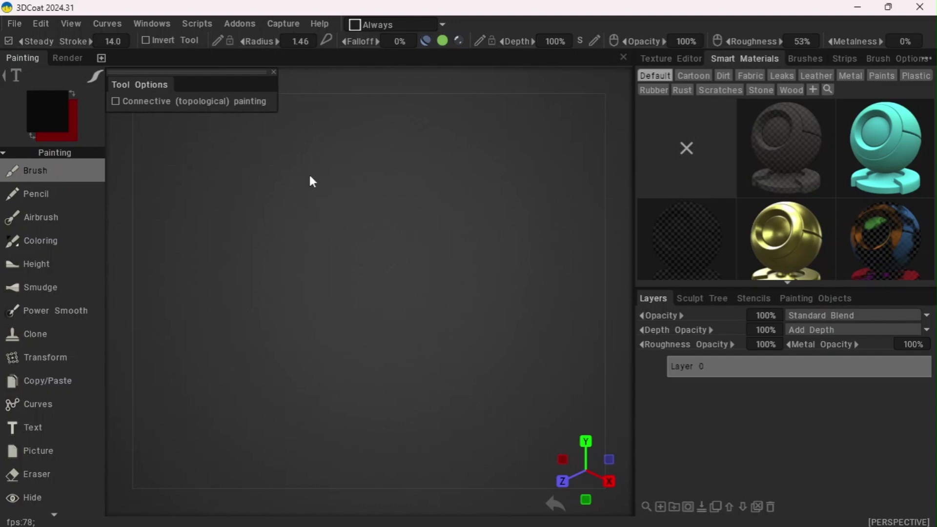
- Load Numpad1.fbx from the Numpad folder as a model for per pixel painting
left_click(16, 22)
mouse_move(56, 187)
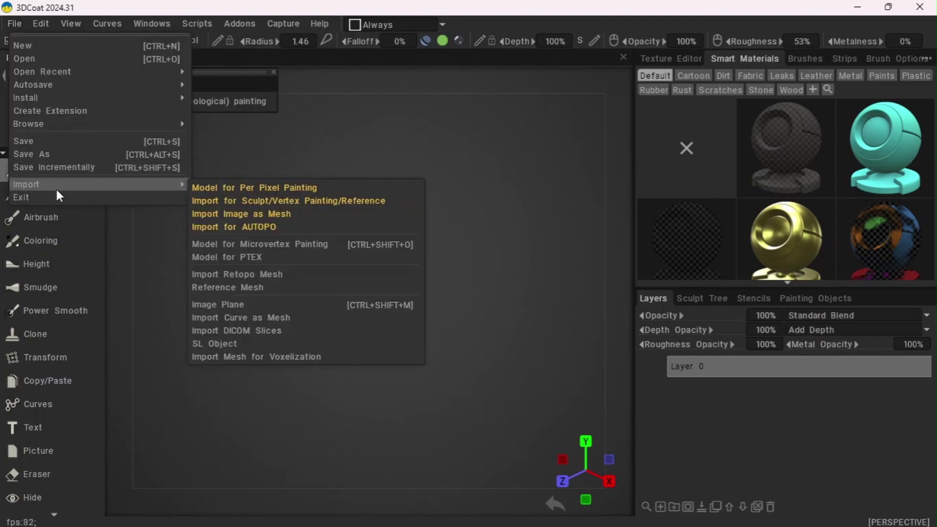
left_click(198, 188)
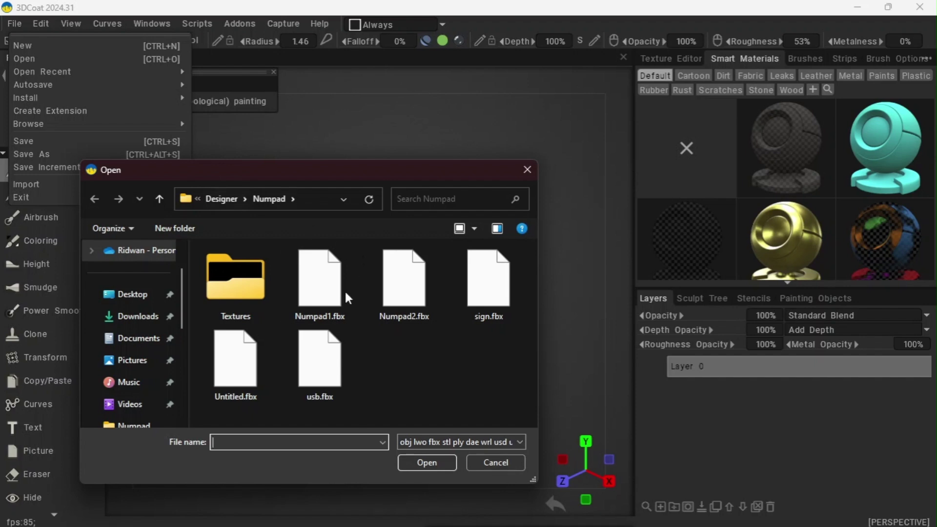
left_click(333, 304)
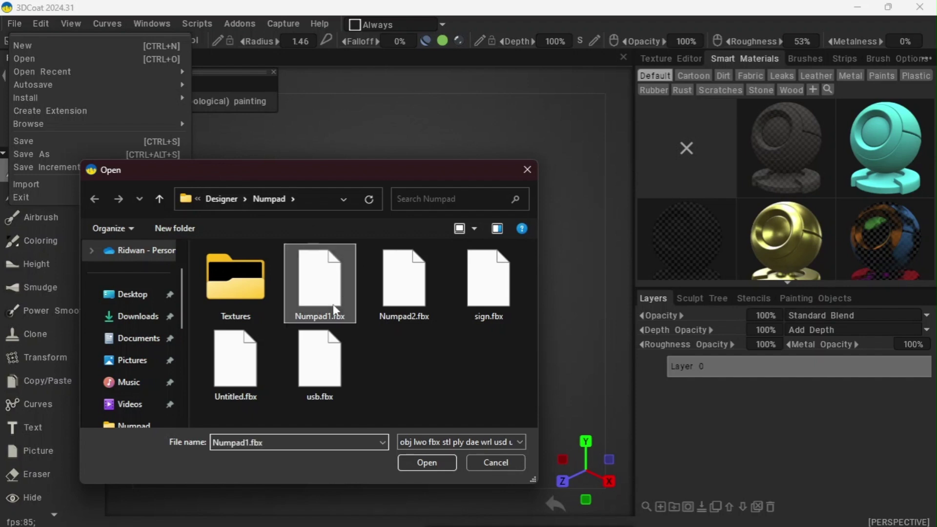
left_click(424, 462)
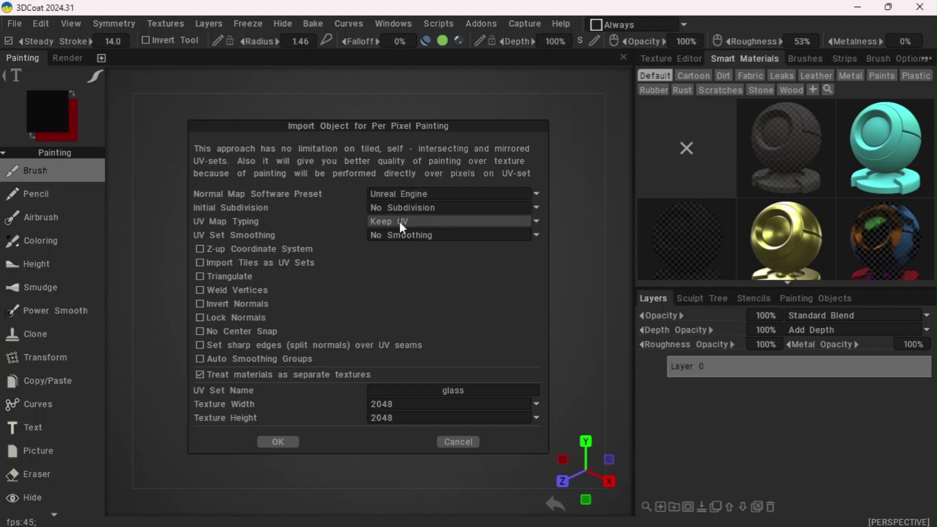
- Name the UV set Texture_set1, keep the texture size at 2048 × 2048, and import the object
left_click(423, 389)
type("Texture")
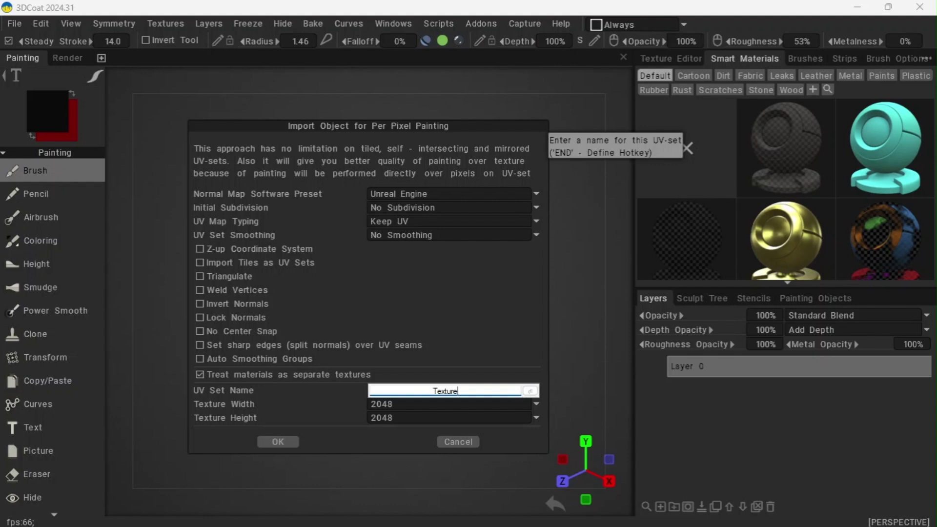
type(" set1")
key("Return")
left_click(386, 419)
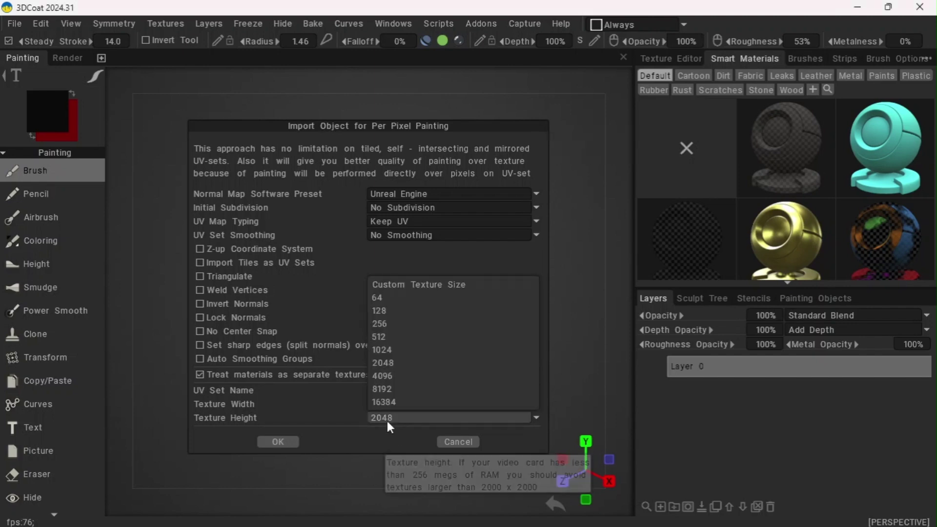
left_click(310, 401)
left_click(272, 445)
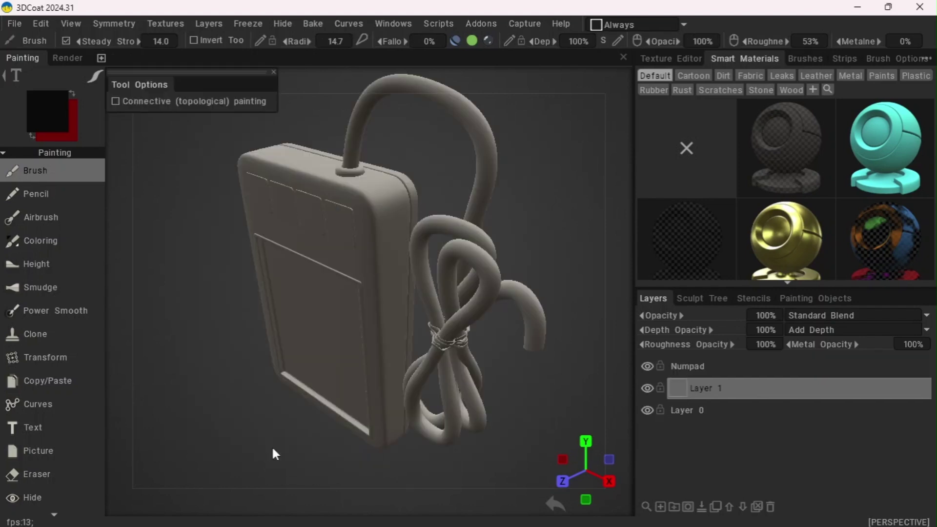
- Load Numpad2.fbx as an additional model for per pixel painting
left_click_drag(197, 419, 384, 327)
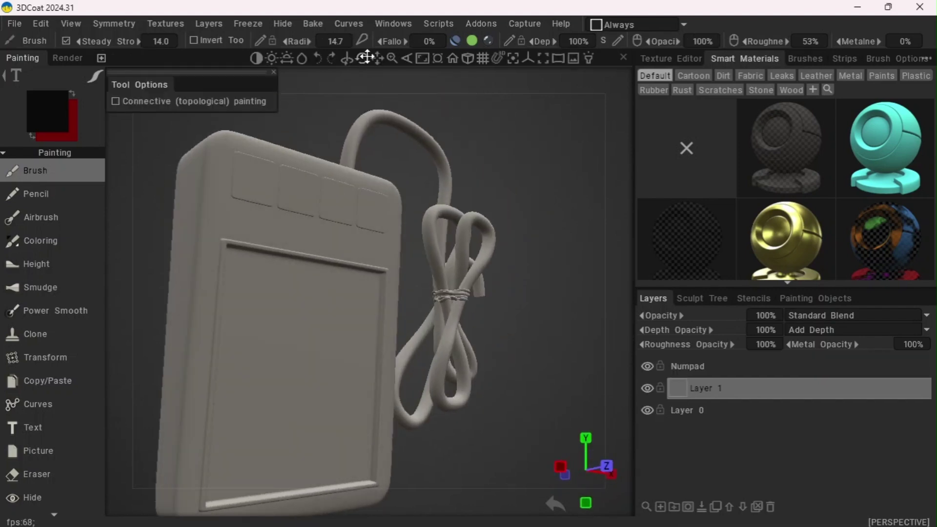
left_click_drag(393, 59, 376, 59)
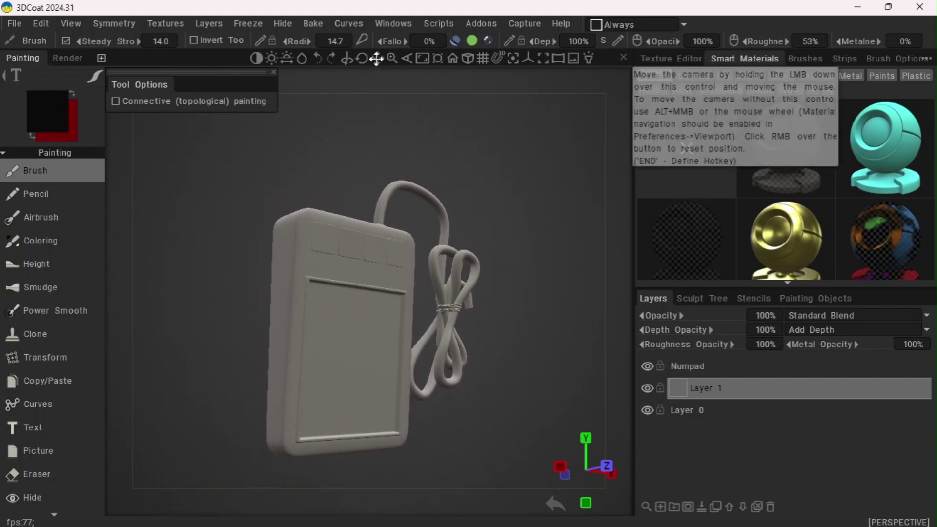
left_click(15, 25)
mouse_move(52, 198)
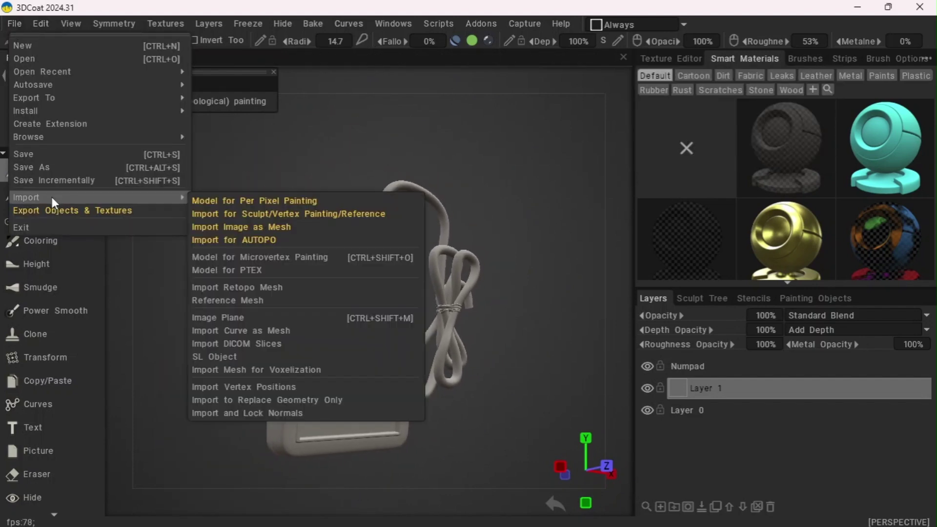
left_click(221, 201)
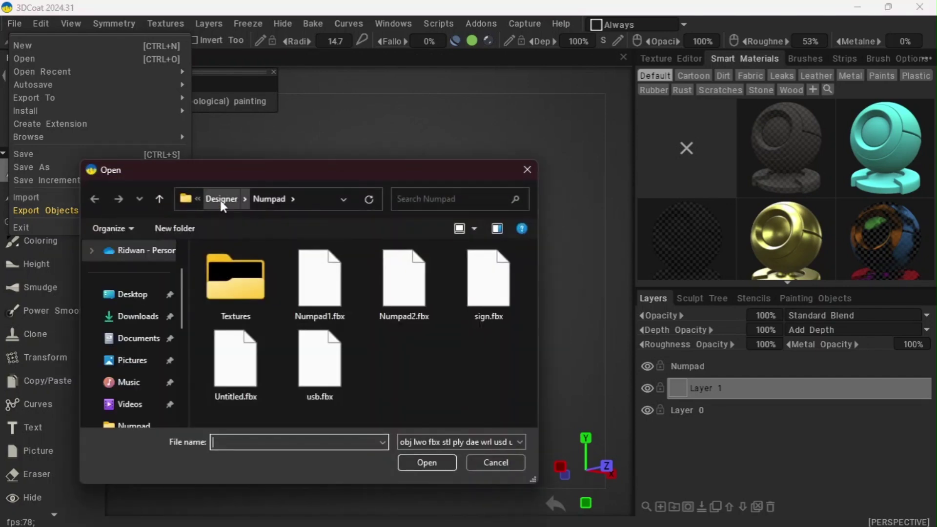
left_click(404, 283)
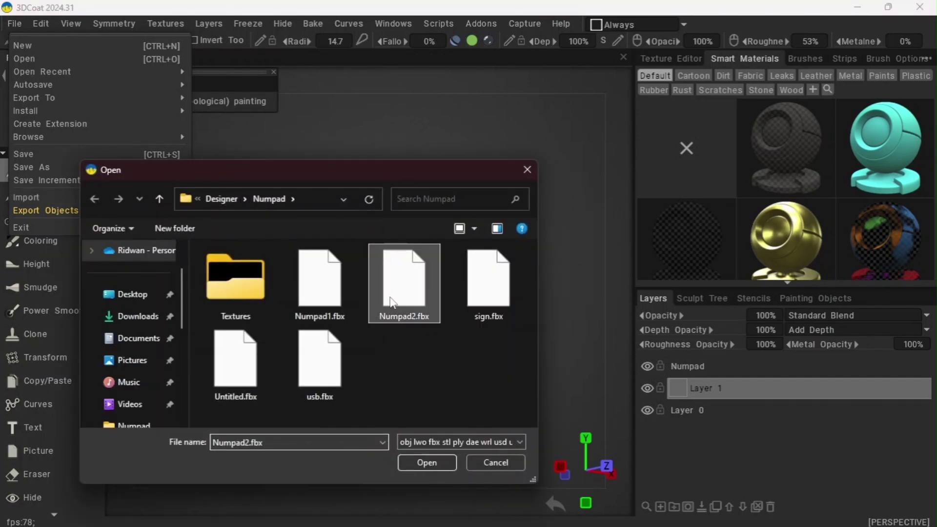
left_click(426, 463)
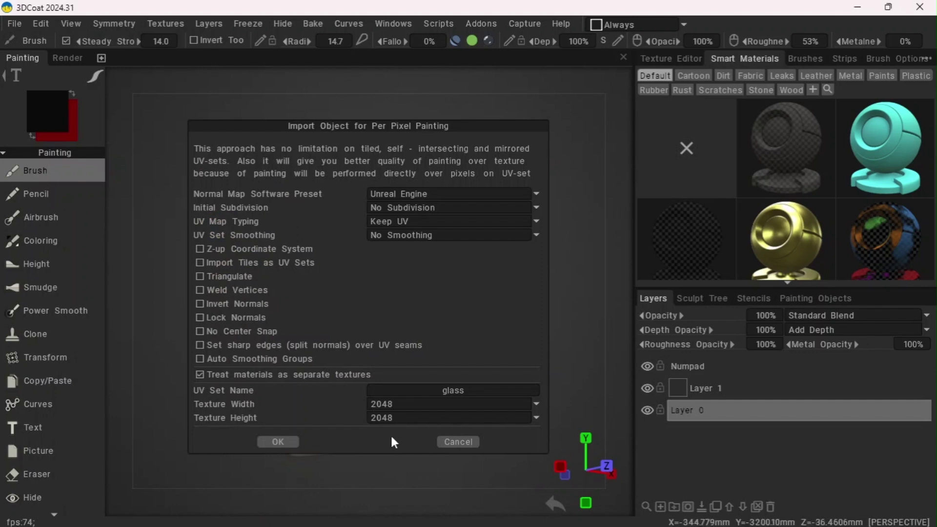
- Name the second model's UV set Texture_set2 and import it into the scene
left_click(442, 396)
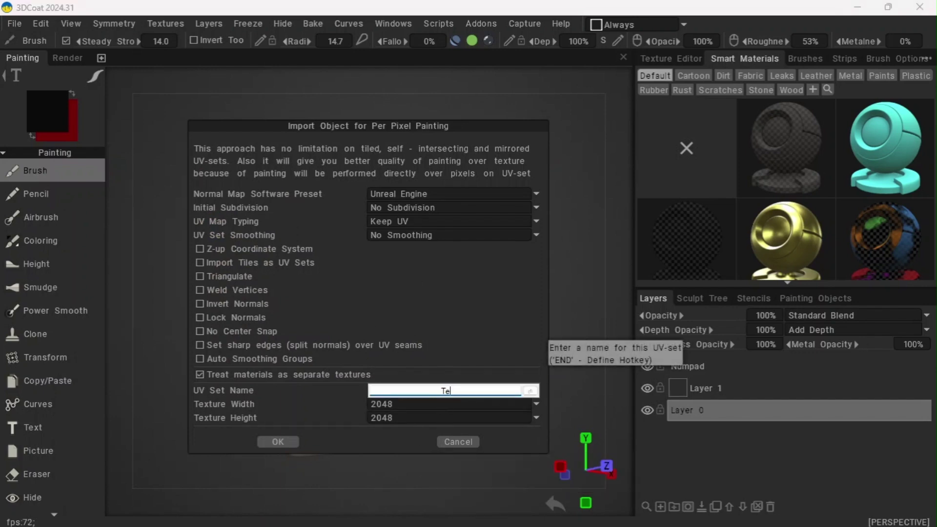
type("Texture_ set")
key("Escape")
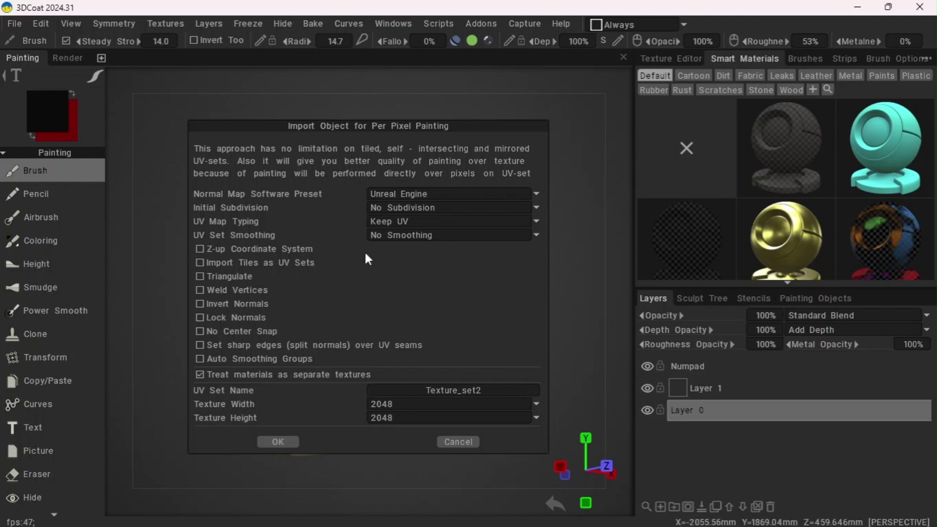
left_click(283, 442)
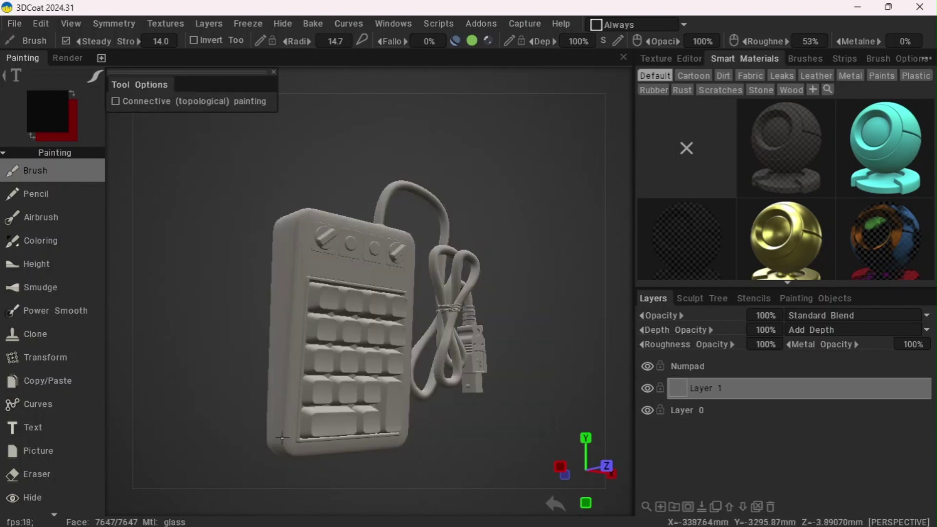
- Examine the imported numpad from several sides, in an orthographic back view, and with its wireframe shown
left_click_drag(472, 186, 519, 254)
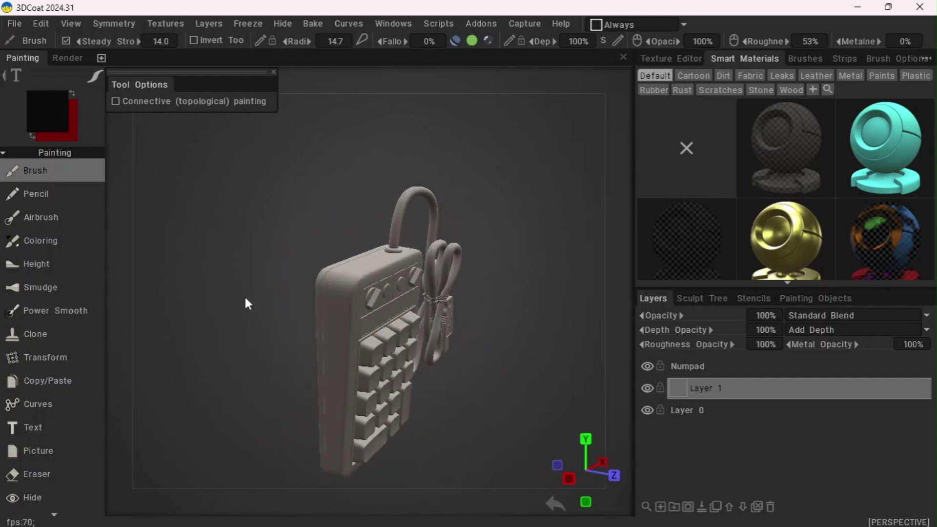
left_click_drag(245, 298, 388, 278)
key("KP_2")
key("KP_8")
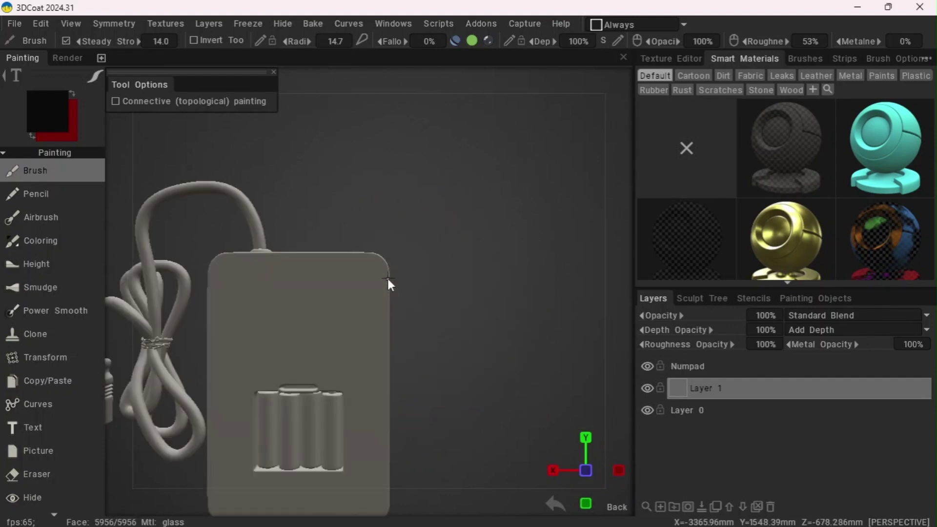
key("KP_5")
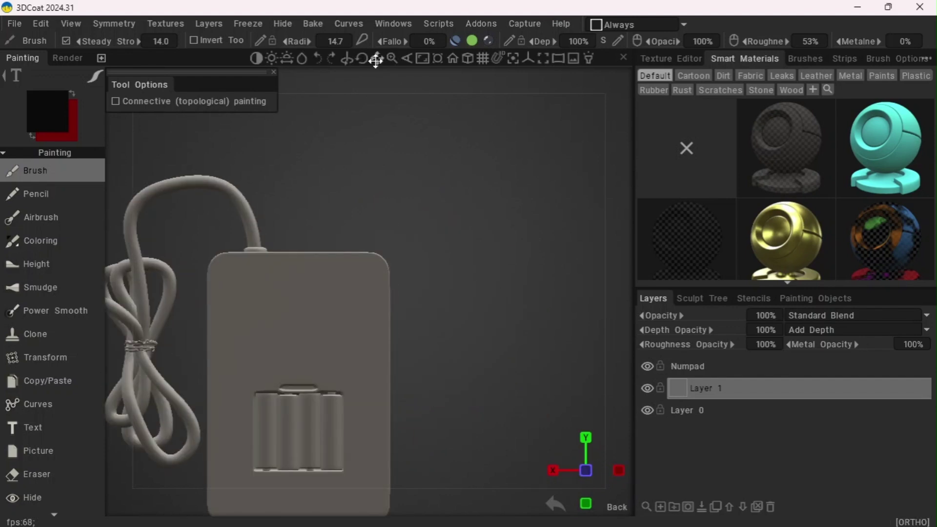
left_click_drag(376, 61, 467, 1)
key("w")
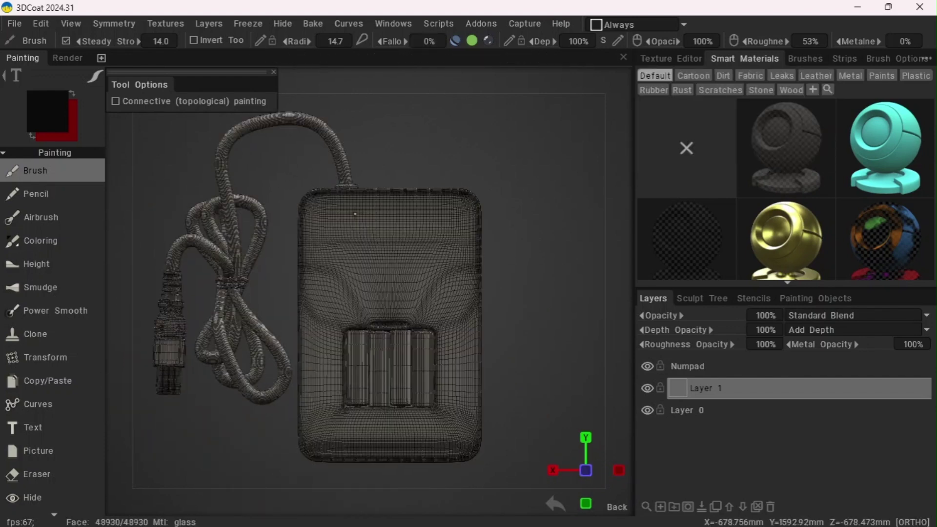
key("w")
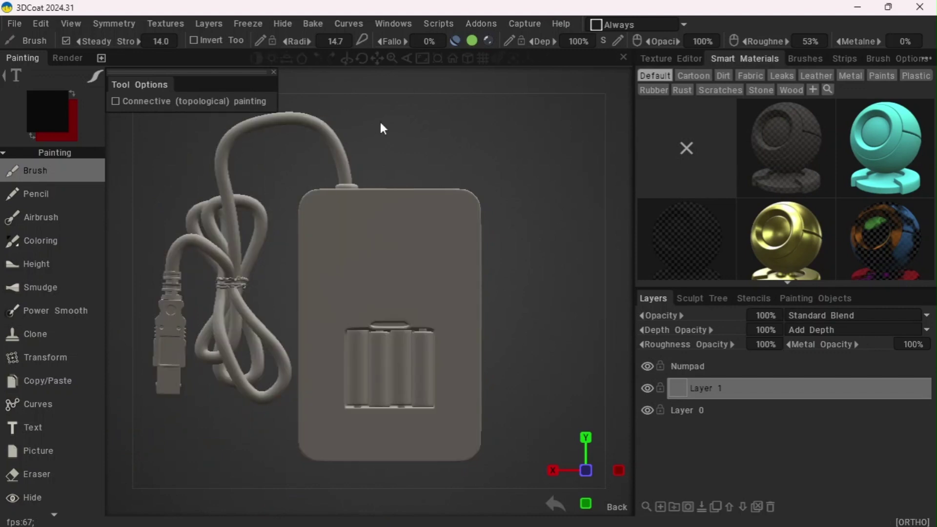
mouse_move(380, 57)
left_click_drag(380, 58, 408, 92)
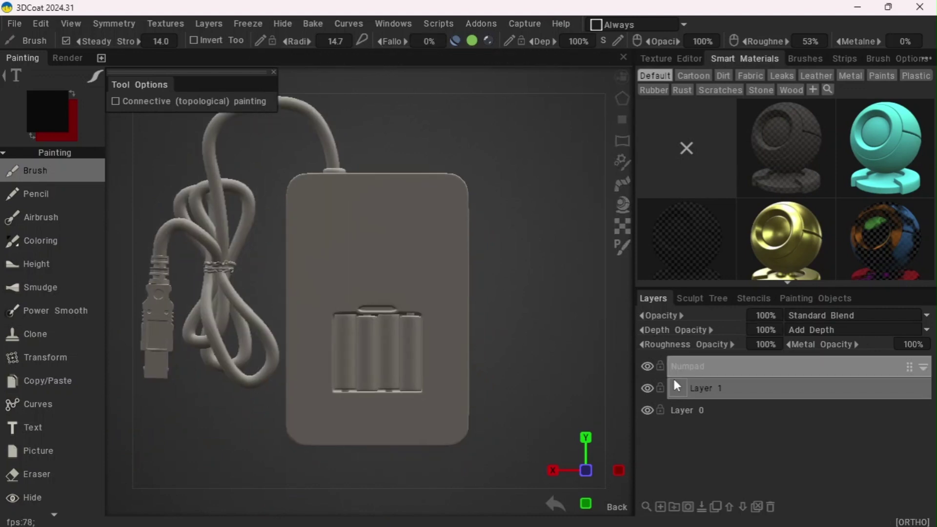
- Rename Layer 1 to Normals and delete the Numpad layer
double_click(713, 386)
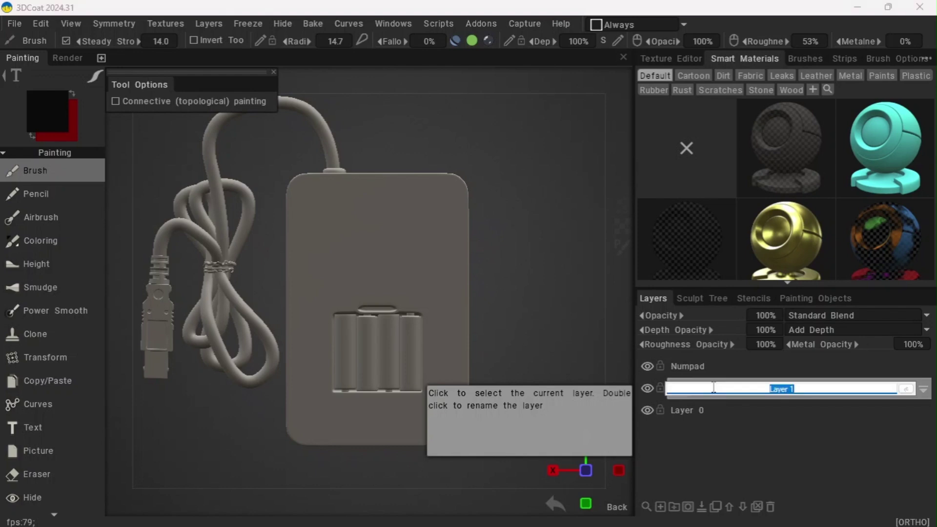
type("Normals")
key("Return")
left_click(701, 371)
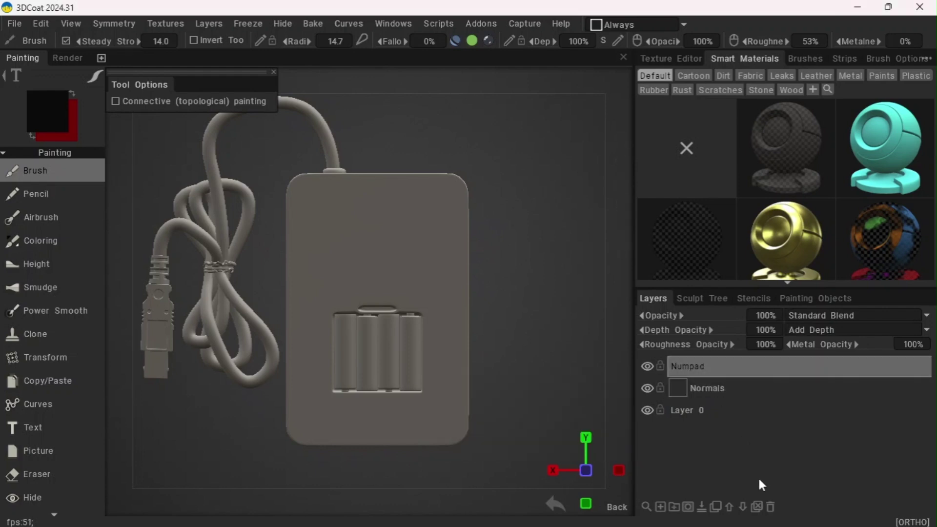
left_click(772, 506)
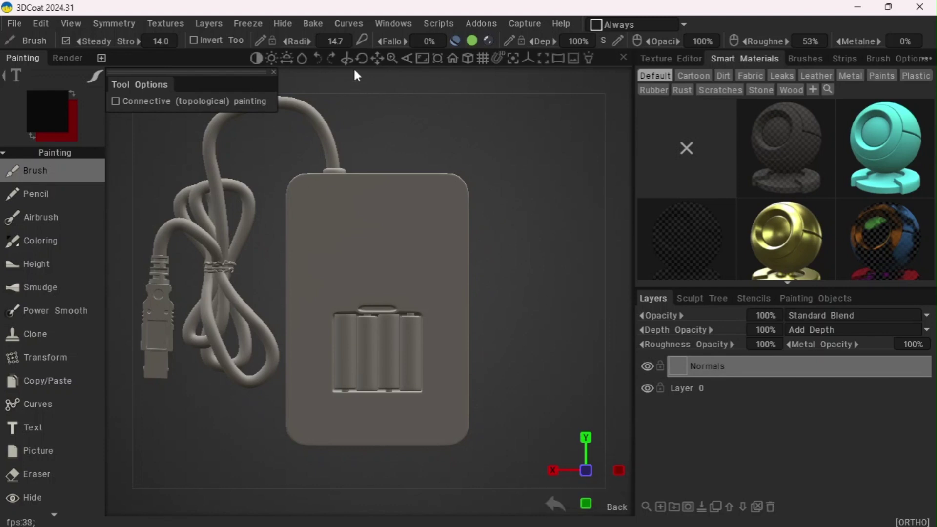
- Turn off color and glossiness painting so only depth stays active, and choose the hard solid white round brush alpha
left_click(473, 39)
left_click(487, 39)
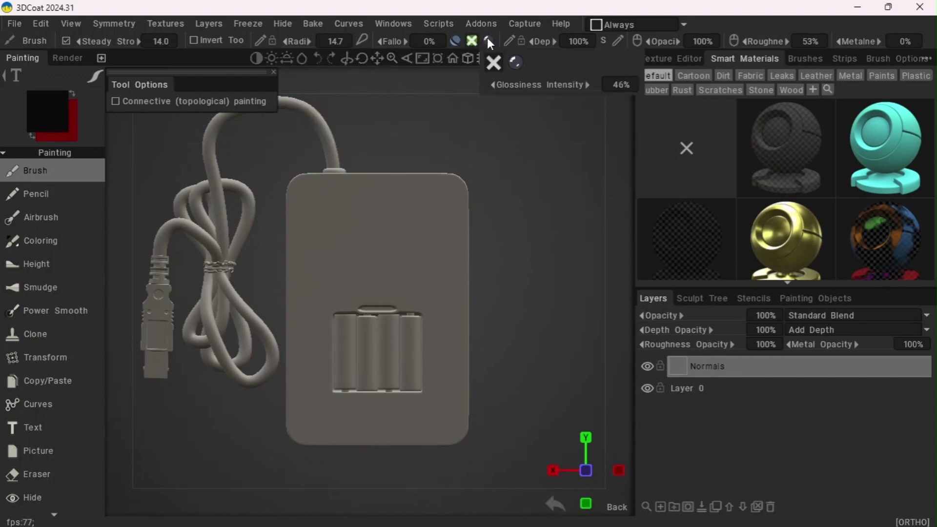
left_click_drag(379, 59, 372, 112)
left_click_drag(429, 117, 429, 153)
mouse_move(436, 64)
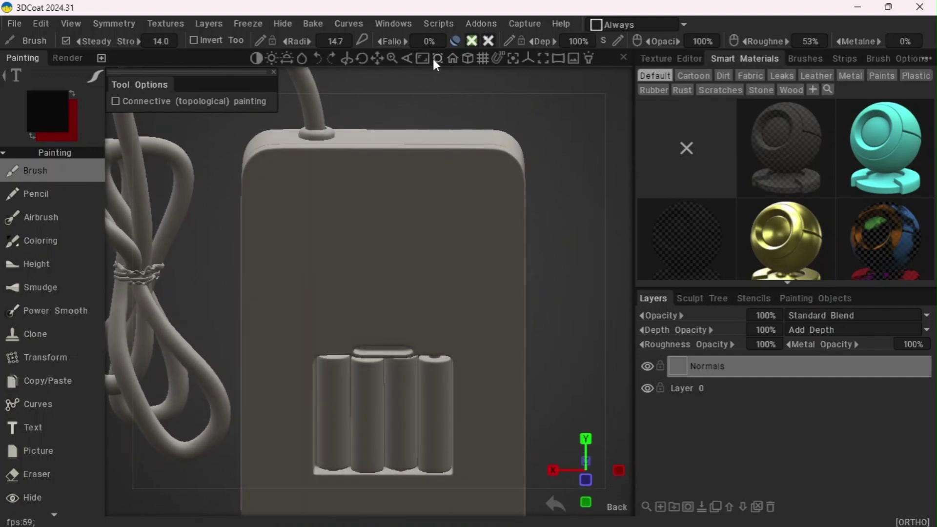
left_click_drag(391, 58, 391, 66)
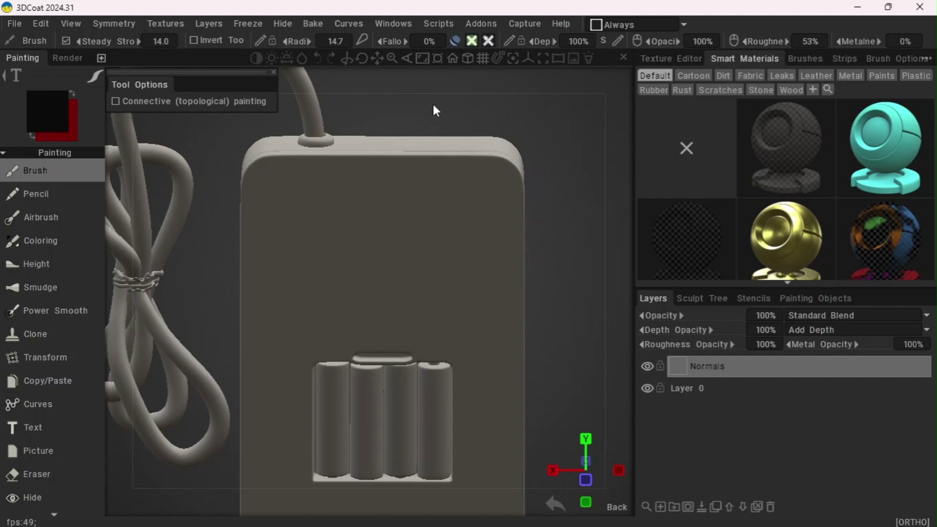
left_click(657, 58)
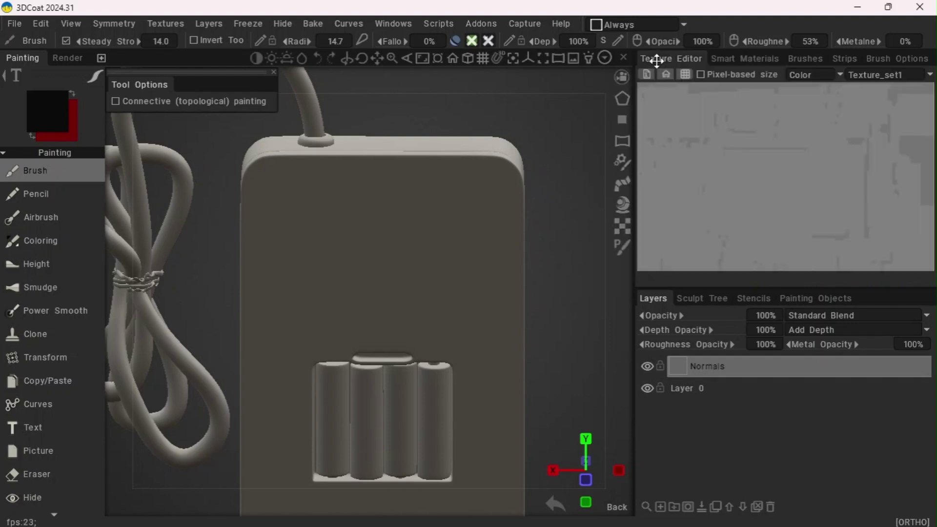
left_click(813, 59)
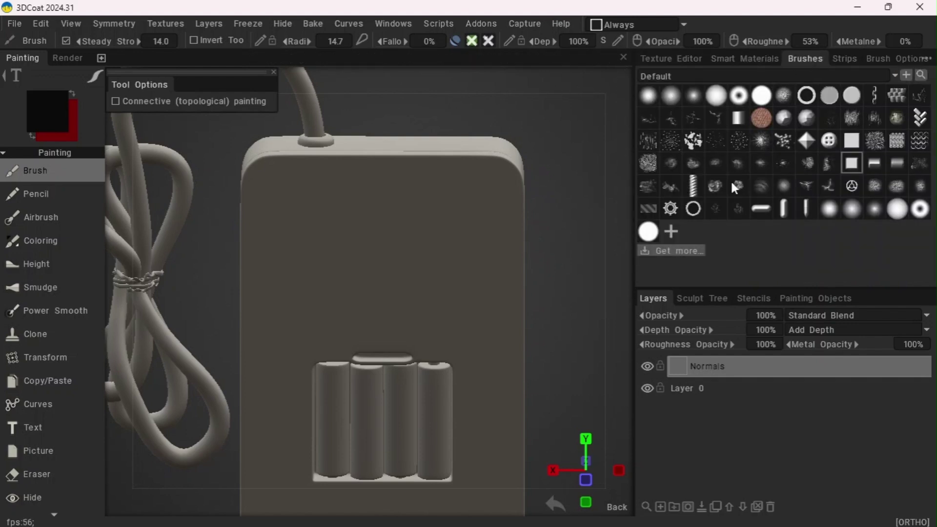
left_click(769, 101)
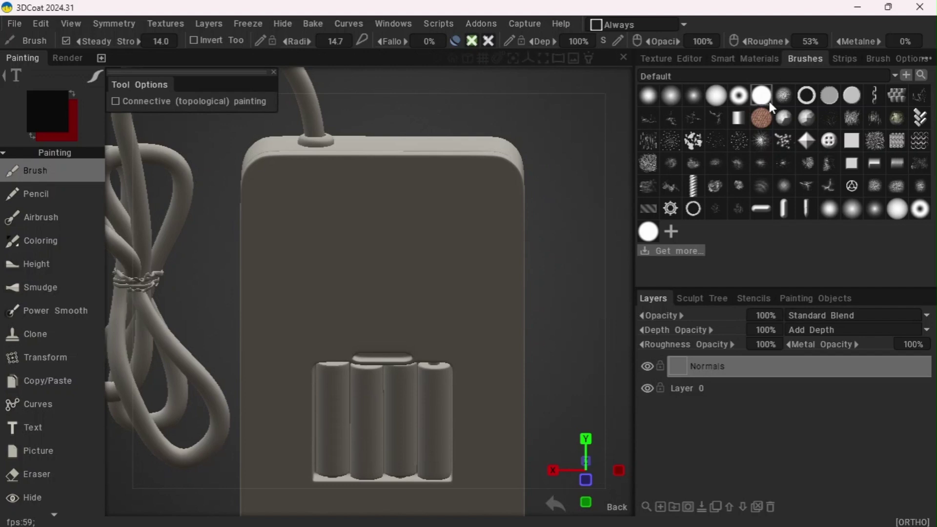
- Set the brush stroke mode to Rectangle Lasso with an edge radius of 6.50
left_click(94, 76)
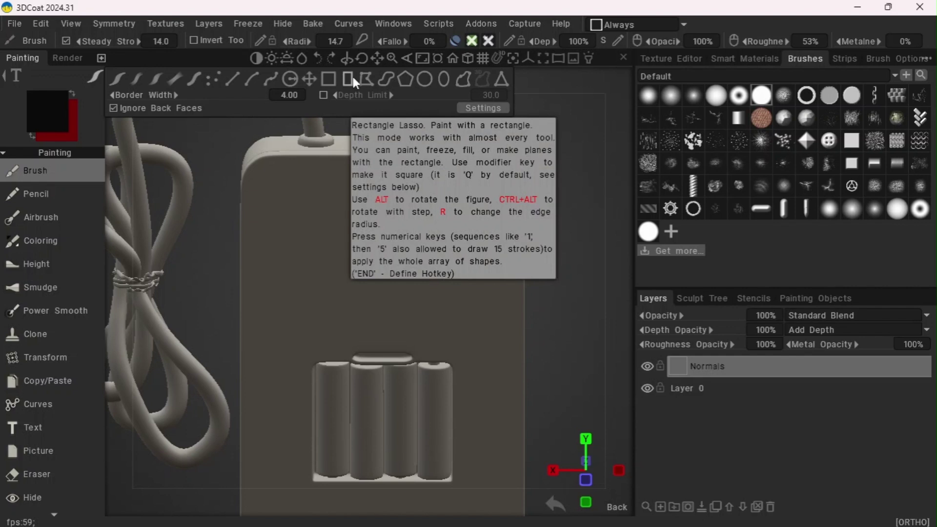
left_click(353, 79)
left_click(97, 75)
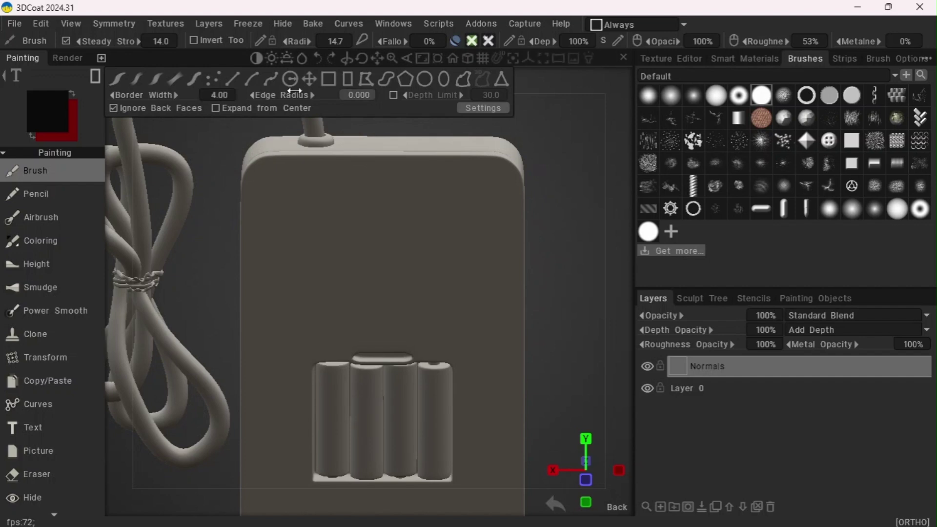
left_click_drag(293, 94, 293, 97)
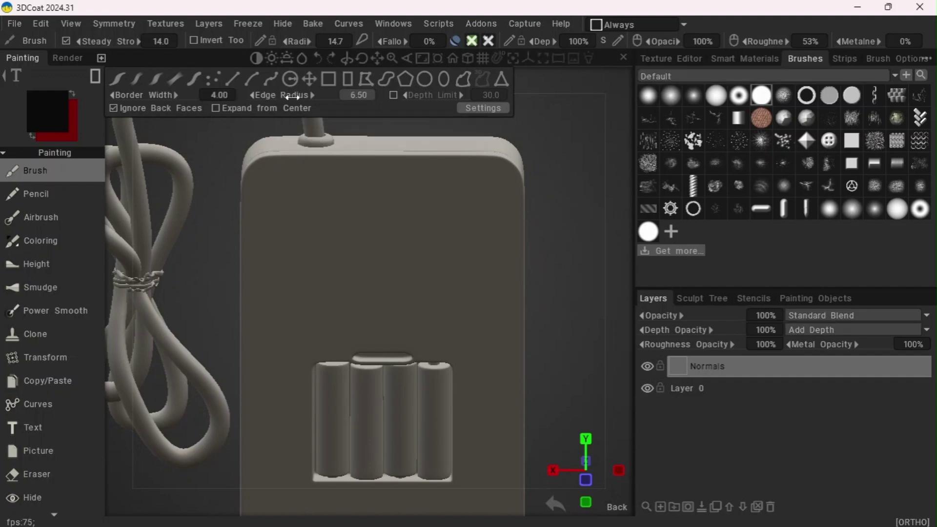
left_click(565, 196)
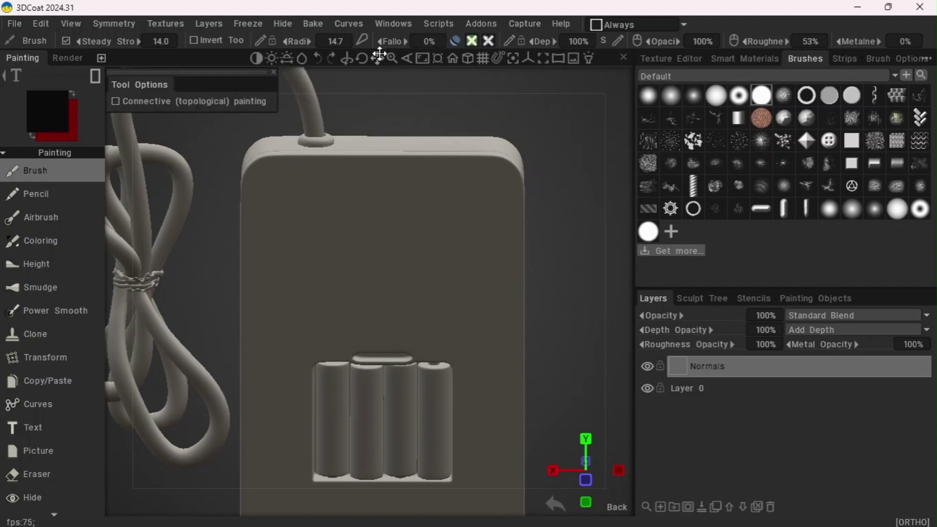
- Recess a wide rectangular panel into the numpad's back just above the batteries, using inverted depth and spanning most of the casing width
left_click_drag(380, 54, 392, 60)
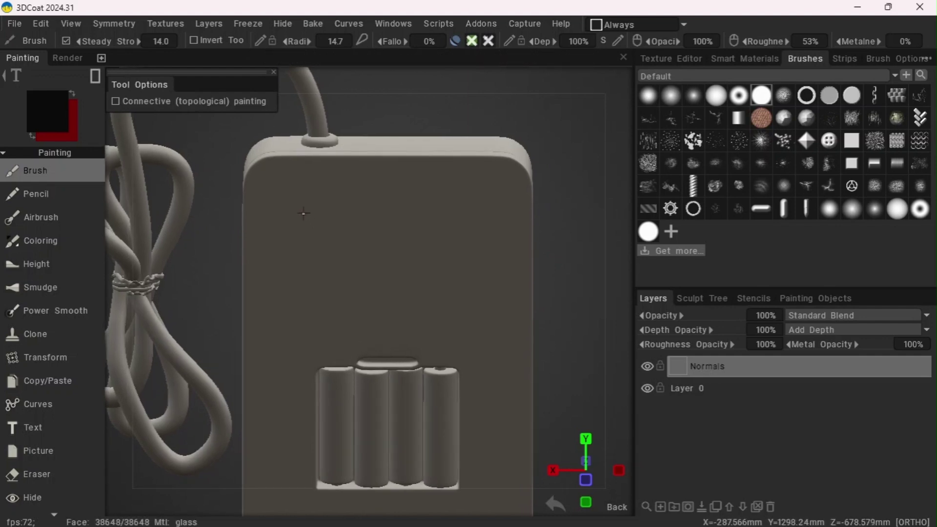
mouse_move(275, 236)
left_mouse_down("ctrl")
mouse_move(476, 382)
mouse_move(488, 350)
mouse_move(497, 353)
left_mouse_up("ctrl")
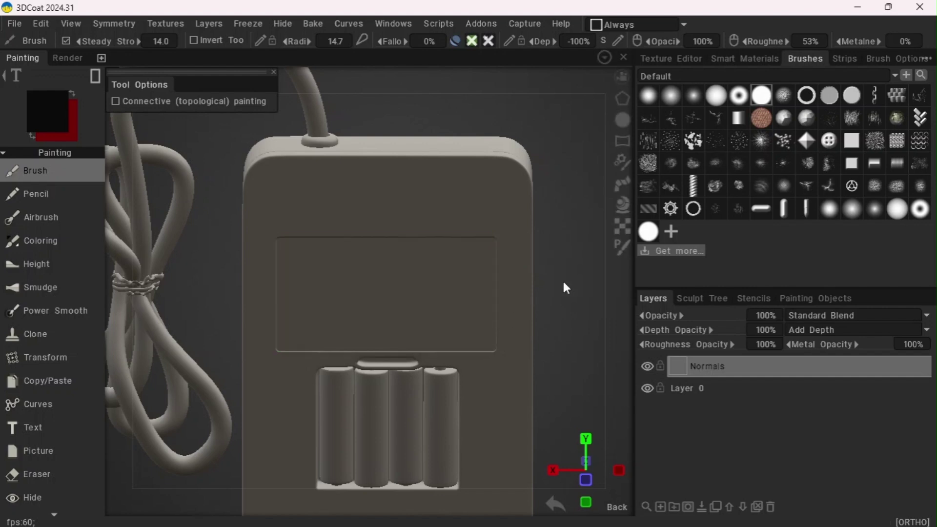
mouse_move(565, 279)
left_mouse_down("ctrl")
mouse_move(574, 191)
mouse_move(573, 236)
left_mouse_up("ctrl")
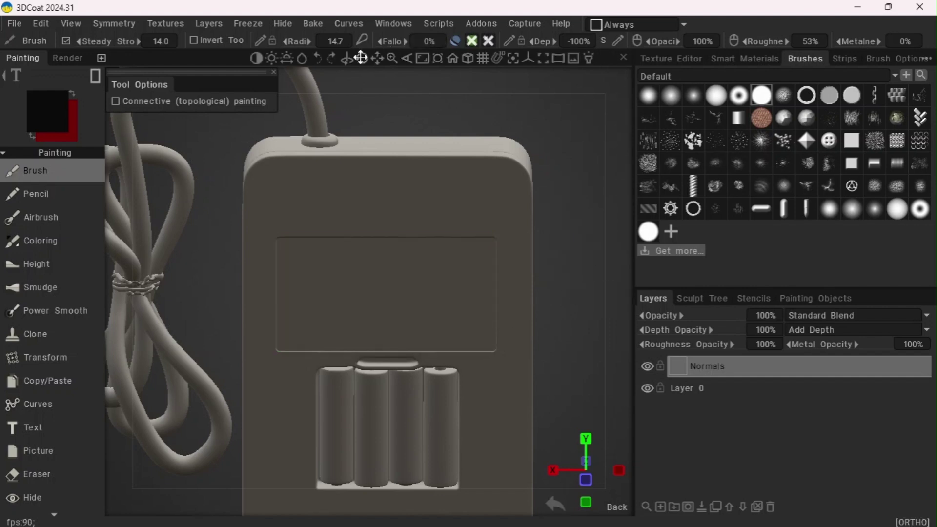
- Bake a Local Curvature map of the numpad into a new layer with Sphere lighting, intensity 100, 1600 lights and radius 30
left_click_drag(361, 58, 401, 50)
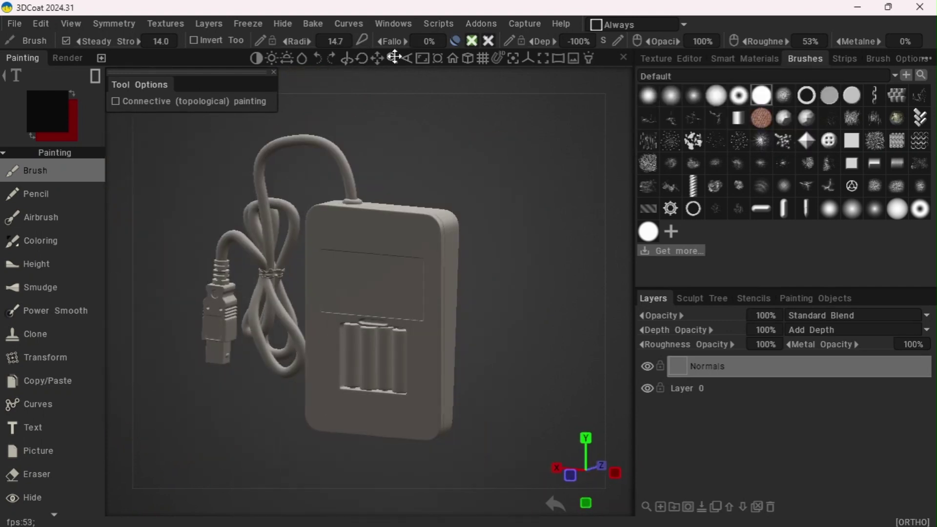
left_click(157, 24)
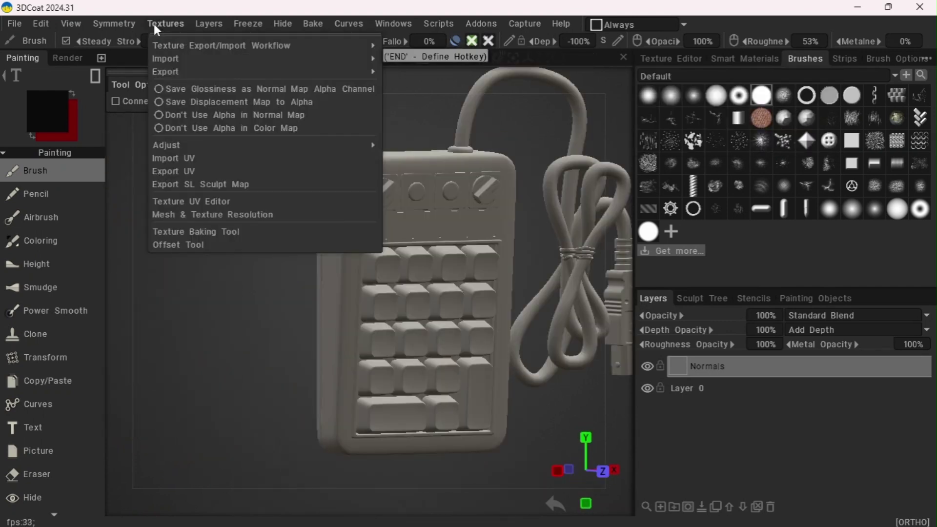
left_click(42, 24)
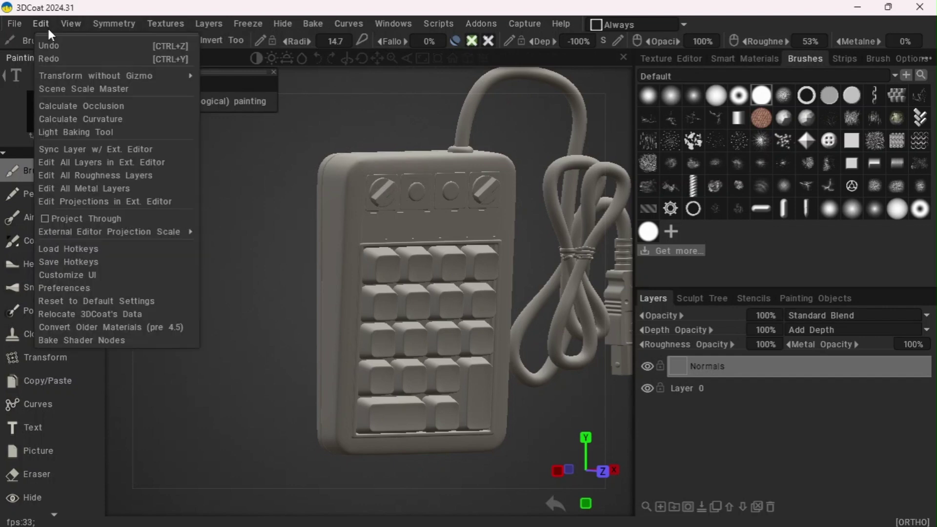
left_click(71, 118)
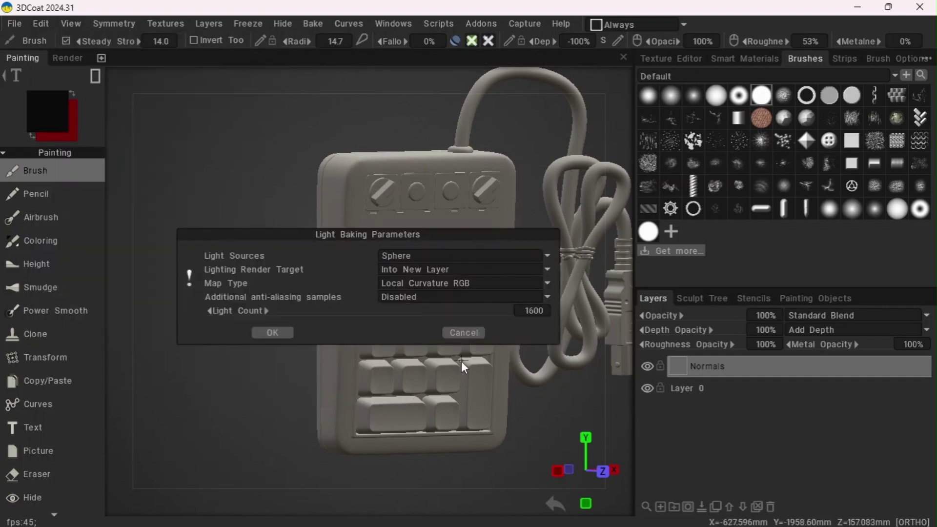
left_click(412, 282)
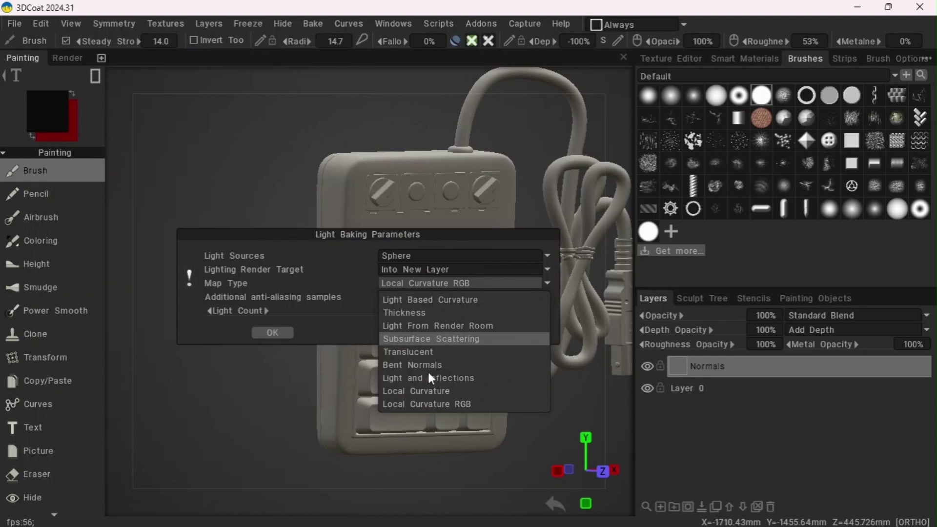
left_click(428, 392)
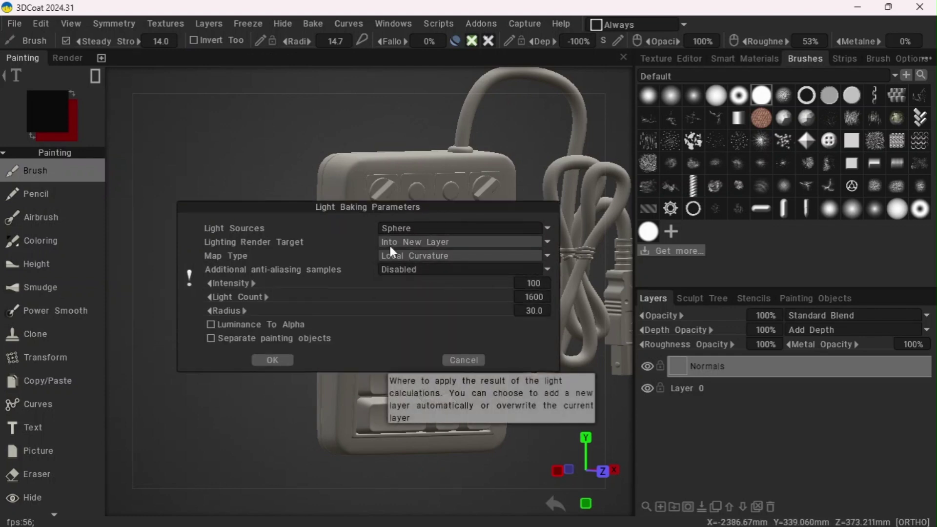
left_click(275, 360)
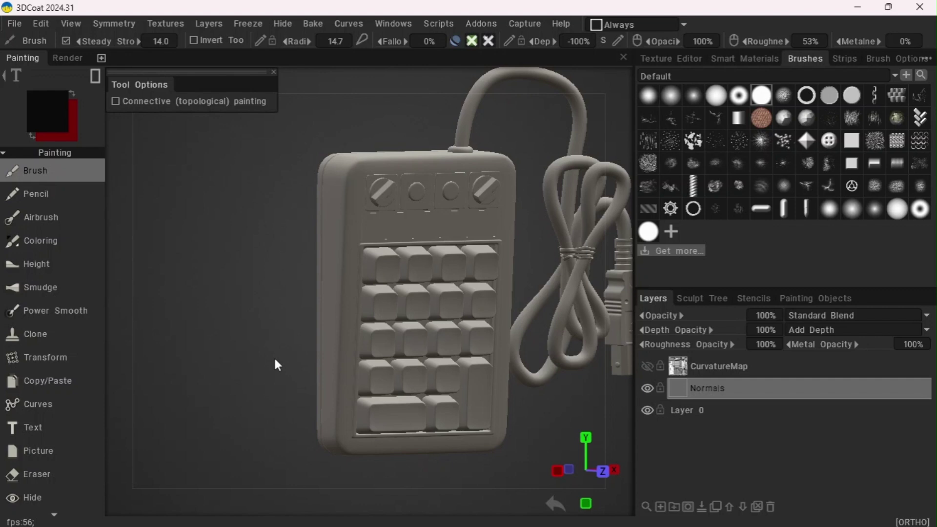
- Calculate ambient occlusion for the numpad into its own layer
mouse_move(377, 58)
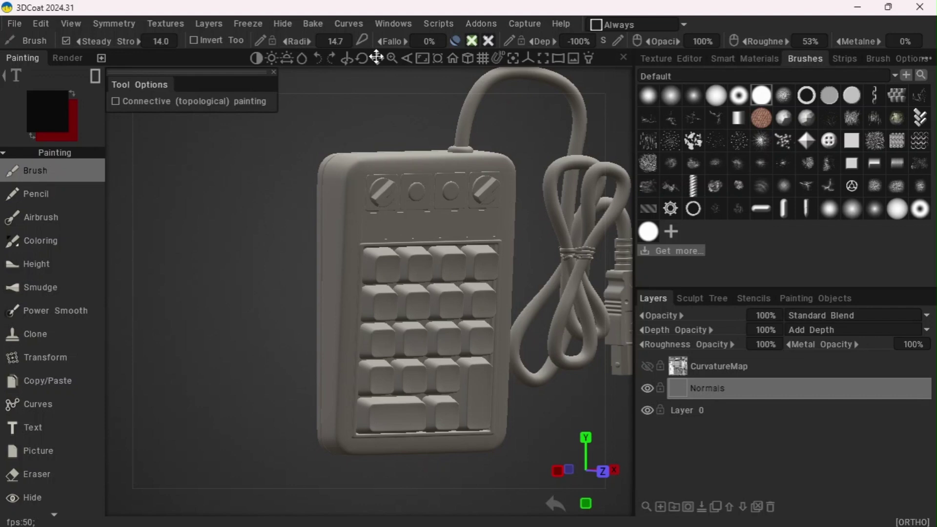
left_click_drag(376, 58, 355, 62)
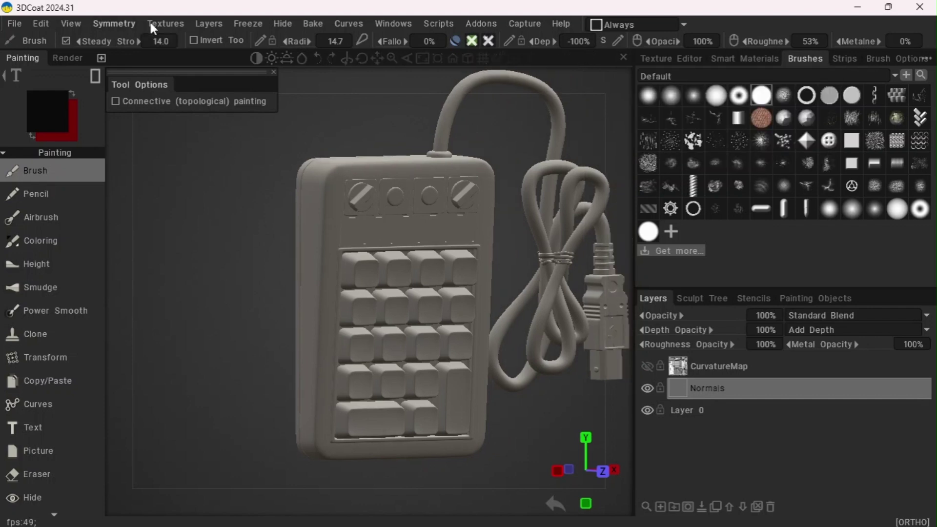
left_click(38, 24)
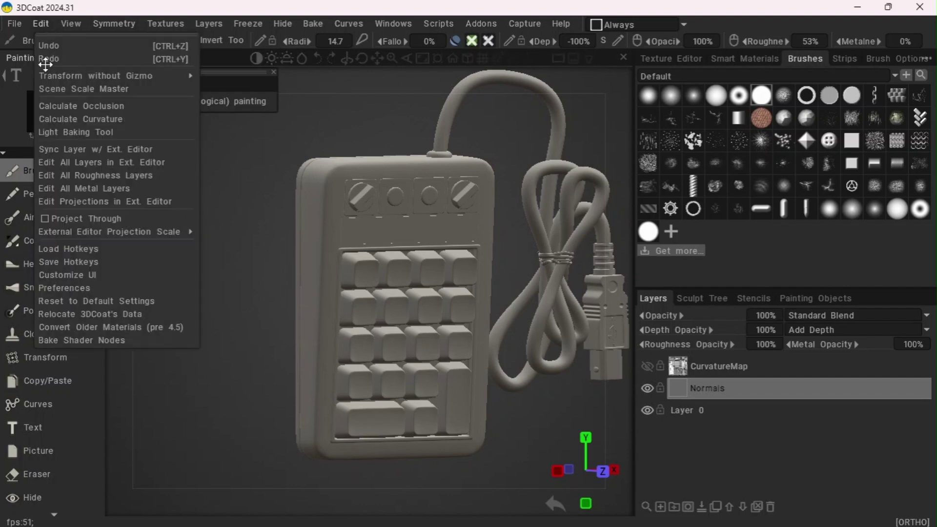
left_click(60, 107)
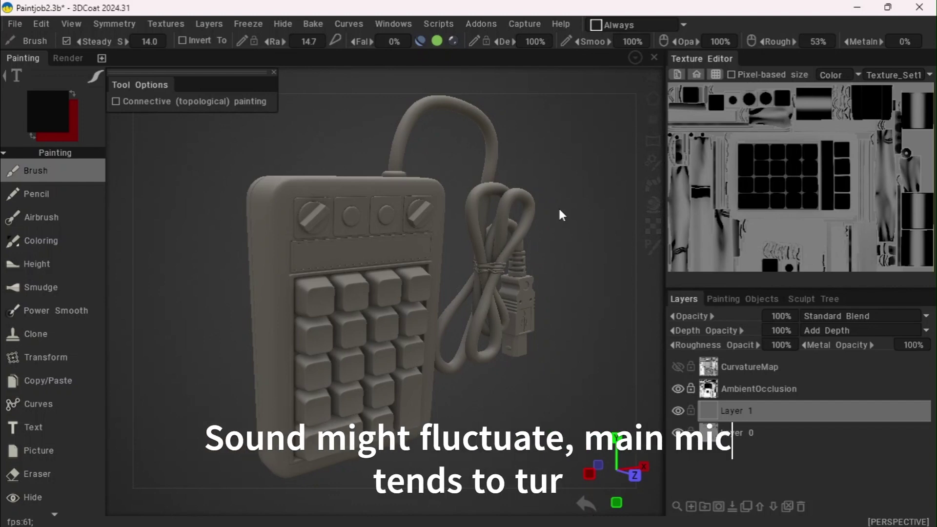
- Rename Layer 1 to Base Layer
mouse_move(408, 59)
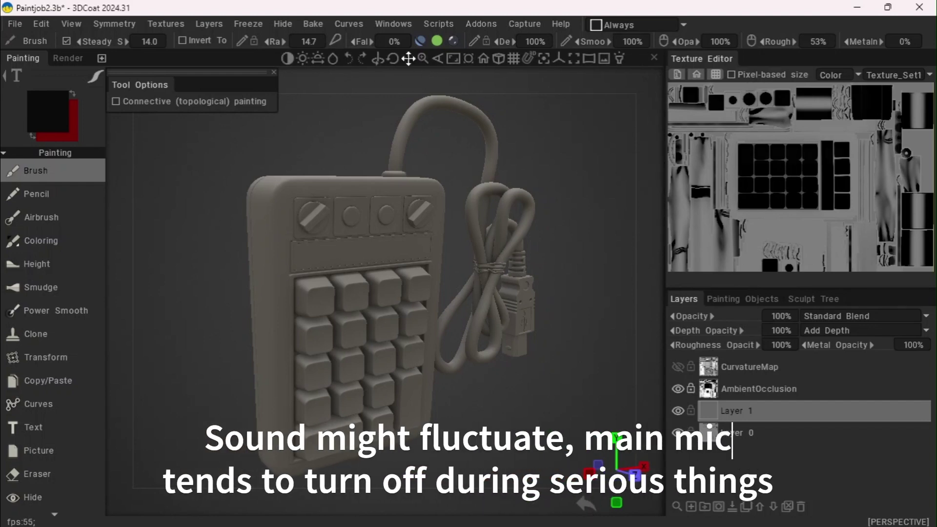
left_click_drag(409, 58, 415, 60)
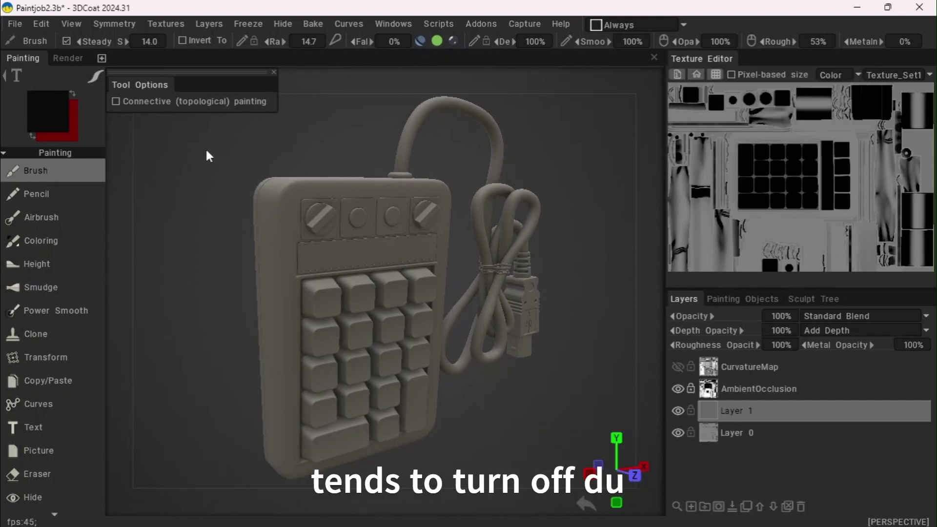
double_click(744, 412)
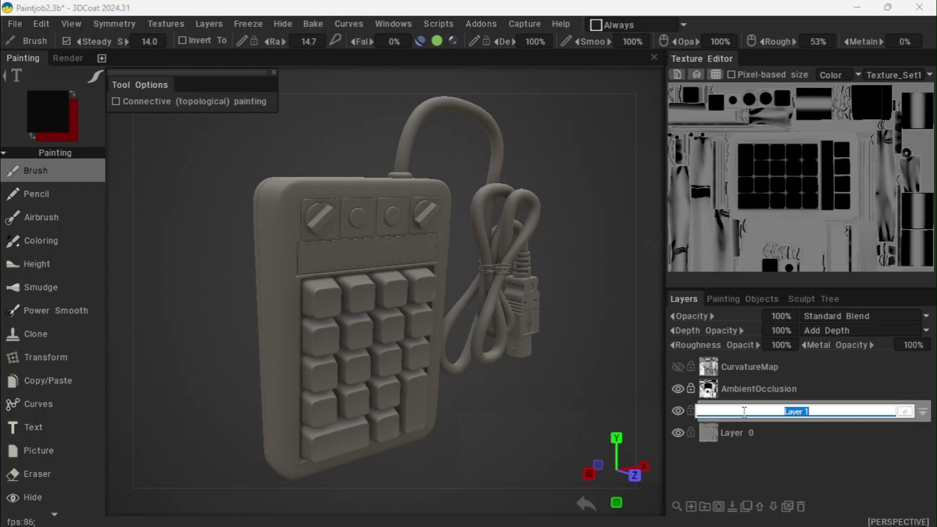
type("Base Layer")
key("Return")
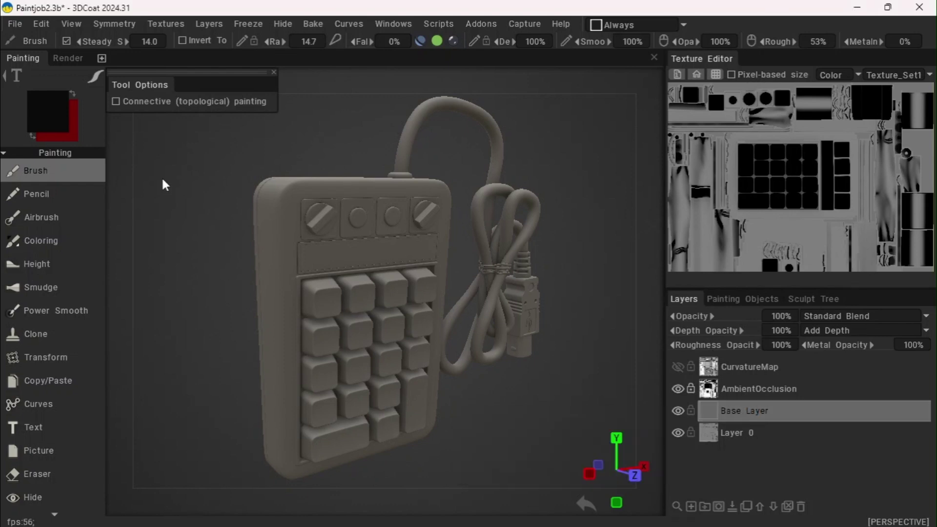
- Load the pallet image from the Numpad folder into the color palette and pick its light cream #E6E1BC as the primary color
mouse_move(155, 212)
left_mouse_down()
mouse_move(170, 200)
mouse_move(150, 205)
left_mouse_up()
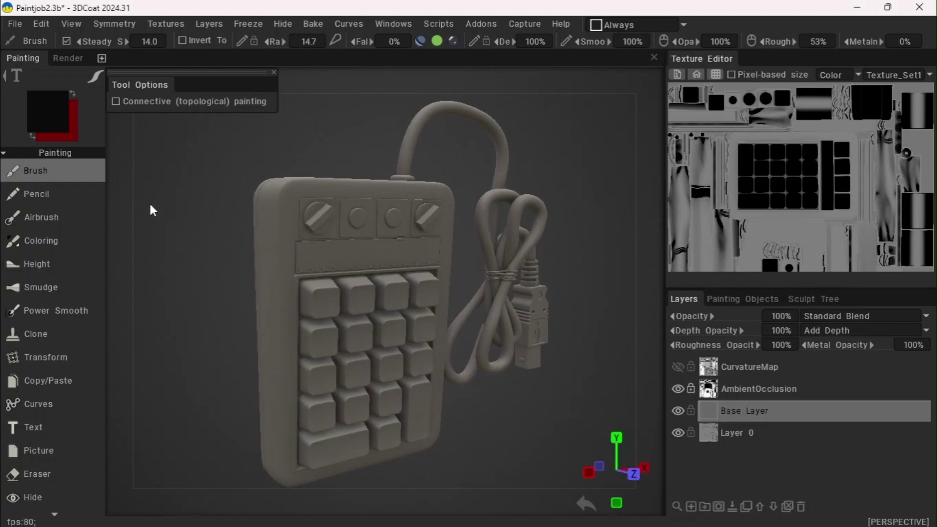
left_click(54, 122)
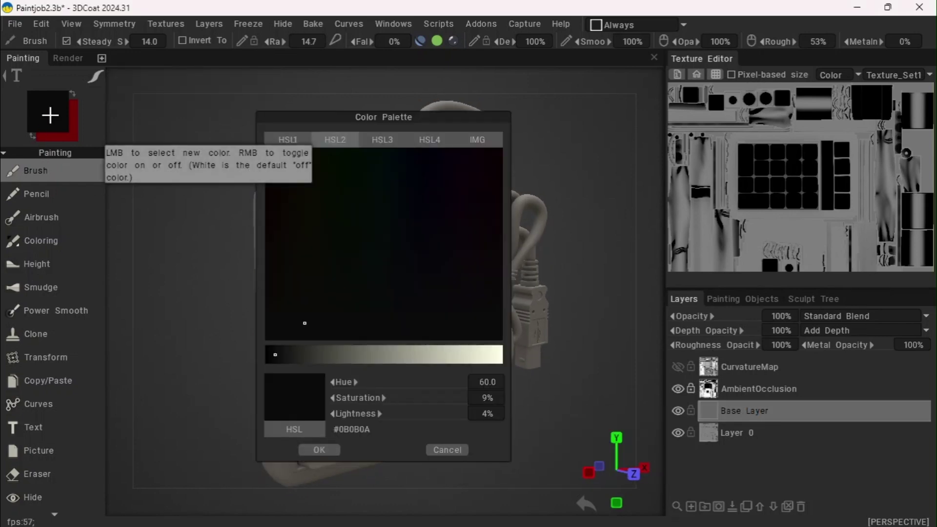
left_click(477, 142)
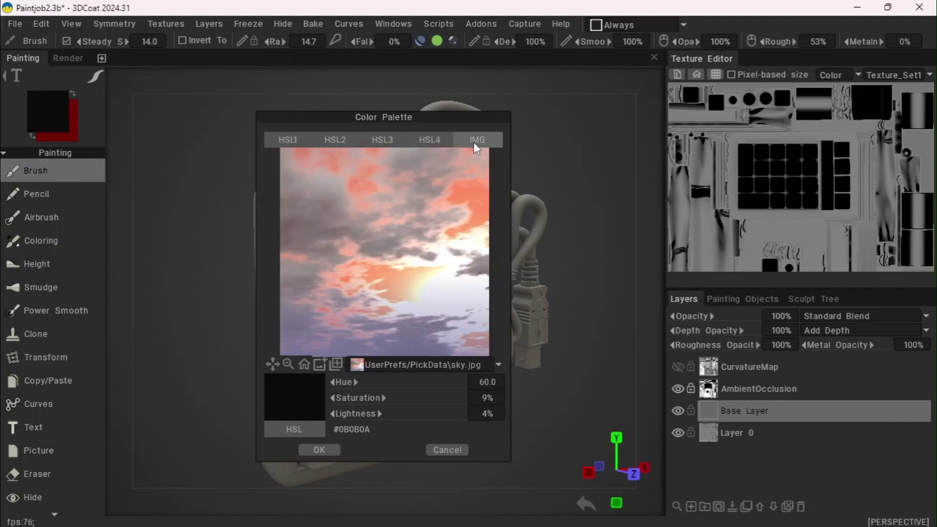
left_click(321, 365)
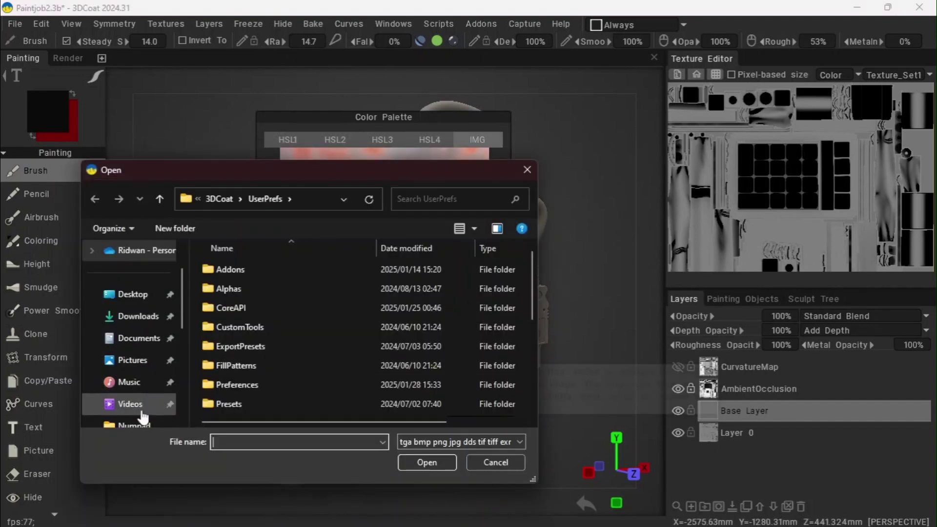
left_click(127, 427)
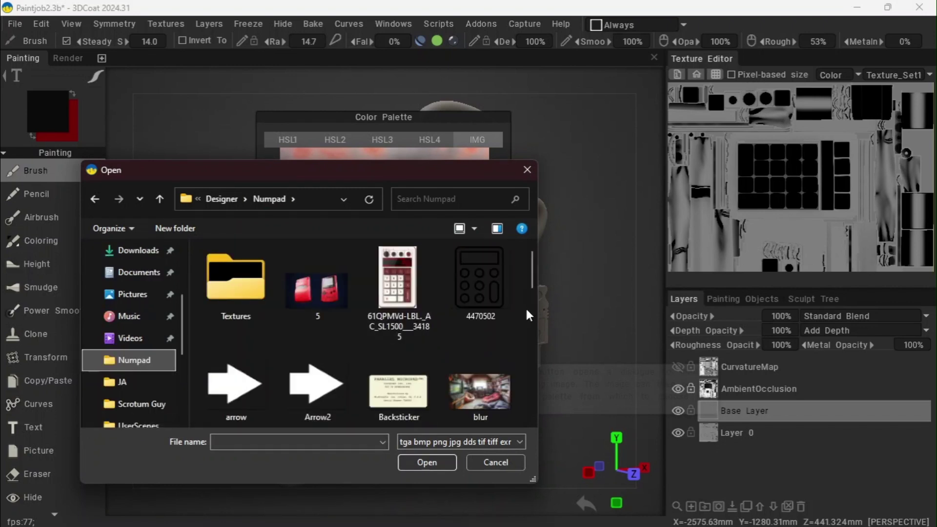
left_click_drag(535, 282, 522, 372)
left_click(421, 326)
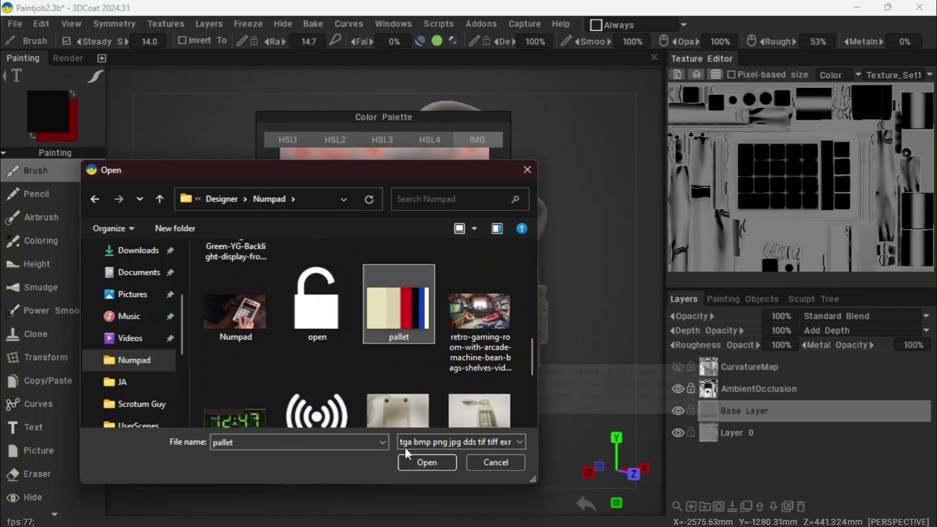
left_click(411, 468)
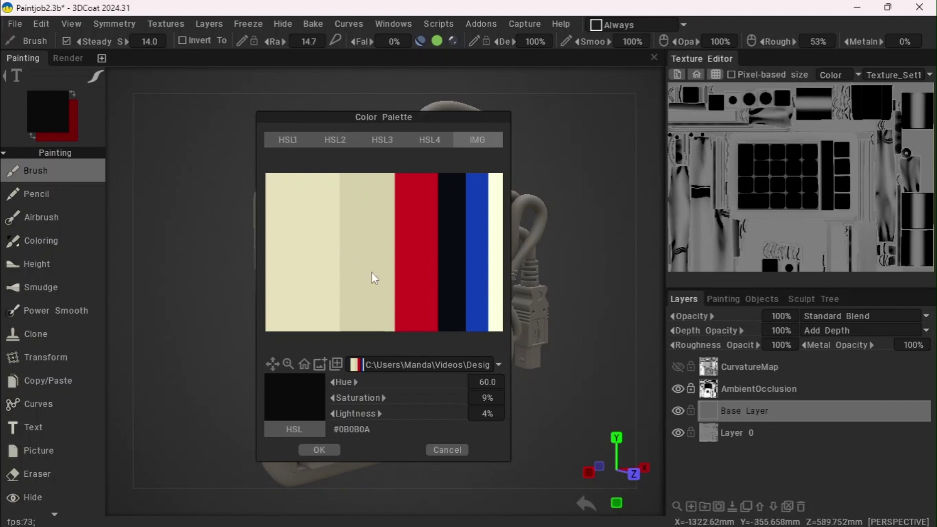
left_click(325, 244)
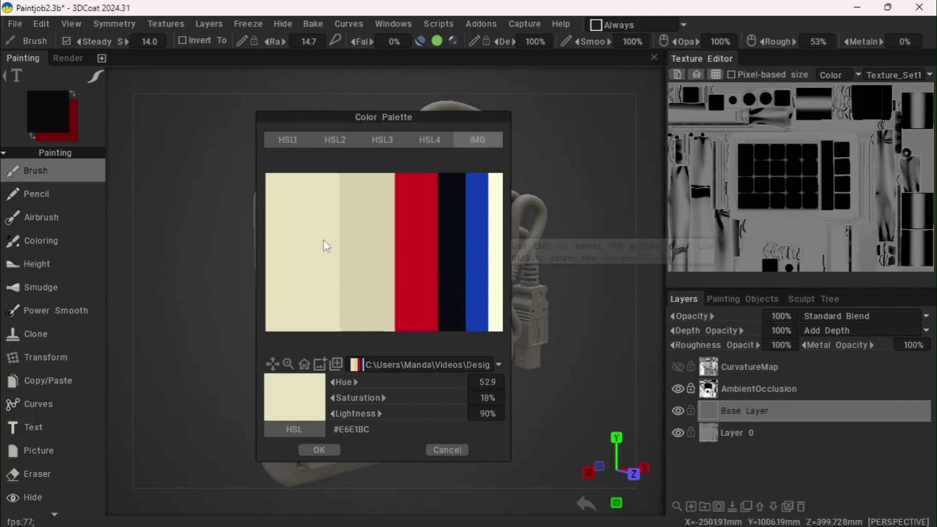
left_click(320, 449)
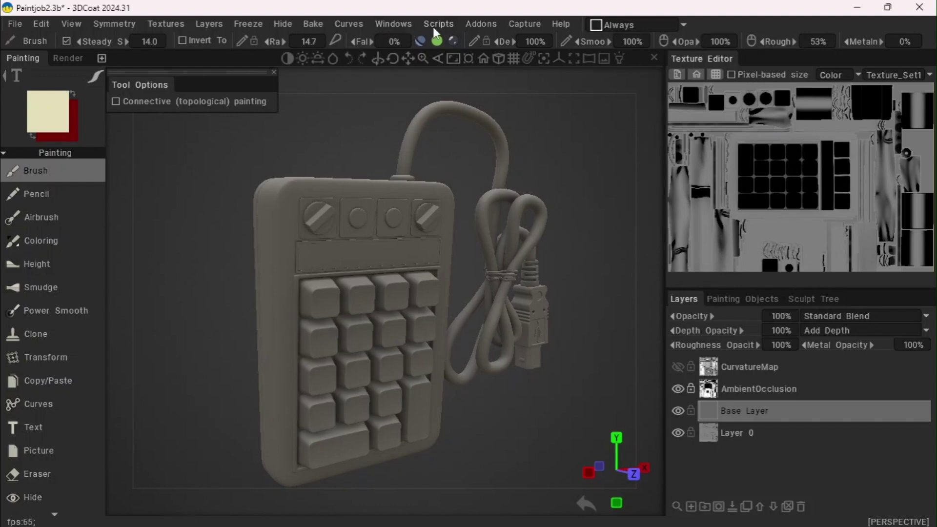
- Show the Smart Materials panel and dock it beside the Texture Editor
left_click(400, 24)
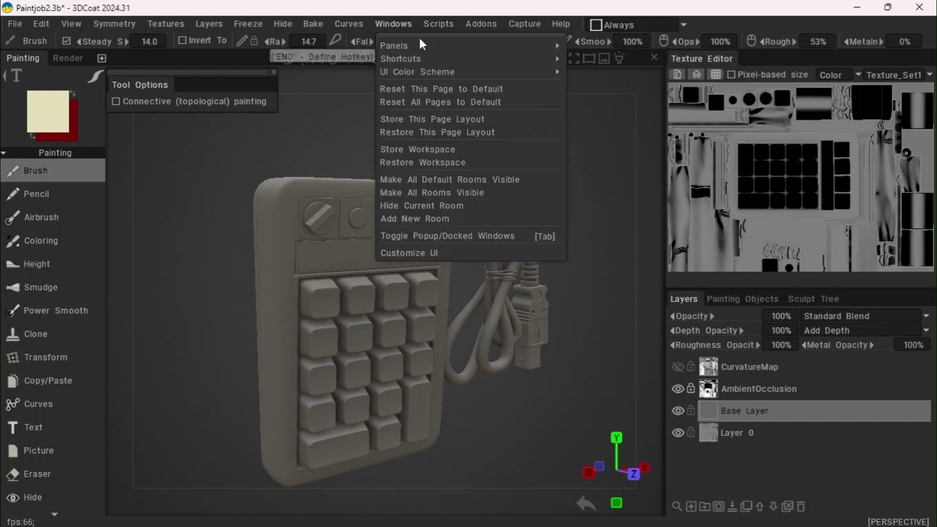
mouse_move(432, 73)
mouse_move(423, 47)
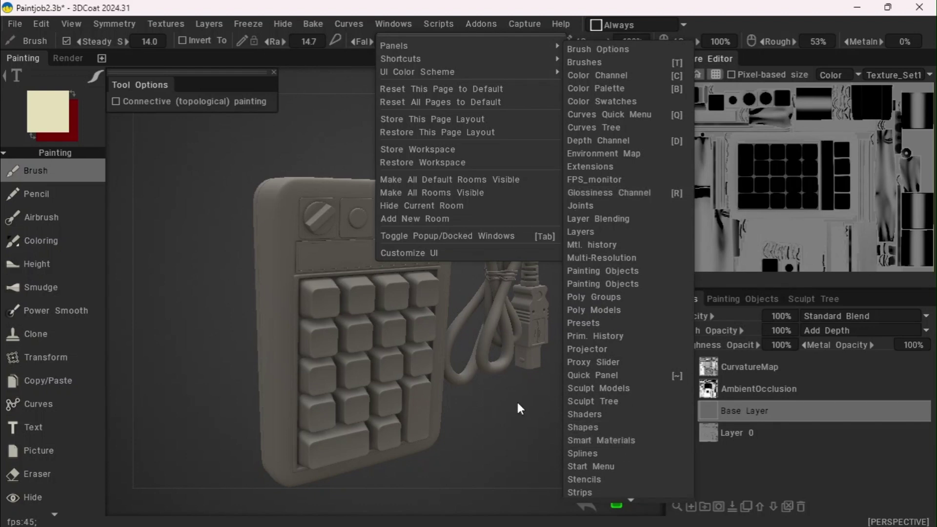
left_click(598, 440)
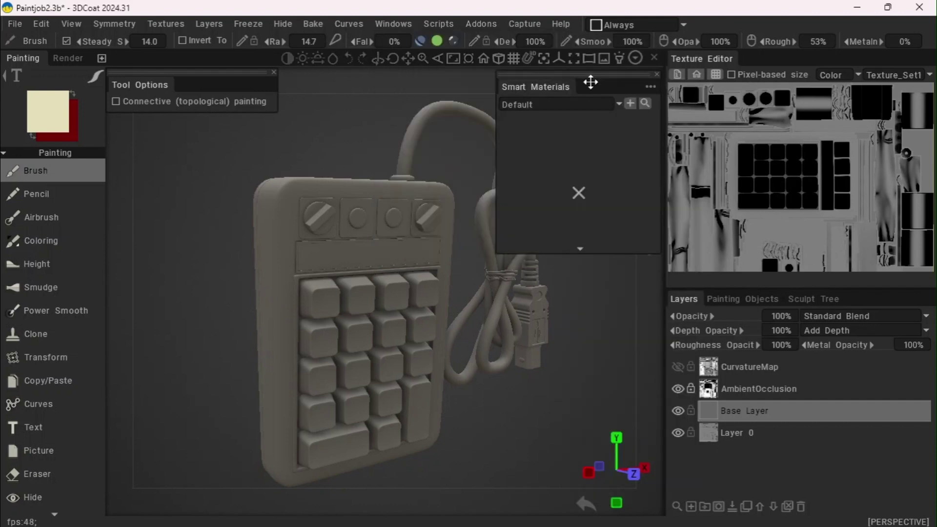
left_click_drag(591, 82, 775, 60)
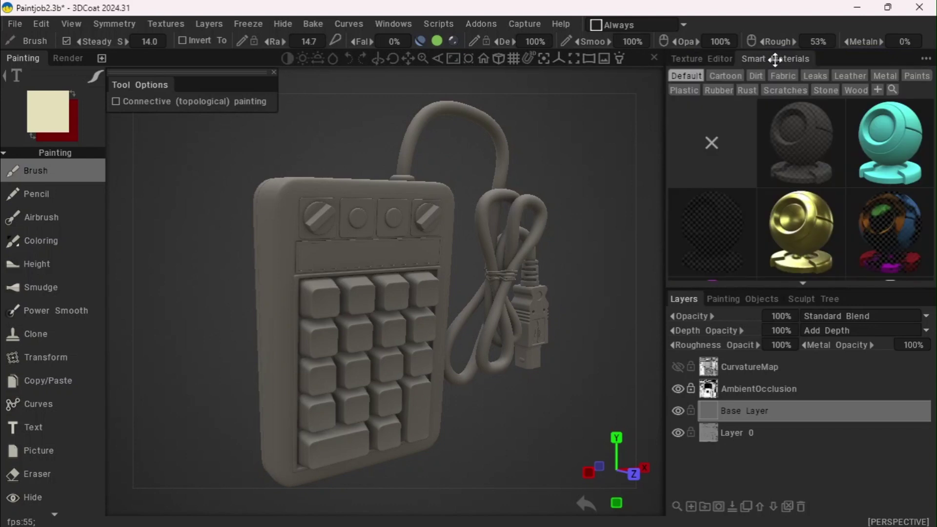
- Show the Plastic category of smart materials and delete the Plastic_noise material
scroll(789, 172, "down", 5)
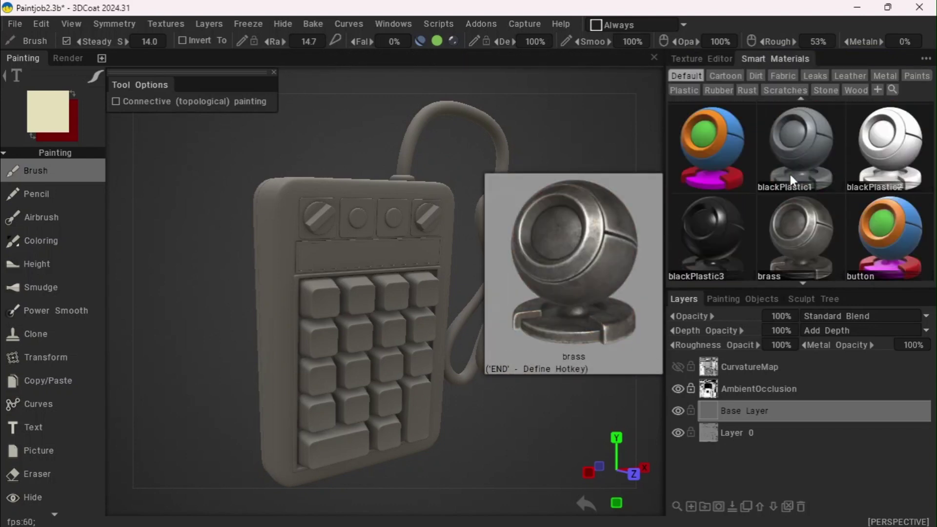
left_click(693, 91)
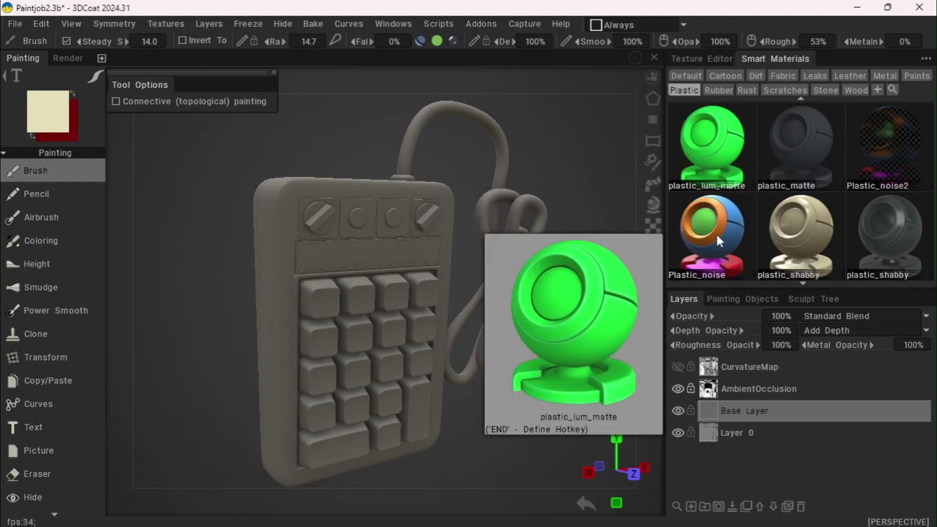
scroll(716, 232, "down", 2)
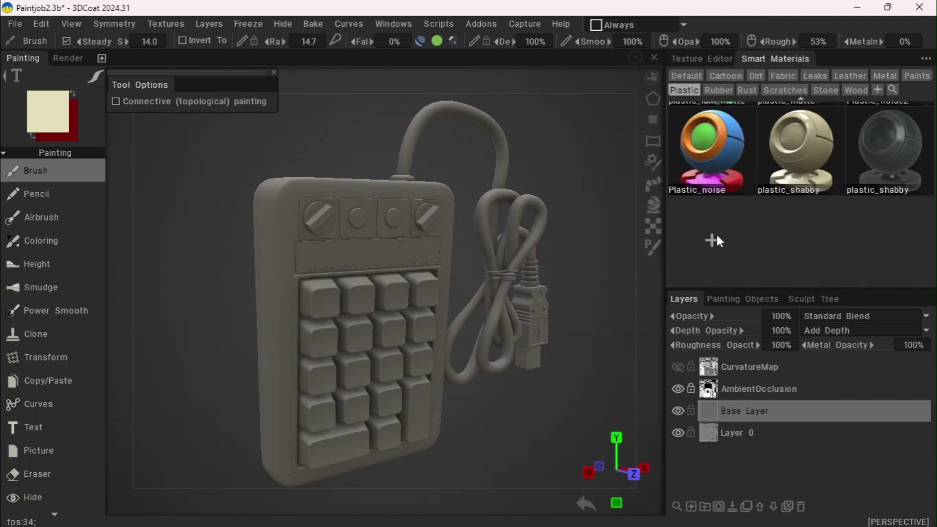
right_click(721, 158)
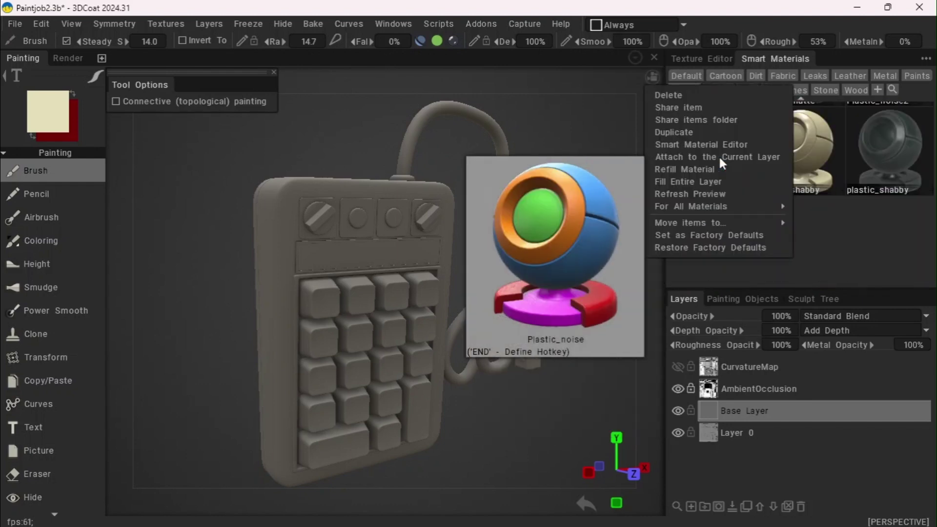
left_click(686, 95)
left_click(315, 325)
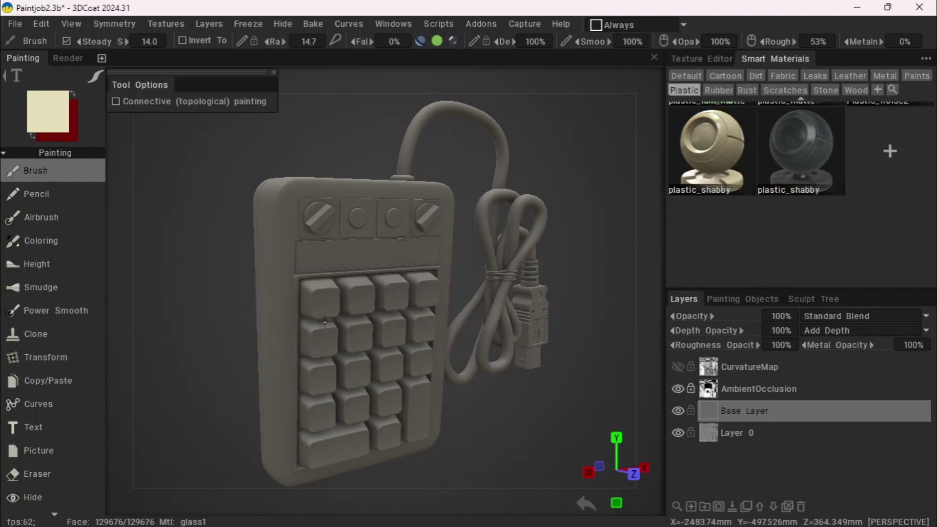
- Create a new smart material in the Plastic category and name it Plastic Noisy
left_click(888, 155)
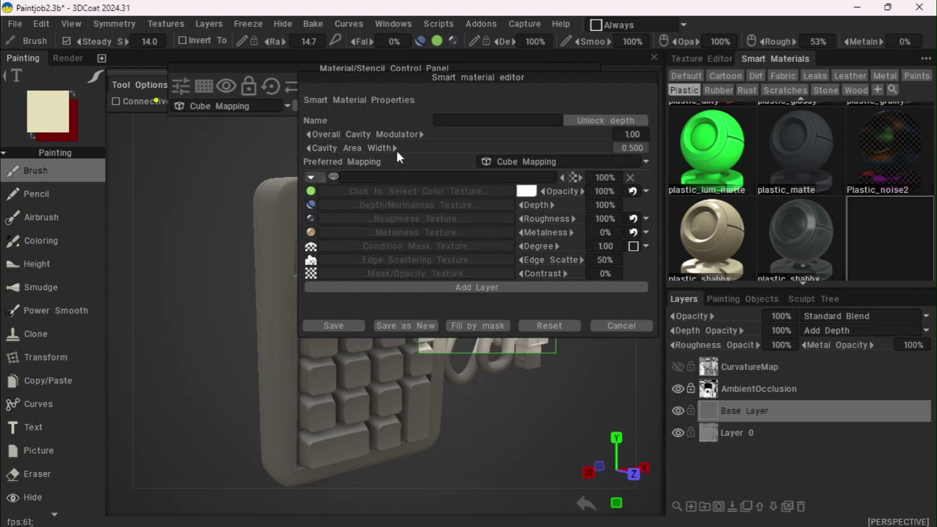
left_click(489, 119)
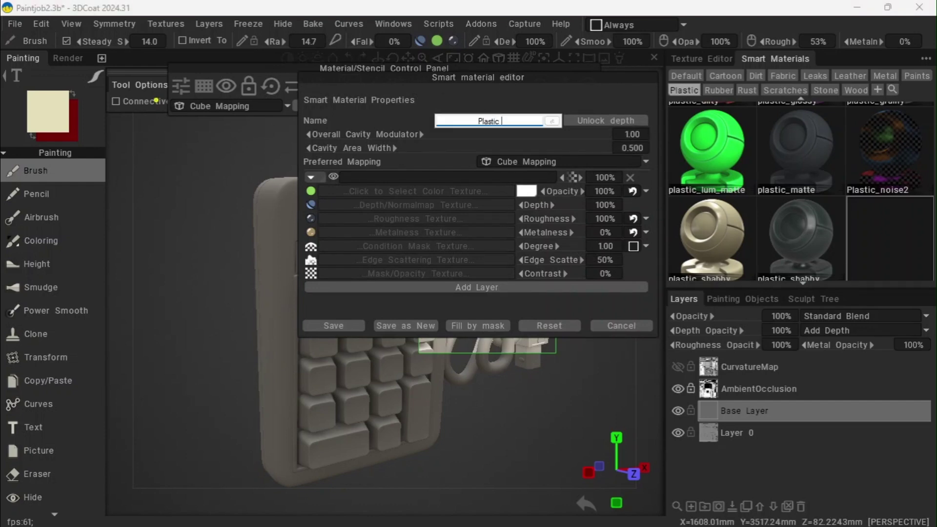
type("Plastic Noisy")
key("Return")
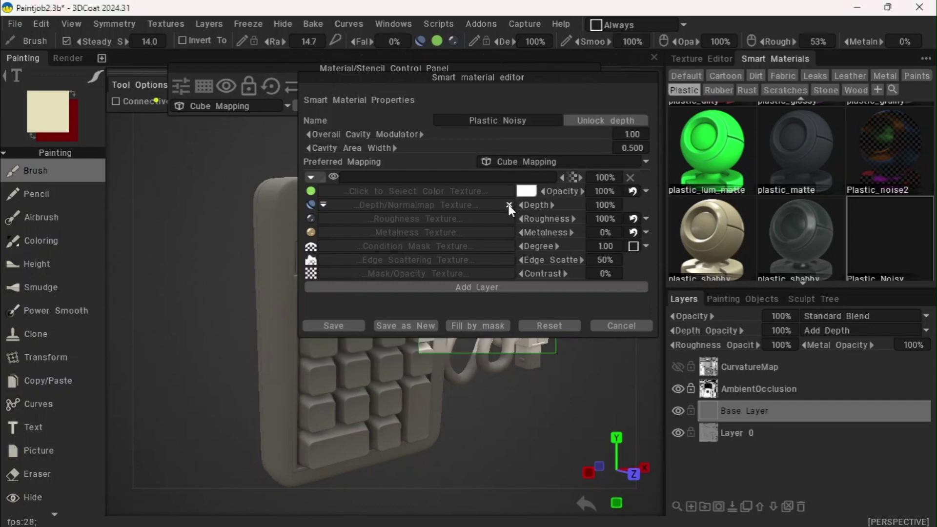
- Load the noise image from the Numpad folder as the material's depth texture and convert the normal map to a bump map
left_click(483, 208)
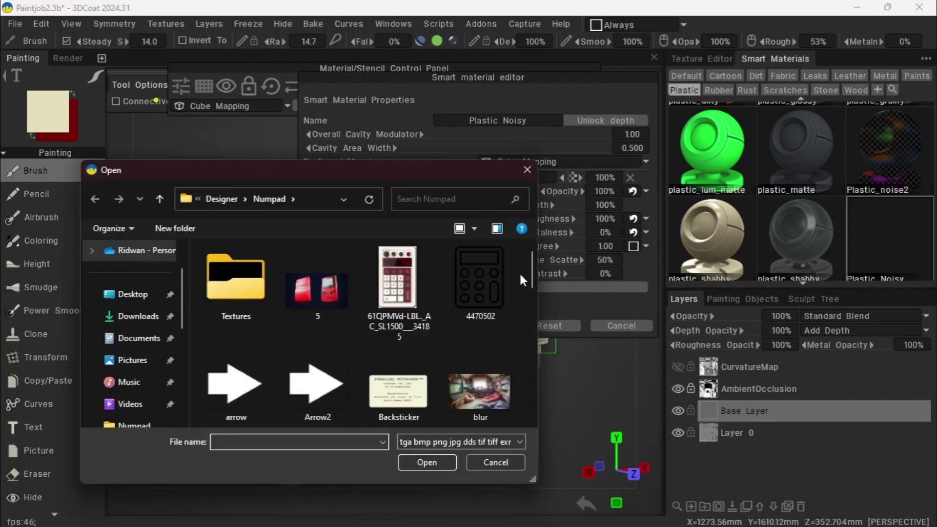
left_click_drag(532, 273, 516, 334)
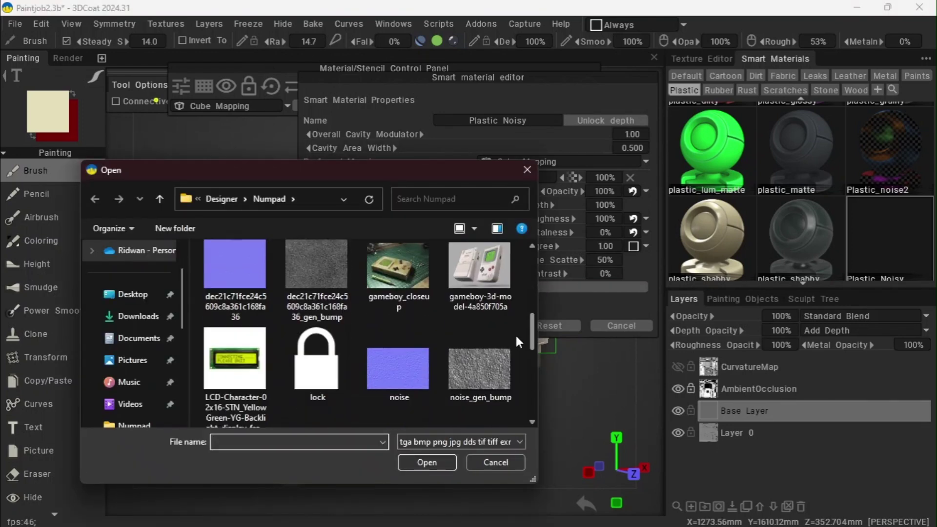
left_click(401, 326)
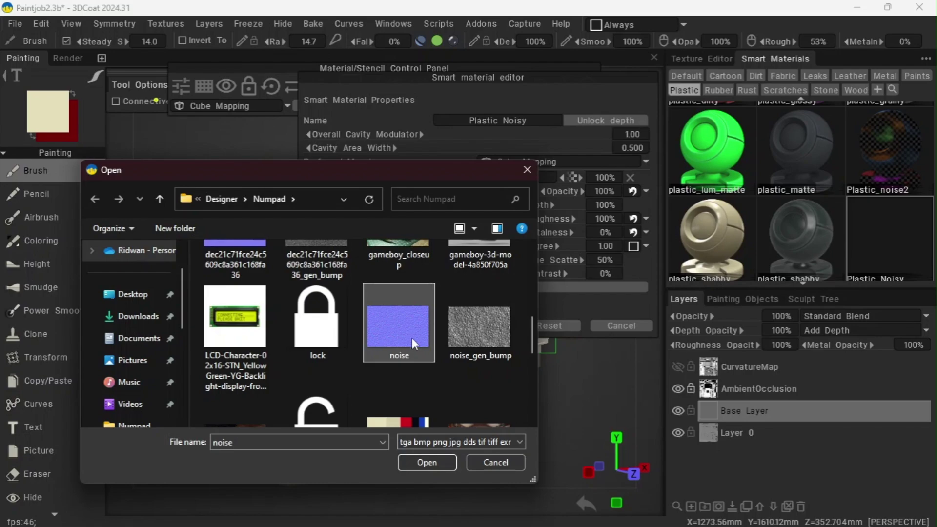
mouse_move(417, 340)
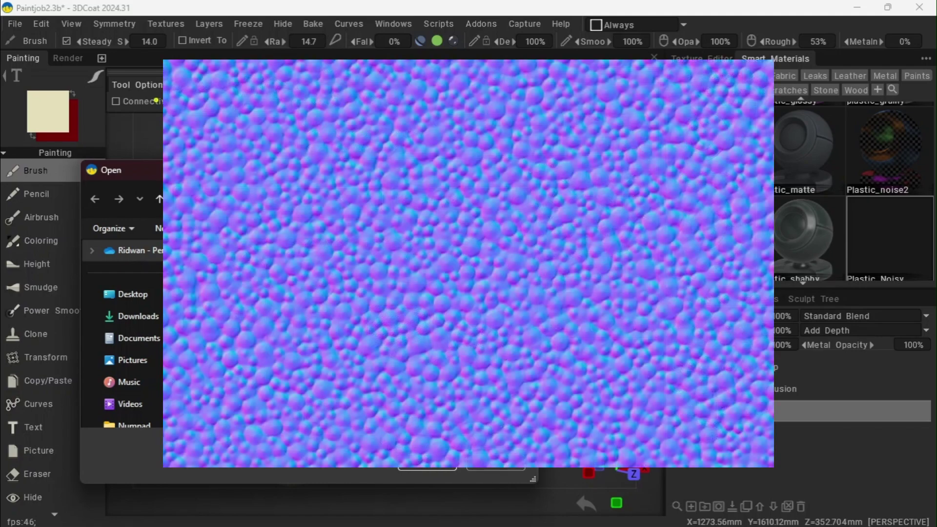
left_click(423, 469)
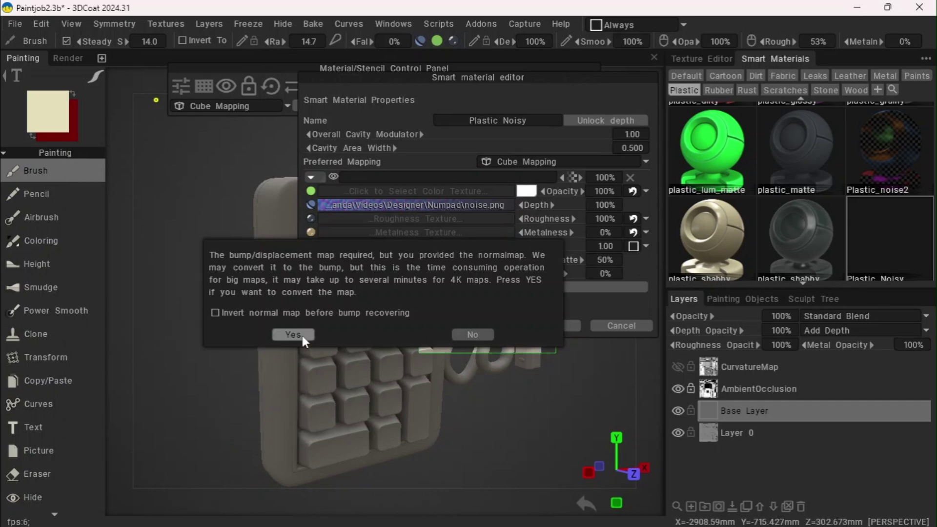
left_click(294, 335)
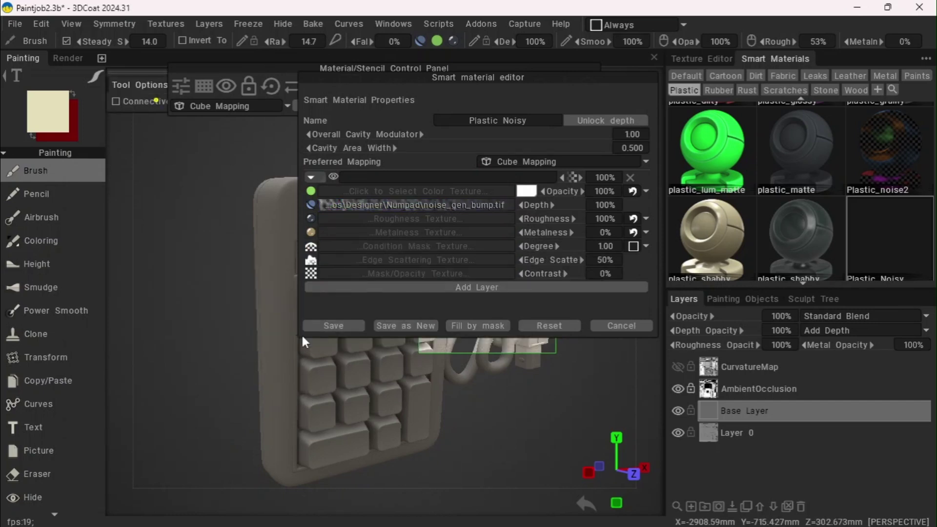
- Load the noise image from the Numpad folder as the material's roughness texture
left_click(405, 215)
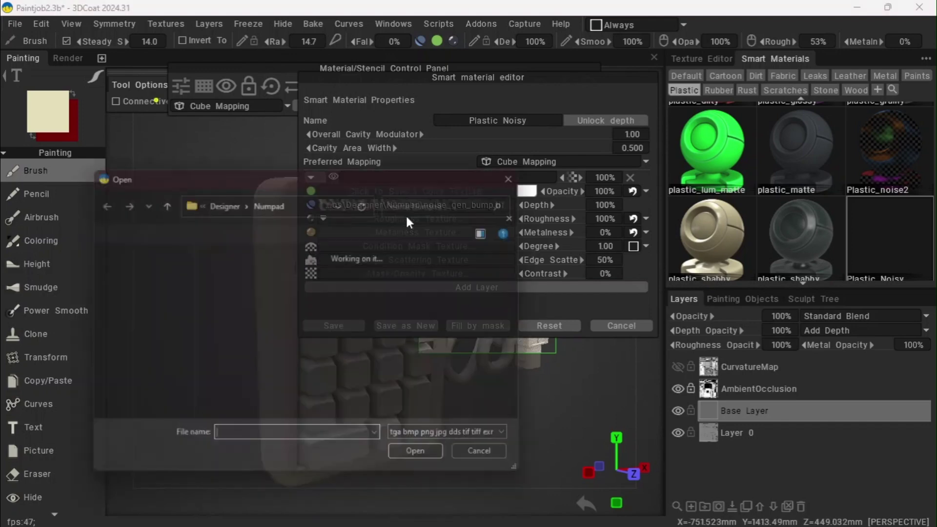
left_click_drag(534, 265, 525, 335)
left_click(423, 326)
left_click(424, 463)
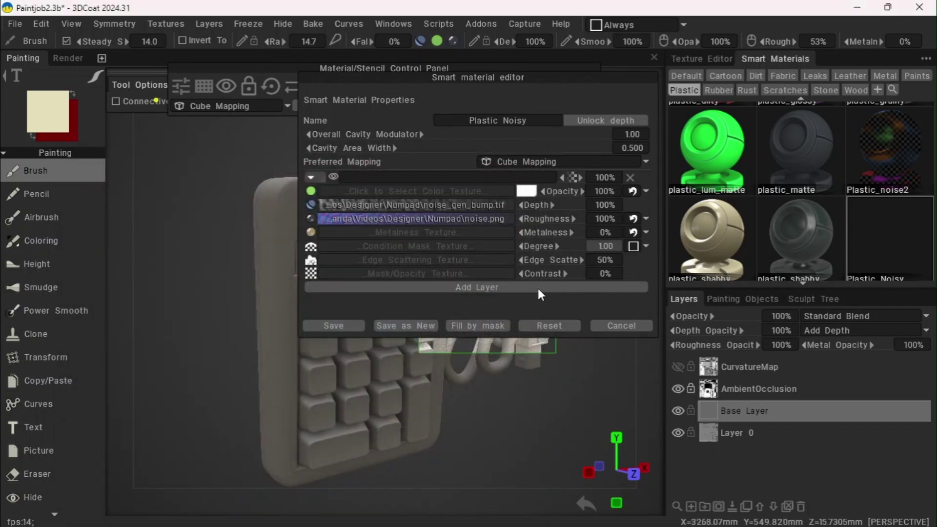
- Set the material's color blending to Modulate, keep its color white, and save the Plastic Noisy material
left_click(631, 192)
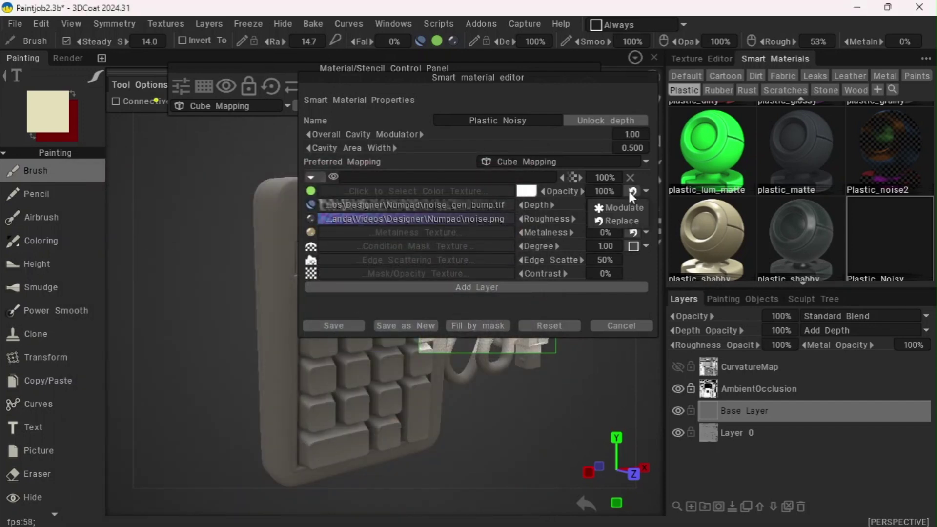
left_click(616, 207)
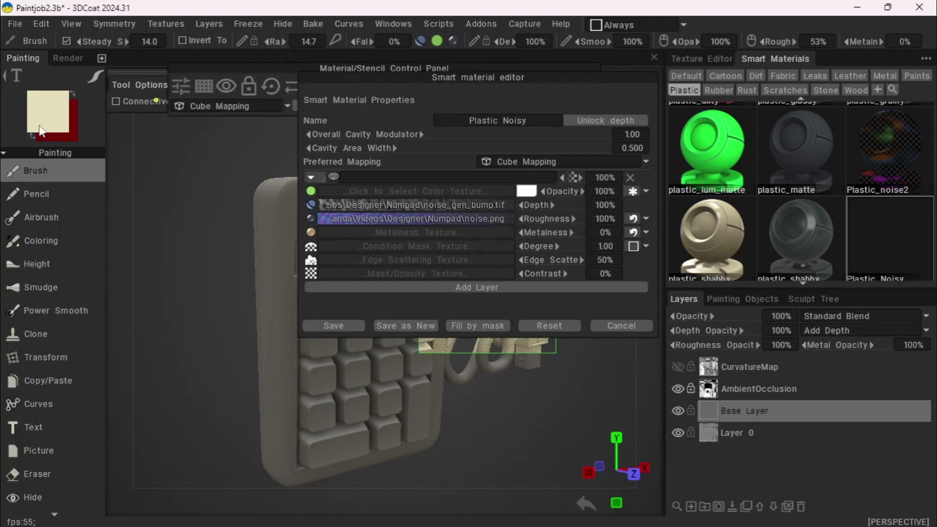
left_click(526, 191)
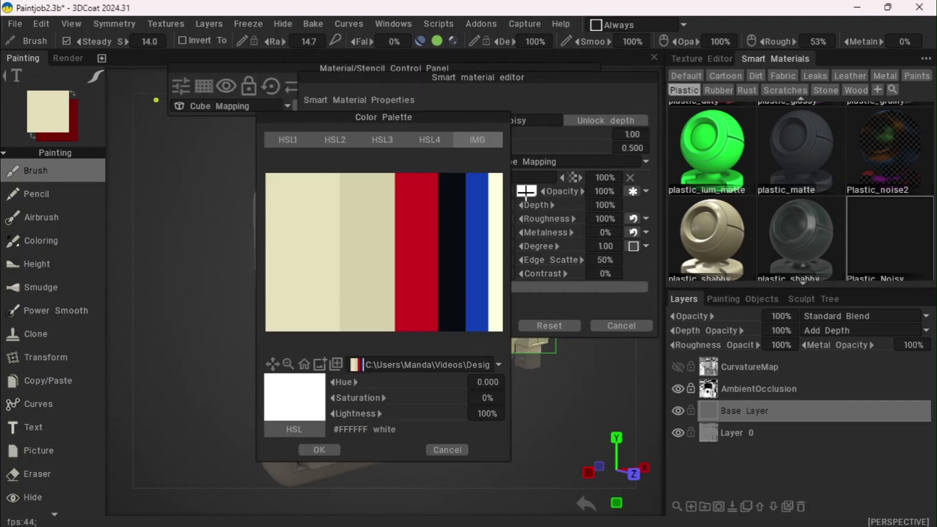
left_click(442, 452)
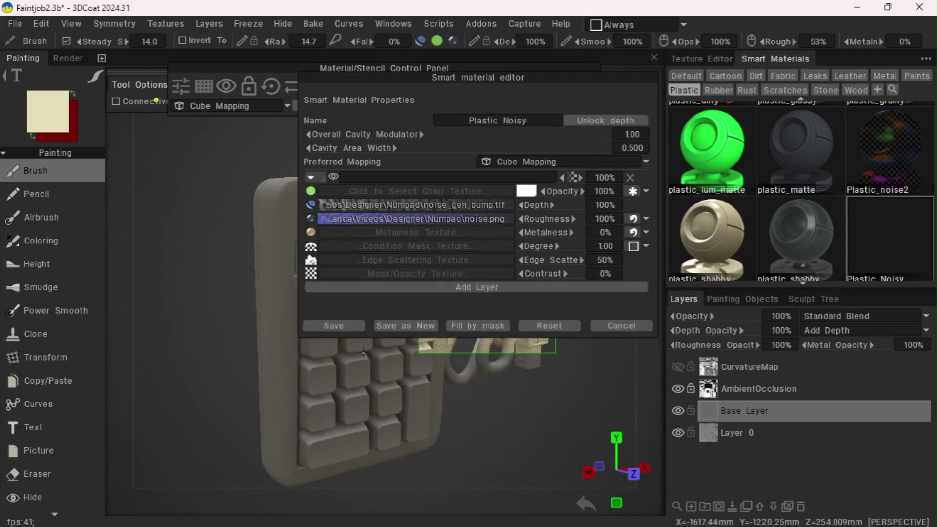
left_click(335, 326)
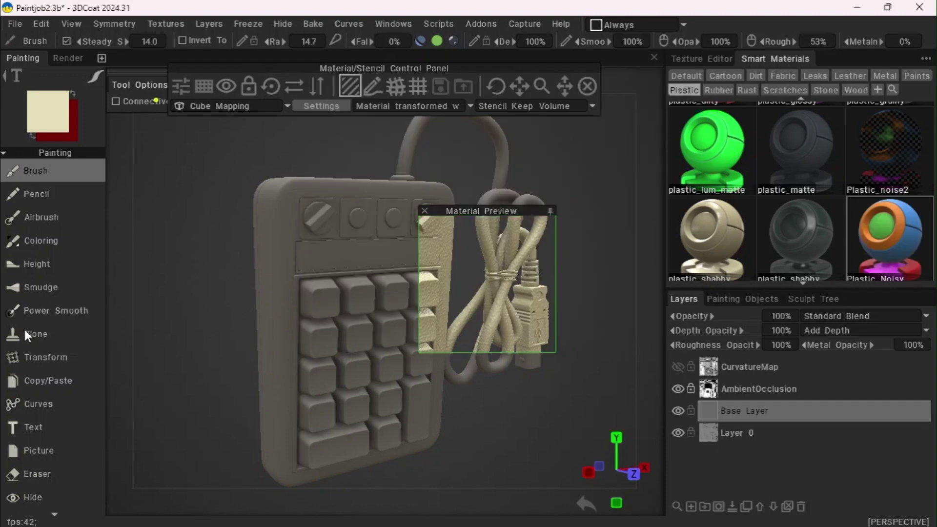
- Activate the Fill tool and collapse the Material Preview window
scroll(23, 337, "down", 3)
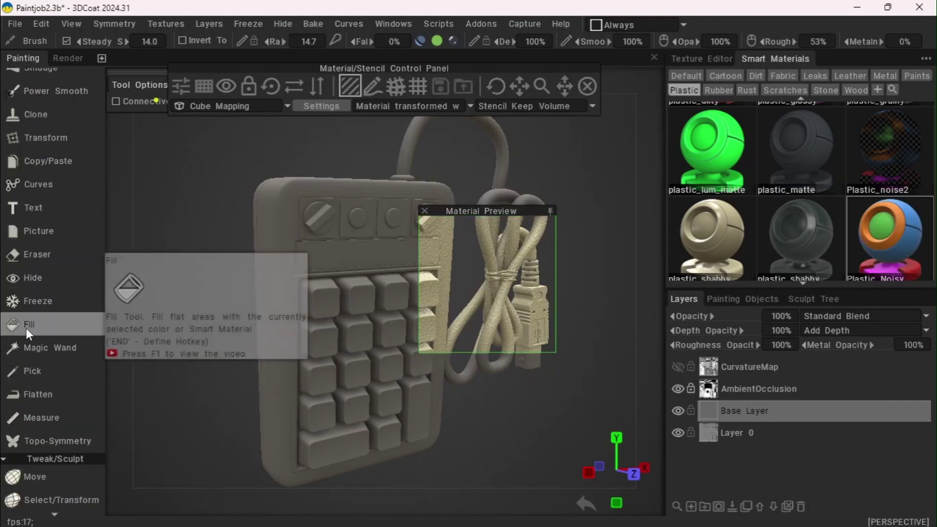
left_click(26, 328)
left_click(551, 211)
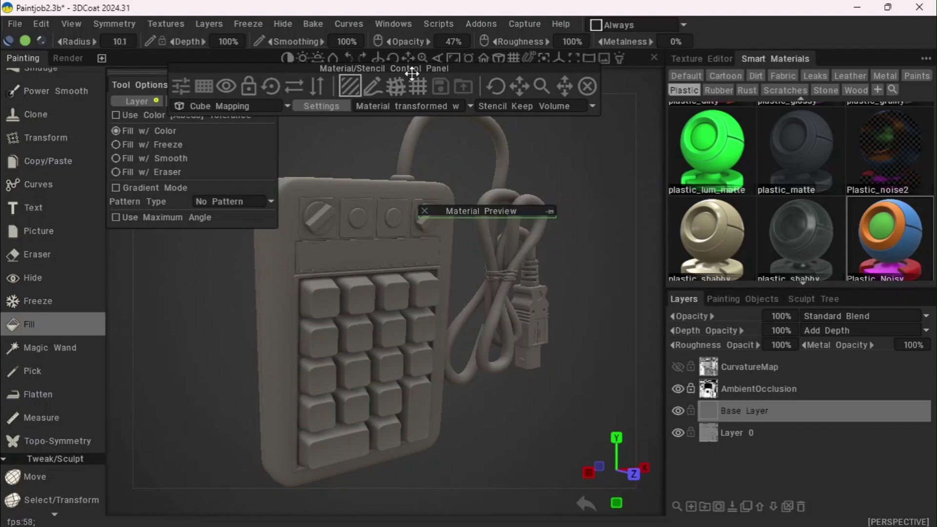
- Expand the Material Preview over the side and upper keys of the numpad and adjust the noise material's scale
left_click_drag(410, 62, 428, 58)
scroll(78, 169, "up", 5)
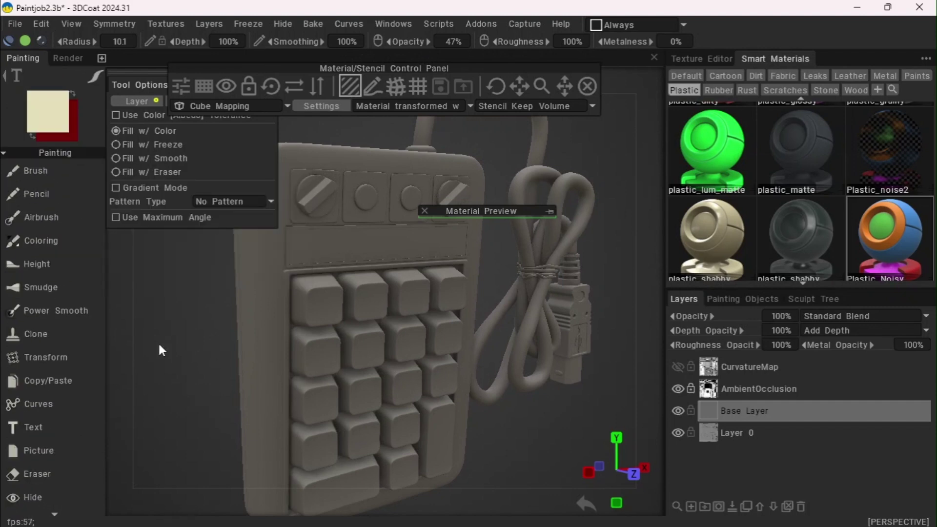
left_click_drag(176, 348, 264, 345)
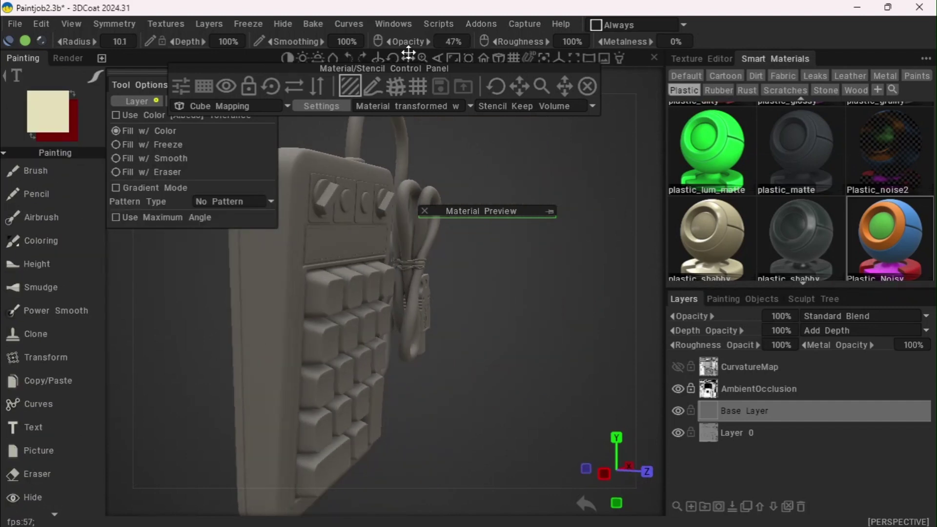
left_click_drag(408, 57, 410, 56)
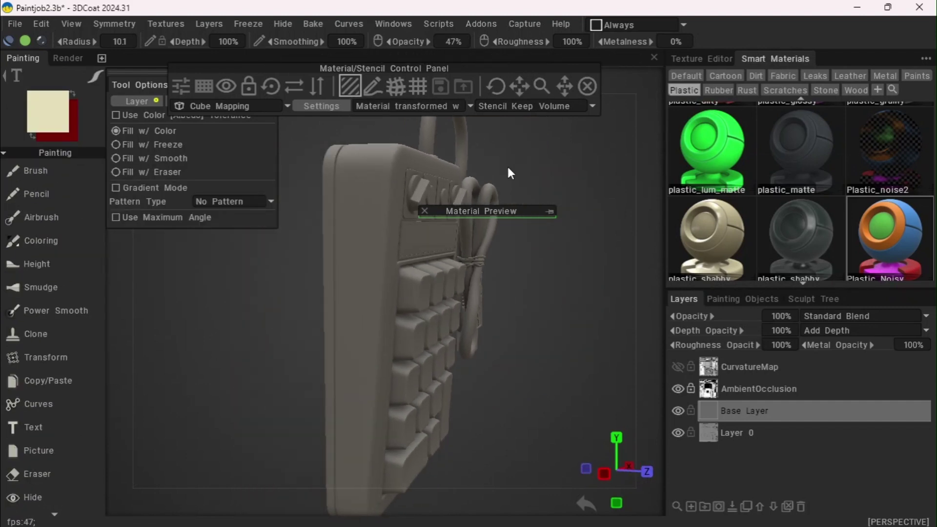
left_click_drag(517, 211, 457, 190)
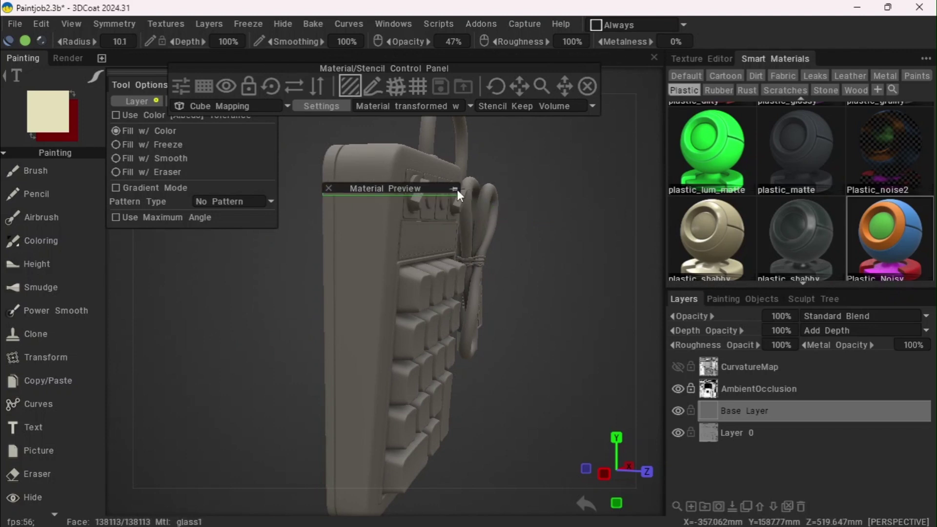
left_click_drag(623, 202, 600, 192)
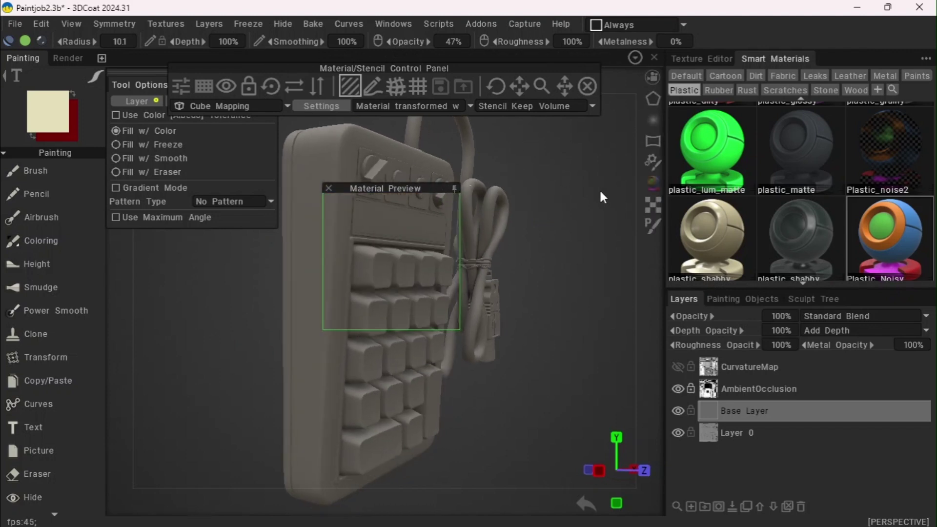
left_click_drag(424, 188, 366, 180)
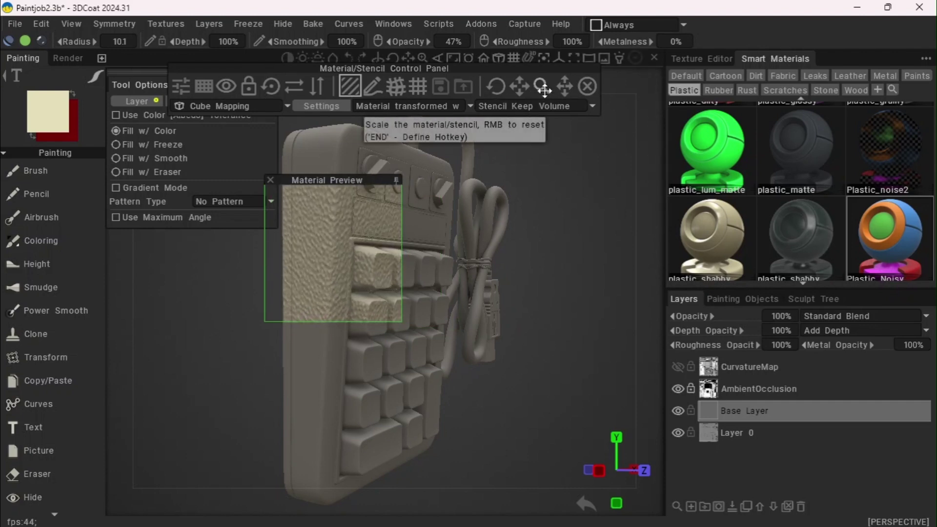
left_click_drag(545, 91, 543, 91)
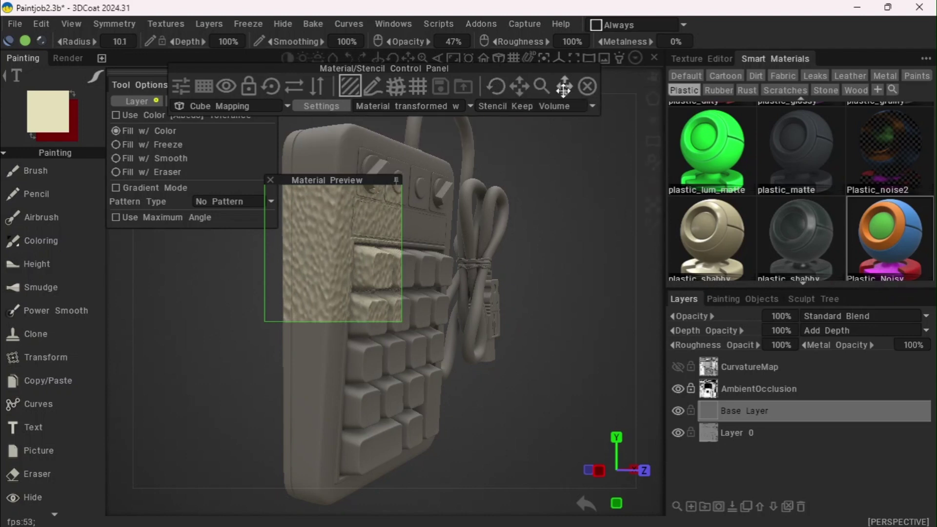
mouse_move(565, 90)
left_mouse_down()
mouse_move(588, 95)
mouse_move(565, 91)
left_mouse_up()
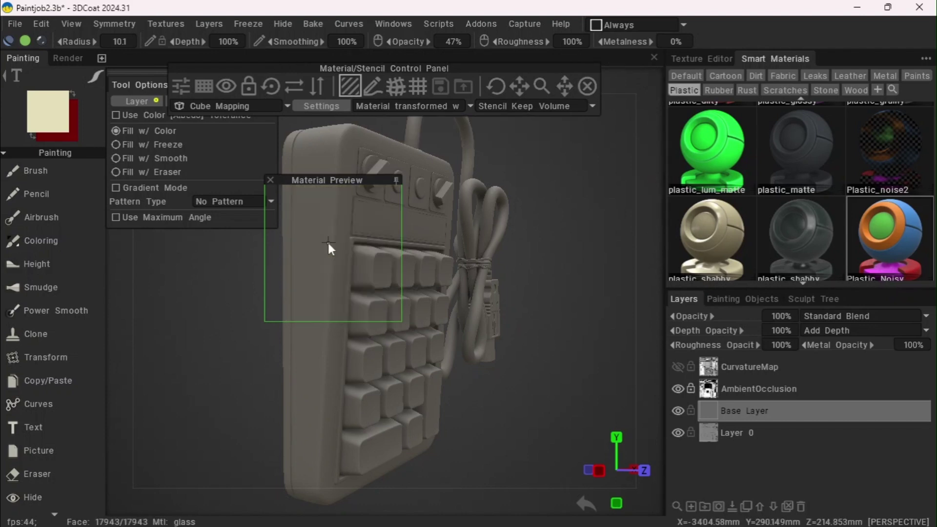
- Set Plastic Noisy's depth to 15% and roughness to 62%, save the material, and collapse the Material Preview
double_click(888, 245)
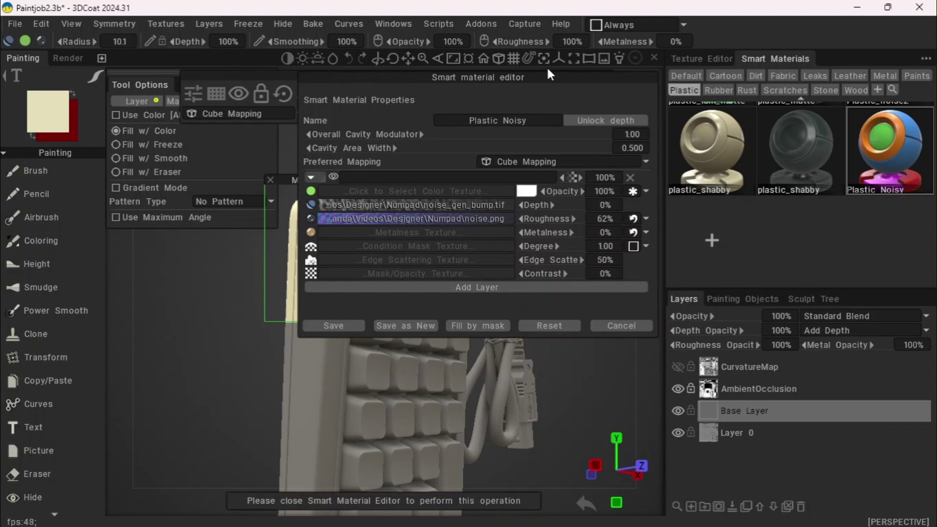
left_click_drag(545, 75, 806, 102)
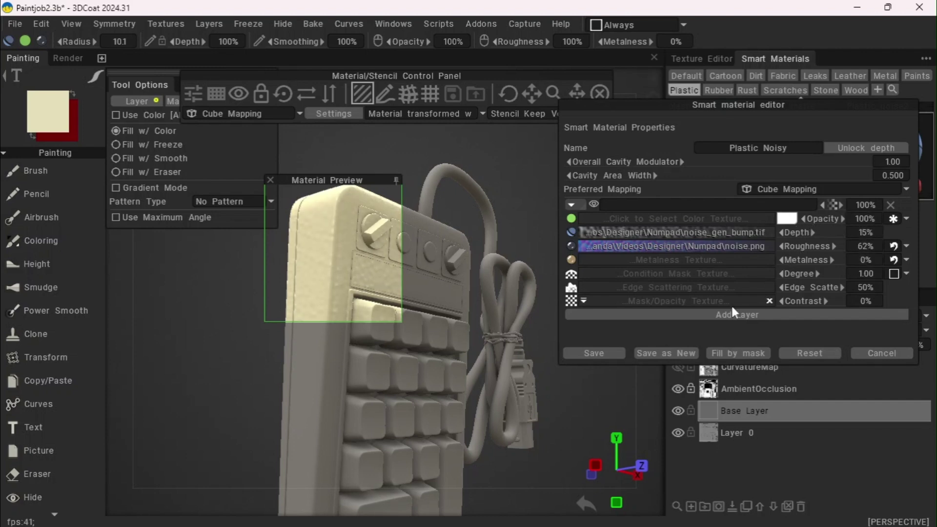
left_click(609, 352)
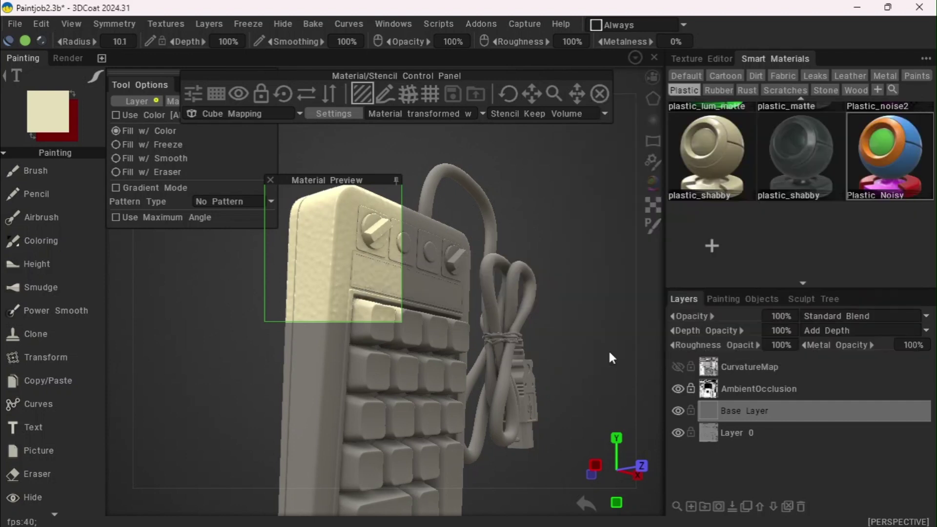
left_click(397, 181)
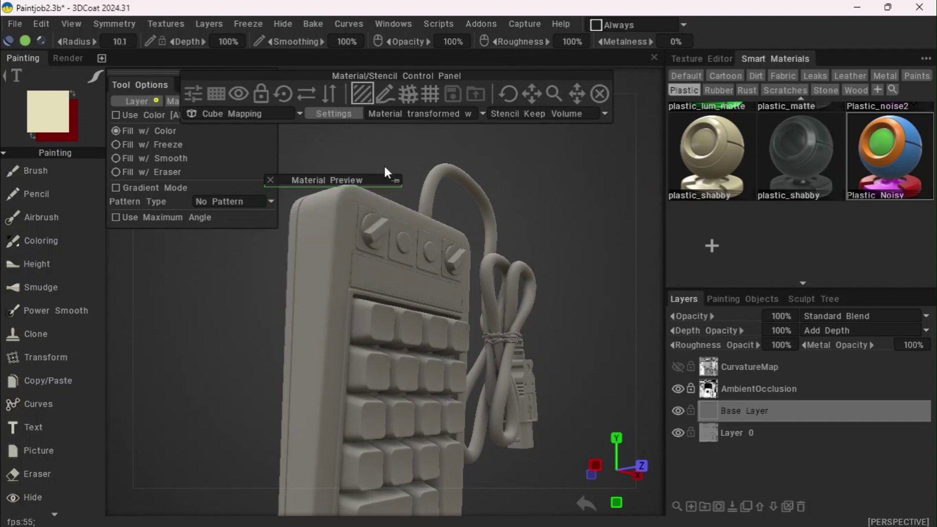
- Adjust the noise material's scale against the Material Preview on the numpad's side and fill the numpad body with cream Plastic Noisy
left_click(396, 181)
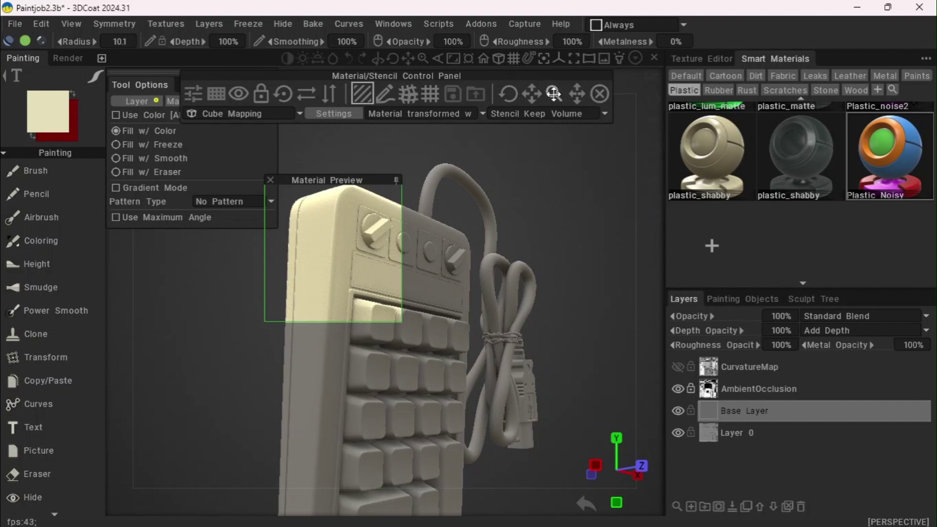
left_click(395, 180)
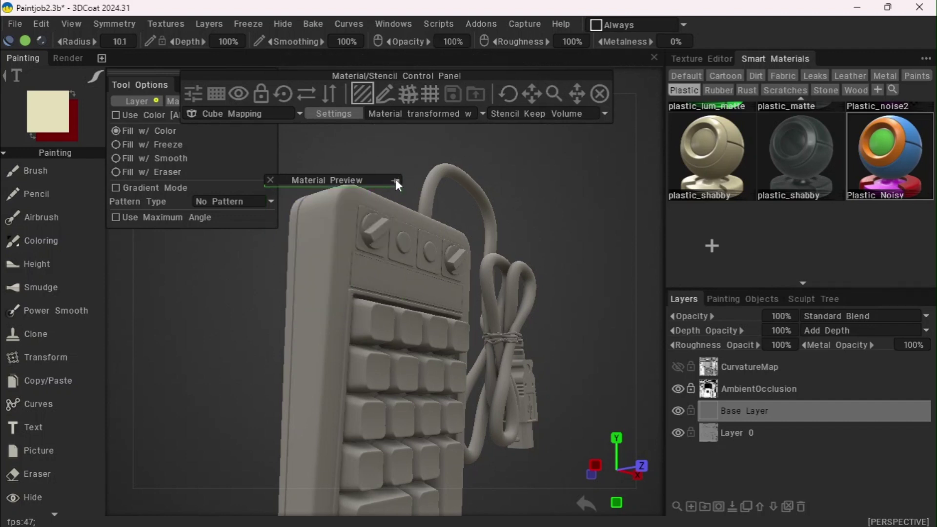
left_click_drag(411, 64, 423, 64)
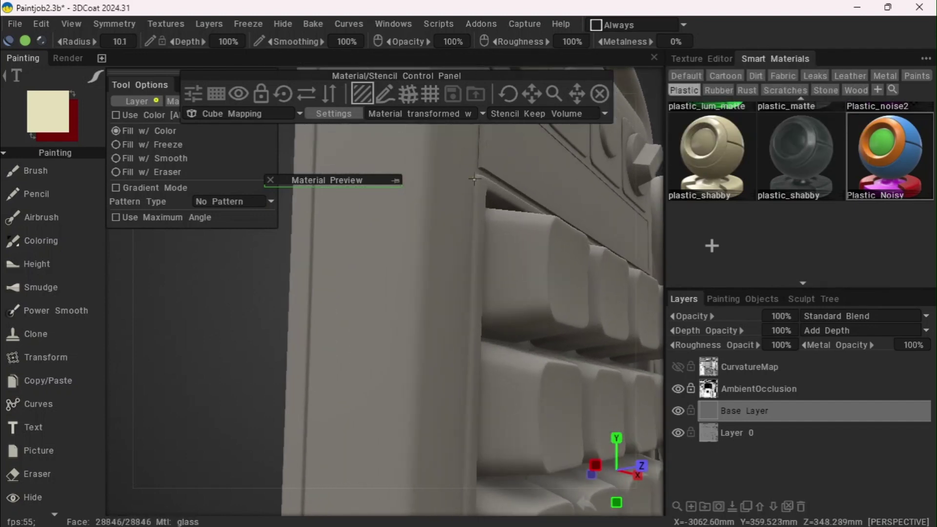
left_click(396, 182)
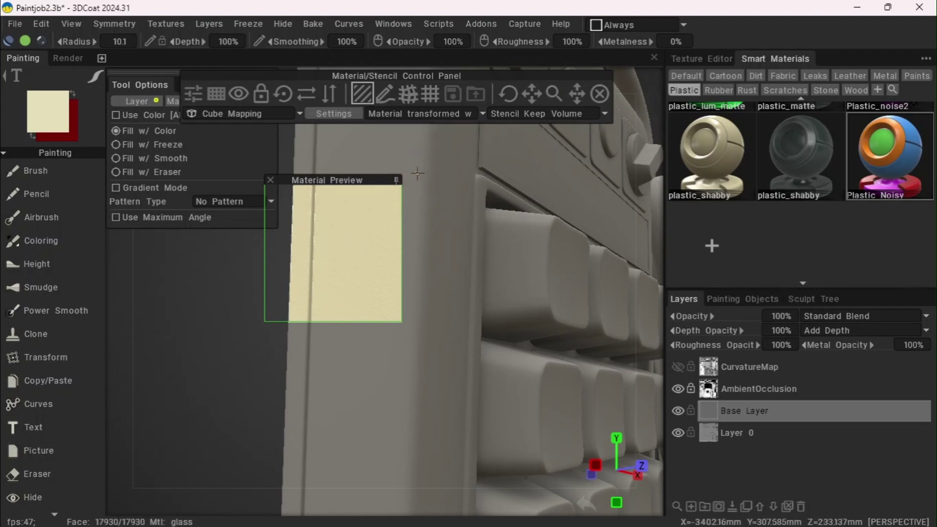
left_click(396, 181)
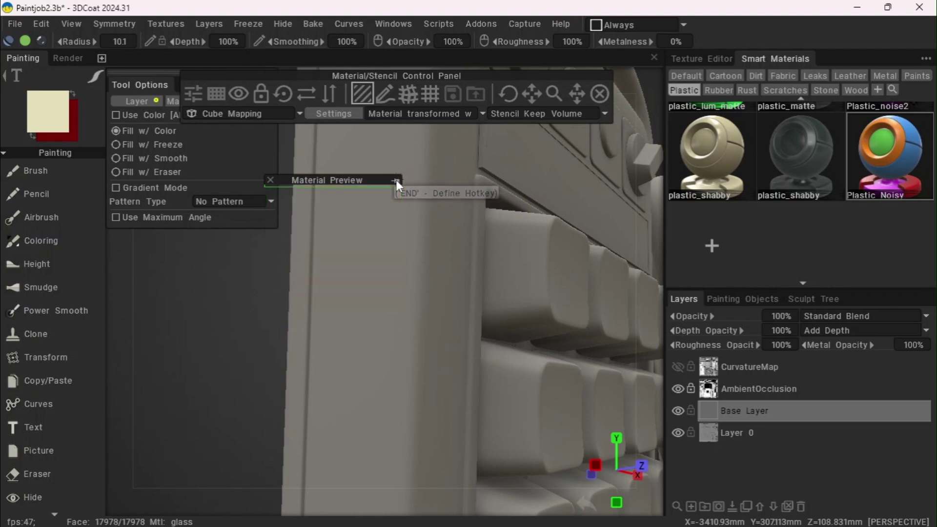
left_click(390, 276)
left_click_drag(236, 329, 253, 280)
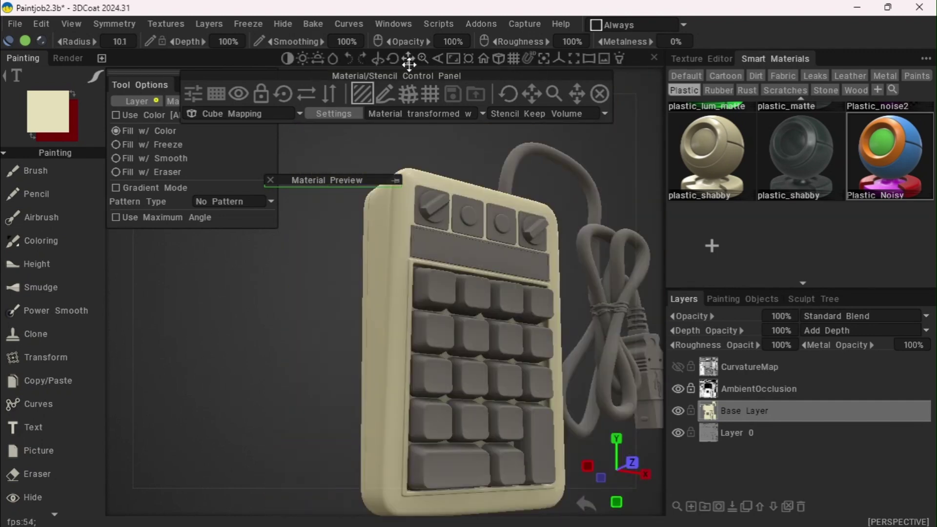
- Pick the darker beige swatch from the palette image as the fill color and lower its lightness to 68%
left_click_drag(409, 64, 425, 60)
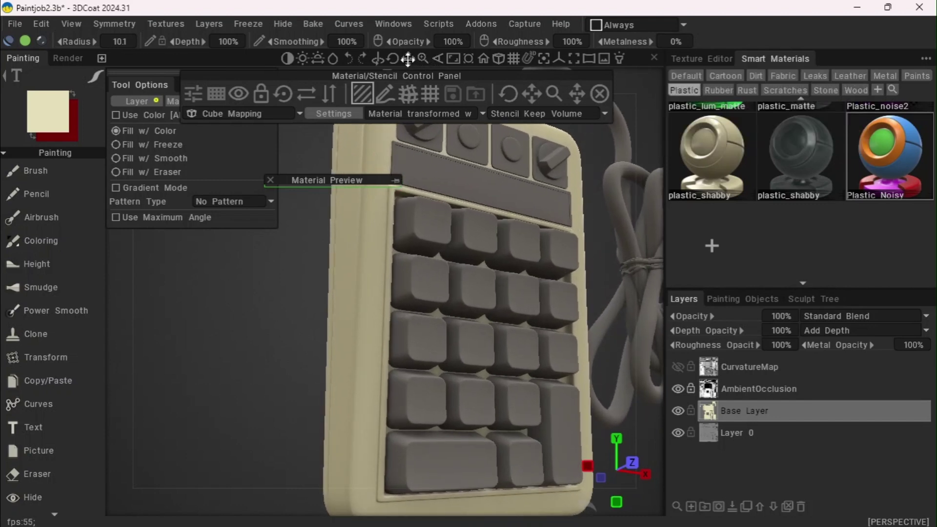
left_click(40, 115)
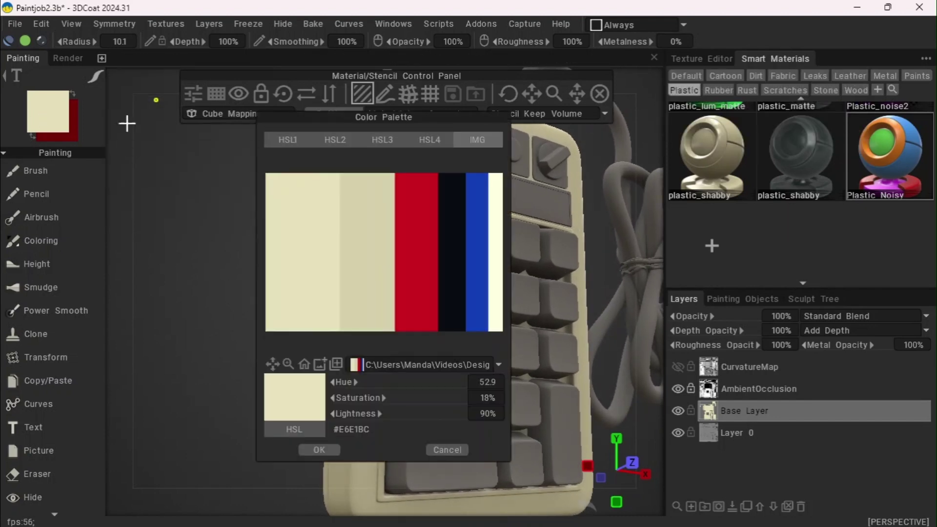
left_click(365, 232)
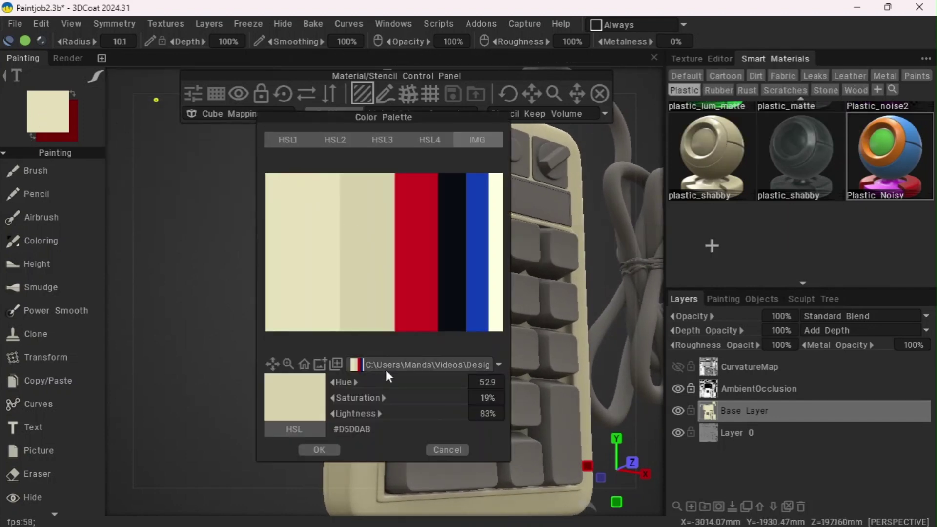
left_click_drag(360, 414, 341, 413)
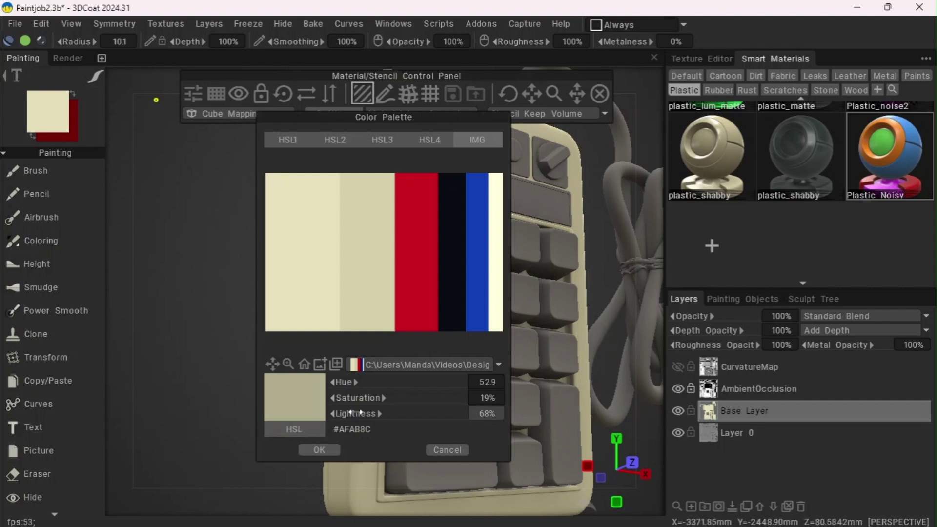
left_click(322, 449)
- Preview the beige on the first column's upper keys, set the color's lightness to 75%, and collapse the Material Preview
left_click(396, 182)
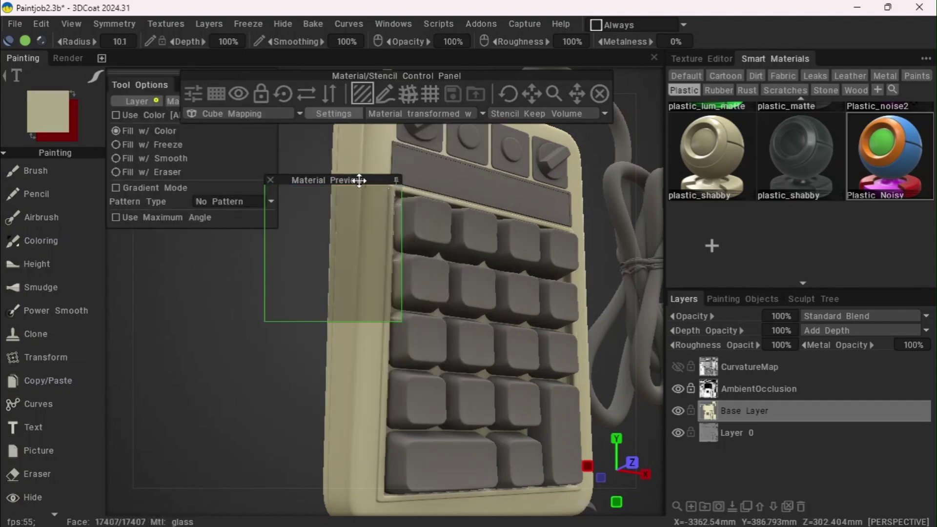
left_click_drag(358, 180, 400, 181)
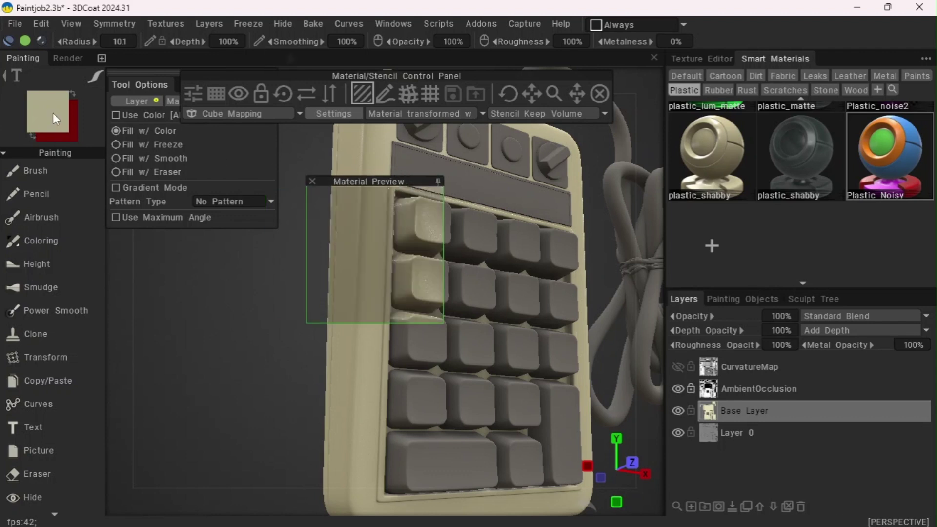
left_click(53, 113)
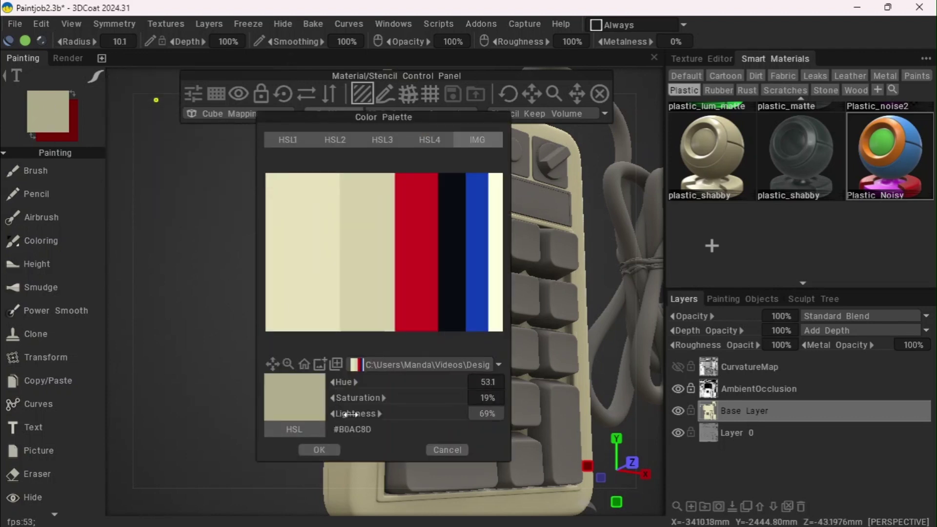
left_click_drag(349, 415, 356, 414)
left_click(319, 449)
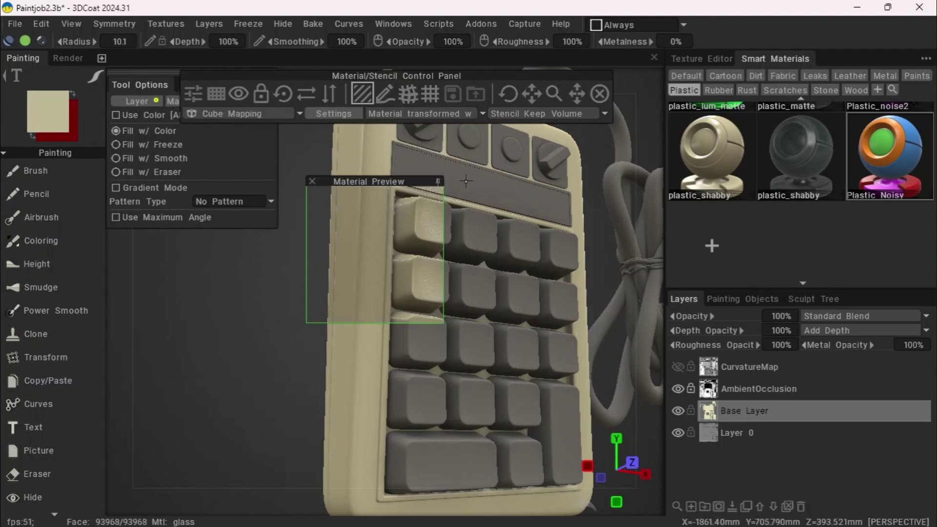
left_click(435, 181)
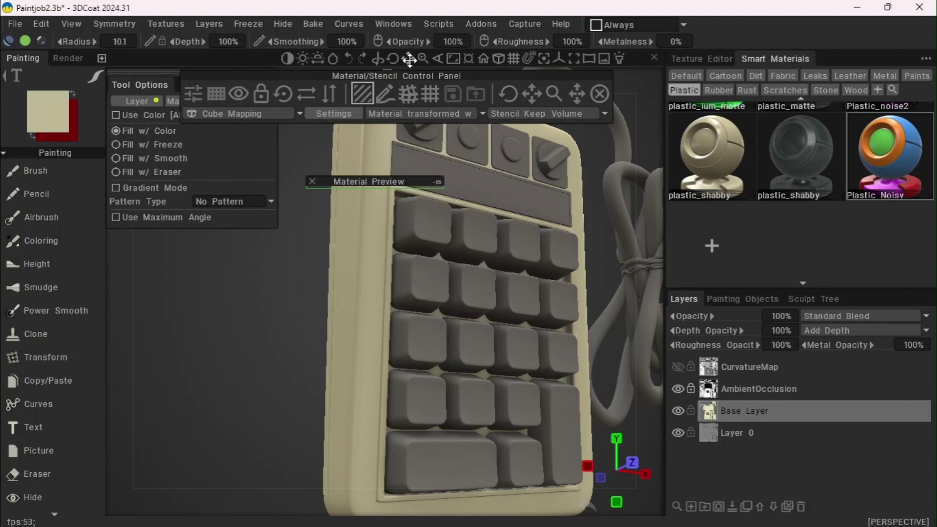
- Adjust the noise material's scale with the Material Preview expanded over the first column's upper keys, and collapse the preview
left_click_drag(409, 59, 429, 59)
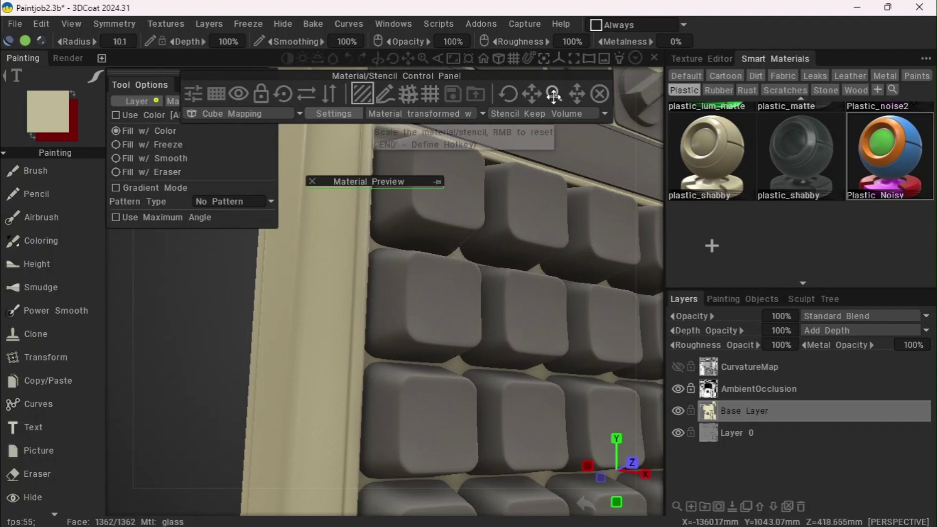
left_click(439, 182)
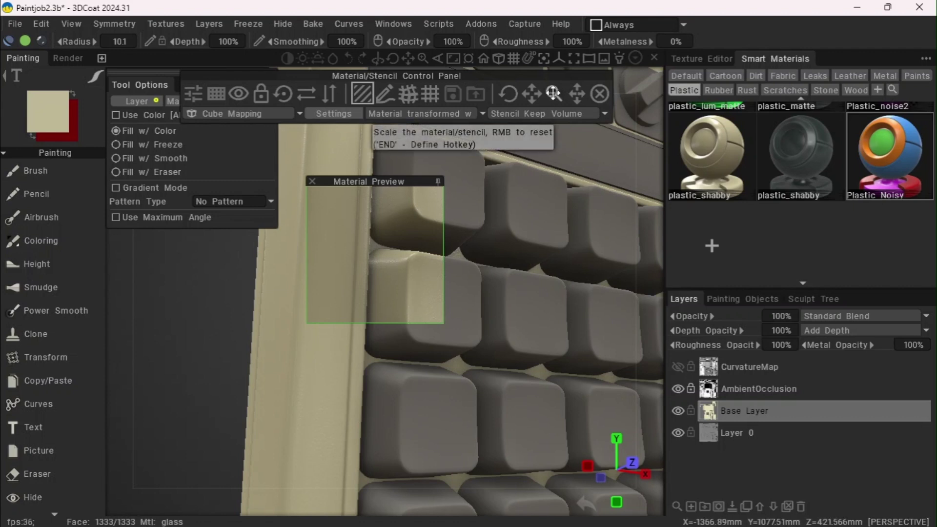
left_click(438, 182)
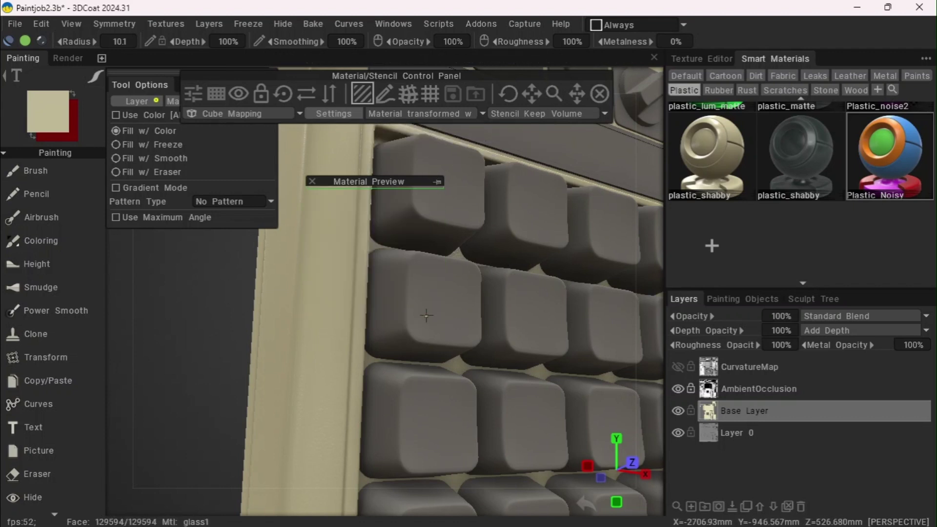
- Fill the upper four keys of the numpad's first column with beige Plastic Noisy
left_click(426, 316)
left_click(438, 202)
mouse_move(363, 62)
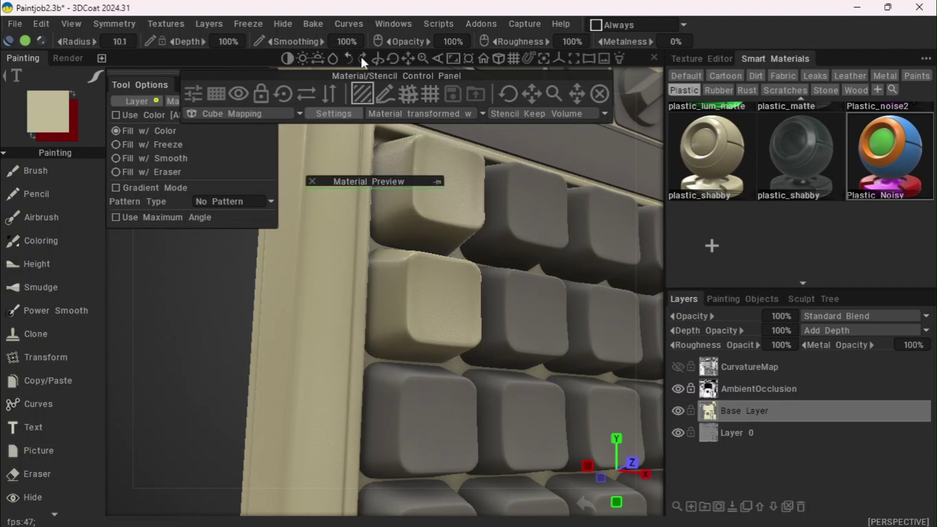
left_click_drag(418, 59, 395, 59)
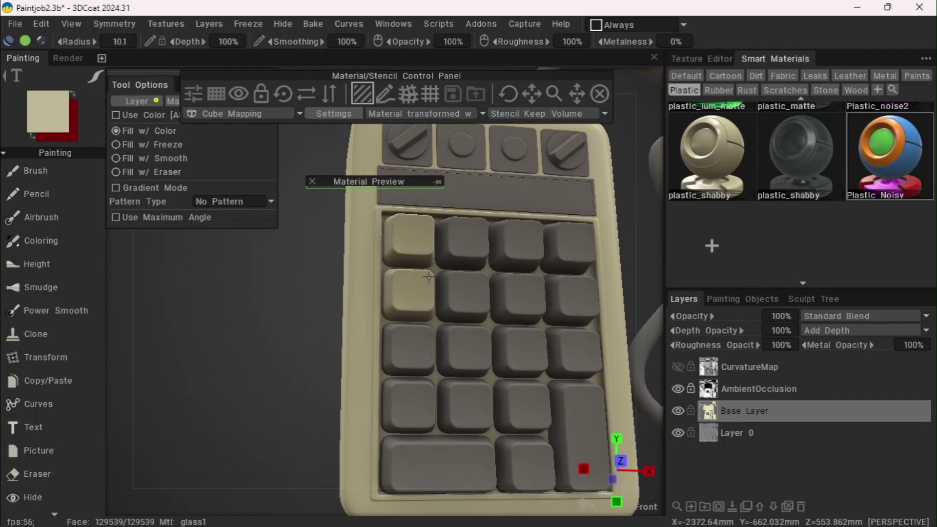
left_click(414, 331)
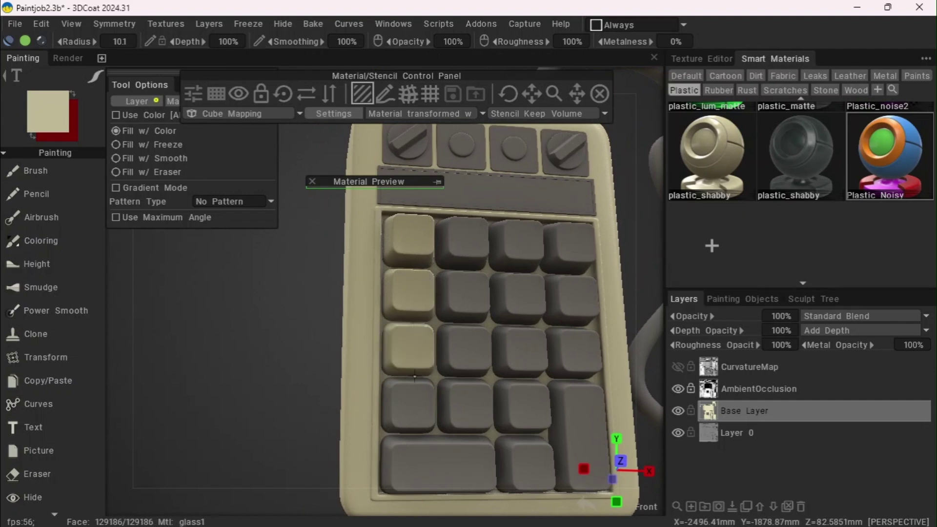
left_click(416, 399)
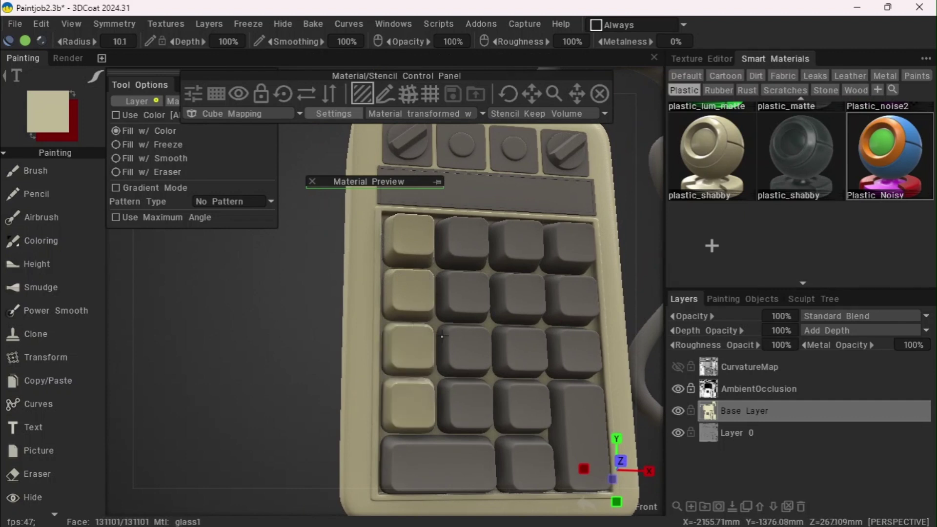
- Undo the four beige fills on the first column's keys
key("ctrl+z")
key("ctrl+z")
key("ctrl+z")
key("ctrl+z")
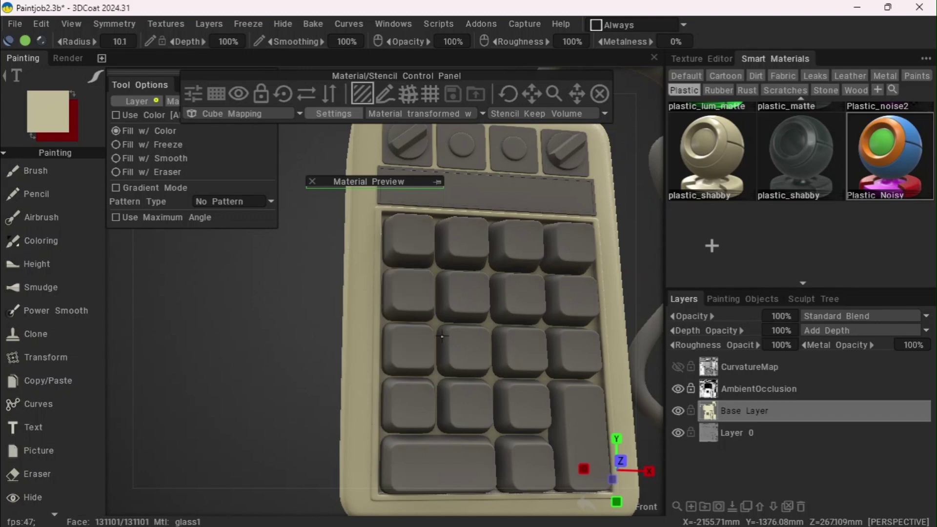
- Fill the second- to fourth-row keys of the numpad's first two columns with beige Plastic Noisy
left_click(414, 303)
left_click(415, 350)
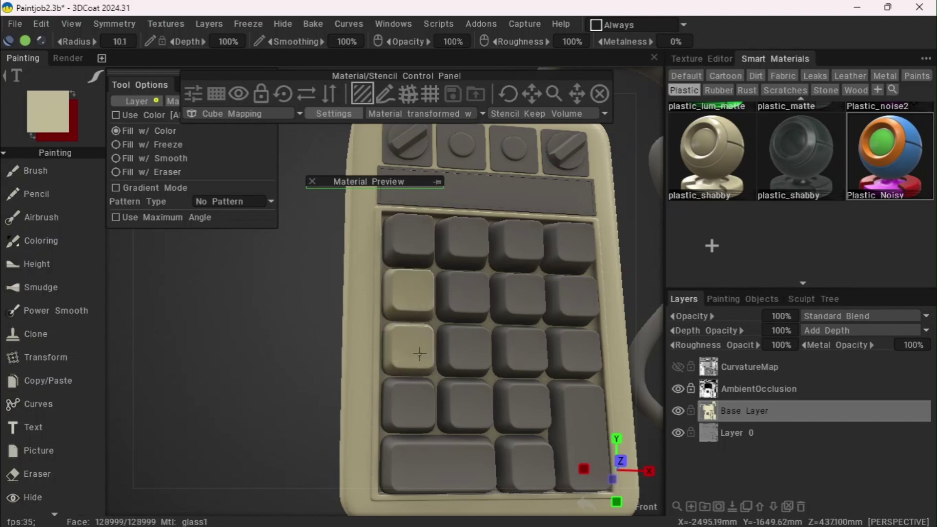
left_click(417, 398)
left_click(464, 402)
left_click(464, 354)
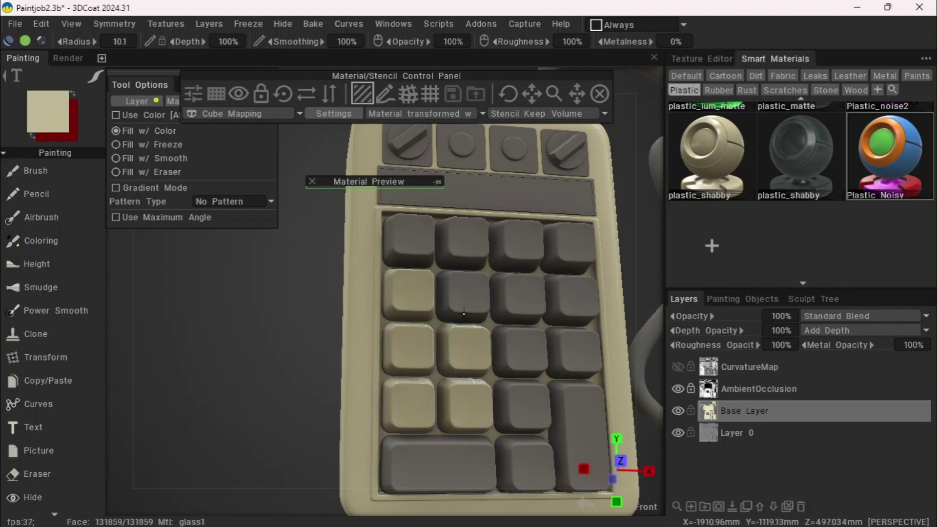
left_click(464, 313)
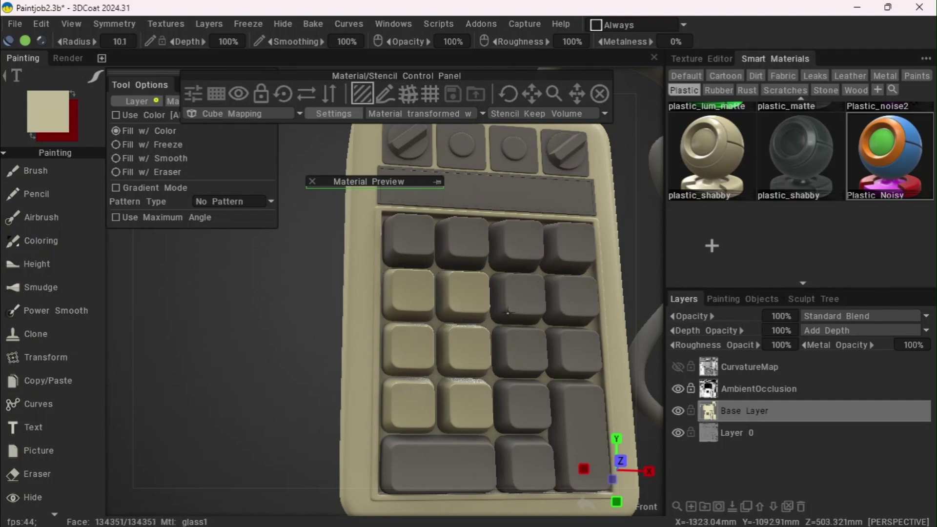
- Fill the third and fourth columns' keys below the top row and the top row's second key with beige Plastic Noisy
left_click(534, 405)
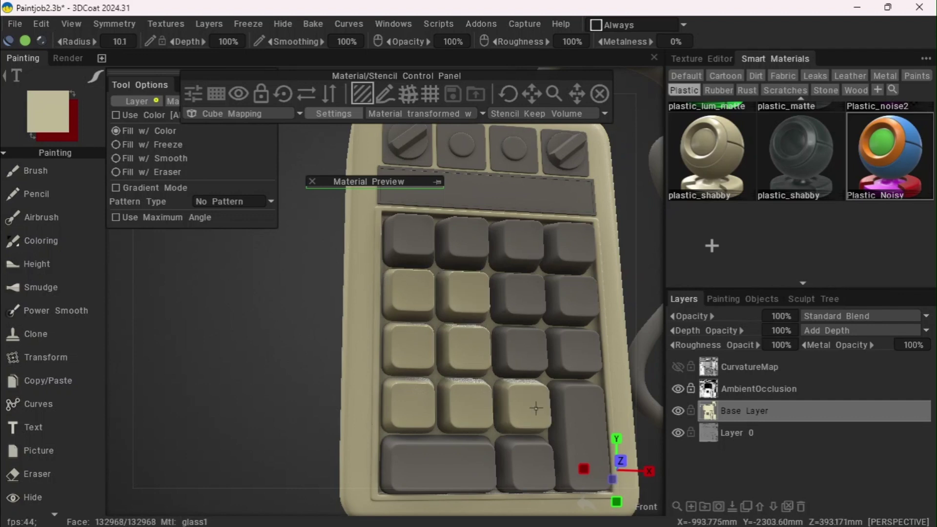
left_click(519, 351)
left_click(518, 298)
left_click(517, 437)
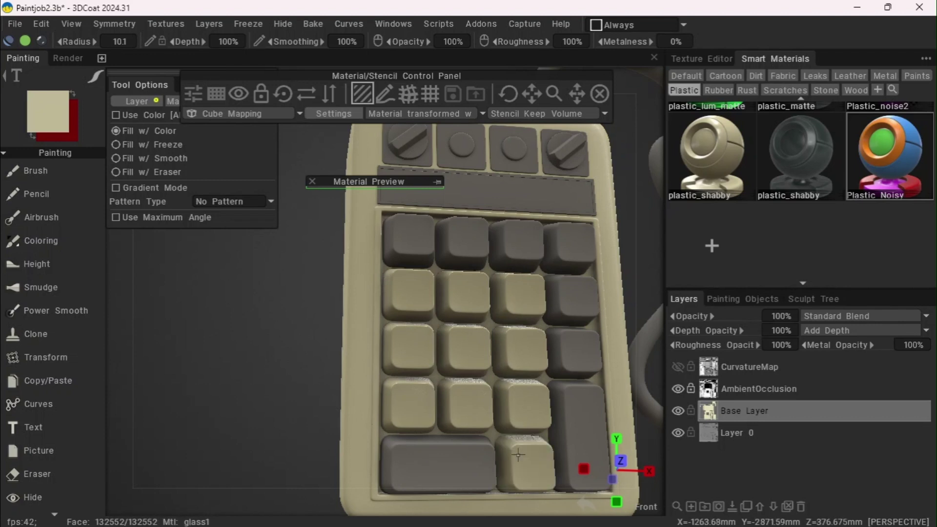
left_click(457, 244)
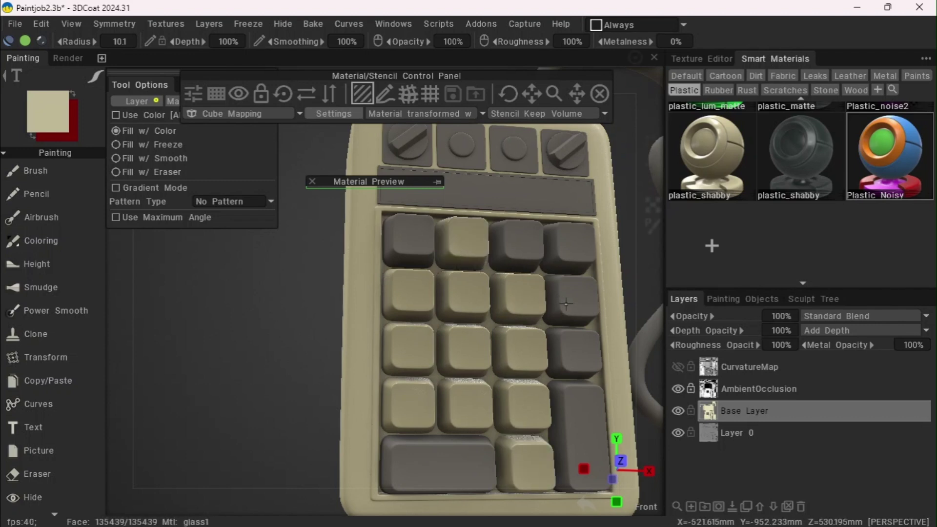
left_click(579, 430)
left_click(573, 352)
left_click(568, 306)
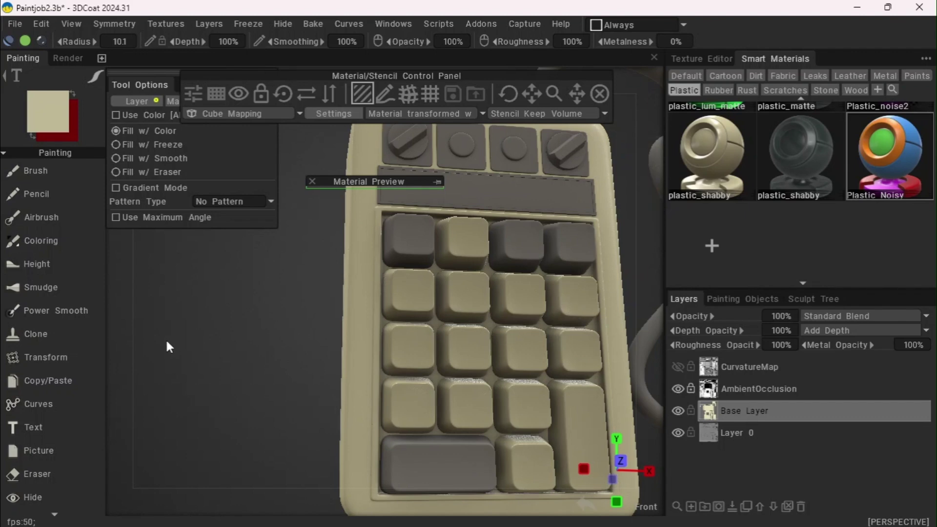
- Pick the red swatch from the palette image as the fill color and fill the top row's last two keys with it
left_click_drag(168, 345, 252, 387)
mouse_move(404, 64)
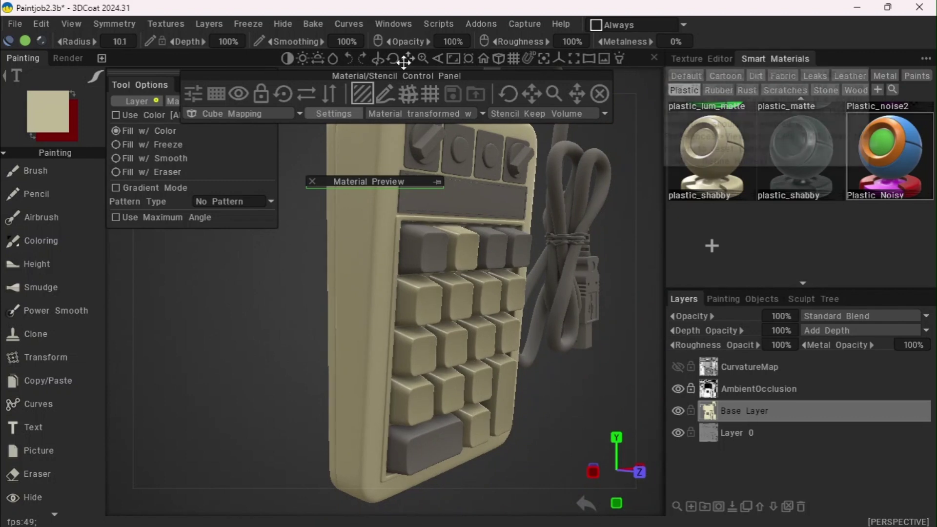
left_click_drag(404, 64, 399, 62)
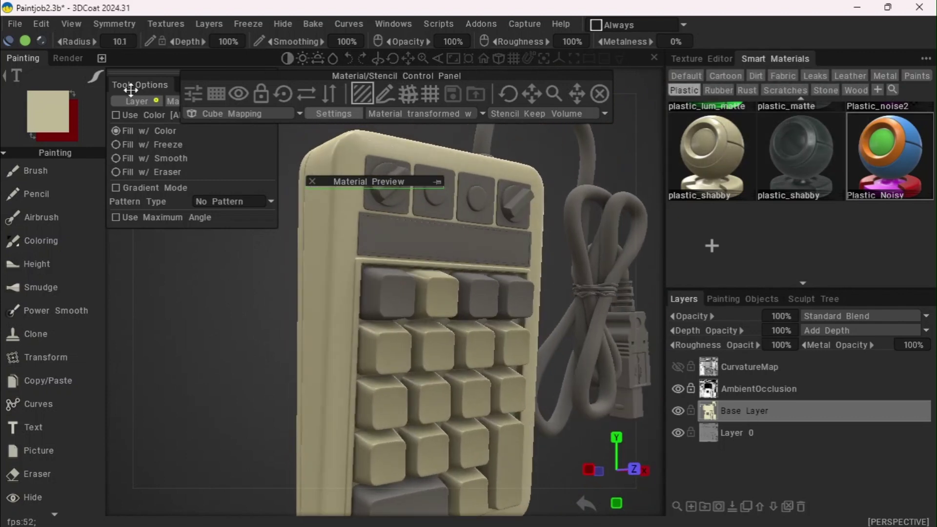
left_click(31, 118)
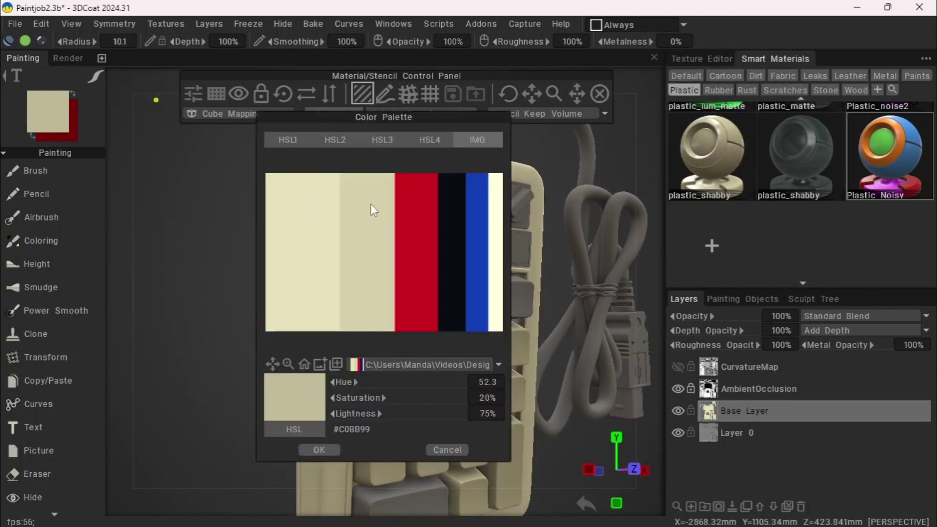
left_click(427, 240)
left_click(319, 449)
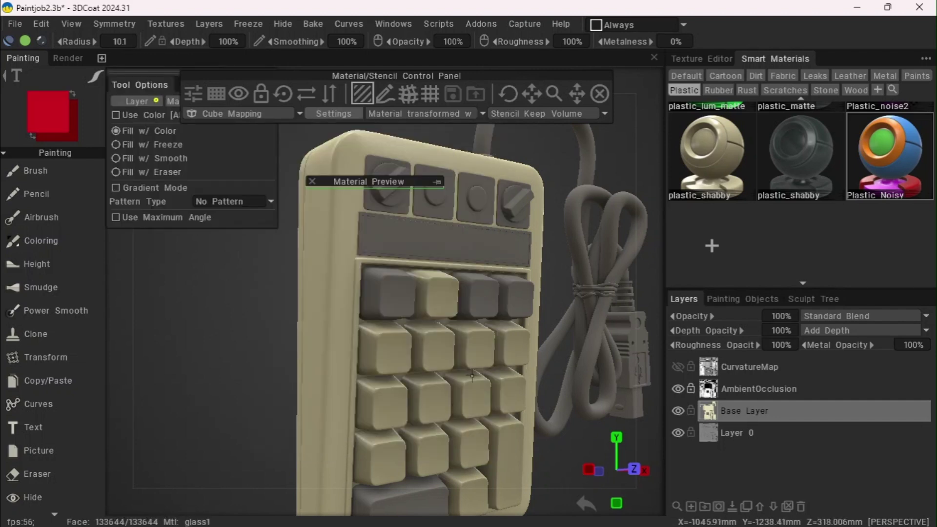
left_click(482, 298)
left_click(510, 303)
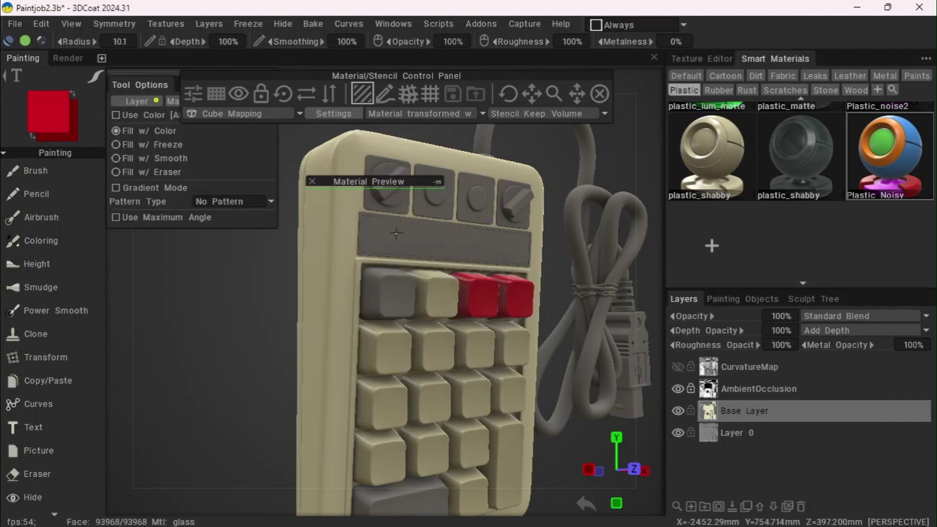
- Fill the wide key in the numpad's bottom row with the red Plastic Noisy material
left_click_drag(405, 57, 388, 5)
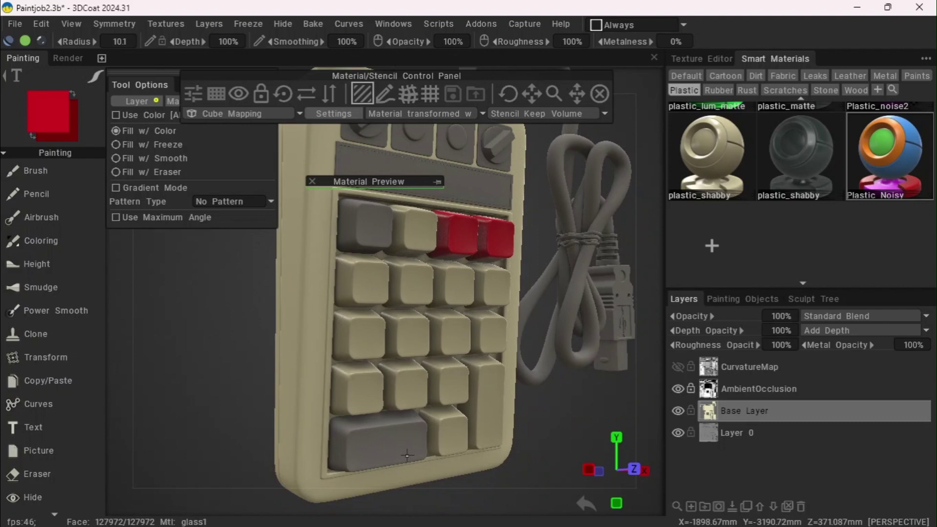
left_click(370, 461)
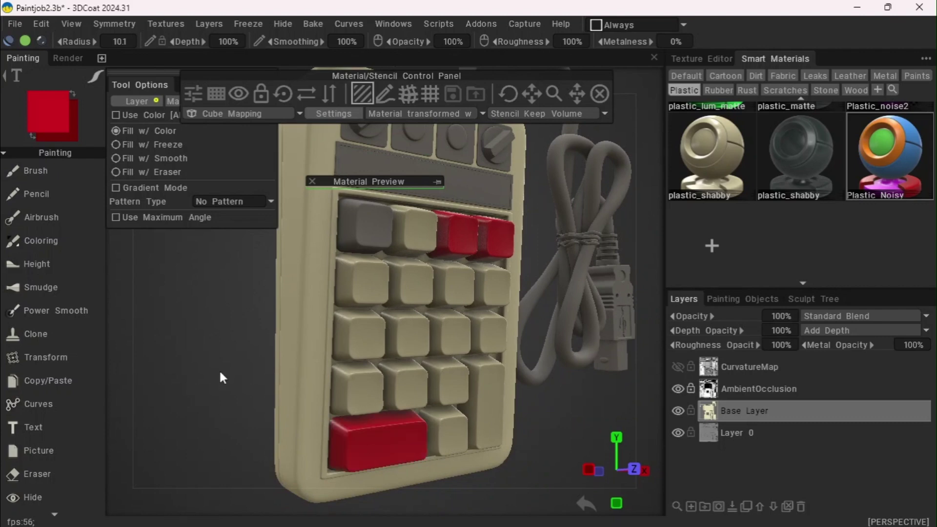
mouse_move(219, 369)
left_mouse_down()
mouse_move(135, 317)
mouse_move(219, 377)
left_mouse_up()
- Mix an orange fill color, #FE9204, in the HSL2 picker and fill the top row's first key with it
left_click(48, 104)
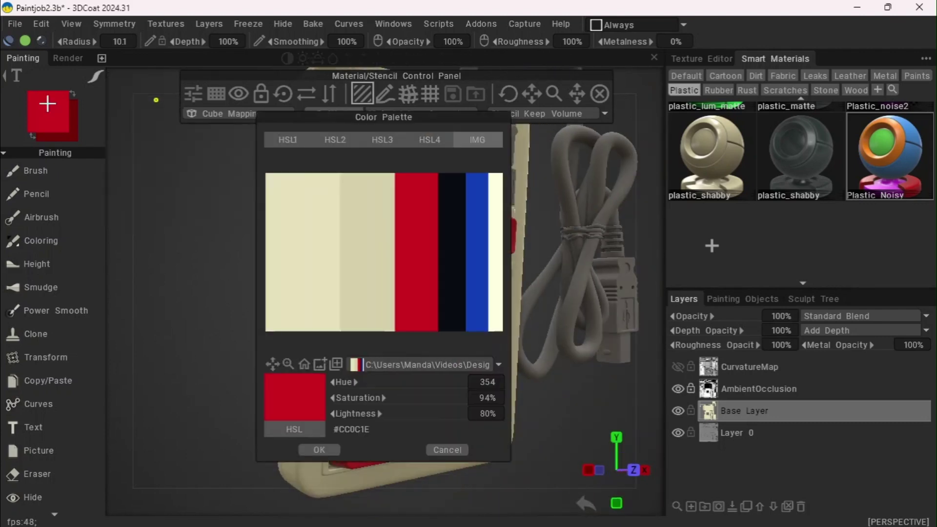
left_click(335, 138)
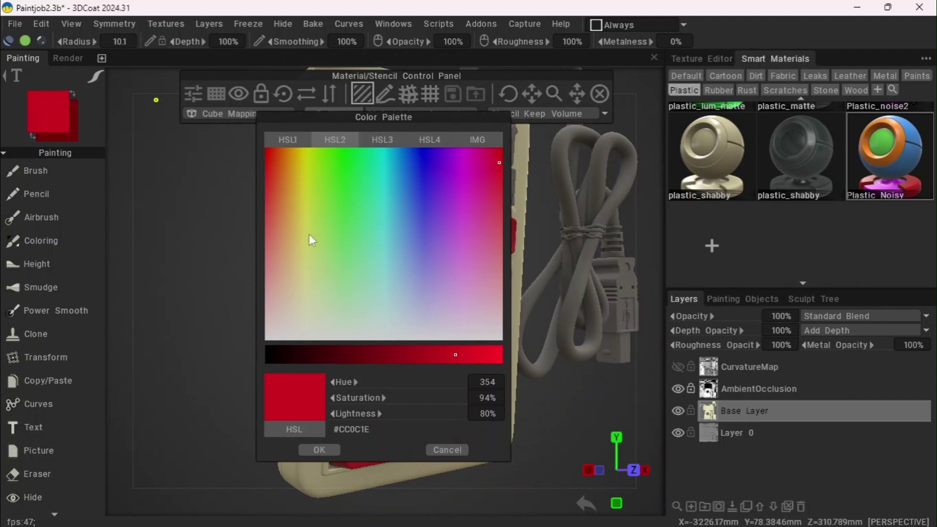
left_click_drag(309, 233, 298, 265)
left_click(292, 171)
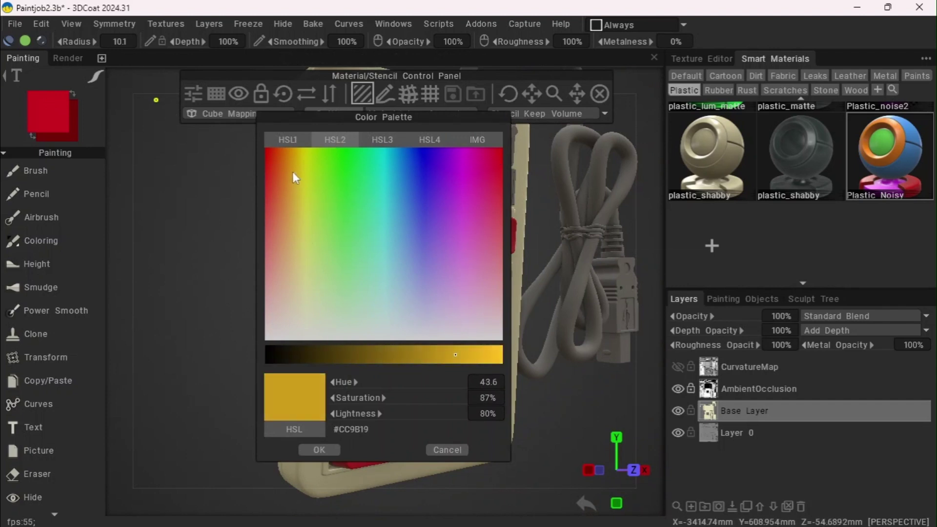
left_click_drag(293, 173, 286, 153)
left_click_drag(352, 416, 414, 426)
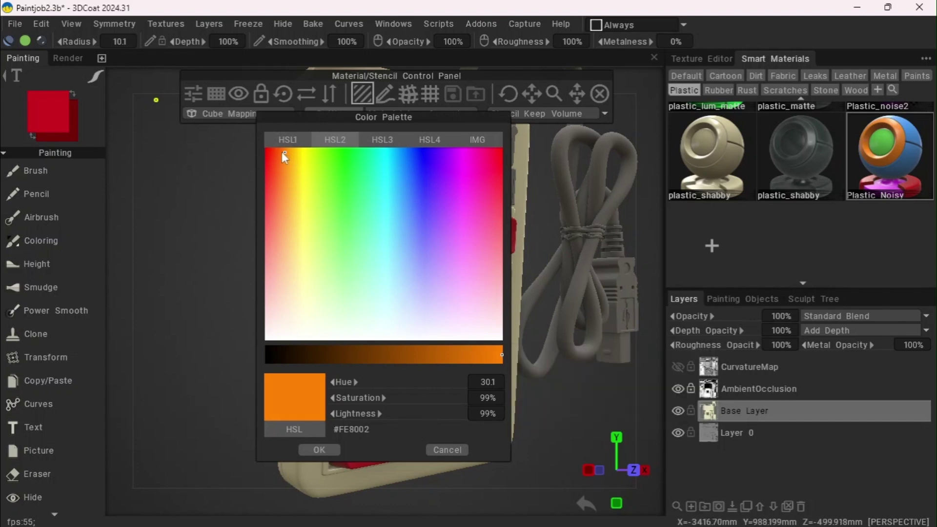
left_click_drag(283, 152, 289, 154)
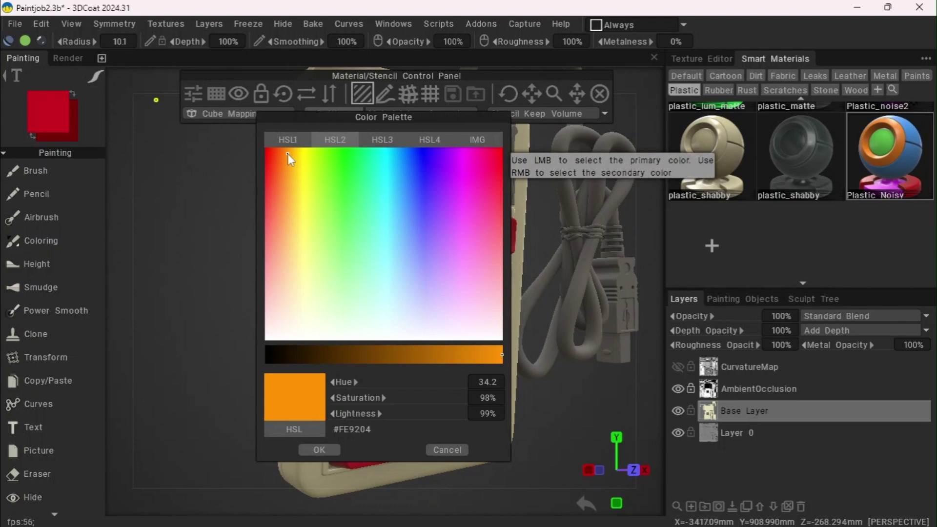
left_click(319, 450)
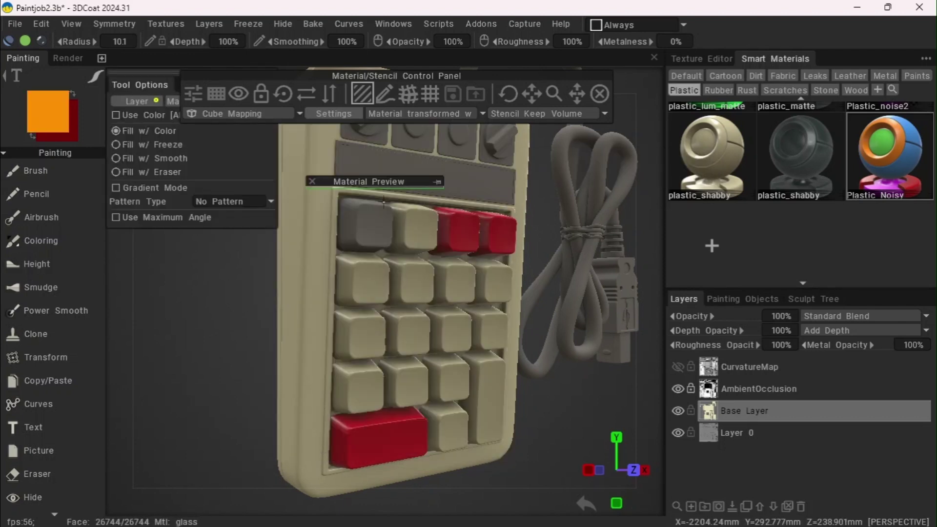
left_click(368, 231)
- Shift the fill color to a yellower orange, #FEA804, and refill the top row's first key
left_click_drag(229, 396, 205, 408)
left_click(48, 102)
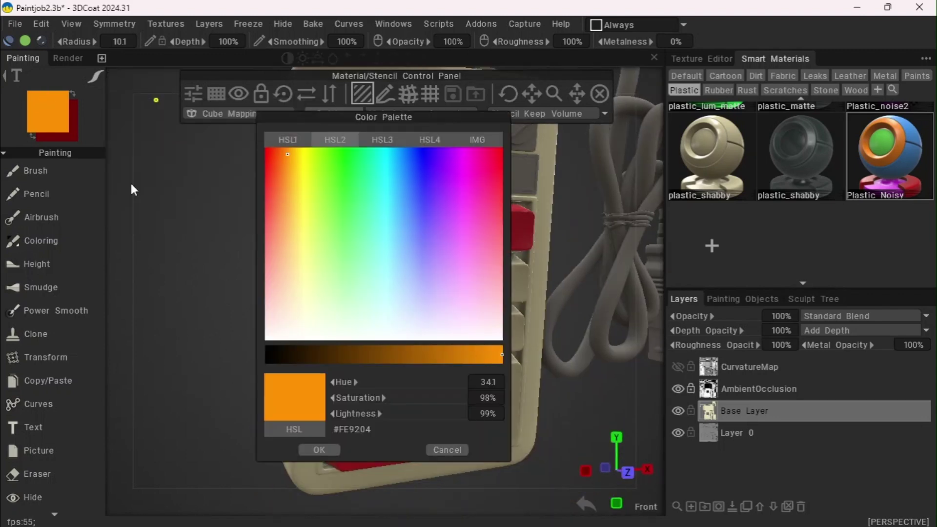
left_click(290, 156)
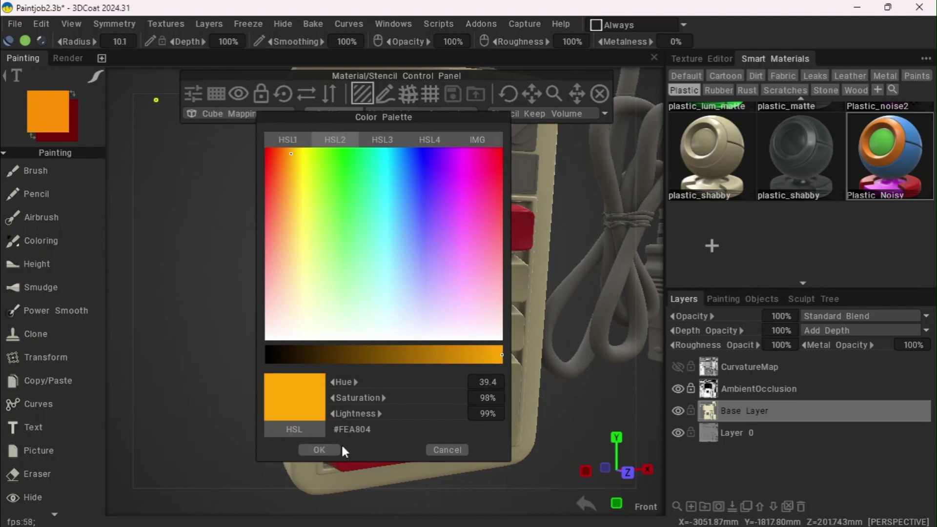
left_click(321, 449)
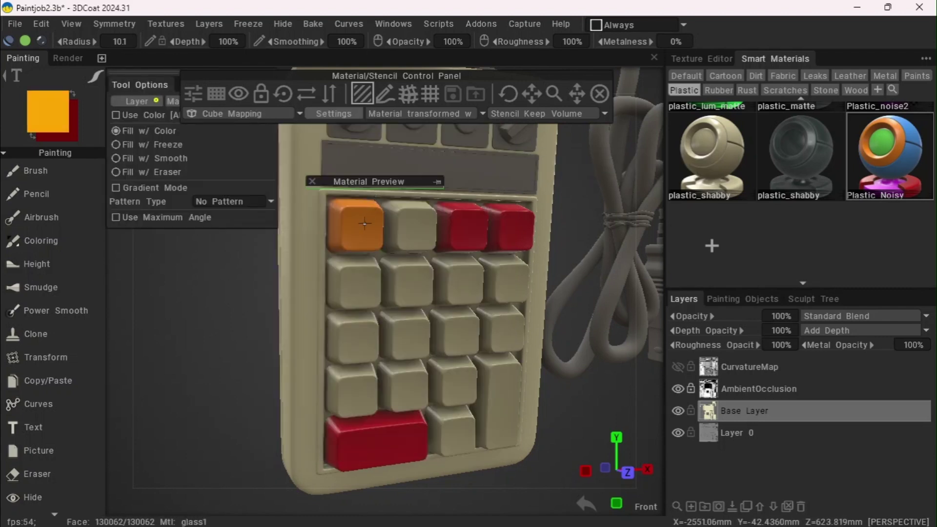
left_click(357, 239)
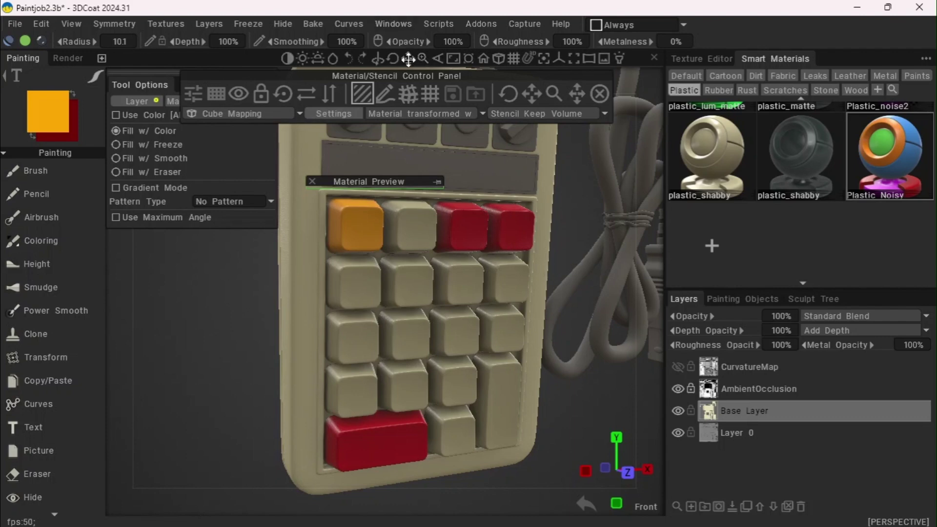
- Pick the darker beige swatch from the palette image and lower its lightness to 71% for the fill color #B6B292
left_click_drag(408, 60, 419, 61)
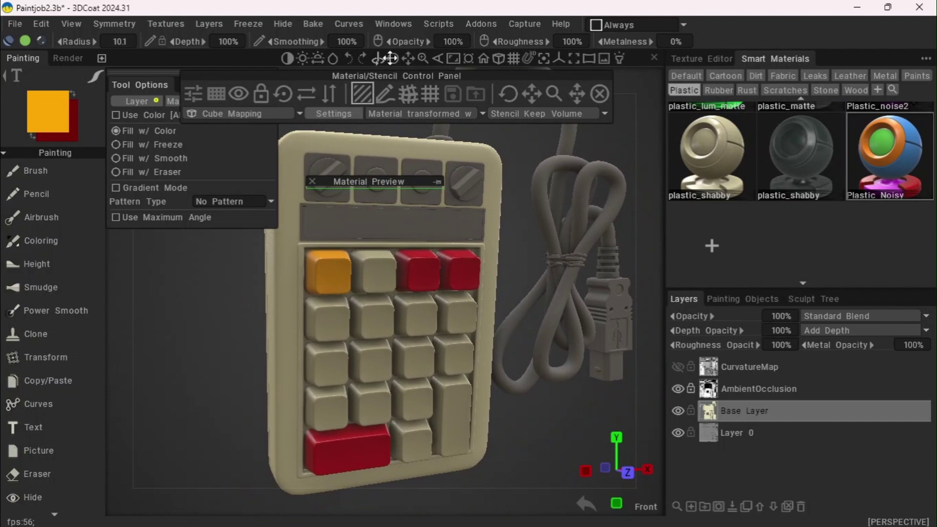
left_click_drag(407, 59, 408, 60)
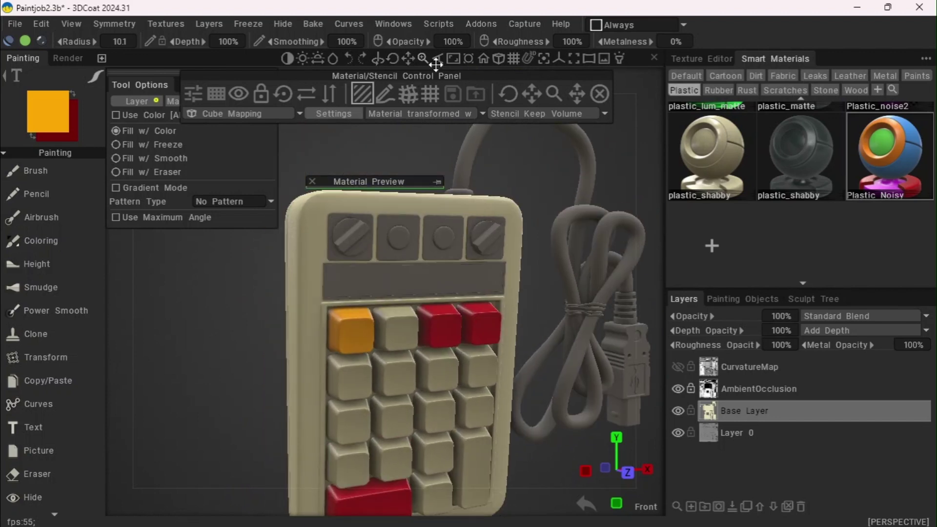
left_click(49, 110)
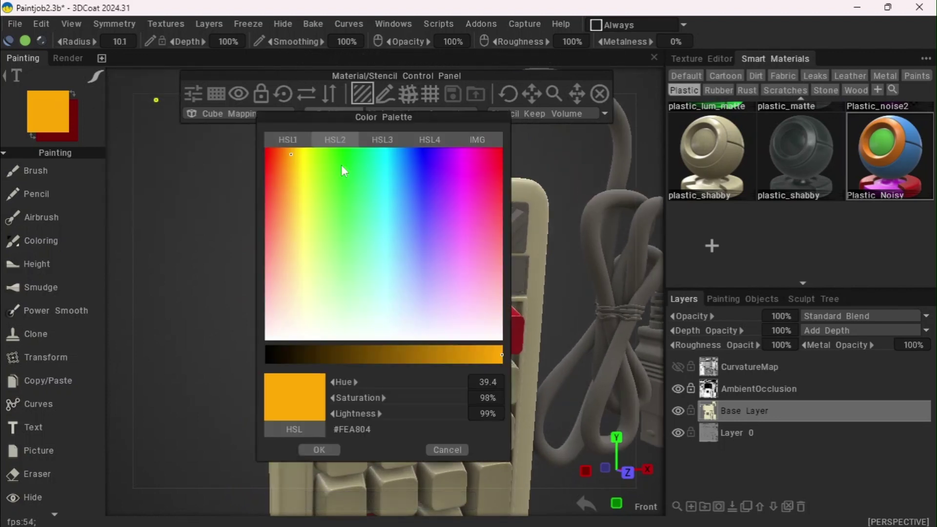
left_click(467, 141)
left_click(379, 221)
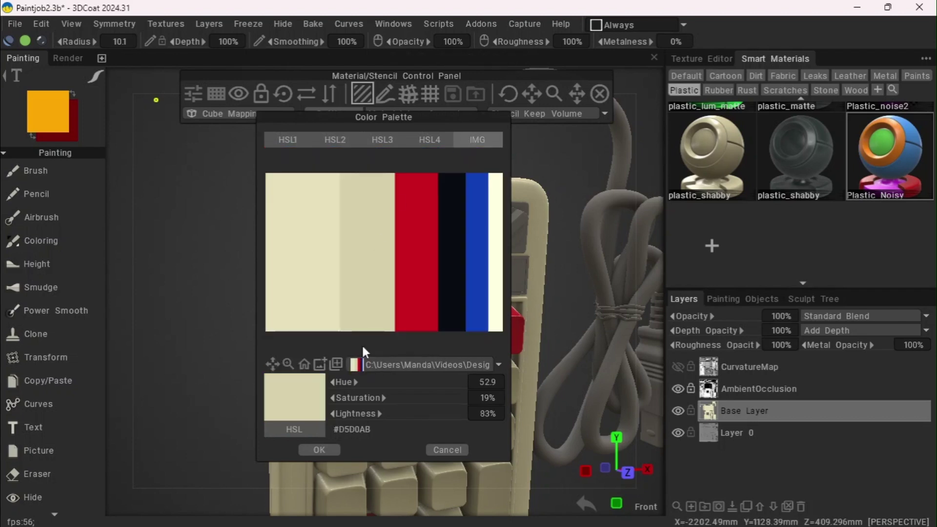
left_click_drag(343, 414, 328, 413)
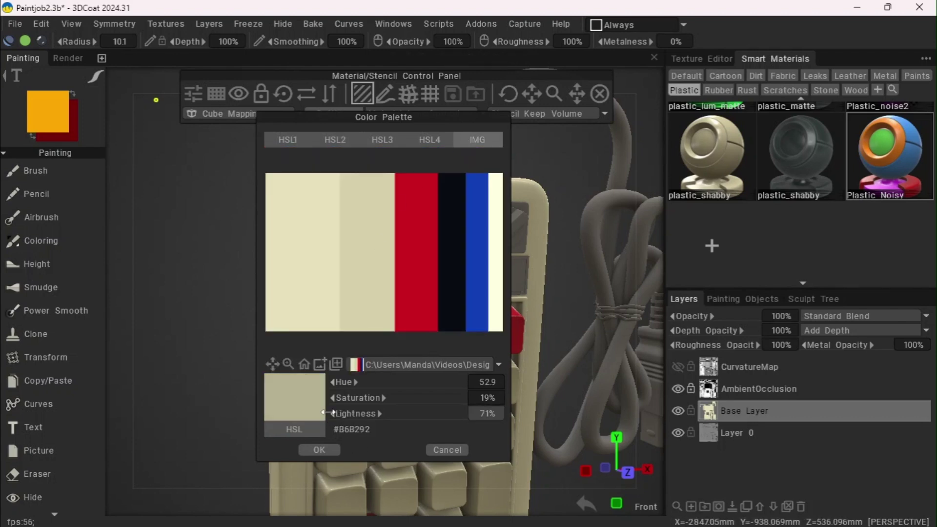
left_click(320, 450)
- Preview the darkened beige Plastic Noisy on the first knob above the display and fill that knob with it
left_click(440, 183)
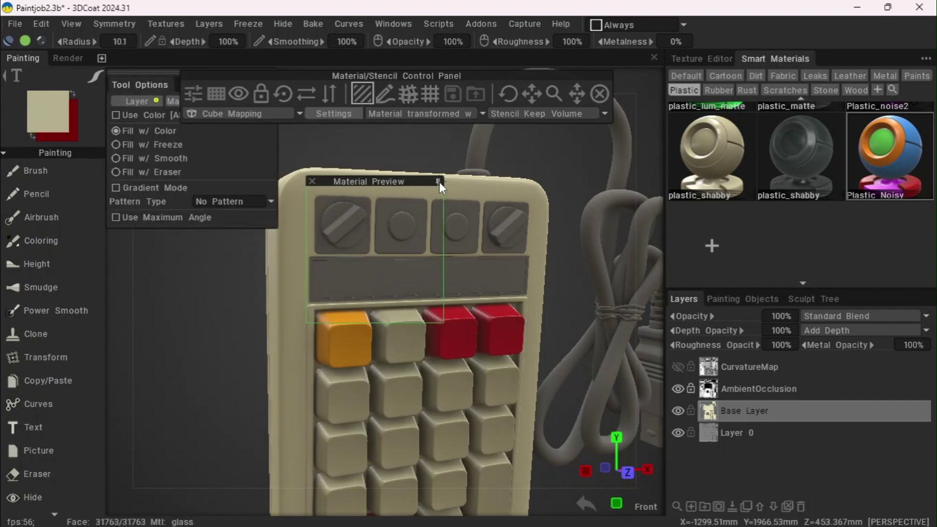
left_click(439, 182)
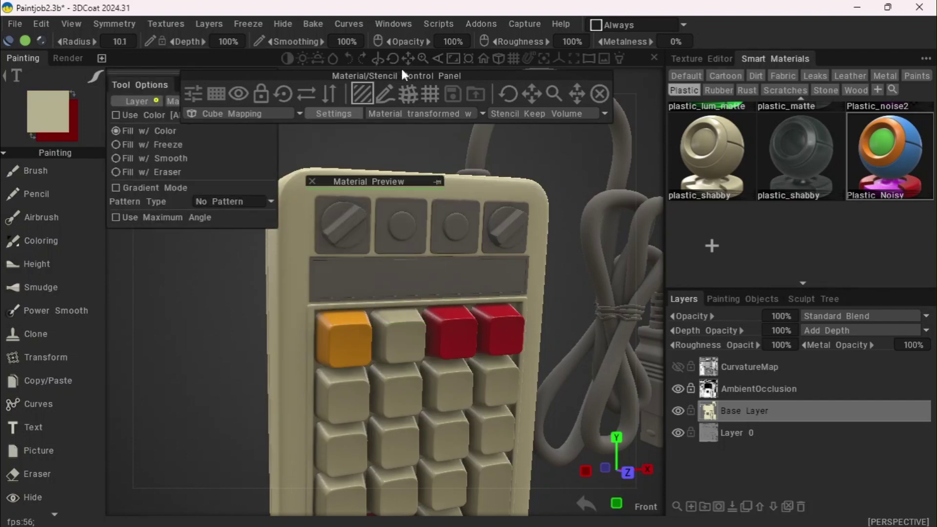
mouse_move(400, 58)
left_click_drag(407, 58, 428, 85)
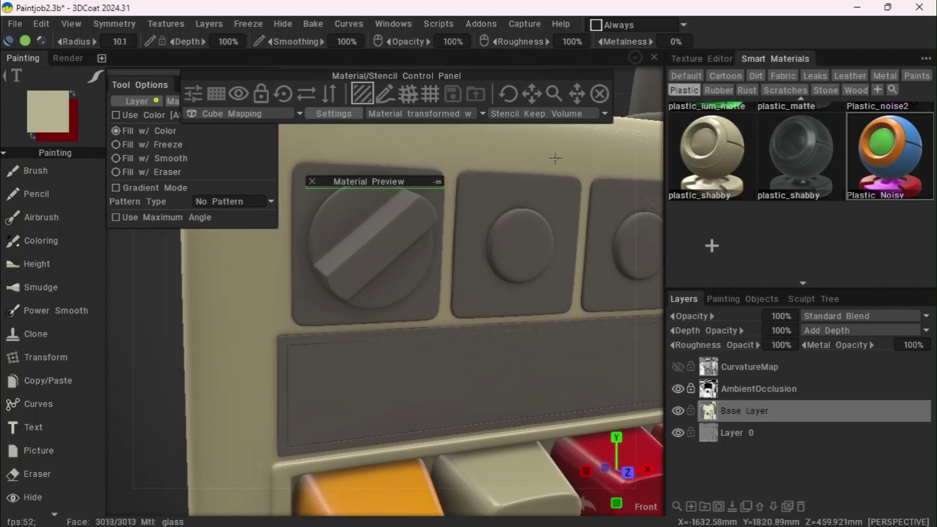
left_click(438, 183)
left_click(438, 182)
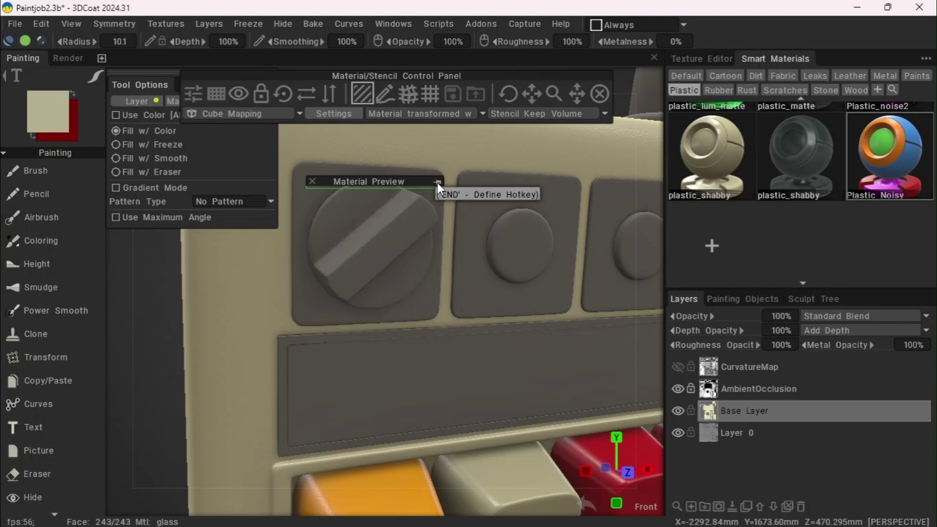
left_click(439, 182)
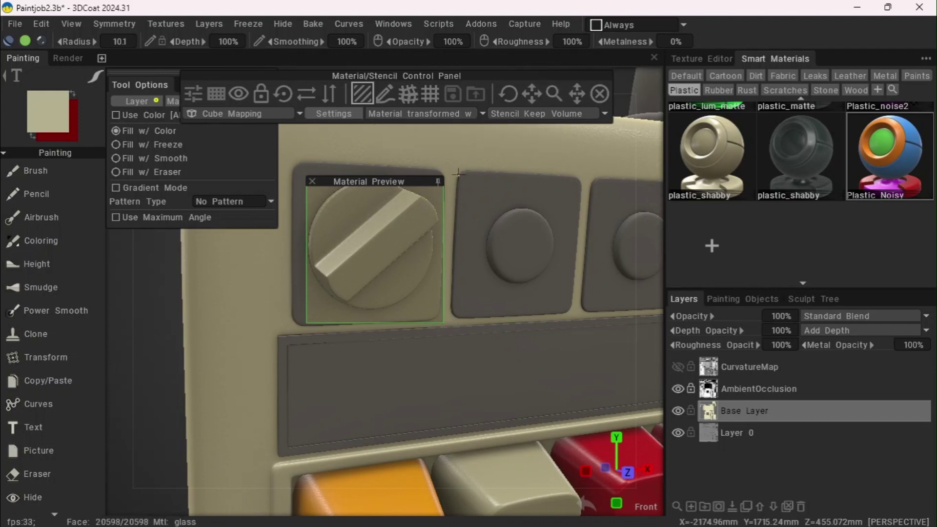
left_click(437, 182)
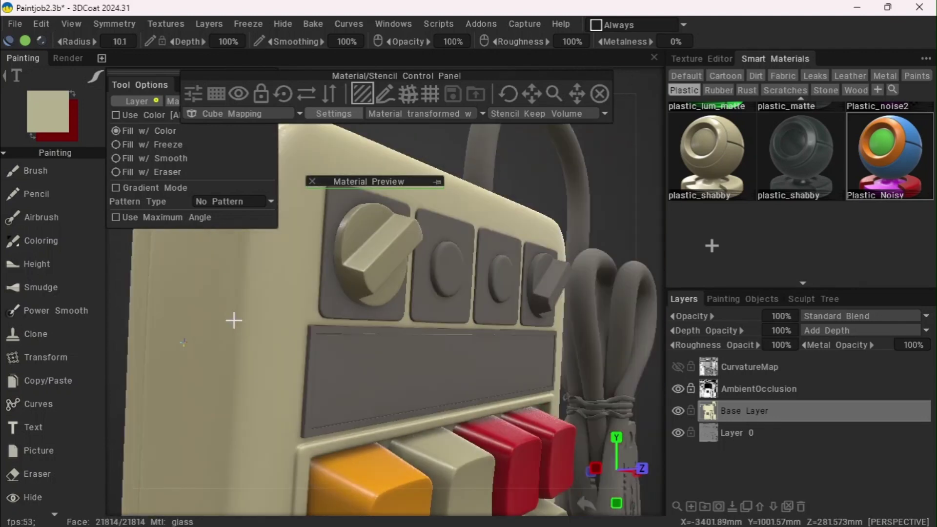
- Fill the two round buttons and the last knob above the display with the darkened beige
left_click_drag(234, 320, 184, 291, "alt")
right_click_drag(184, 291, 402, 57, "alt")
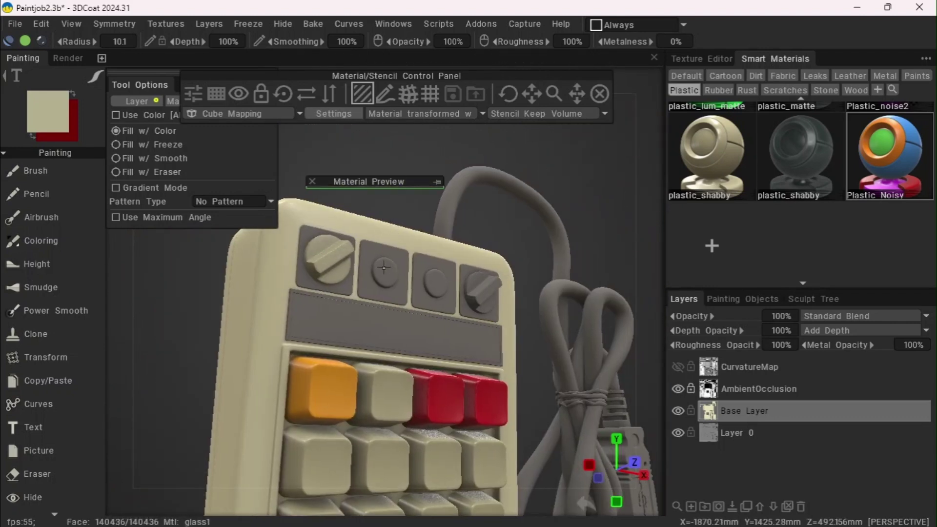
left_click(434, 281)
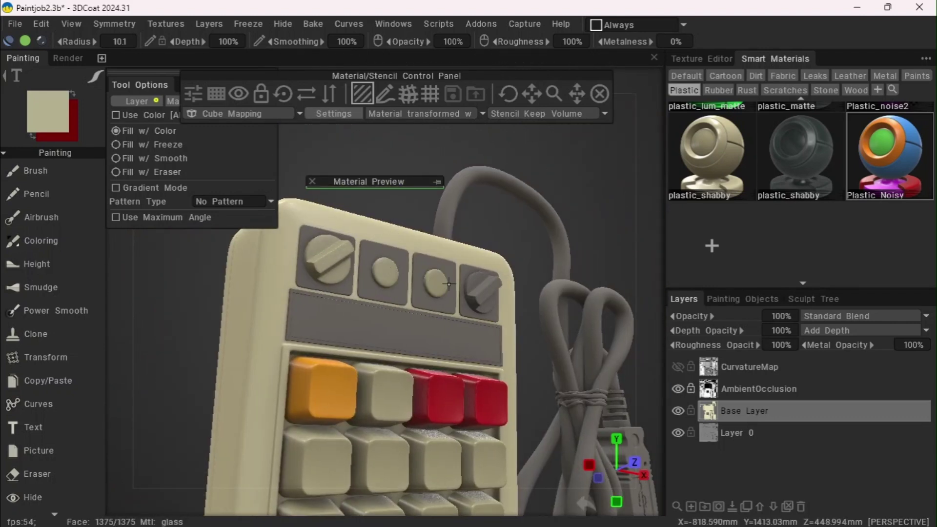
left_click(482, 292)
- Fill the four square plates behind the knobs and round buttons with the darkened beige
left_click_drag(401, 216, 348, 265)
left_click(351, 275)
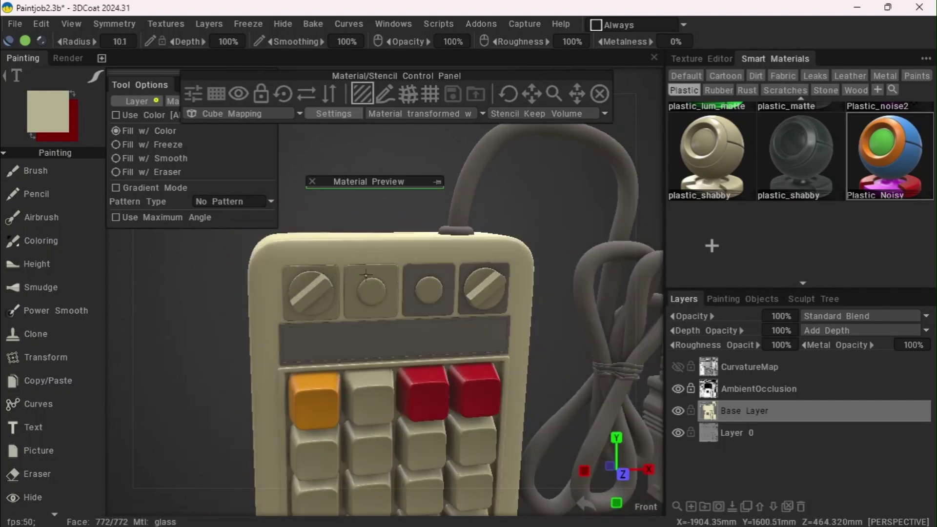
left_click(424, 275)
left_click(471, 271)
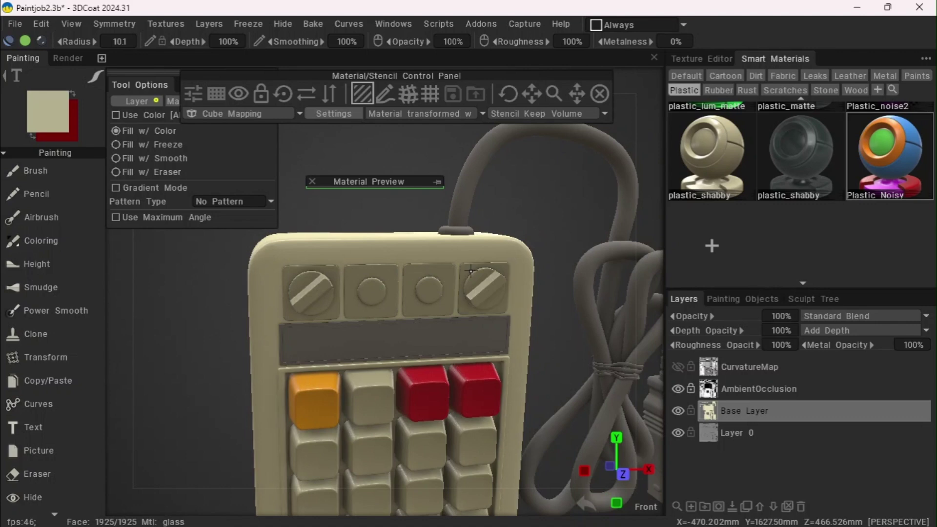
- Preview the darkened beige Plastic Noisy on the collar where the cable enters the numpad body
left_click_drag(416, 57, 359, 49)
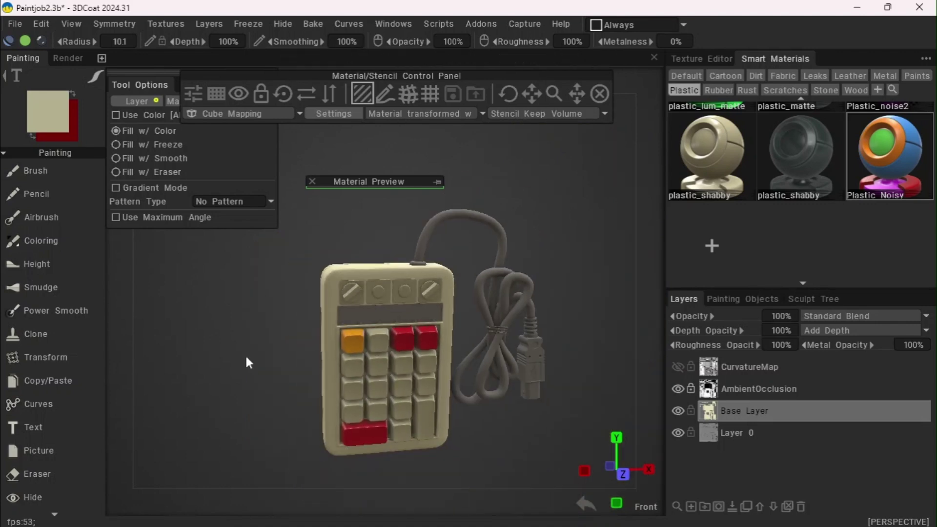
mouse_move(247, 359)
left_mouse_down()
mouse_move(232, 299)
mouse_move(184, 318)
mouse_move(310, 283)
mouse_move(571, 337)
mouse_move(225, 356)
mouse_move(255, 379)
mouse_move(250, 363)
left_mouse_up()
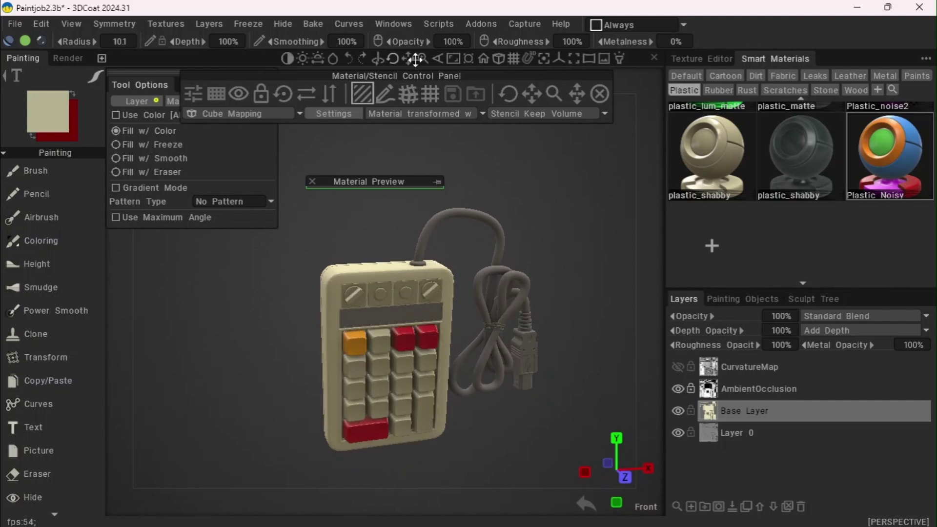
left_click_drag(406, 58, 426, 65)
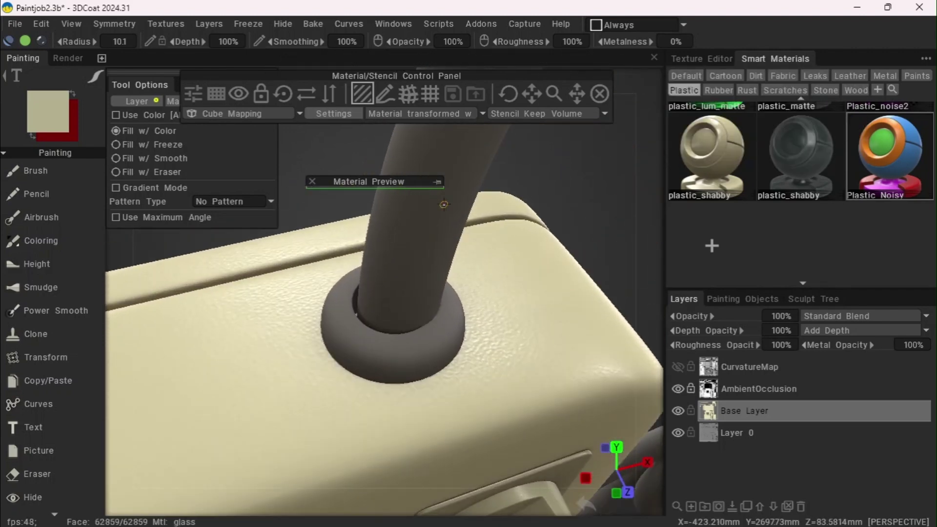
left_click(437, 182)
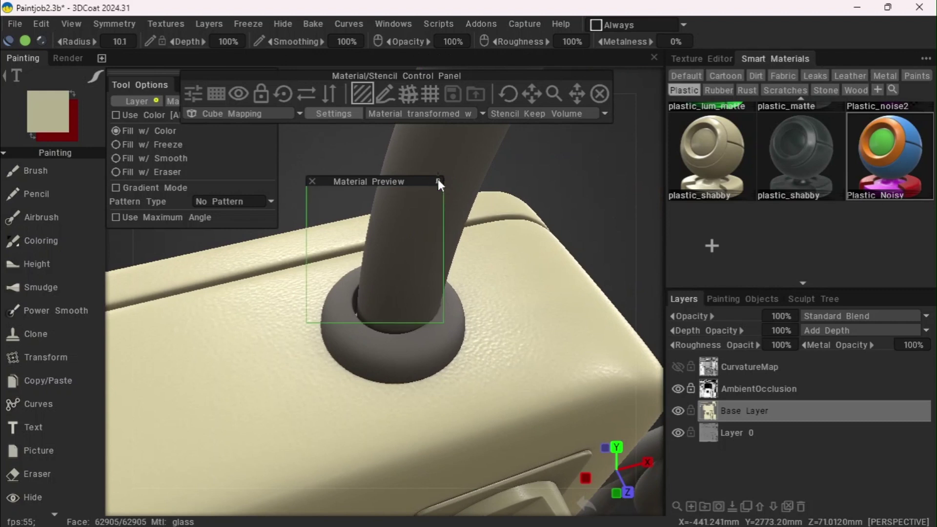
left_click_drag(398, 181, 396, 227)
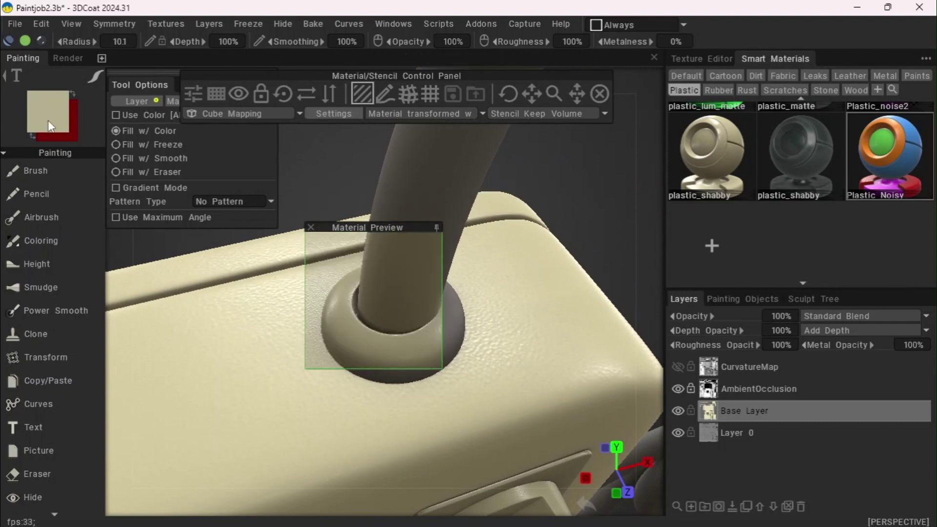
- Pick the cream swatch #E6E1BC from the palette image as the fill color and fill the cable collar with it
left_click(51, 126)
left_click(315, 206)
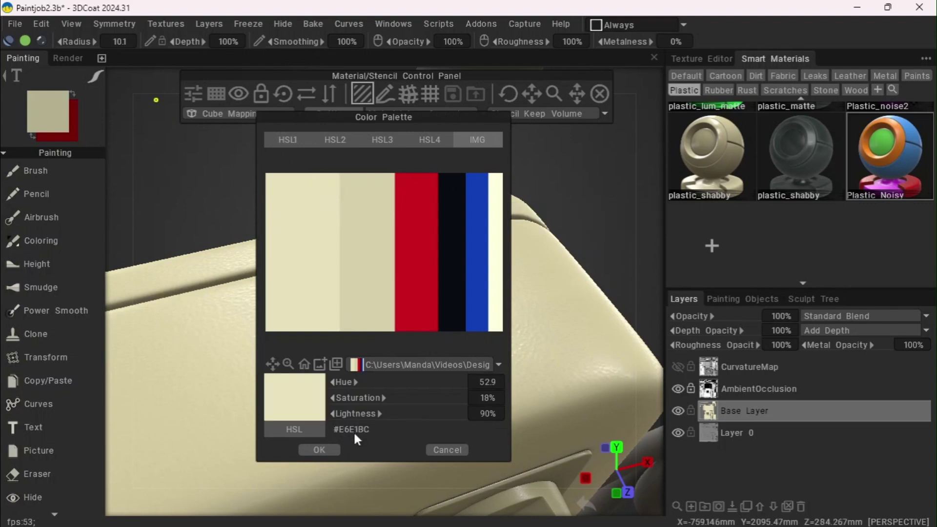
left_click(319, 449)
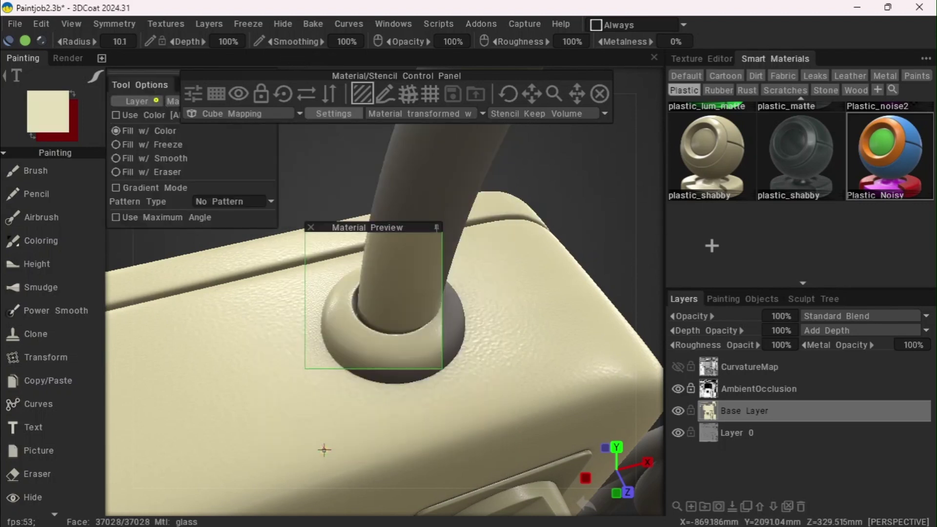
left_click(437, 228)
left_click(372, 346)
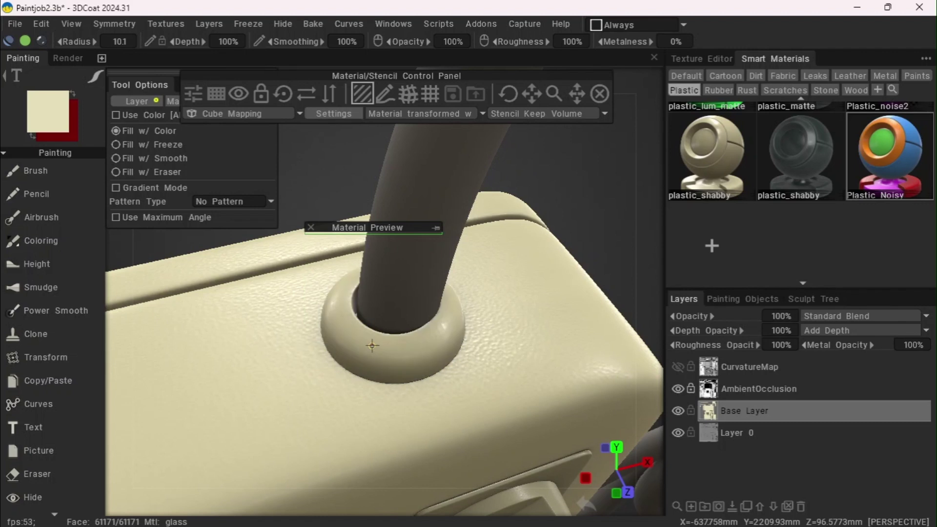
- Change the fill color to the darkened beige #CDC9A5 and fill the whole looped cable with it
left_click(61, 109)
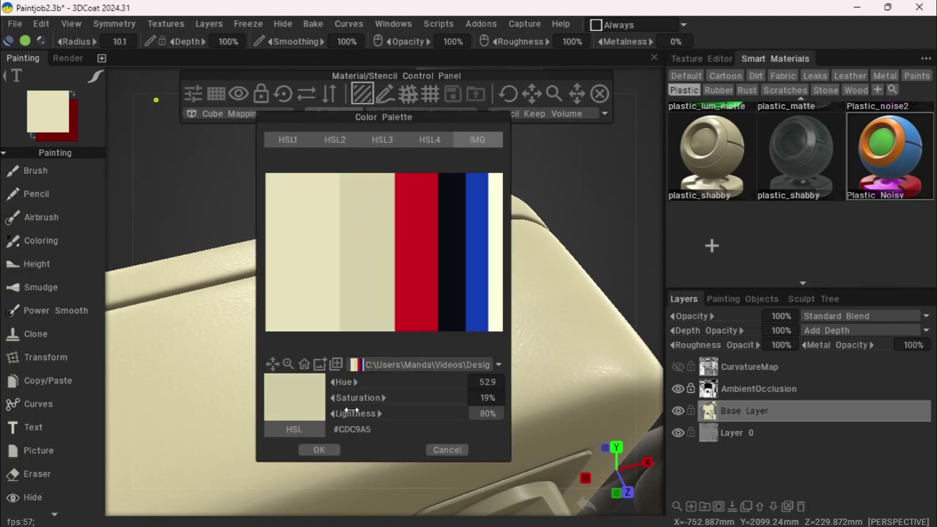
left_click(319, 450)
mouse_move(421, 59)
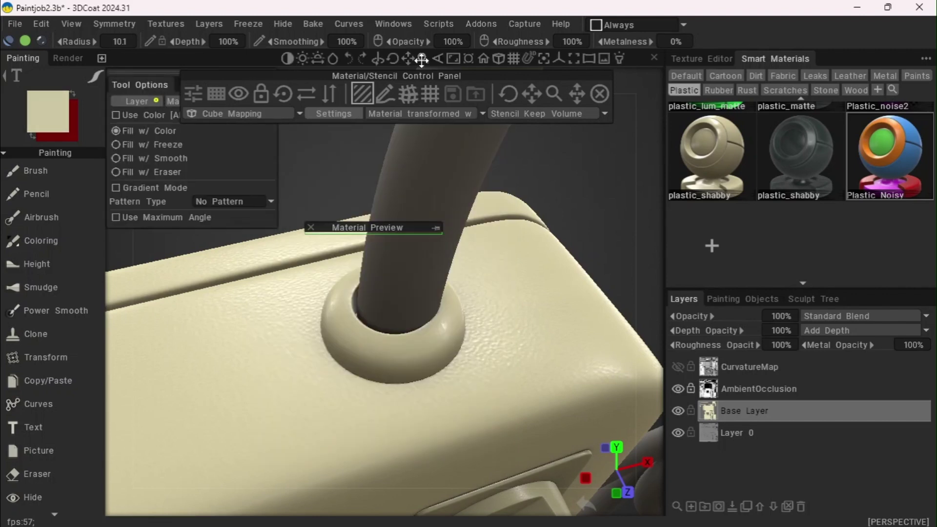
left_click_drag(422, 59, 374, 57)
left_click_drag(312, 258, 314, 163)
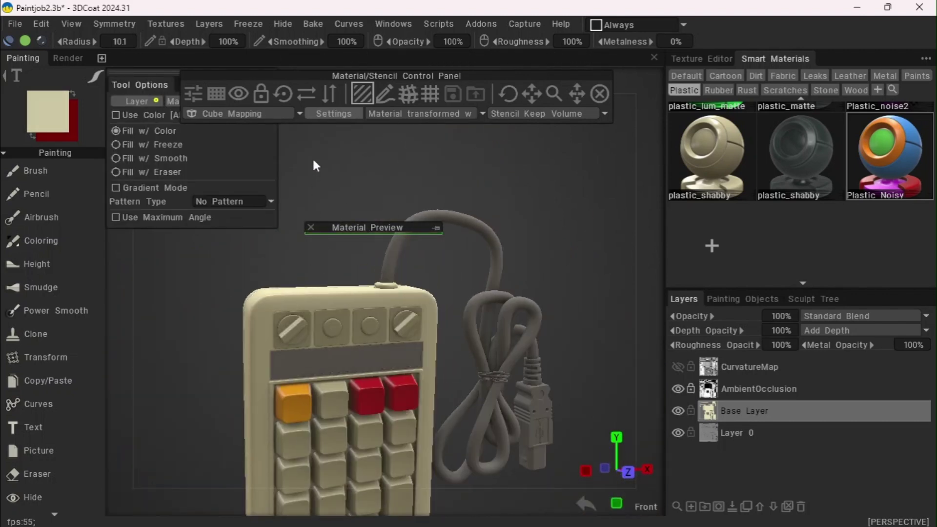
left_click(386, 257)
mouse_move(201, 308)
left_mouse_down()
mouse_move(335, 329)
mouse_move(480, 322)
mouse_move(145, 362)
mouse_move(190, 322)
left_mouse_up()
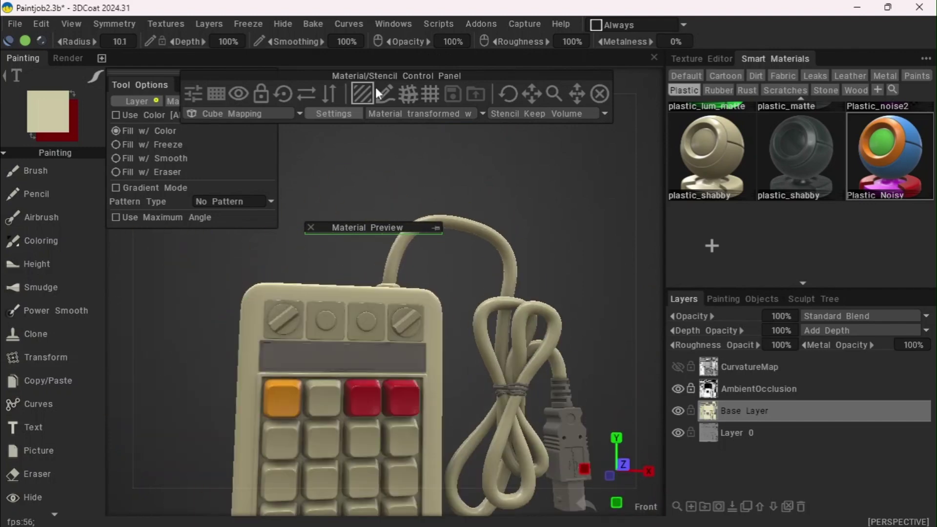
- Pick the red swatch from the palette image as the fill color and preview it on the USB plug's housing
mouse_move(412, 59)
left_mouse_down()
mouse_move(393, 61)
mouse_move(421, 62)
mouse_move(414, 57)
left_mouse_up()
left_click(55, 124)
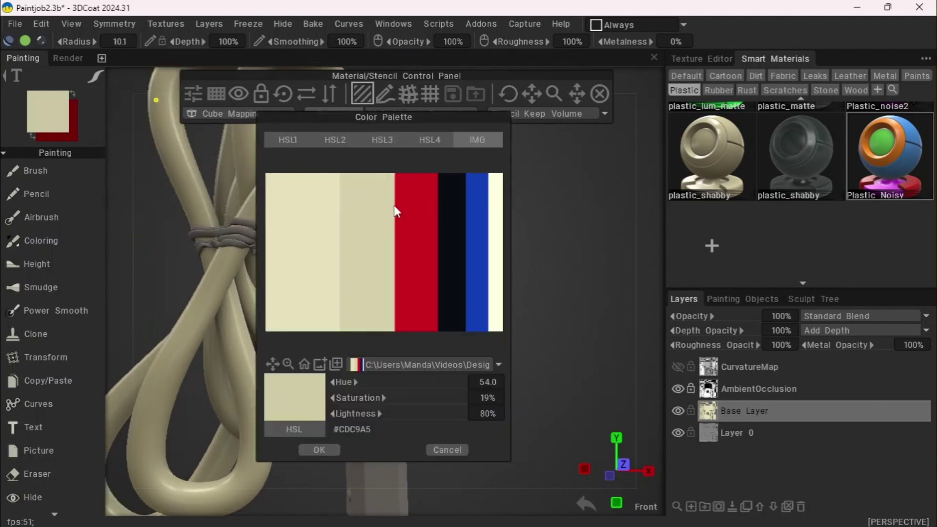
left_click(414, 223)
left_click(320, 450)
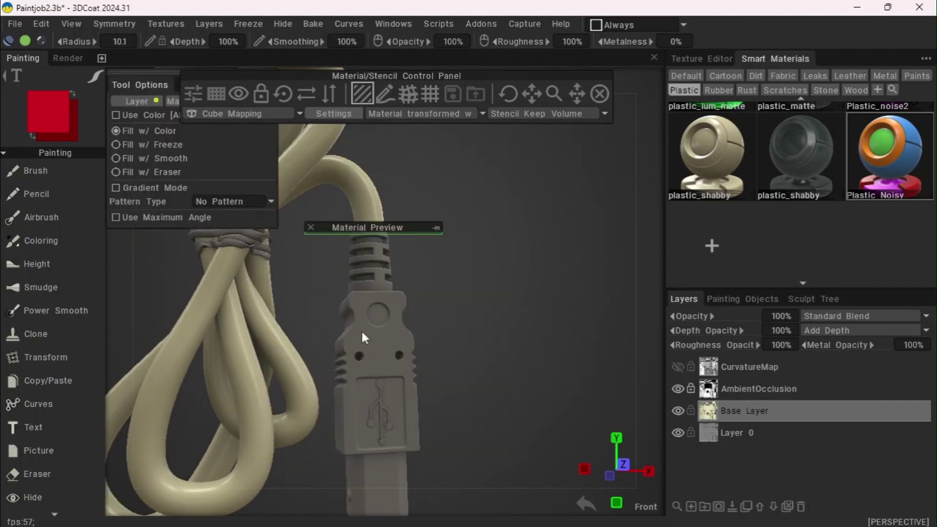
mouse_move(436, 230)
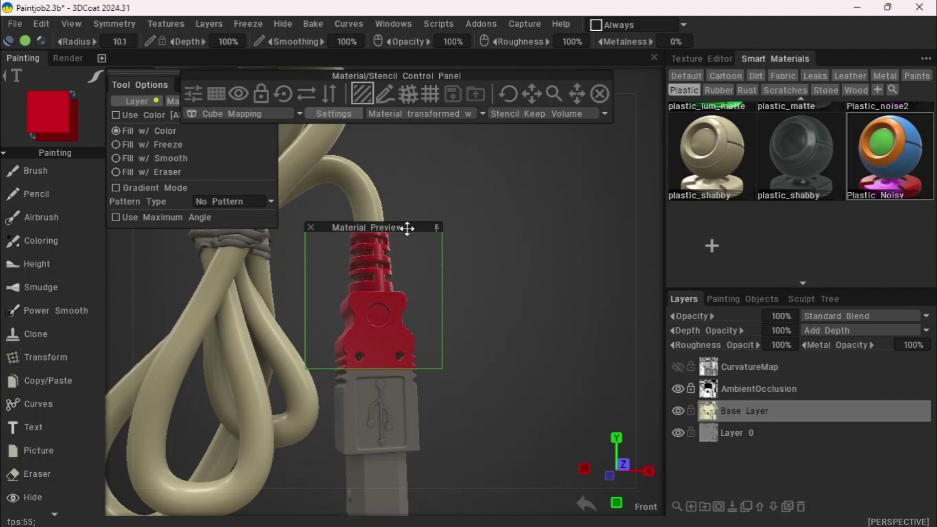
left_click_drag(408, 226, 419, 291)
left_click_drag(419, 57, 418, 57)
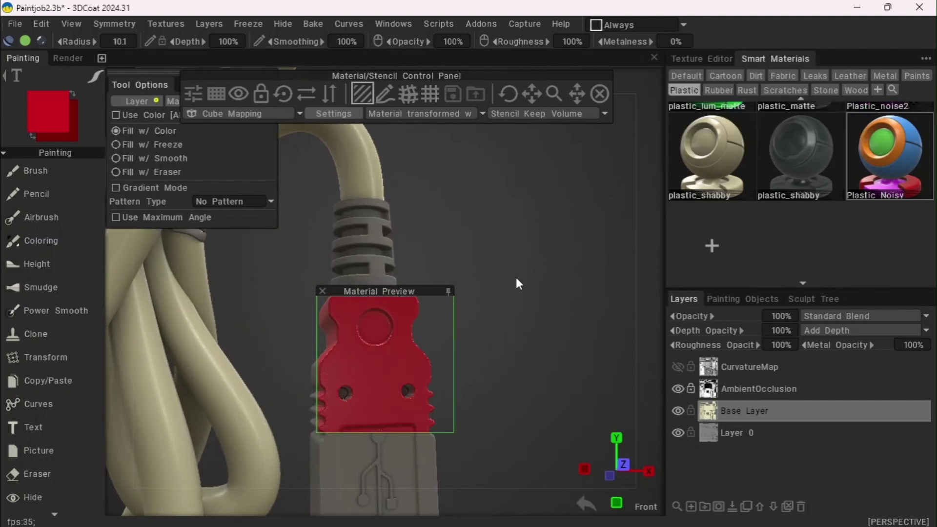
left_click_drag(516, 280, 569, 213)
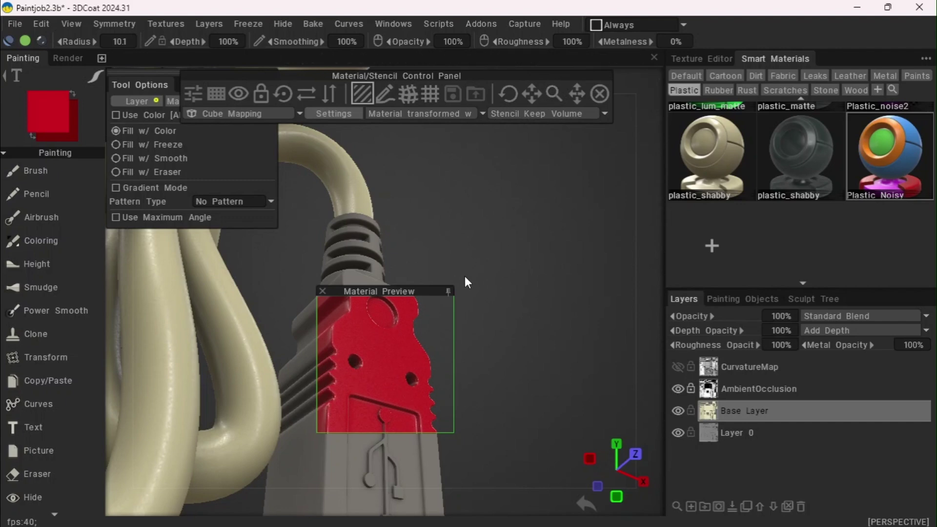
- Fill the USB plug's housing, its ribbed strain relief and the raised USB symbol with red Plastic Noisy
left_click(450, 291)
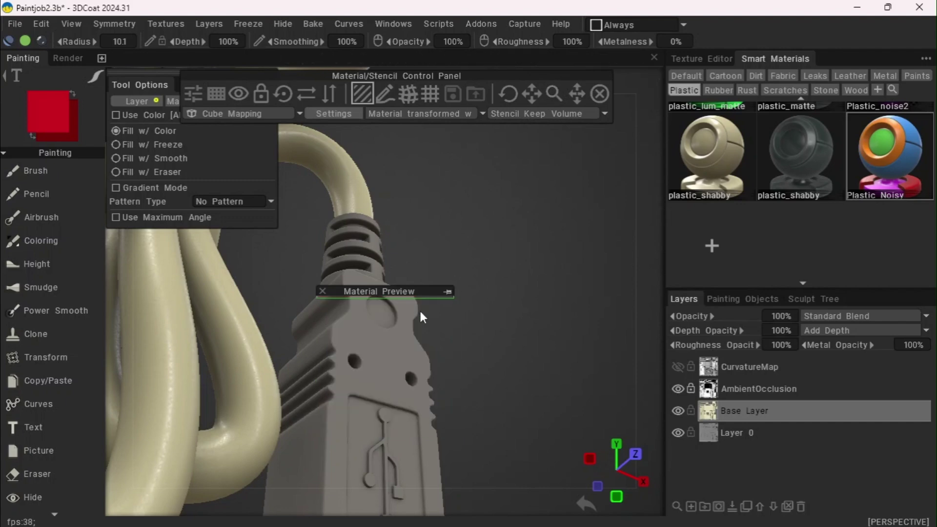
left_click(386, 348)
left_click_drag(546, 398, 515, 406)
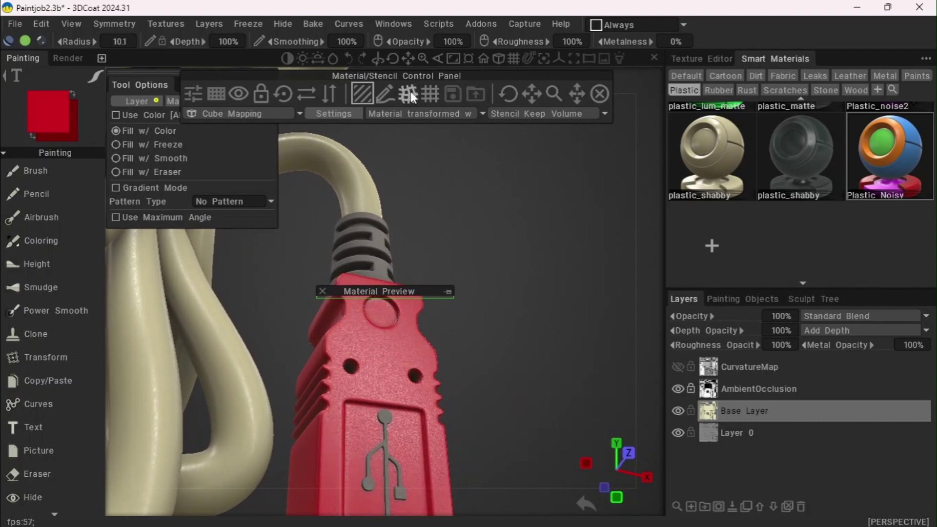
left_click_drag(424, 59, 424, 59)
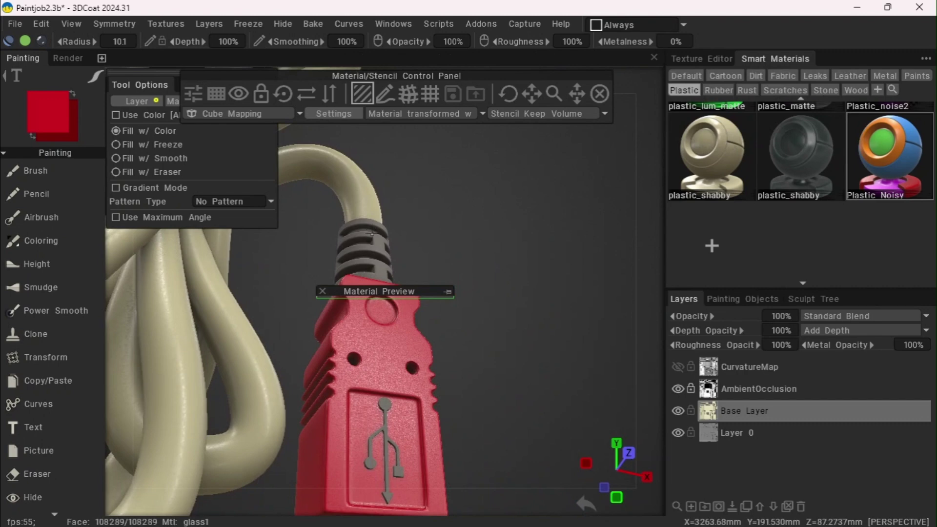
left_click_drag(521, 276, 468, 303)
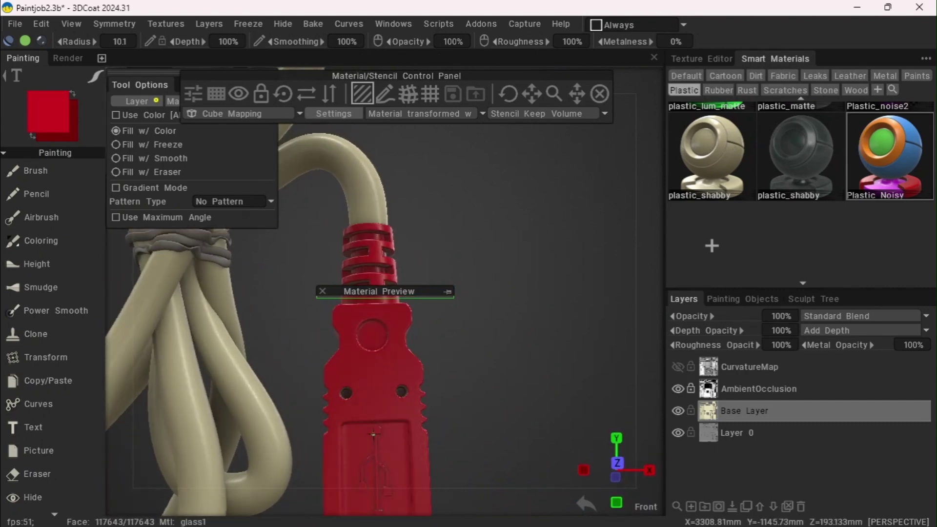
left_click_drag(494, 411, 450, 90)
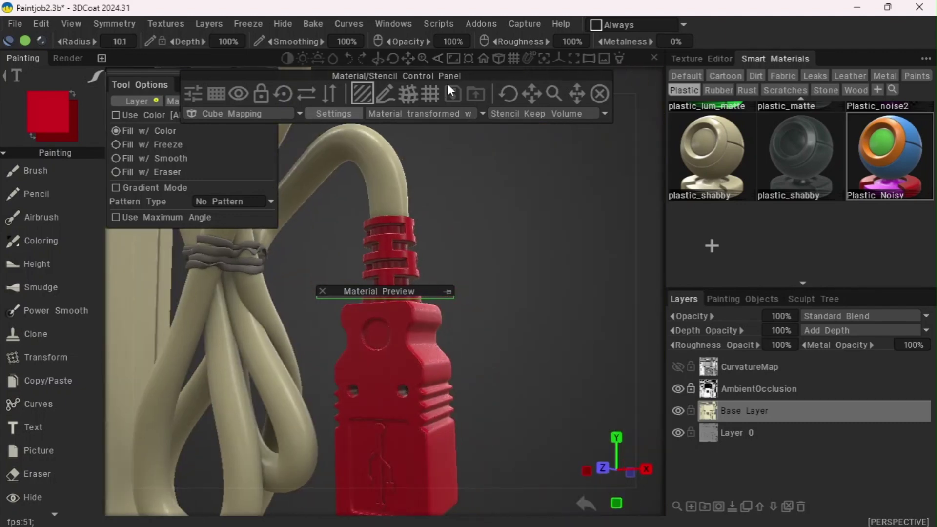
- Create a smart material named Rubber_band in the Plastic category, with the color set to Modulate and roughness at 46%
left_click(483, 59)
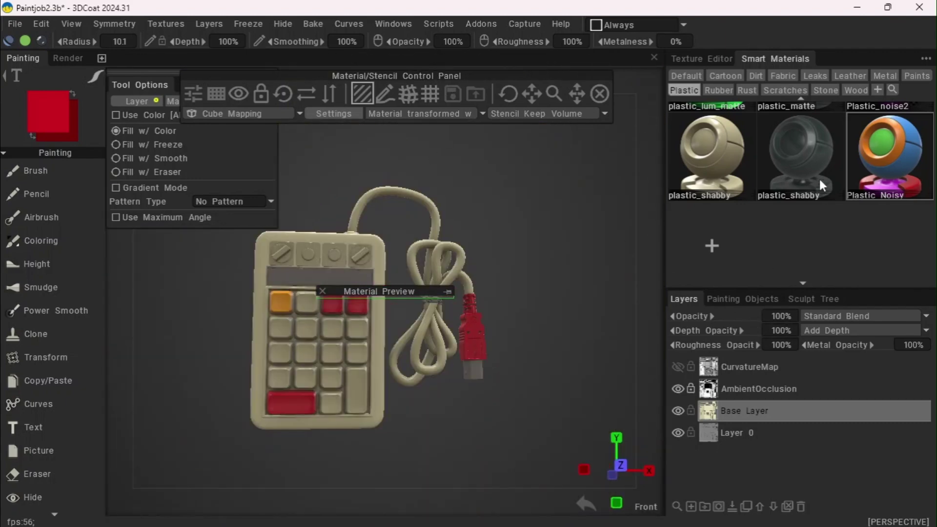
mouse_move(820, 179)
middle_mouse_down()
mouse_move(817, 208)
mouse_move(806, 190)
middle_mouse_up()
mouse_move(387, 64)
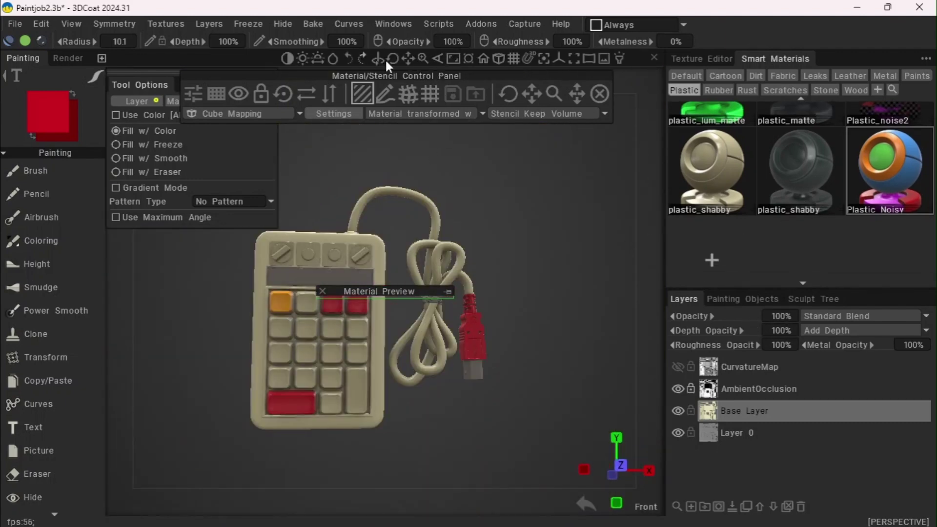
left_click_drag(407, 57, 438, 74)
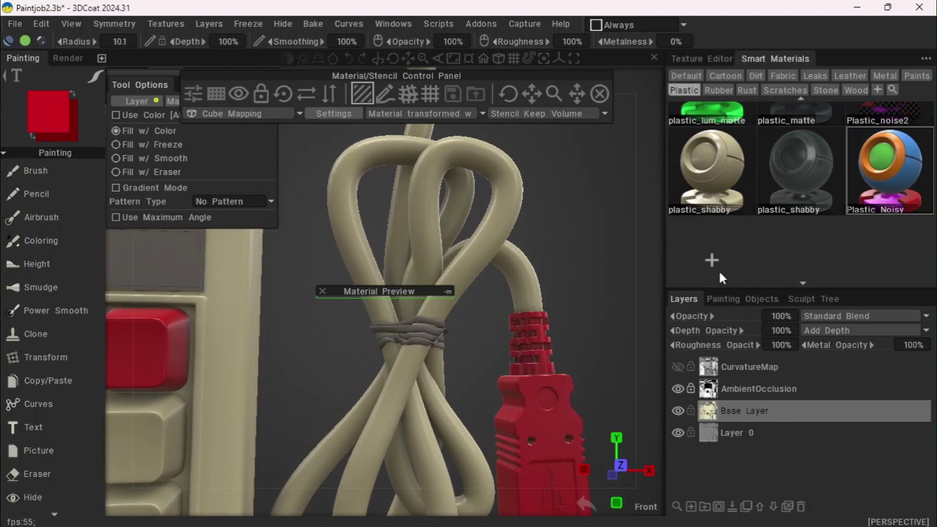
left_click(711, 258)
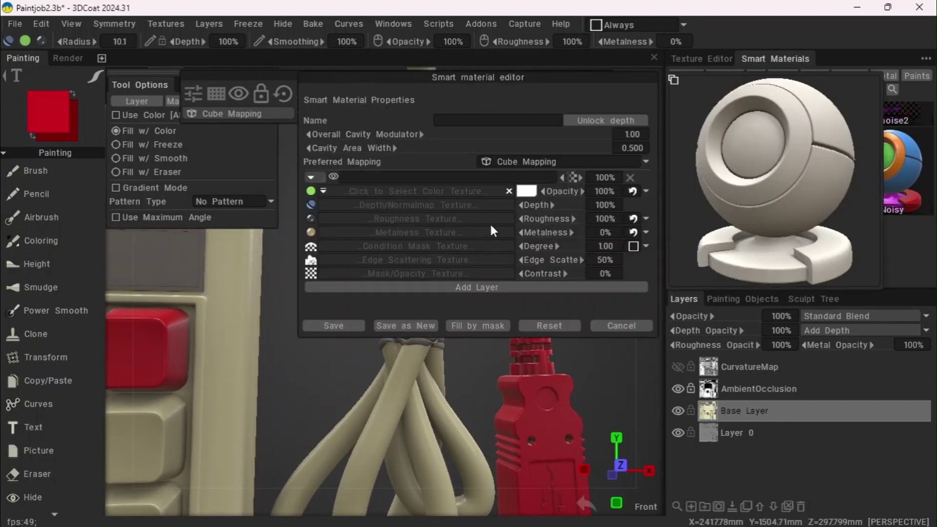
left_click(628, 195)
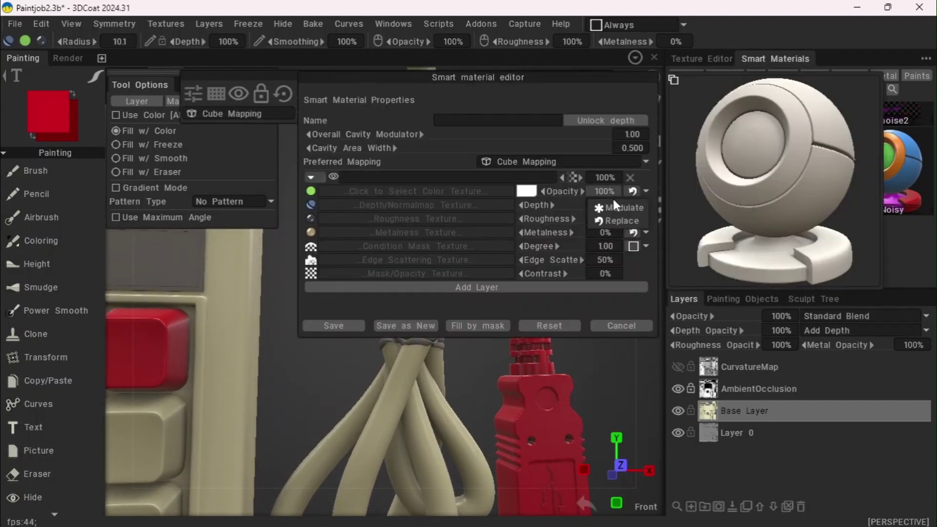
left_click(610, 210)
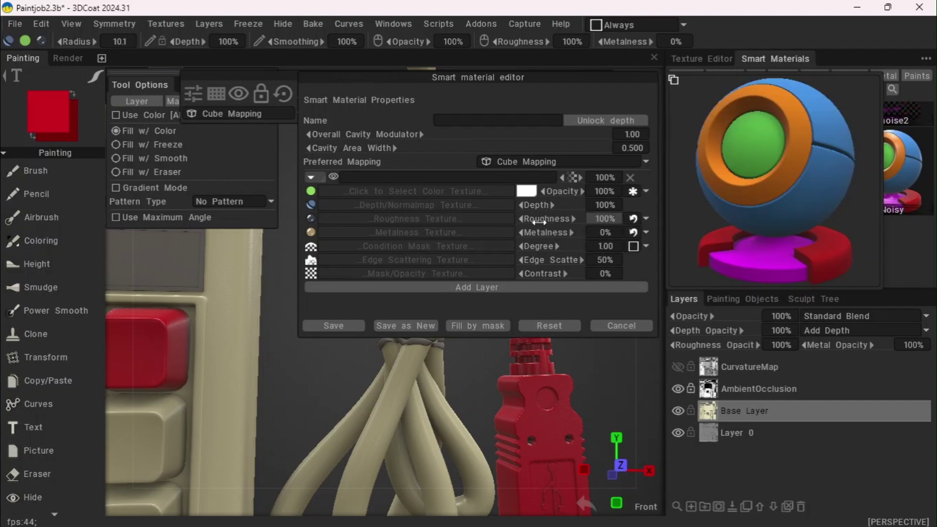
left_click_drag(559, 221, 487, 216)
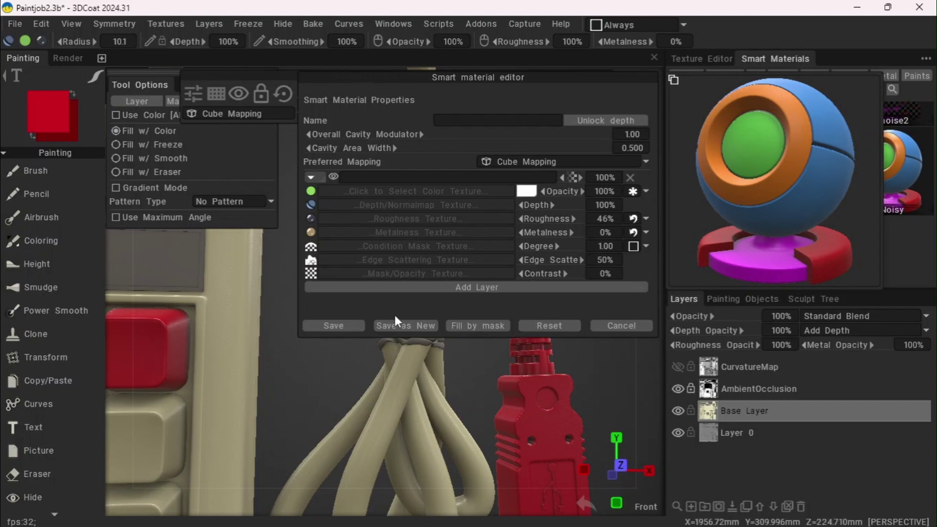
left_click(478, 120)
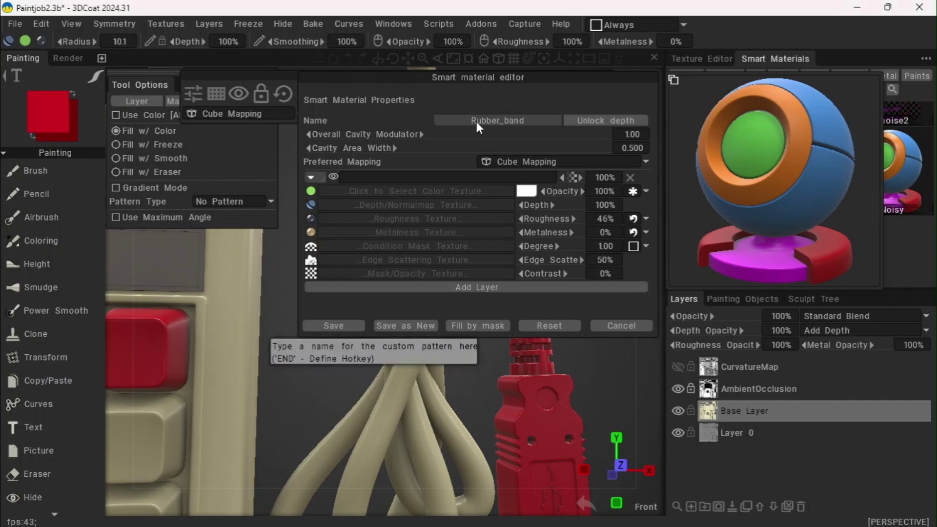
left_click(333, 325)
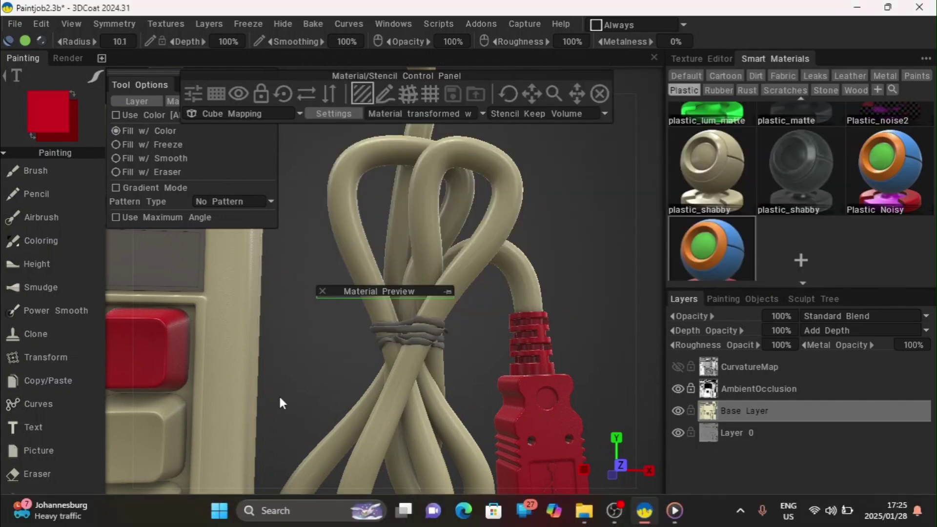
- Pick the blue swatch #123FB7 from the palette image and fill one strand of the rubber band around the cable
left_click(53, 114)
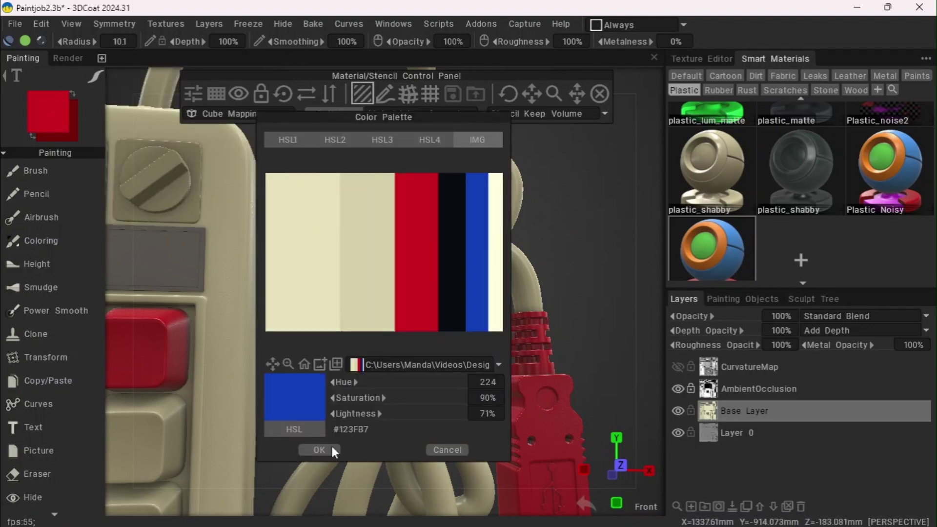
left_click(320, 450)
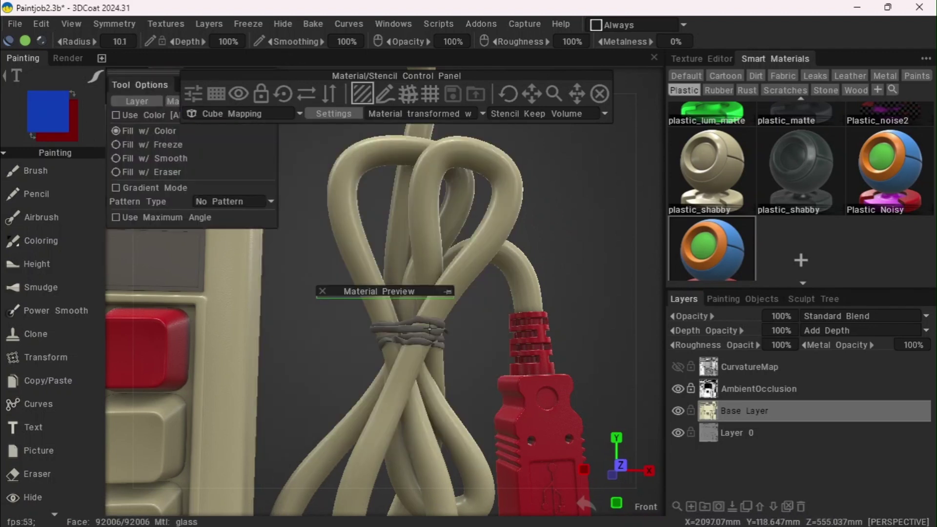
left_click_drag(312, 323, 311, 344)
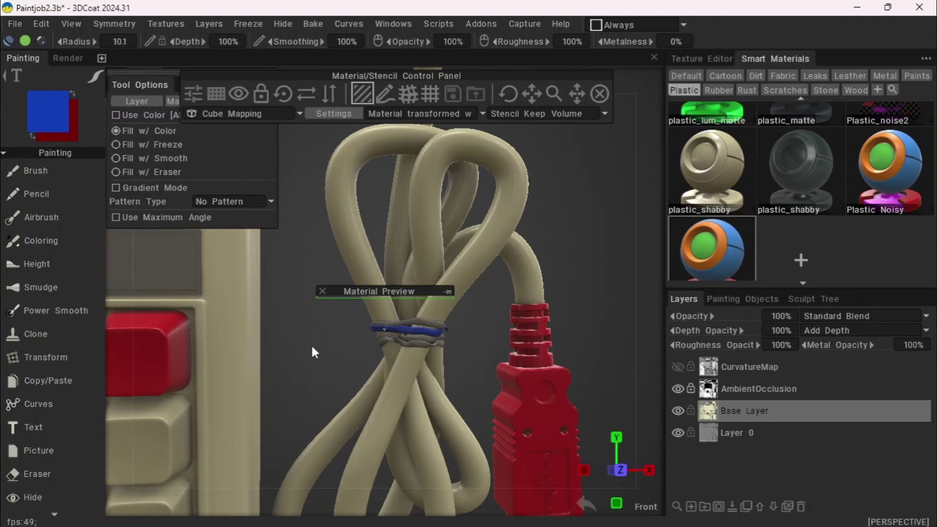
mouse_move(422, 58)
left_mouse_down()
mouse_move(433, 58)
mouse_move(425, 58)
left_mouse_up()
left_click_drag(299, 371, 293, 279)
- Raise the Rubber_band material's roughness to 60% and try it on the blue strand
double_click(719, 247)
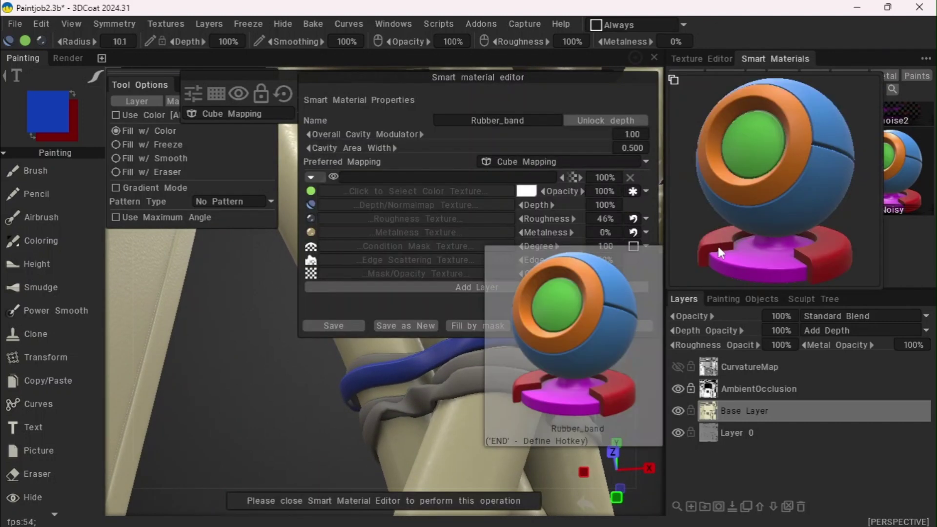
left_click_drag(543, 220, 565, 220)
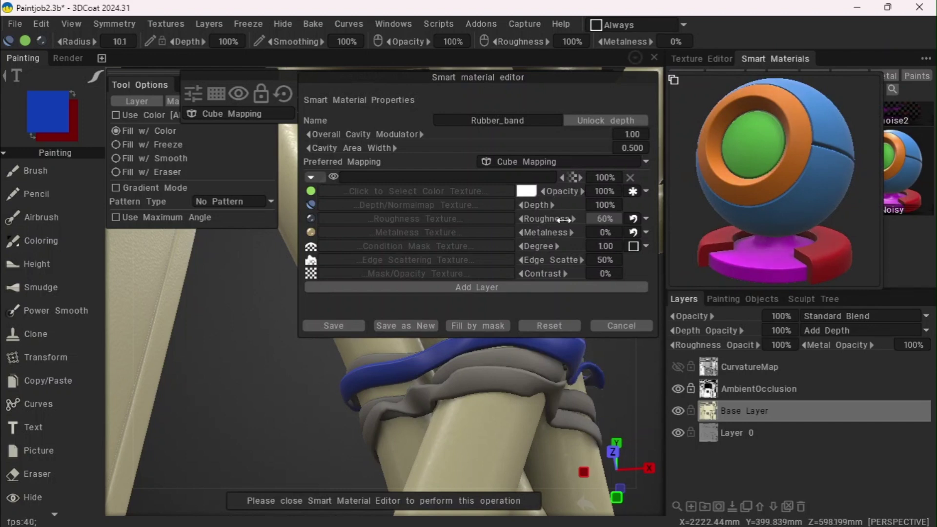
left_click(341, 327)
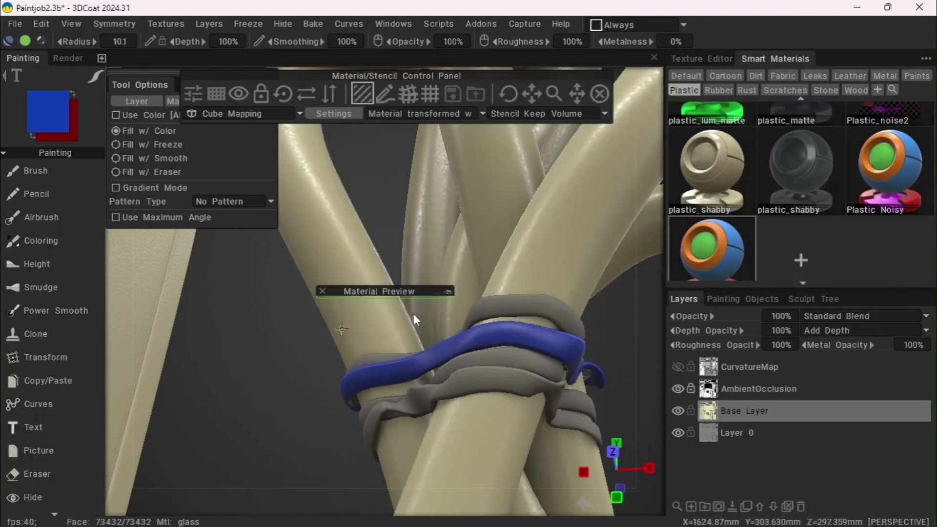
left_click(448, 292)
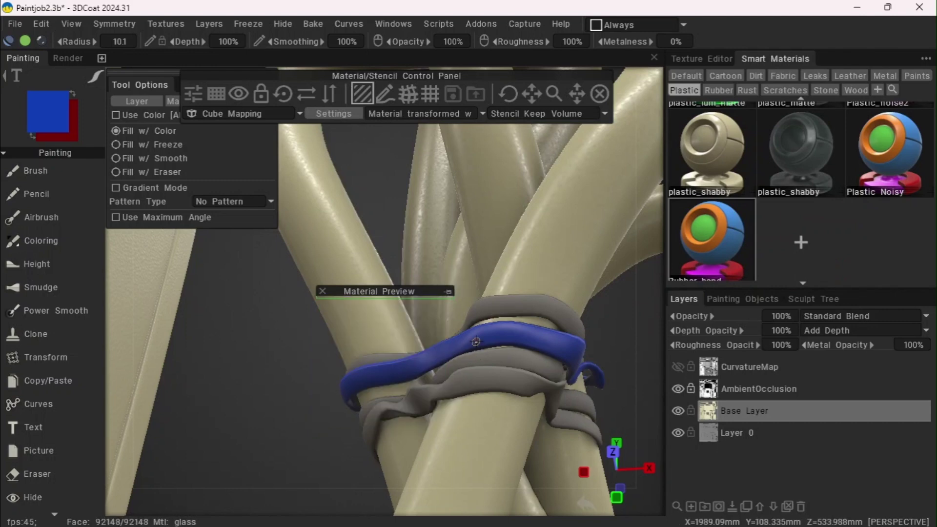
- Set the Rubber_band material's roughness to 68% and refill the blue strand with it
double_click(730, 250)
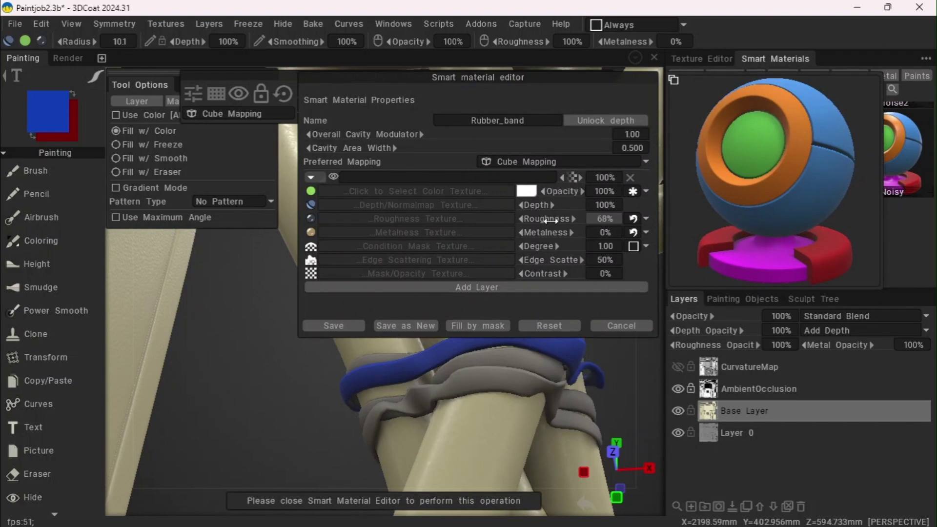
left_click(334, 326)
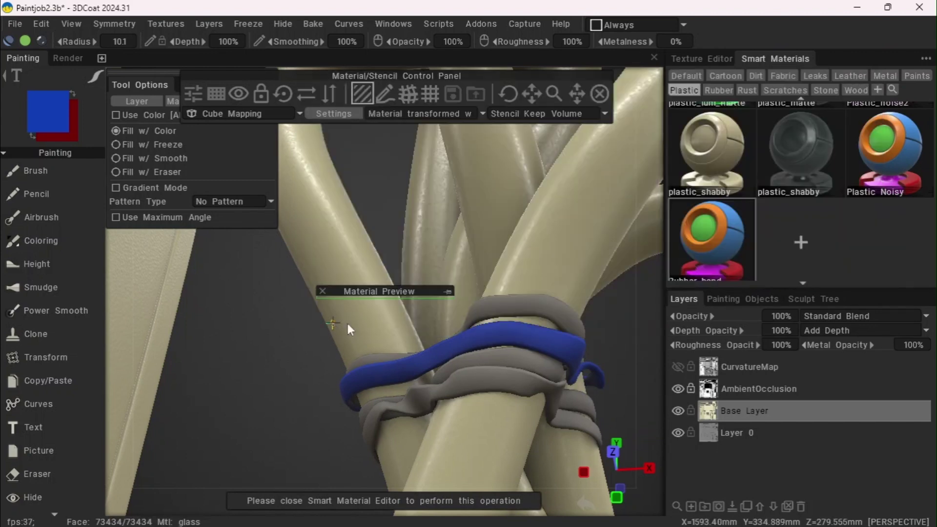
left_click(449, 291)
left_click(448, 292)
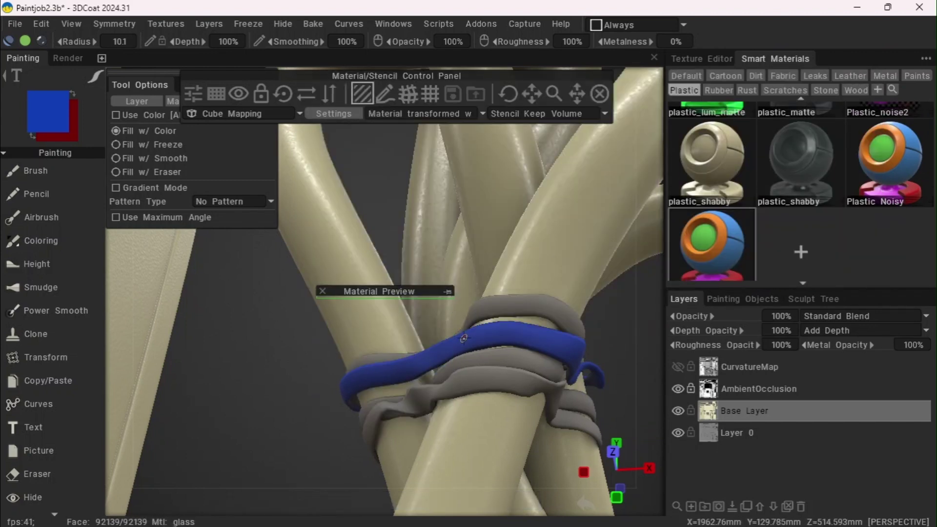
- Fill the gray rubber band strands below the blue one with the blue Rubber_band material
left_click_drag(268, 377, 272, 400)
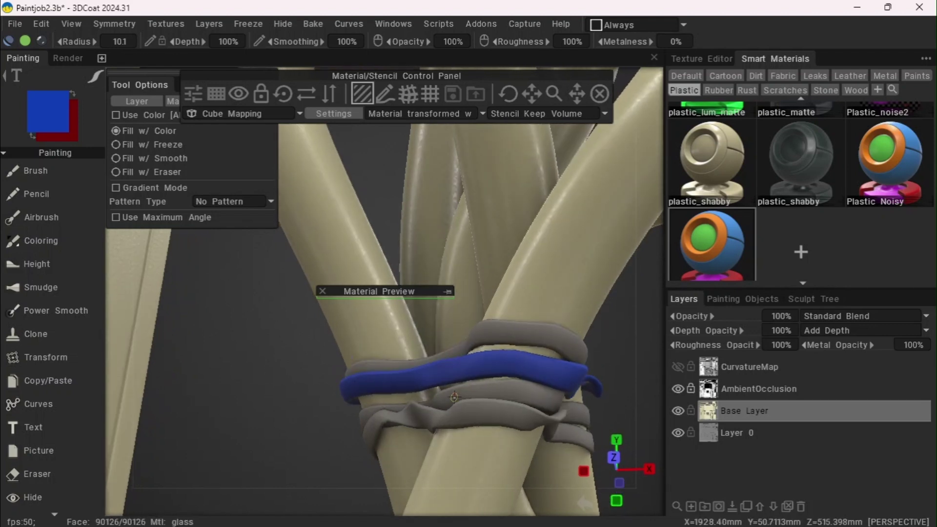
left_click(477, 387)
left_click(469, 417)
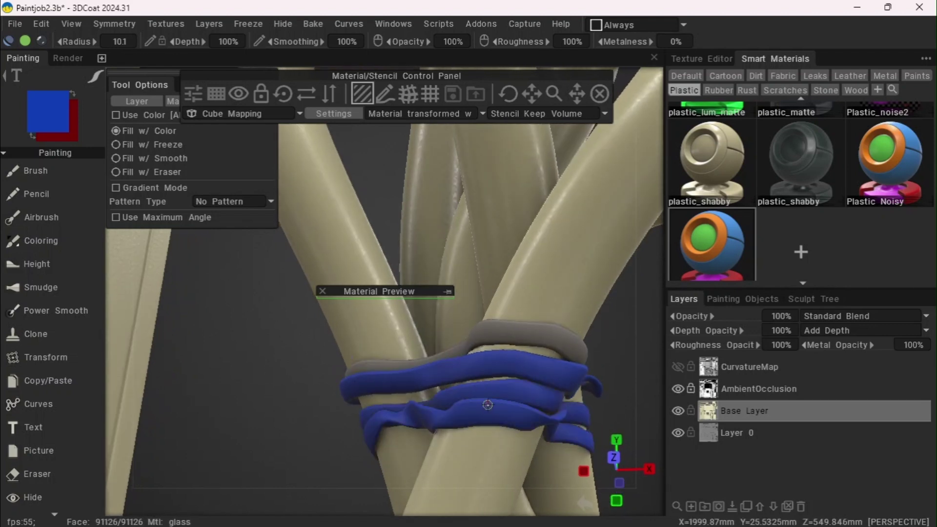
- Fill the remaining gray strand at the top of the rubber band with the blue Rubber_band material
left_click(524, 322)
mouse_move(426, 57)
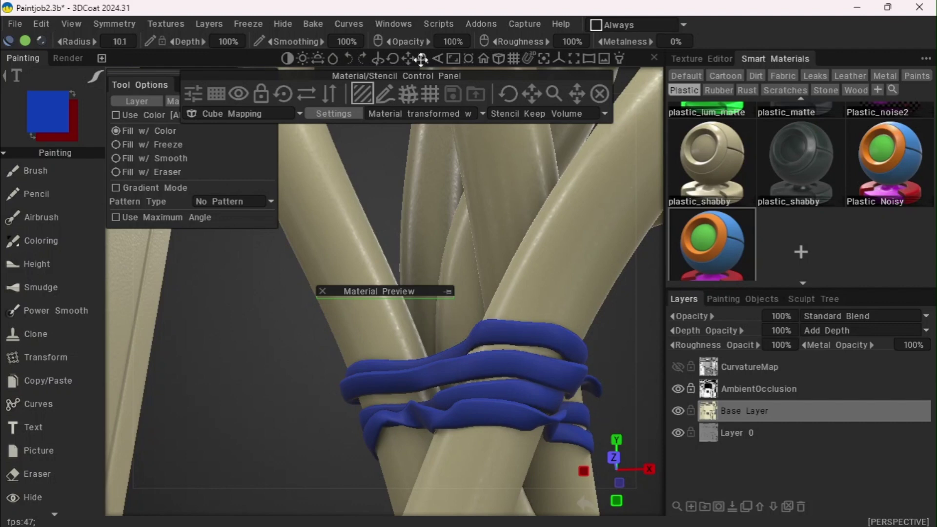
left_click_drag(421, 60, 421, 58)
left_click_drag(494, 222, 505, 281)
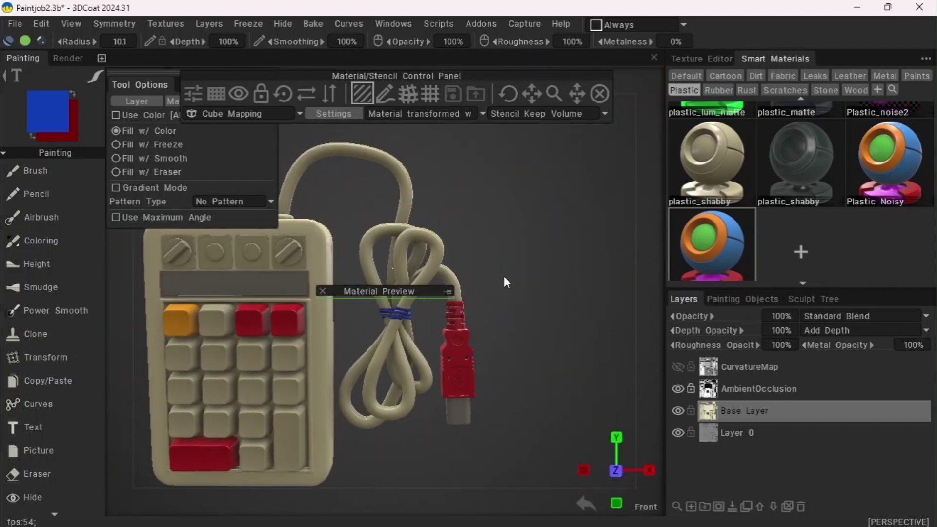
- Lower the Rubber_band material's roughness to 33% and save the smart material
mouse_move(423, 63)
left_click_drag(408, 59, 423, 60)
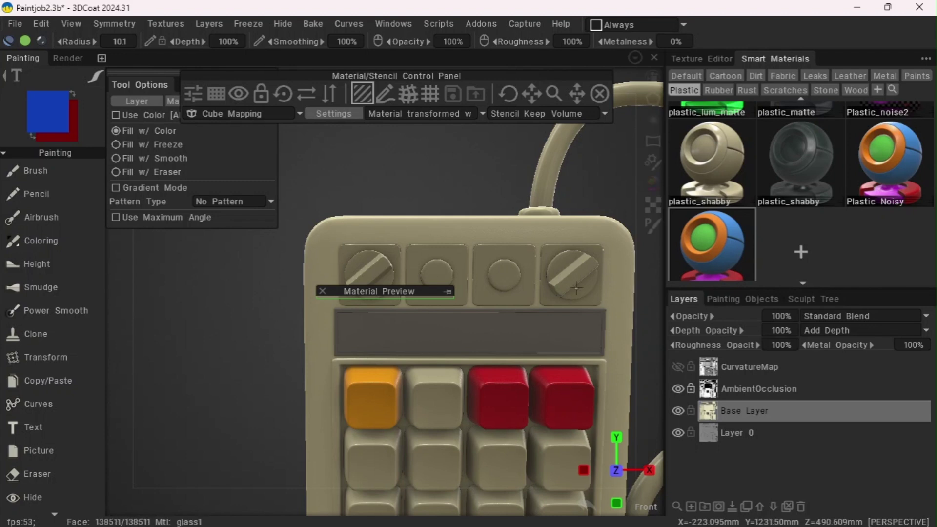
mouse_move(722, 246)
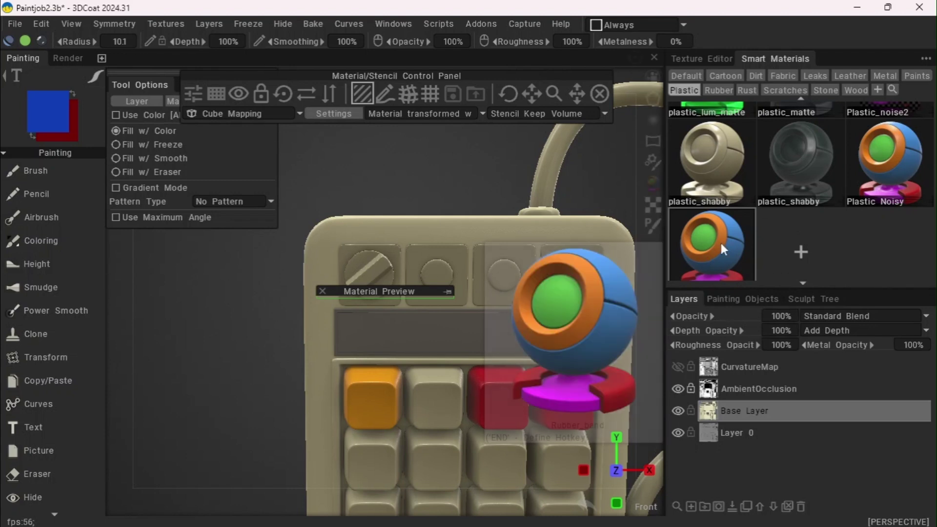
double_click(721, 246)
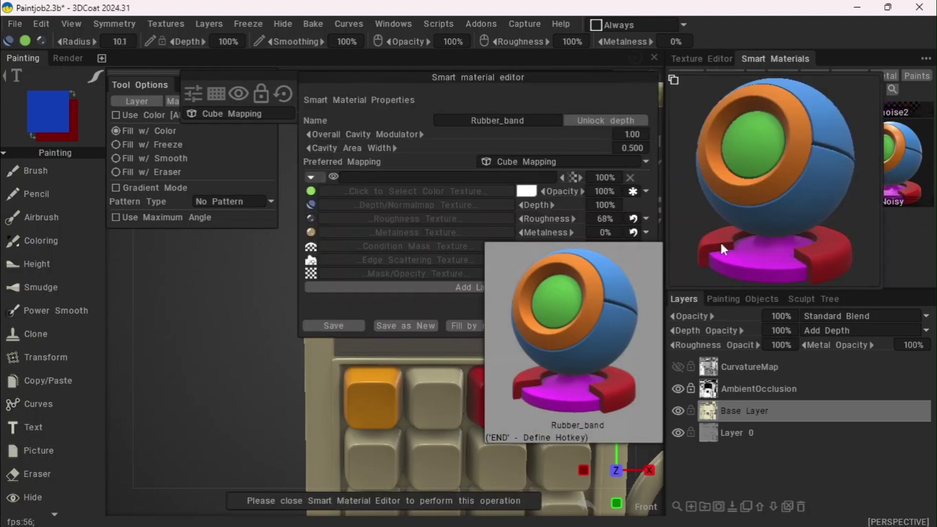
left_click_drag(550, 221, 504, 220)
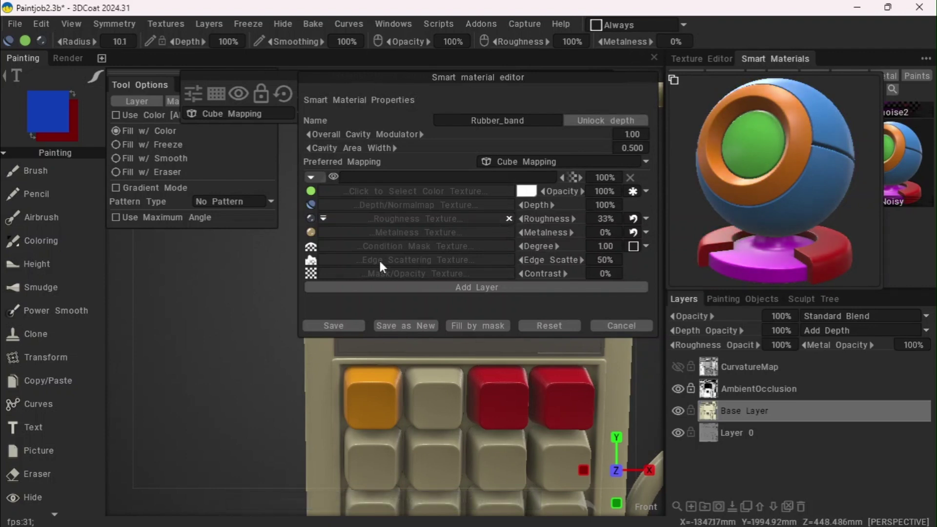
left_click(331, 325)
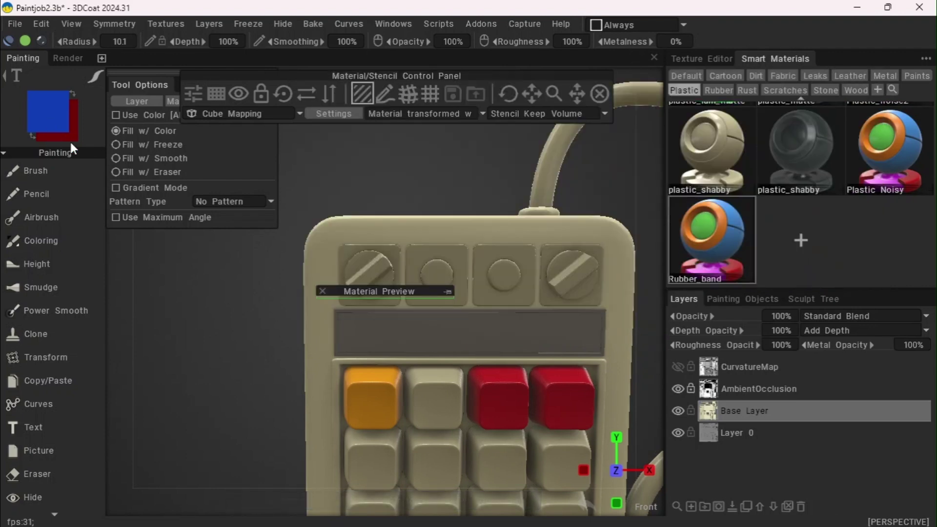
- Pick the black swatch #080C12 from the palette image and fill the frame around the numpad's display with it
left_click_drag(175, 395, 179, 358)
left_click(47, 92)
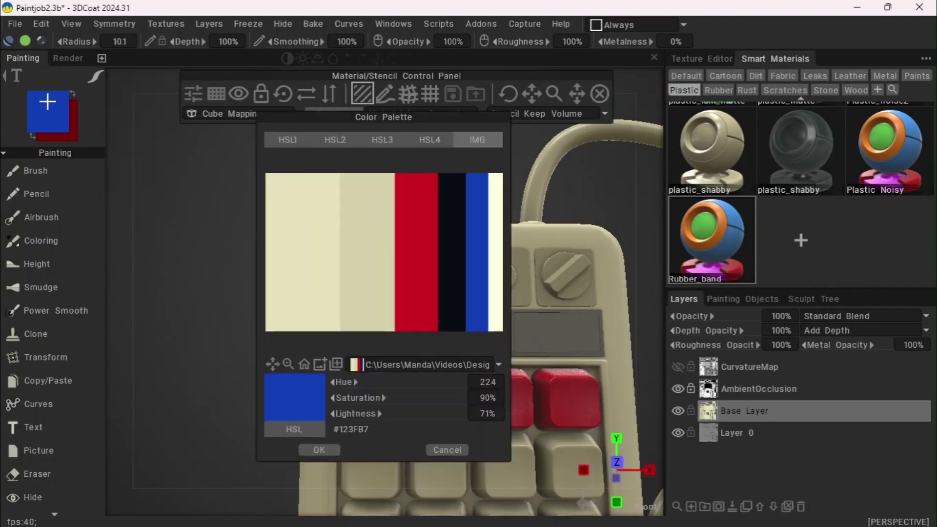
left_click(456, 295)
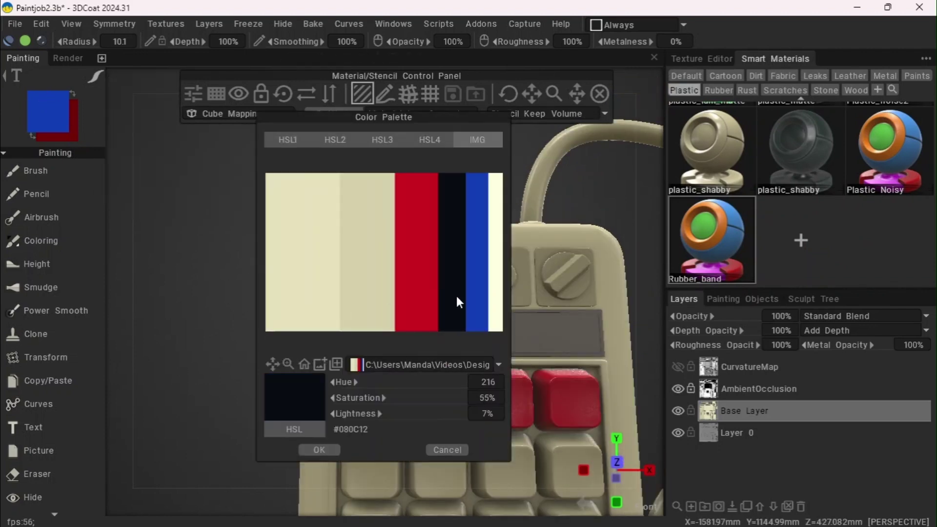
left_click(317, 449)
left_click_drag(408, 57, 417, 59)
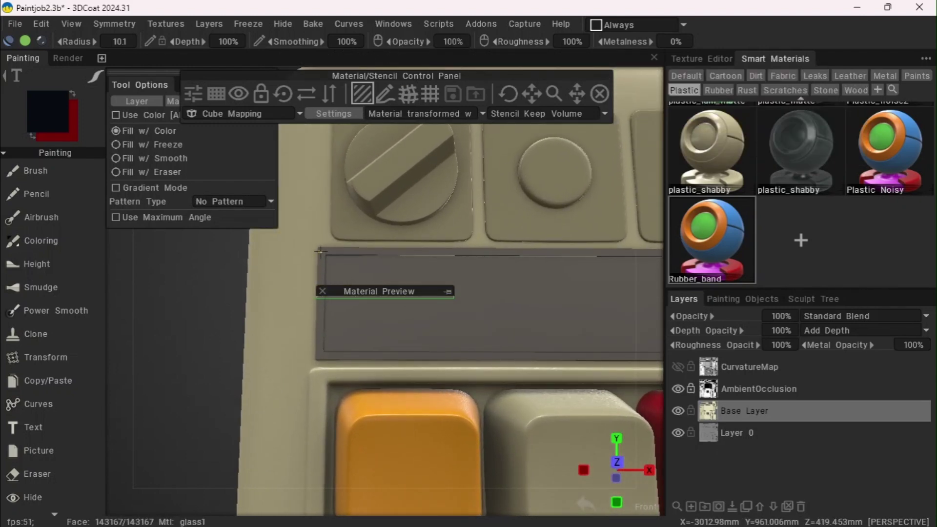
left_click(321, 252)
left_click_drag(191, 302, 221, 328)
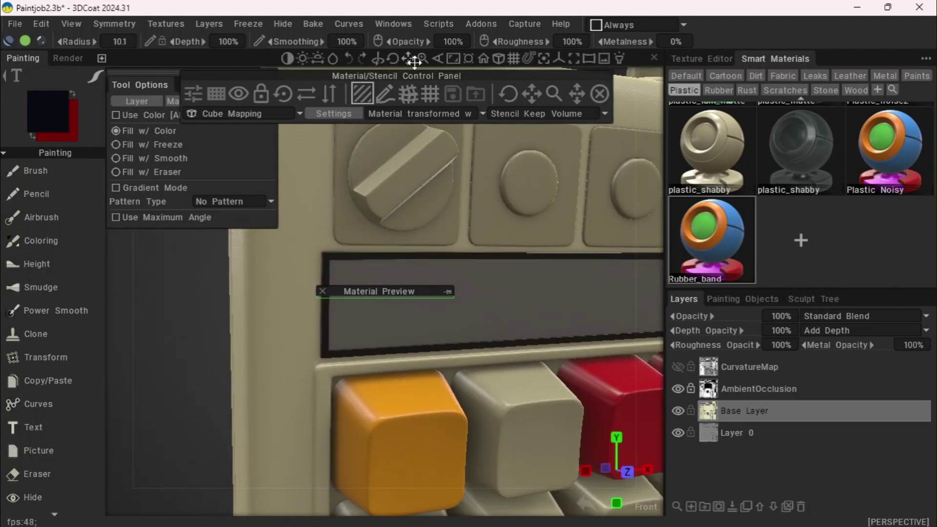
- Hide the glass painting object covering the numpad's display
left_click_drag(417, 59, 417, 58)
left_click_drag(288, 336, 244, 361)
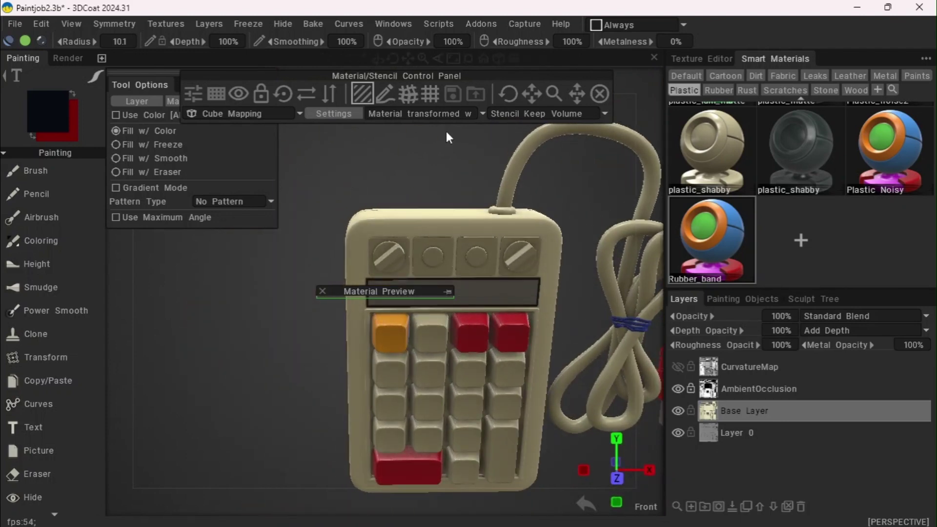
left_click(763, 300)
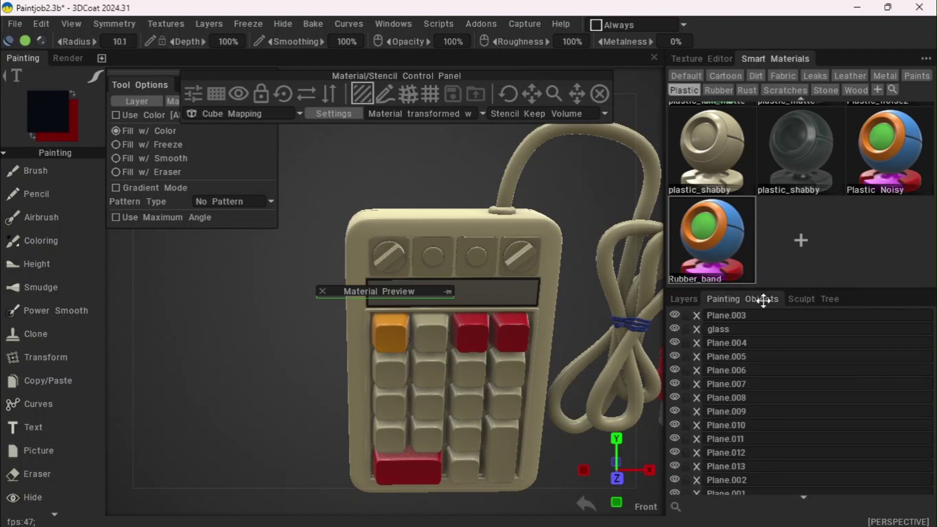
left_click(676, 329)
left_click_drag(266, 388, 269, 352)
- Prepare the AmbientOcclusion layer for the Eraser by comparing the model with the layer off and on and unlocking it
left_click(692, 297)
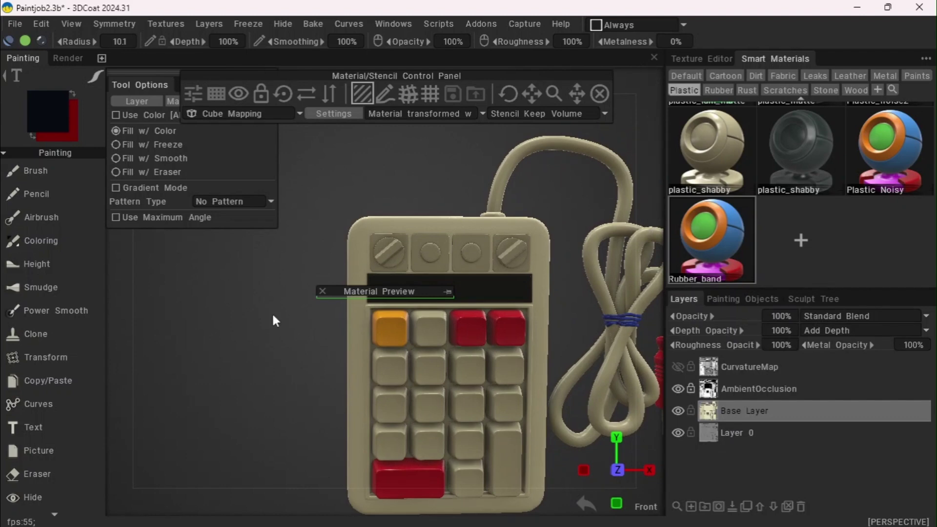
left_click_drag(273, 316, 308, 286)
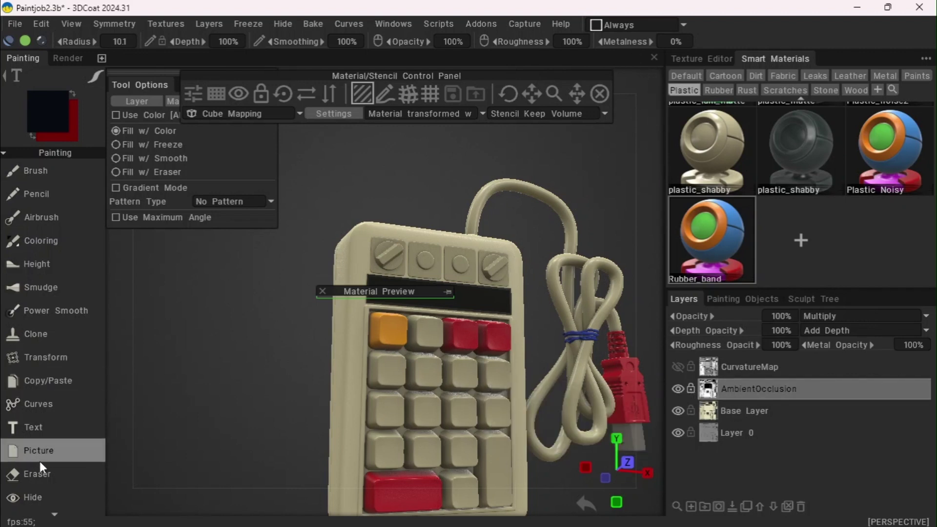
left_click(34, 478)
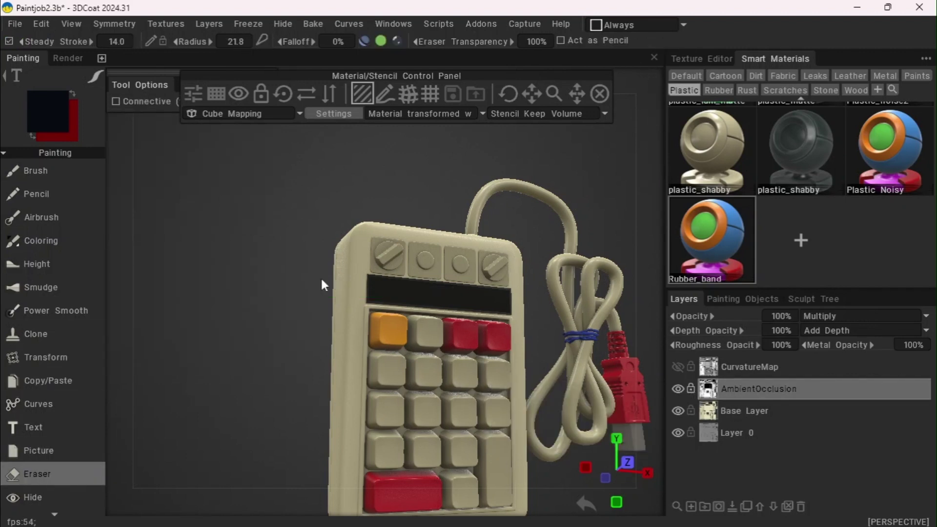
left_click(678, 389)
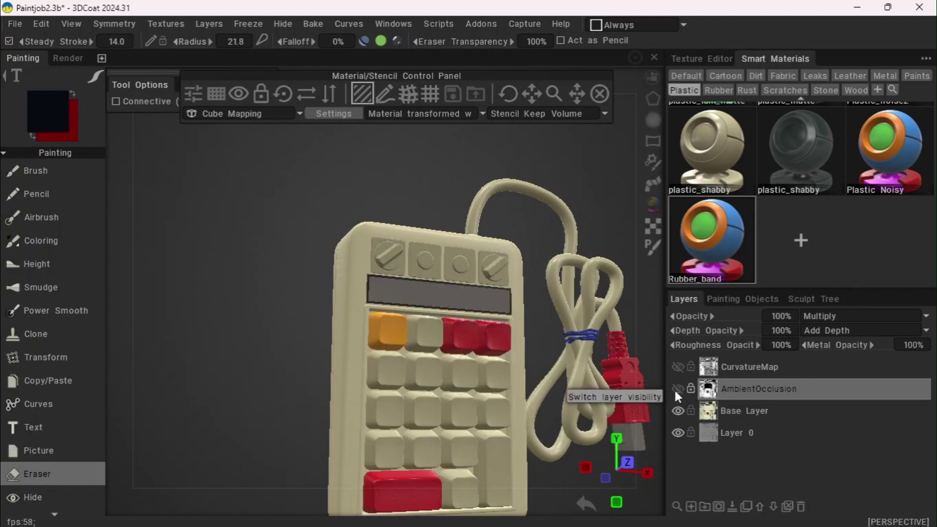
left_click(676, 389)
left_click(691, 389)
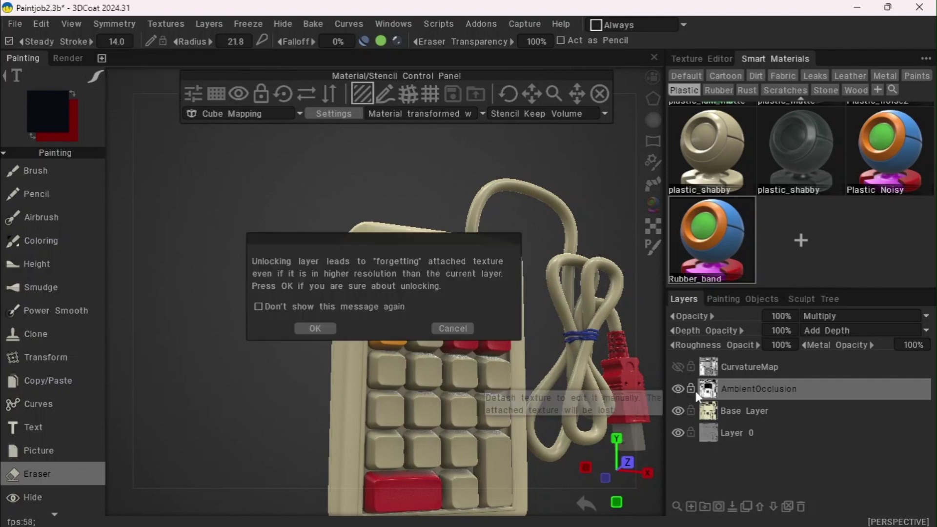
- Unlock the AmbientOcclusion layer, erase its shading from the calculator's display with an eraser fill, and return the Fill tool to color mode
left_click(330, 328)
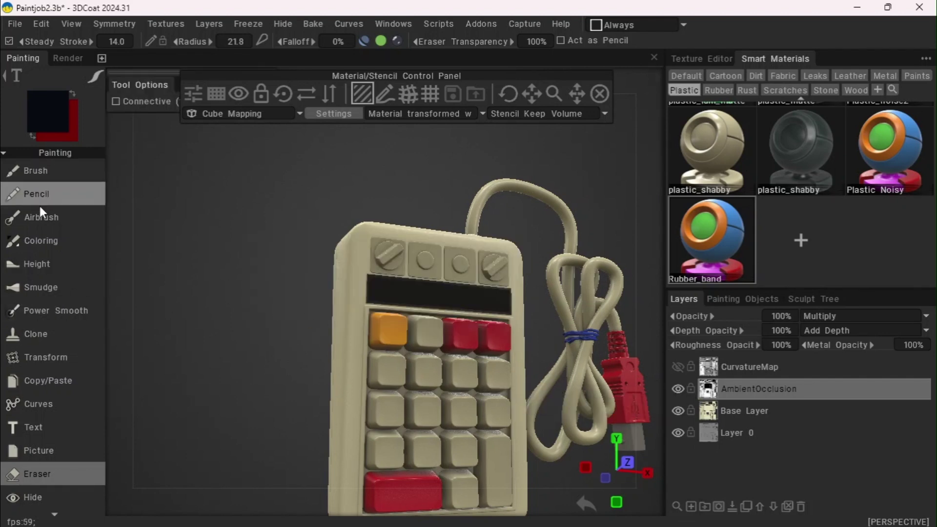
scroll(38, 473, "down", 3)
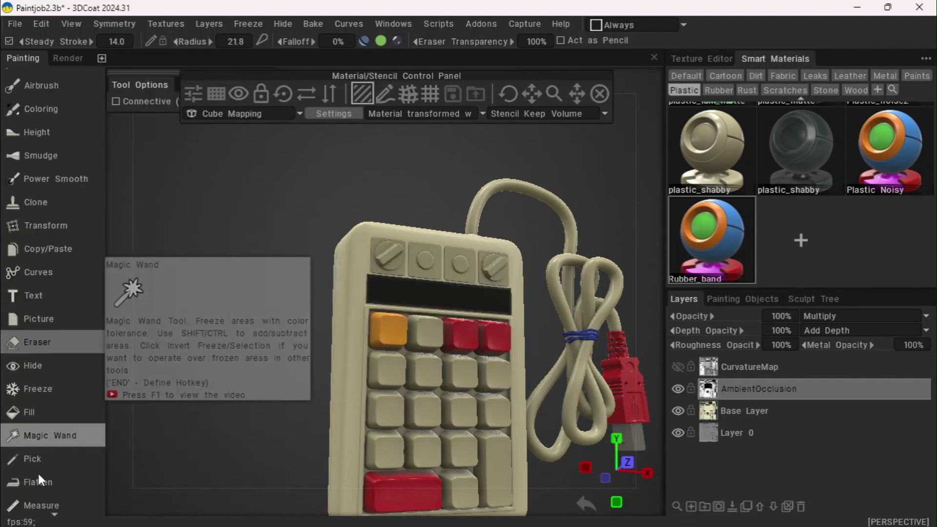
left_click(39, 410)
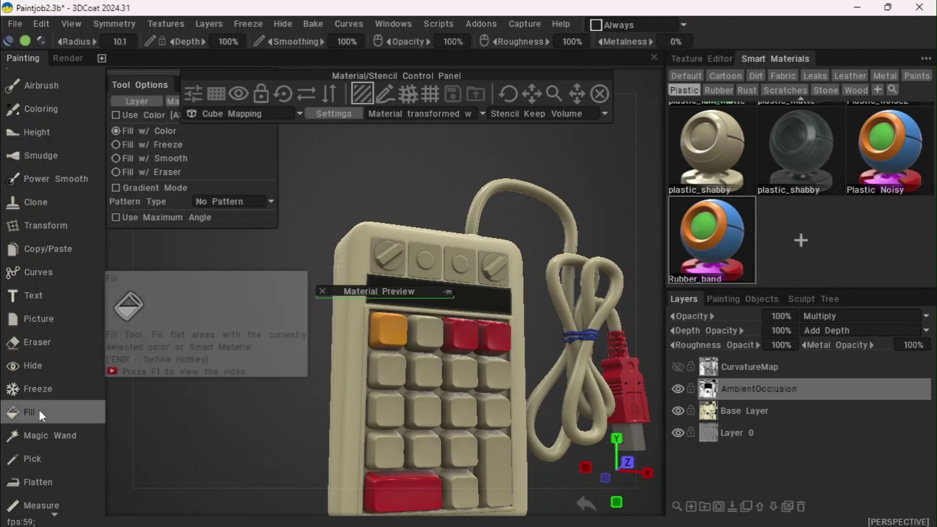
left_click(146, 171)
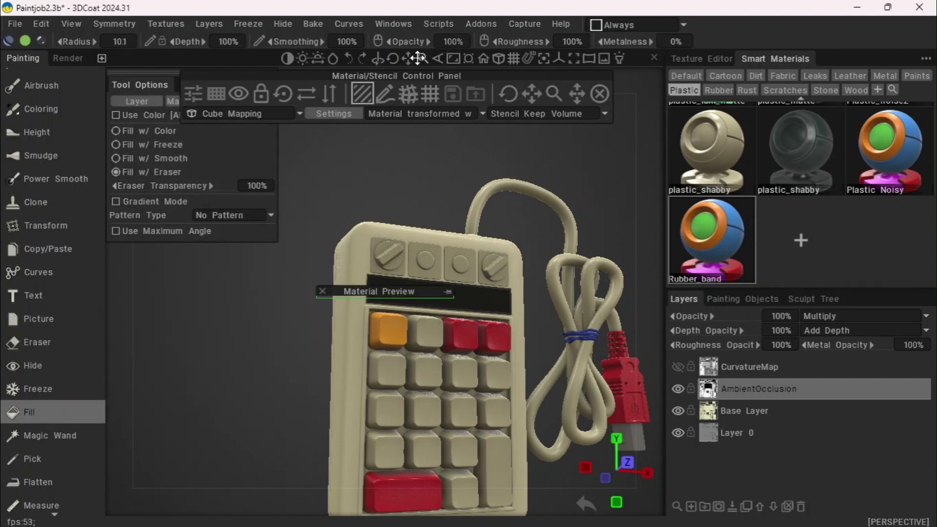
left_click_drag(417, 58, 418, 59)
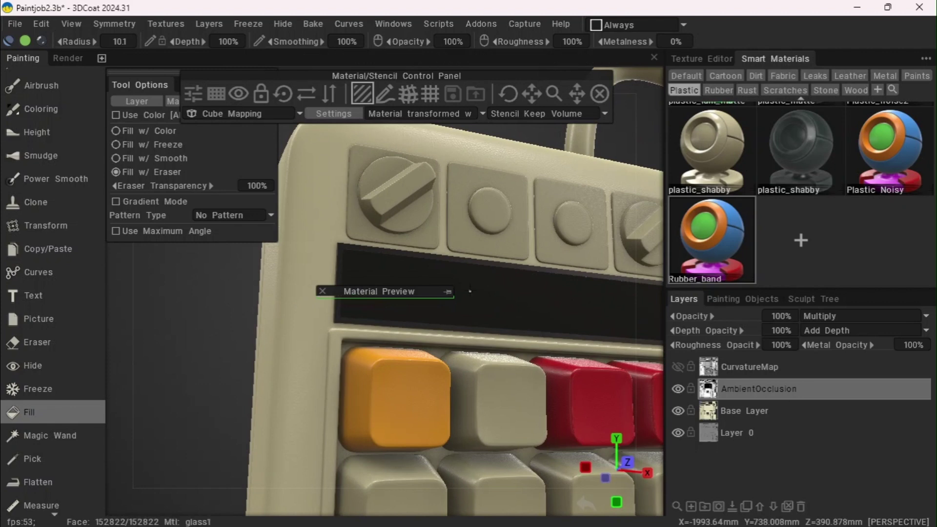
left_click(492, 295)
left_click_drag(232, 333, 226, 367)
left_click(135, 131)
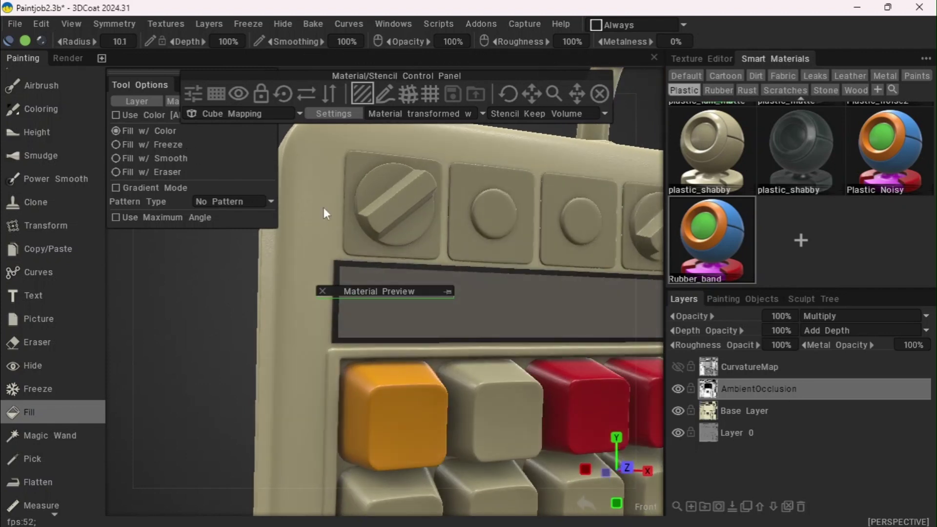
- Isolate the batteries by hiding the calculator's casing and the Plane.002 keys in the painting objects
left_click_drag(424, 62, 424, 63)
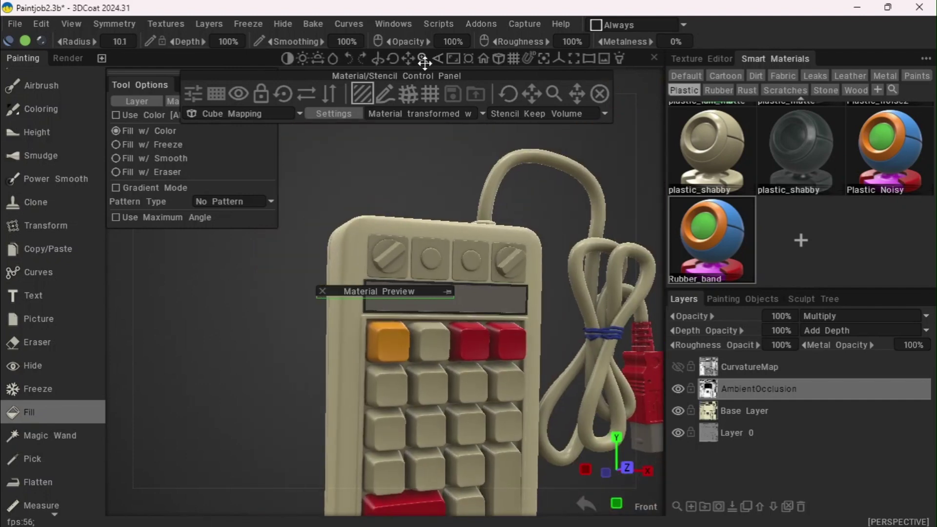
left_click_drag(226, 372, 261, 371)
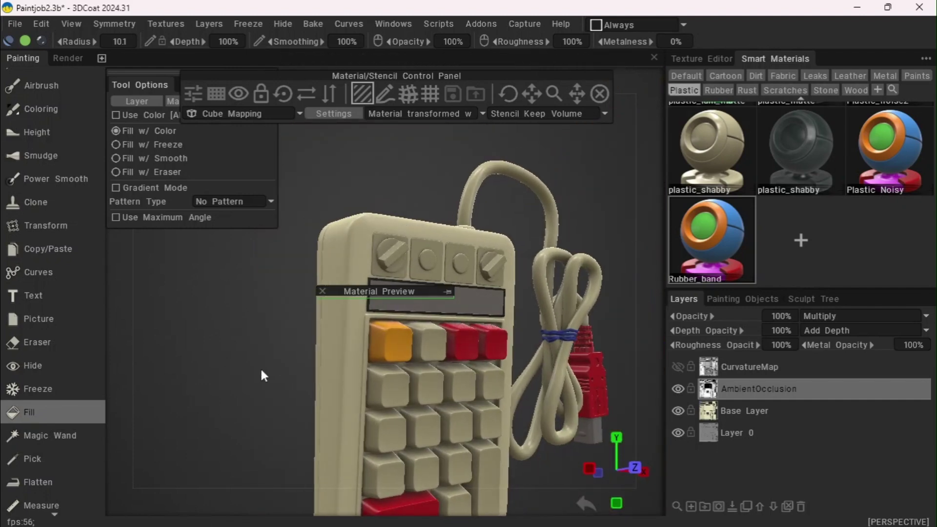
key("KP_2")
key("KP_5")
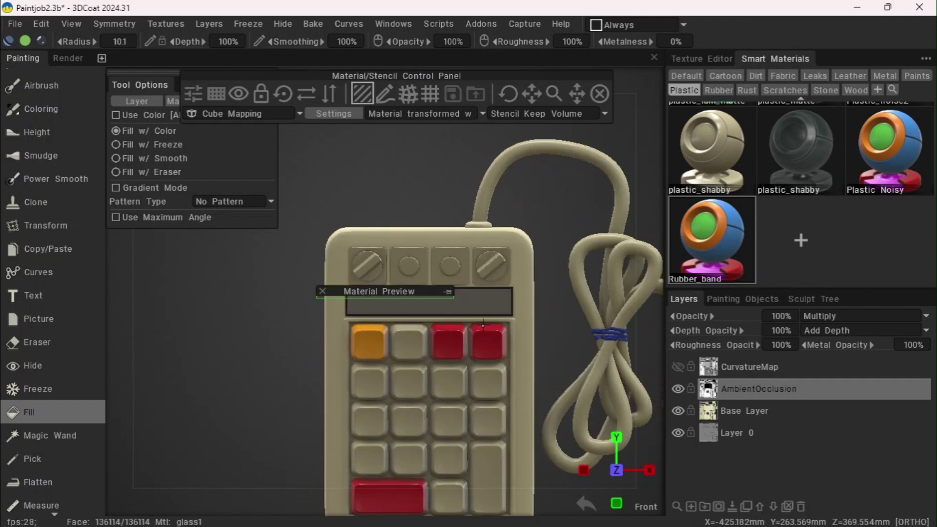
key("KP_8")
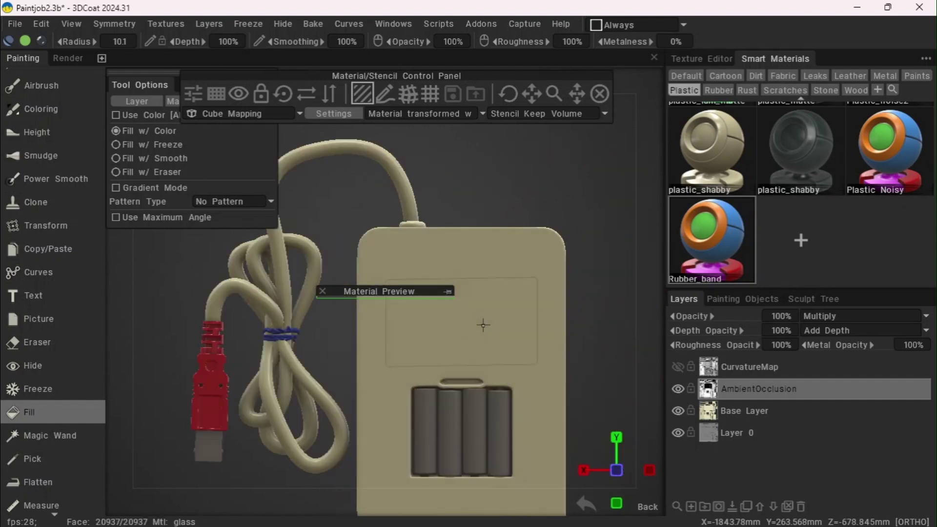
mouse_move(409, 59)
left_mouse_down()
mouse_move(396, 40)
mouse_move(409, 72)
mouse_move(418, 60)
left_mouse_up()
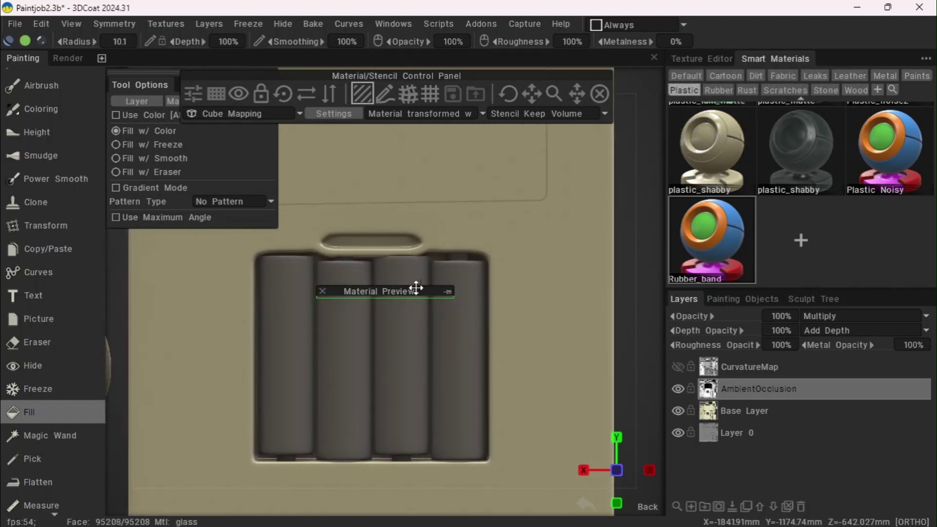
left_click_drag(408, 293, 413, 168)
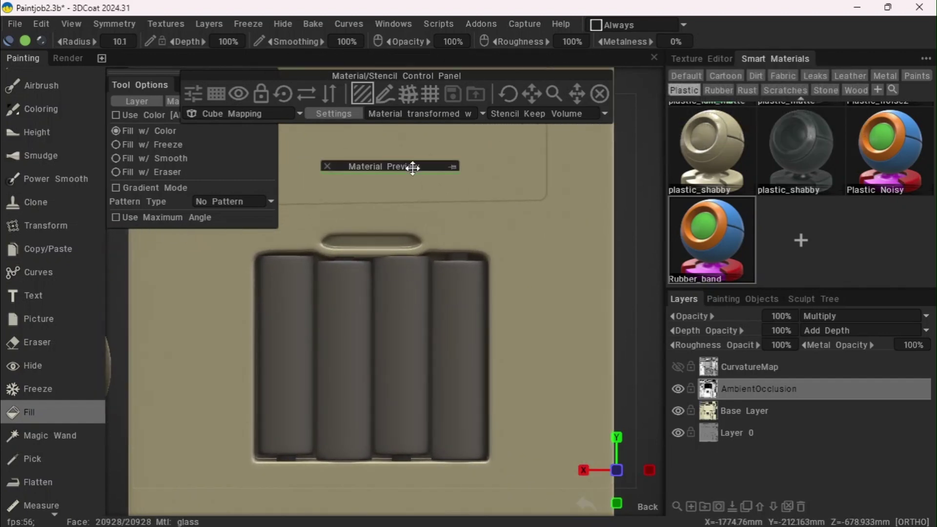
left_click(746, 298)
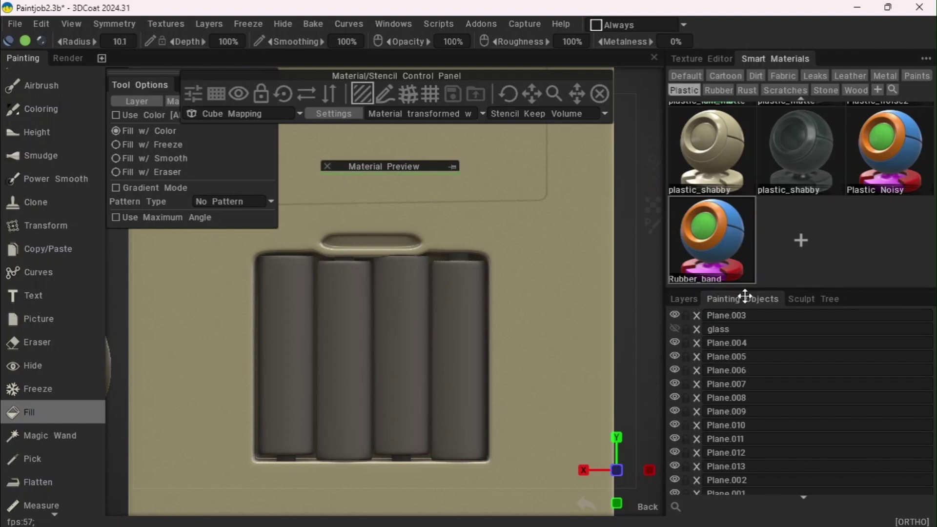
left_click(675, 342)
left_click(674, 340)
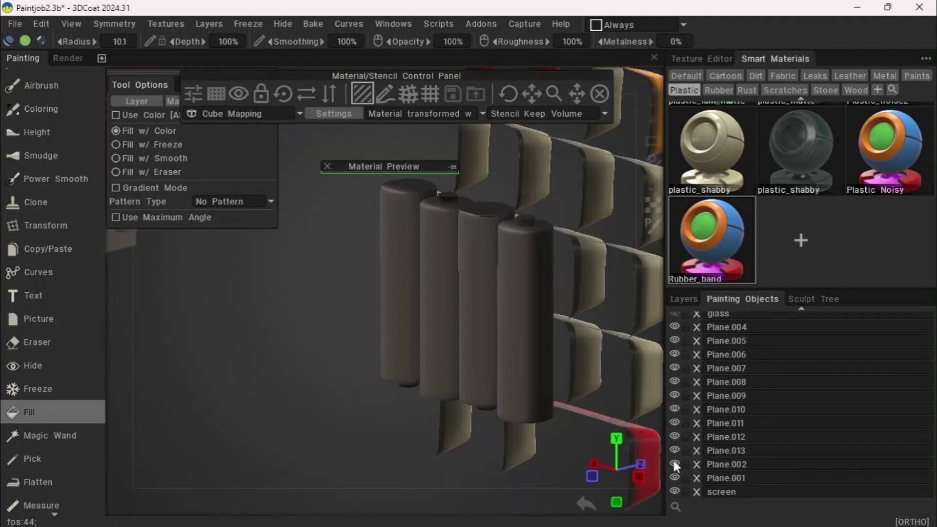
left_click(674, 463)
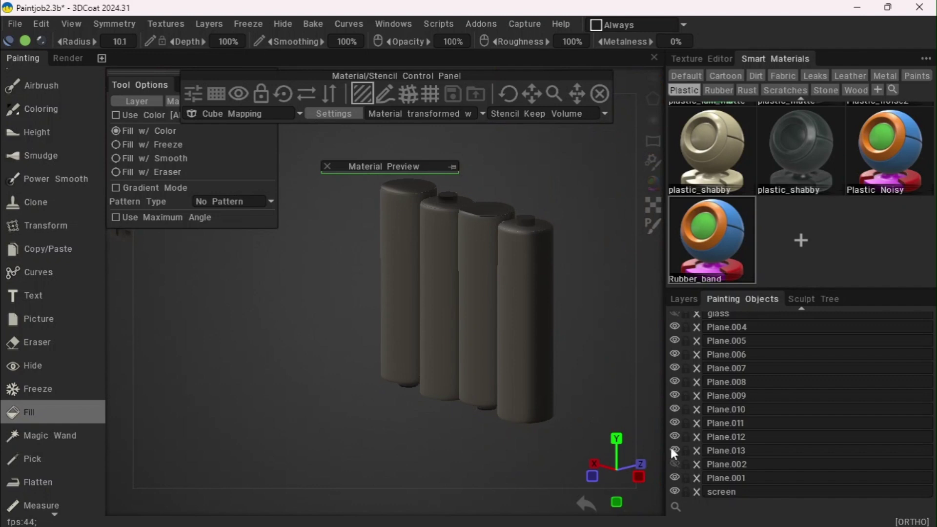
- Set the Rubber_band smart material's roughness to 23% and save the material
double_click(719, 251)
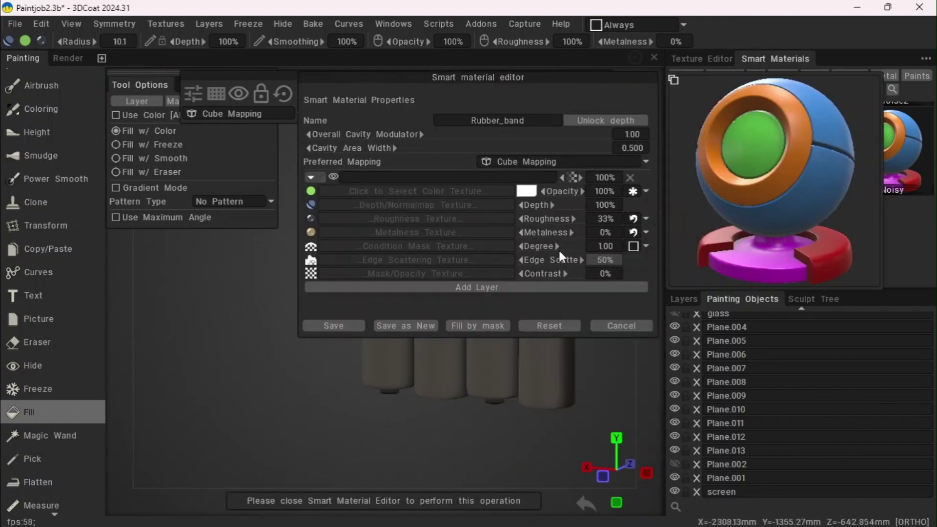
left_click_drag(542, 219, 533, 219)
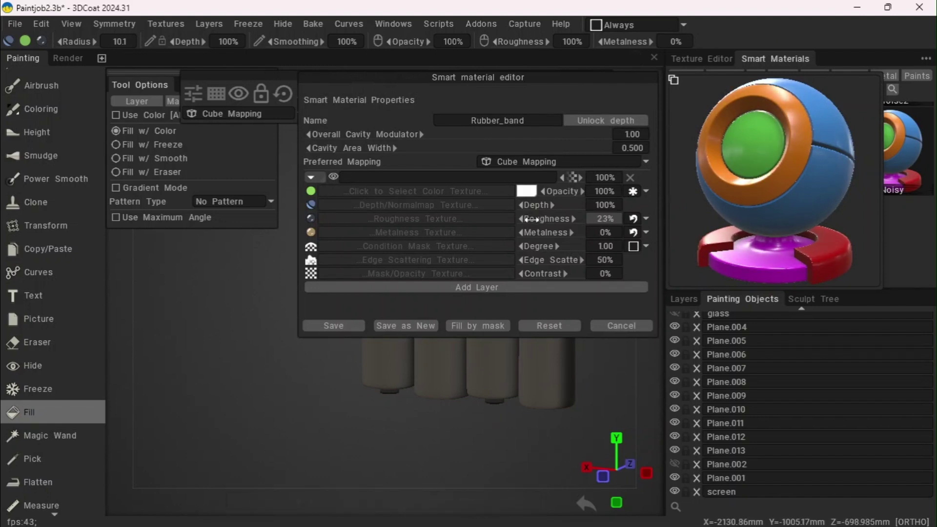
left_click(329, 326)
- Set the primary paint color to a light off-white
scroll(43, 178, "up", 3)
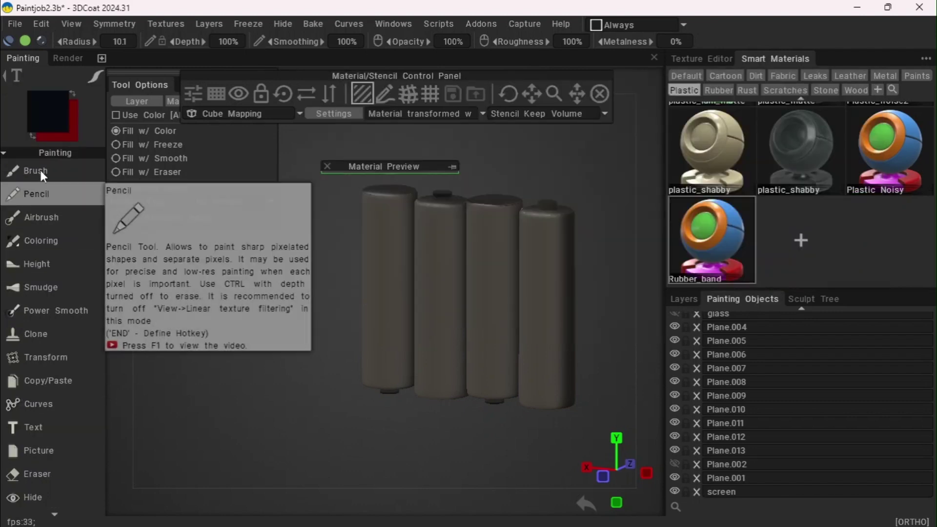
left_click(49, 112)
left_click(497, 265)
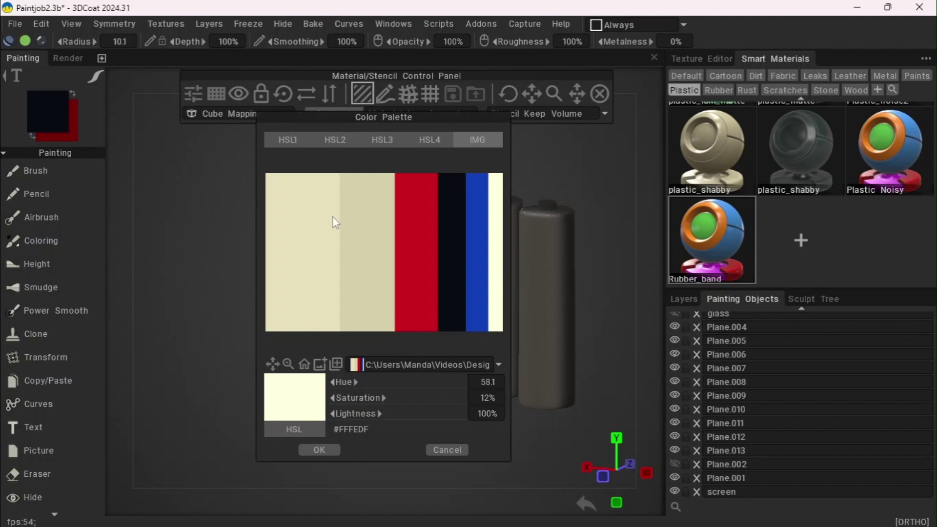
left_click(327, 145)
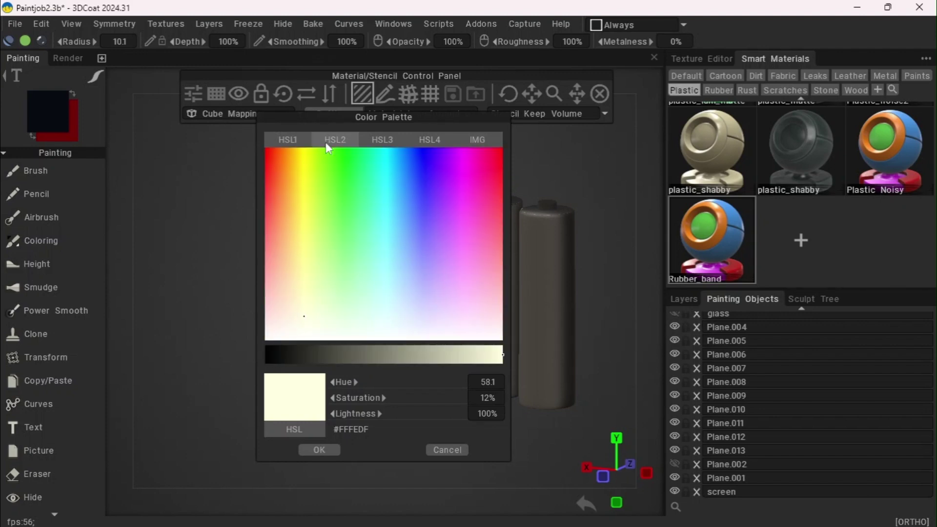
left_click(304, 349)
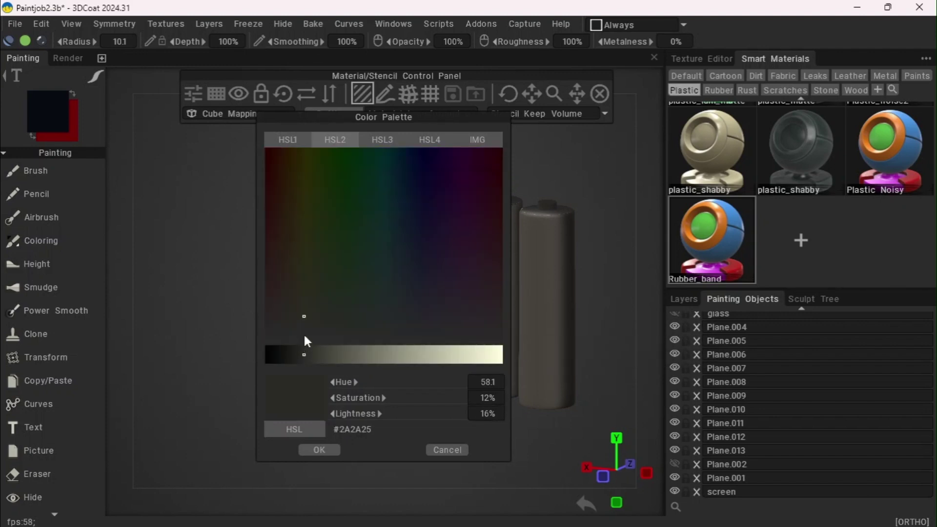
left_click(305, 340)
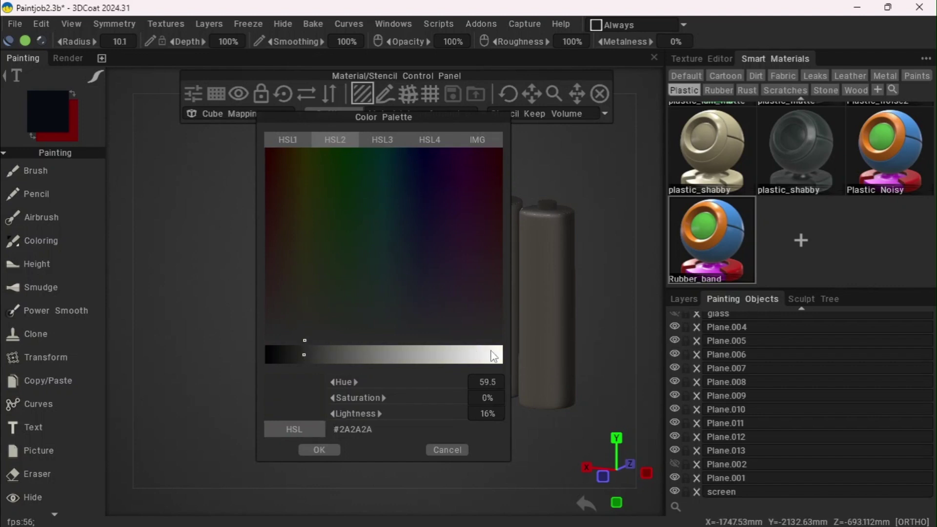
left_click(520, 361)
left_click(501, 361)
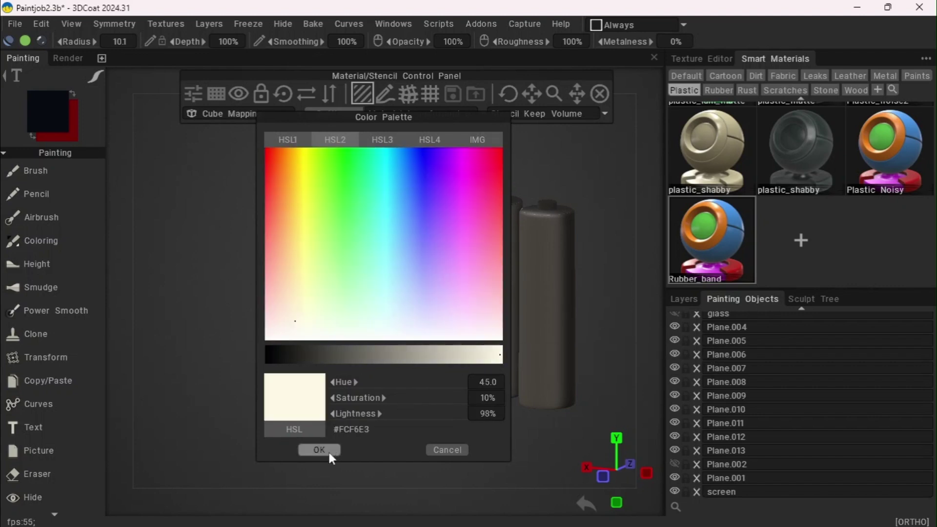
left_click(493, 355)
left_click(317, 449)
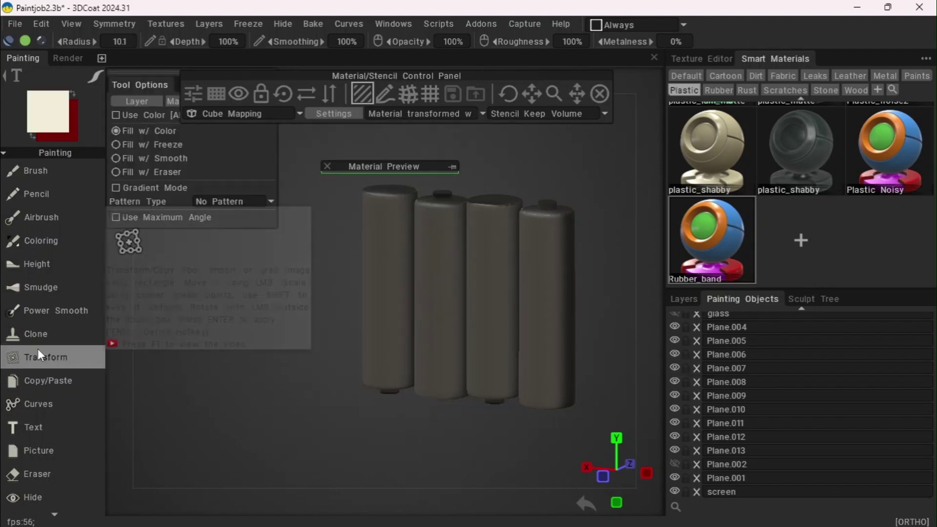
- Fill all four battery bodies on the Base Layer with a whitish color and turn off the wireframe overlay
scroll(40, 453, "down", 5)
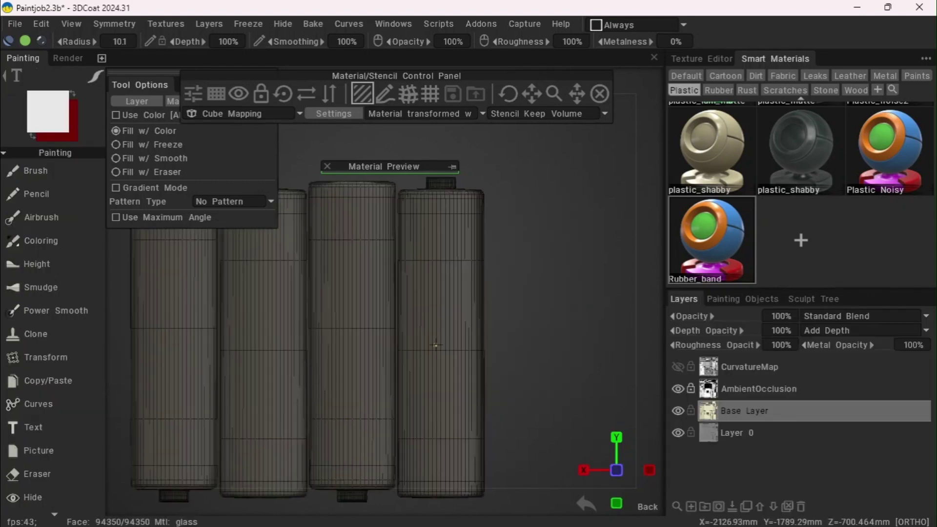
left_click(436, 345)
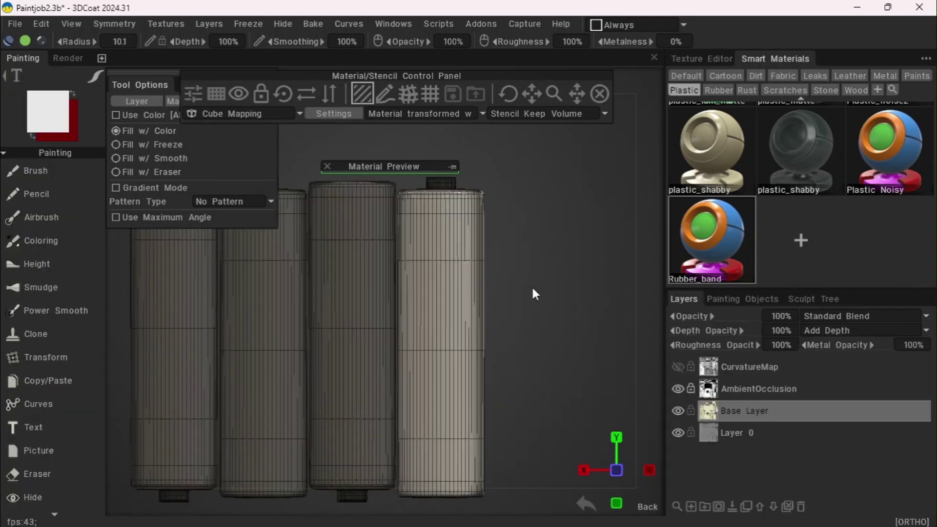
key("w")
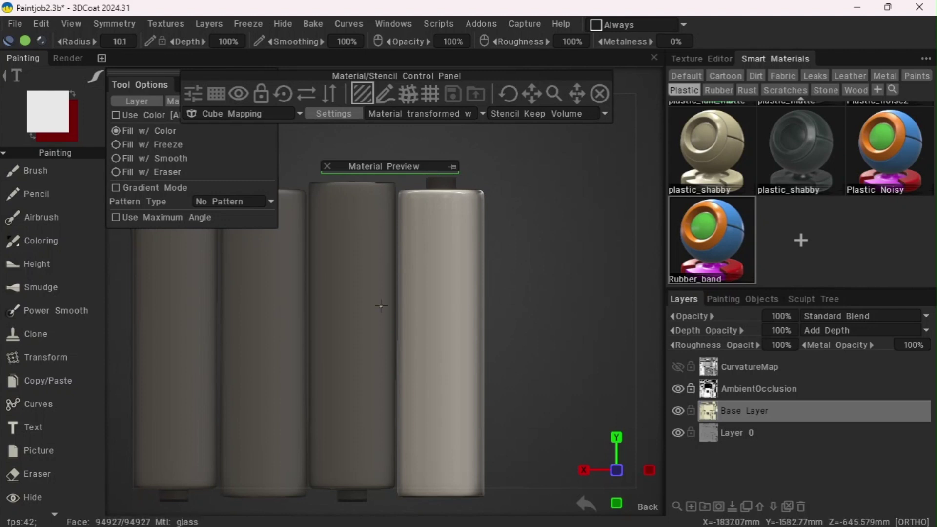
left_click(352, 327)
left_click(283, 324)
left_click(197, 335)
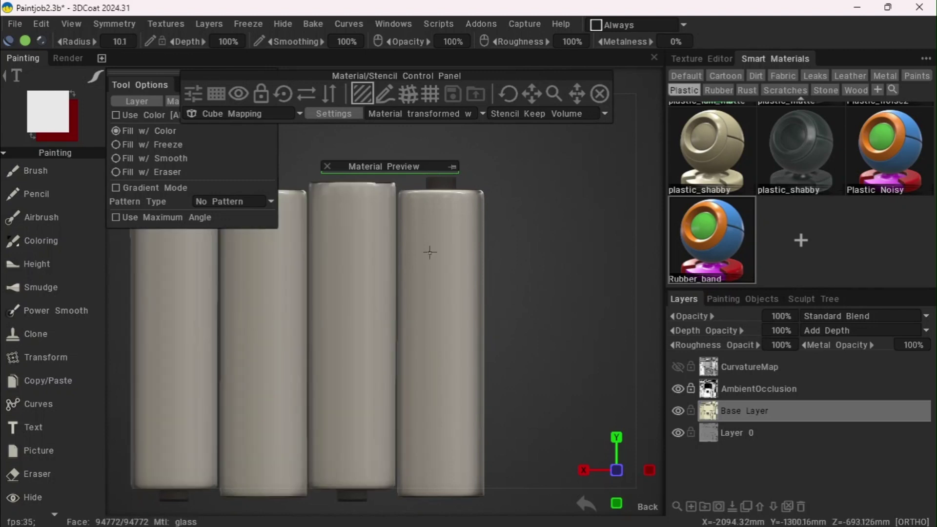
- Show the wireframe over the batteries and set the Brush tool to the rectangle stroke mode
mouse_move(529, 259)
left_mouse_down()
mouse_move(460, 335)
mouse_move(495, 186)
mouse_move(573, 215)
mouse_move(499, 233)
left_mouse_up()
key("KP_5")
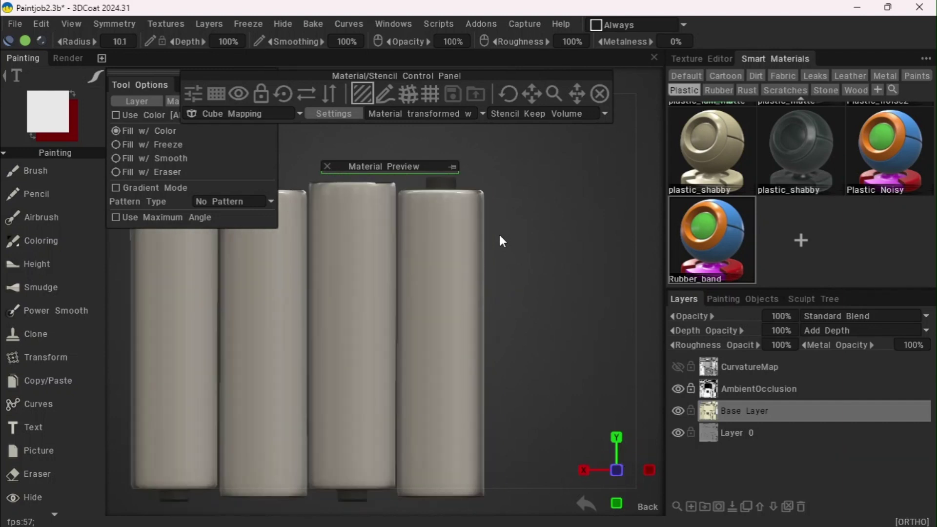
left_click_drag(404, 61, 466, 53)
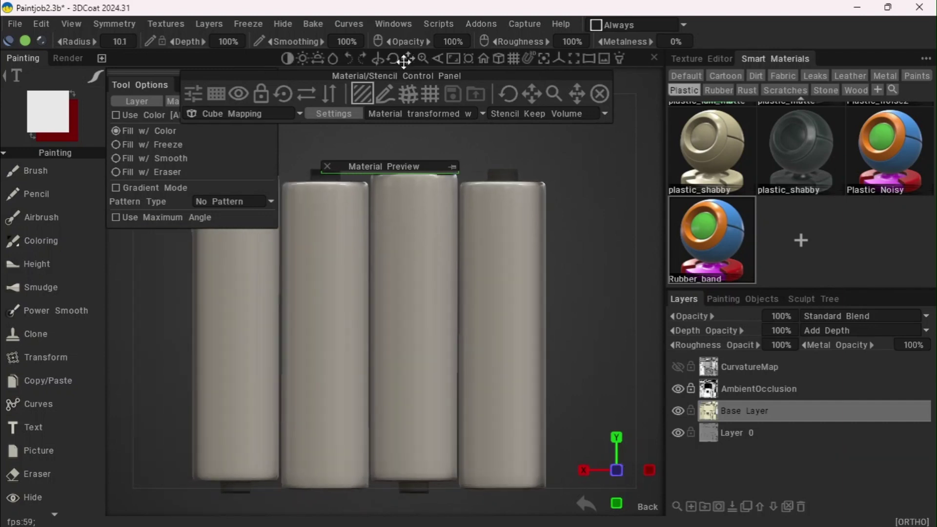
key("w")
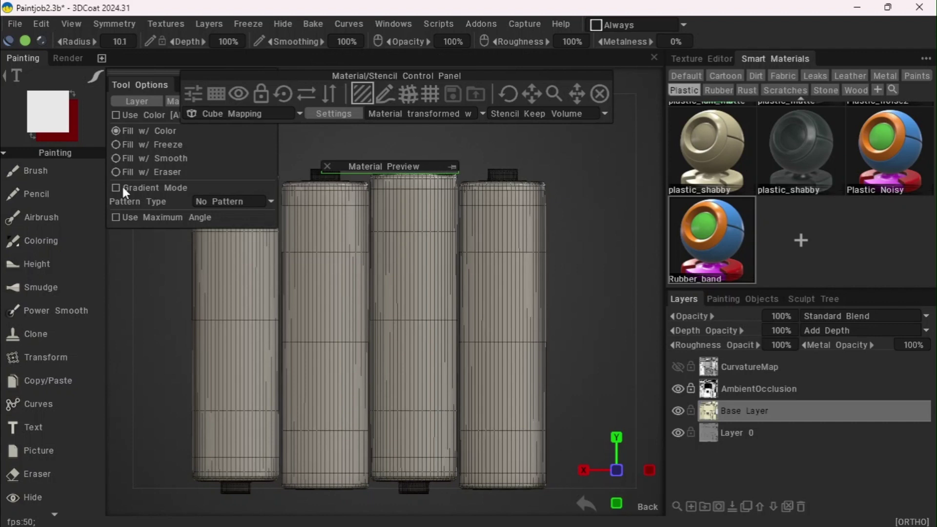
left_click(40, 171)
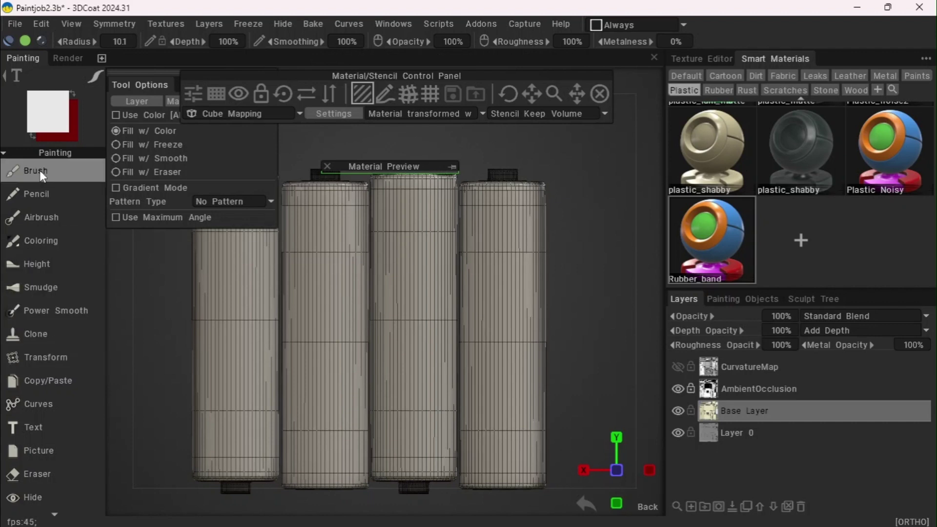
left_click_drag(405, 58, 427, 55)
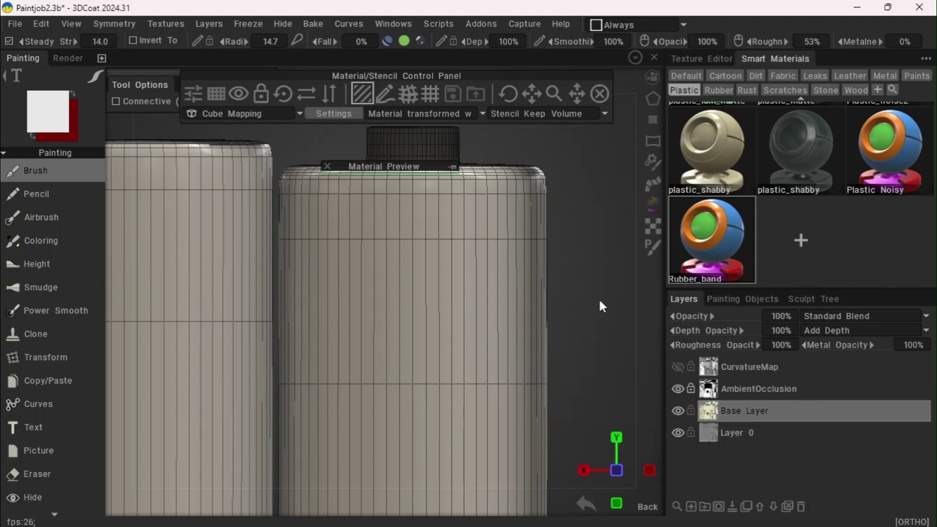
mouse_move(90, 79)
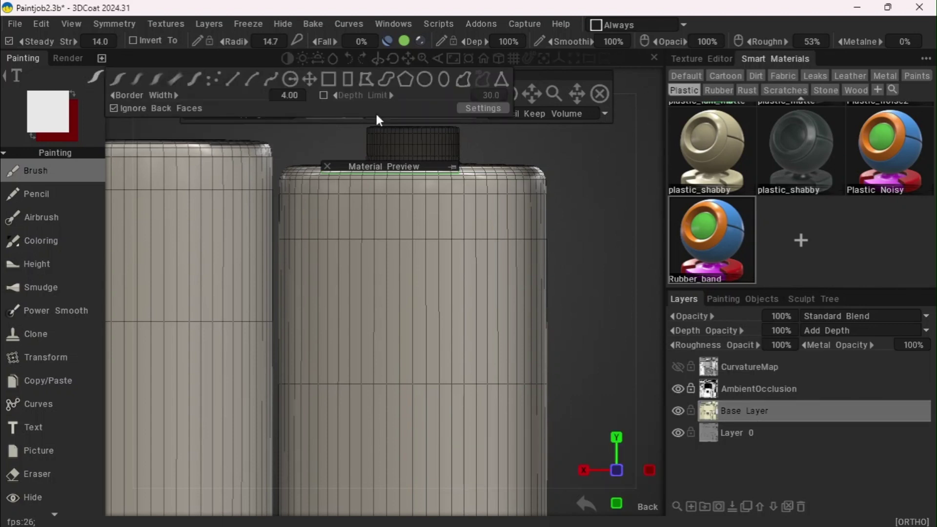
left_click(349, 79)
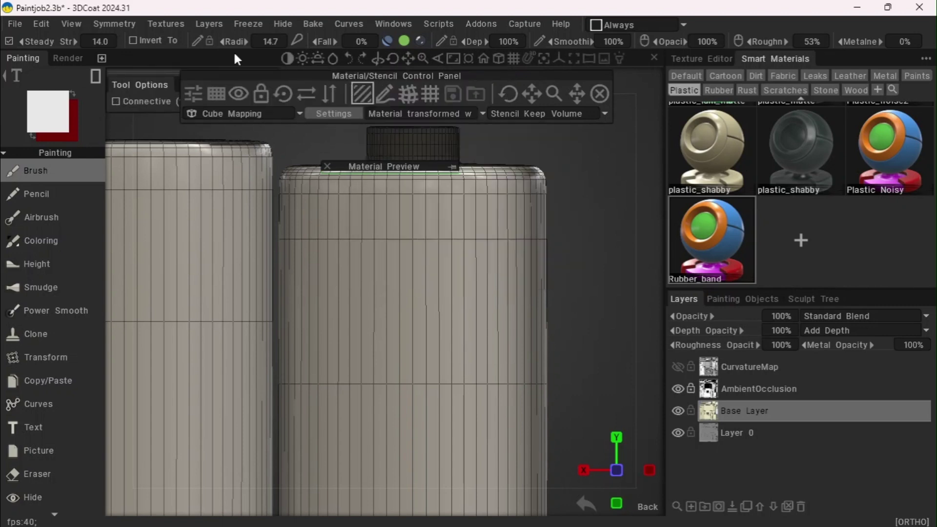
- Set the primary paint color to the red #CC0C1E sampled from the palette image
left_click(36, 95)
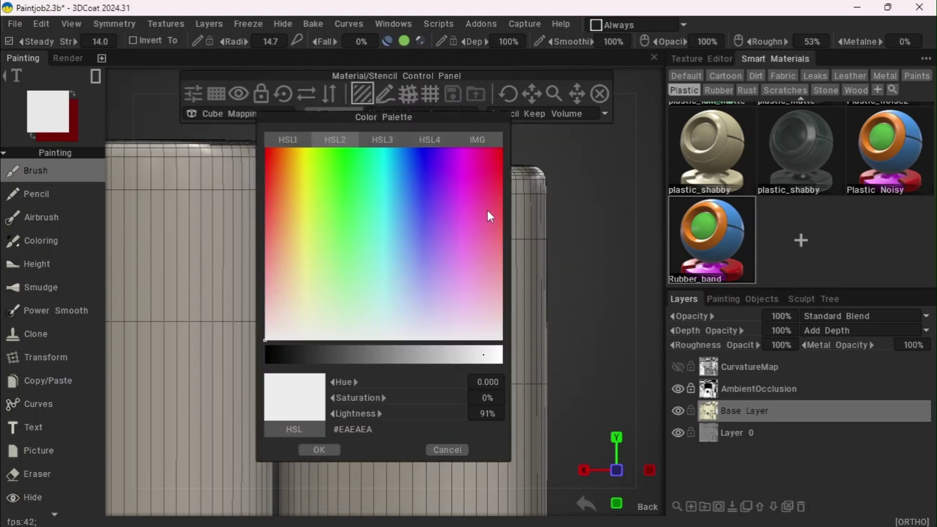
left_click(480, 141)
left_click(408, 229)
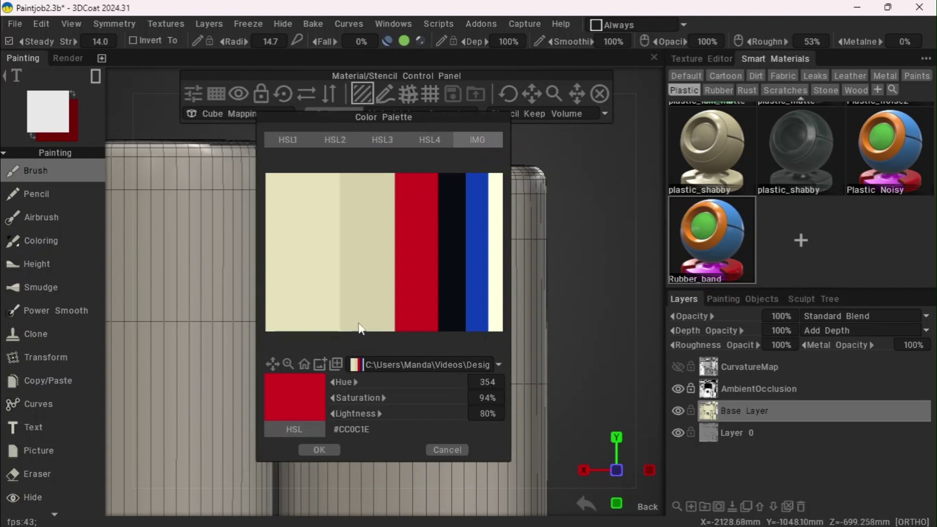
left_click(318, 450)
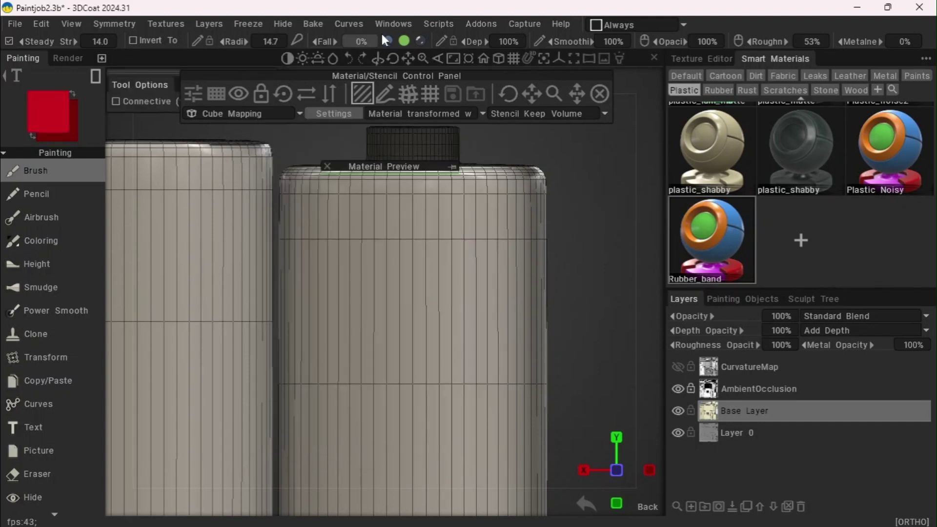
- Turn off Ignore Back Faces for the rectangle stroke mode
left_click_drag(409, 59, 445, 88)
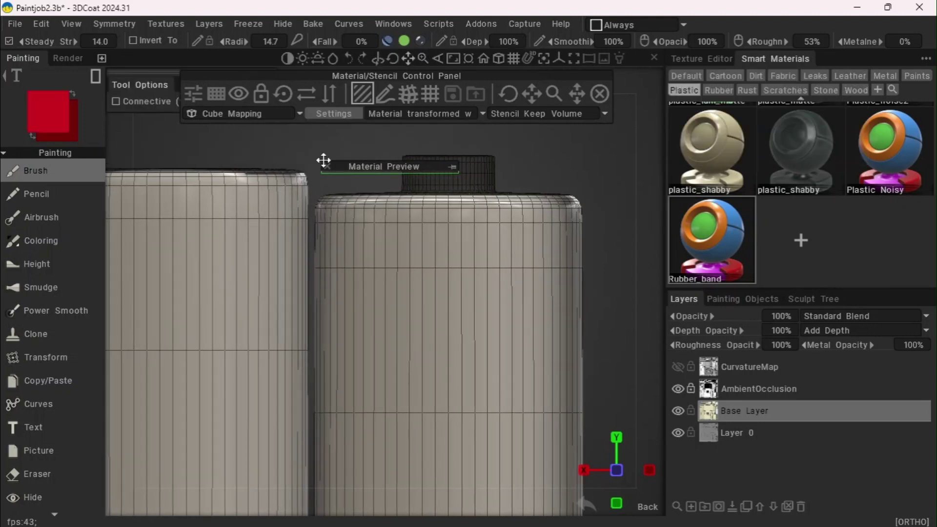
mouse_move(91, 76)
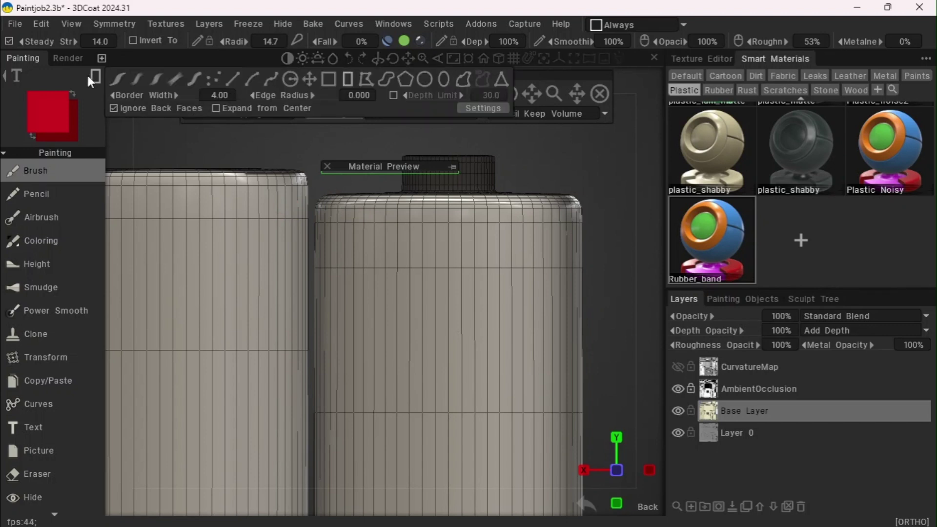
left_click(128, 108)
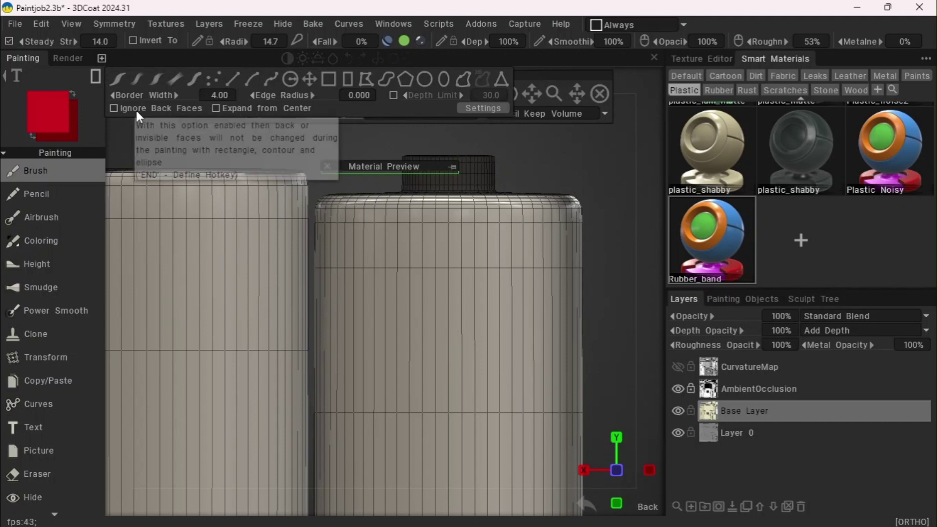
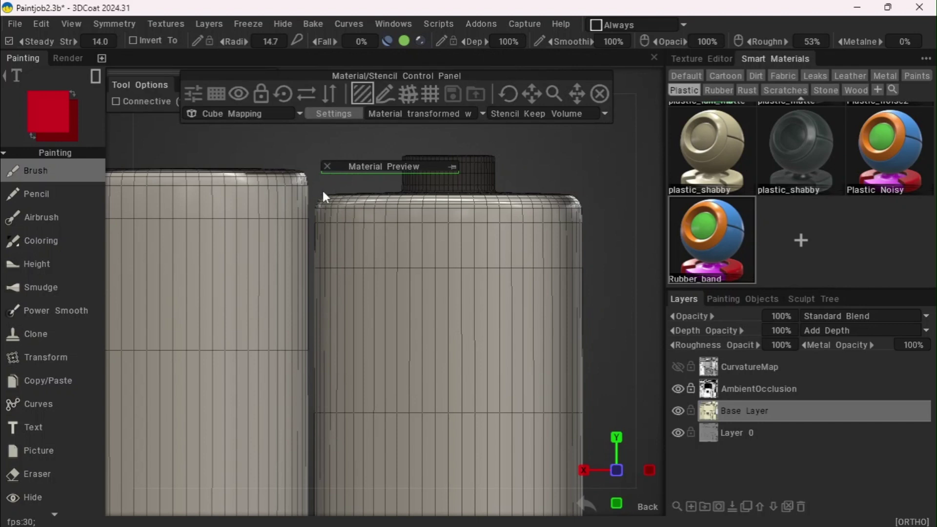
- Paint a red band over the terminal end of the rightmost battery, down to the wireframe loop below the shoulder, and check it from above
left_click_drag(365, 162, 218, 146)
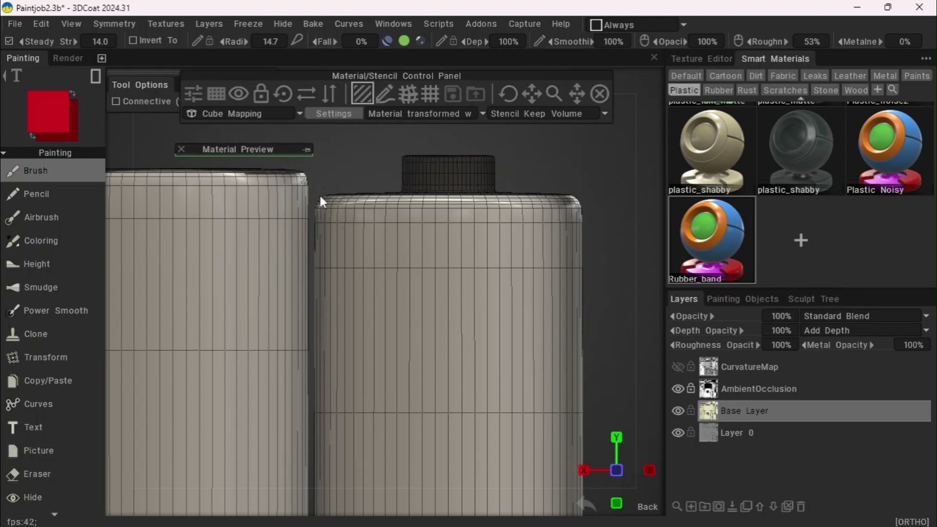
left_click(310, 177)
mouse_move(312, 176)
left_mouse_down()
mouse_move(321, 249)
mouse_move(321, 169)
mouse_move(311, 177)
mouse_move(364, 480)
mouse_move(355, 433)
mouse_move(699, 431)
mouse_move(594, 412)
left_mouse_up()
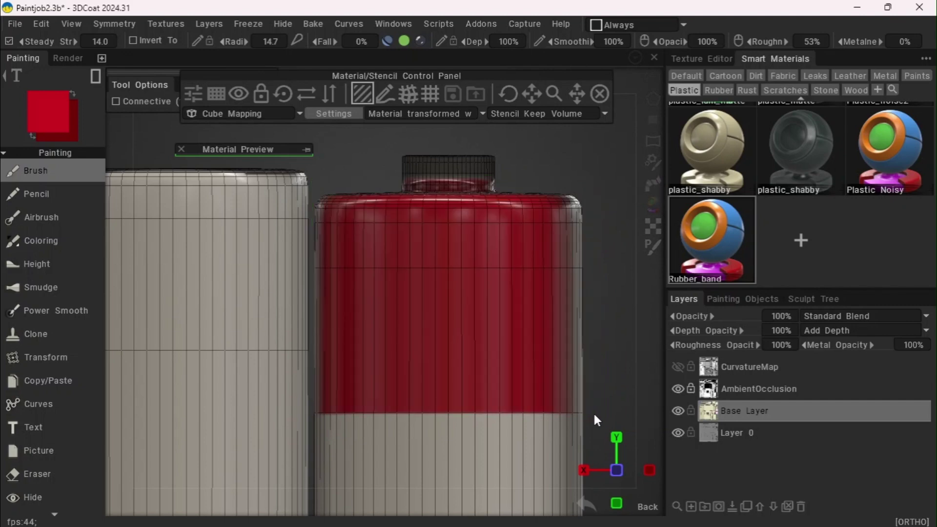
mouse_move(376, 65)
left_click_drag(390, 57, 382, 57)
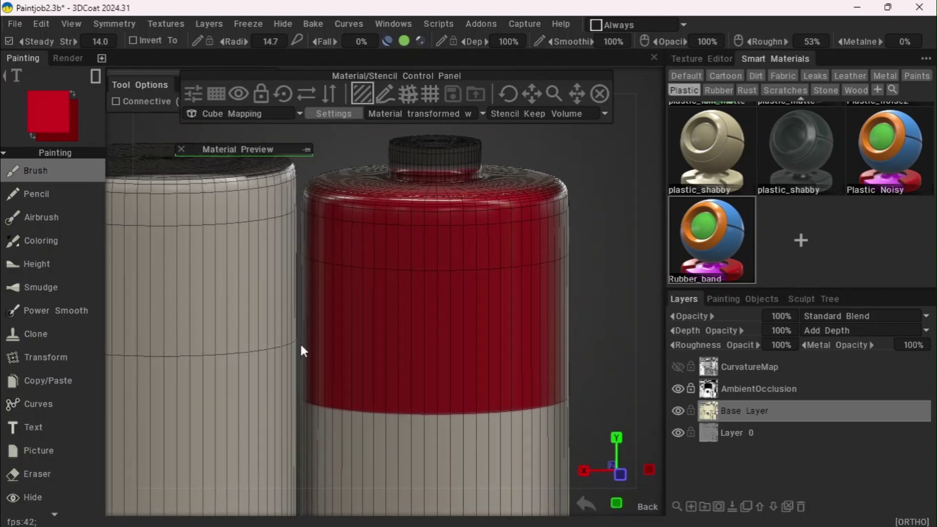
key("KP_2")
- Paint a matching red band over the lower, terminal end of the second battery from the right
mouse_move(393, 77)
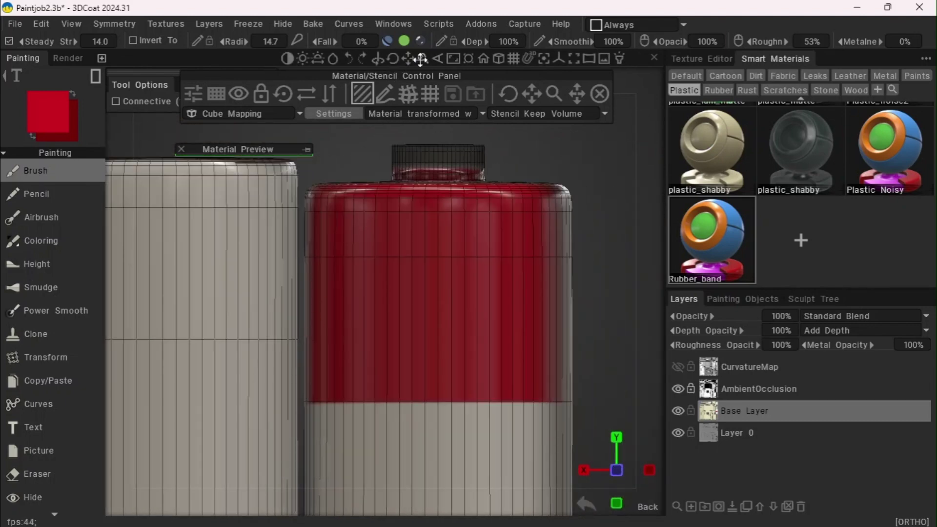
left_click_drag(421, 60, 458, 77)
left_click_drag(260, 259, 560, 506)
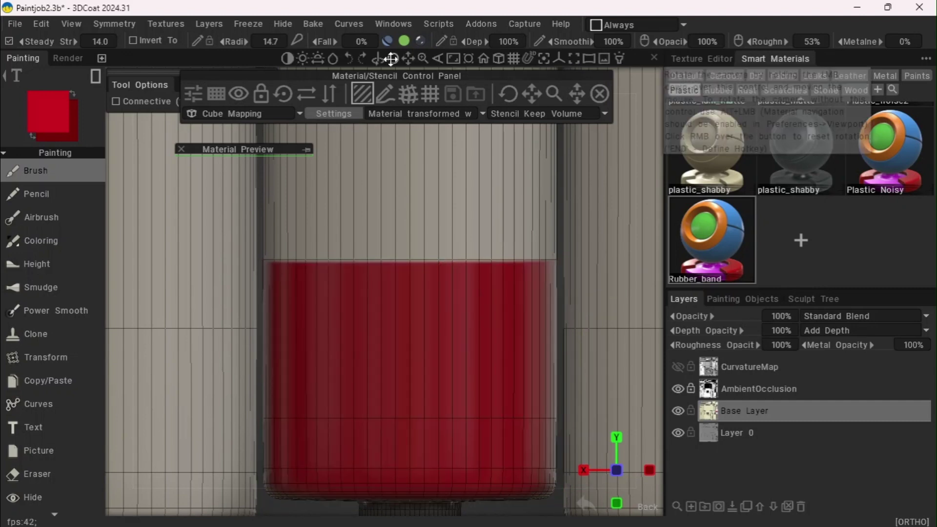
- Paint the red band over the upper, terminal end of the second battery from the left
left_click_drag(391, 59, 430, 69)
key("KP_2")
left_click_drag(259, 321, 500, 408)
left_click_drag(393, 59, 425, 66)
key("KP_2")
left_click_drag(408, 59, 425, 69)
left_click_drag(409, 59, 425, 72)
left_click_drag(408, 58, 404, 61)
mouse_move(225, 162)
left_mouse_down()
mouse_move(403, 365)
mouse_move(521, 406)
mouse_move(320, 209)
mouse_move(224, 154)
left_mouse_up()
key("ctrl+z")
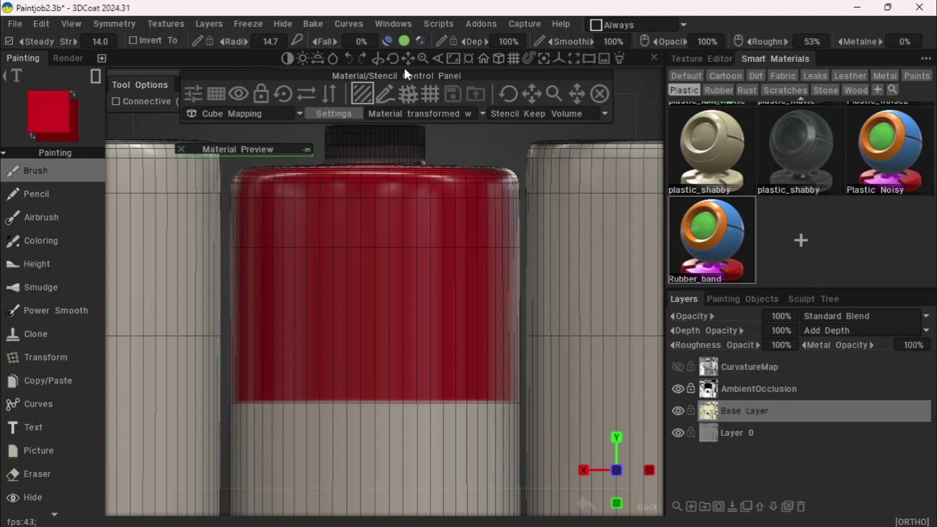
- Paint the red band over the lower, terminal end of the leftmost battery
left_click_drag(423, 59, 412, 55)
left_click_drag(423, 59, 424, 67)
left_click_drag(409, 58, 424, 66)
left_click_drag(409, 58, 407, 56)
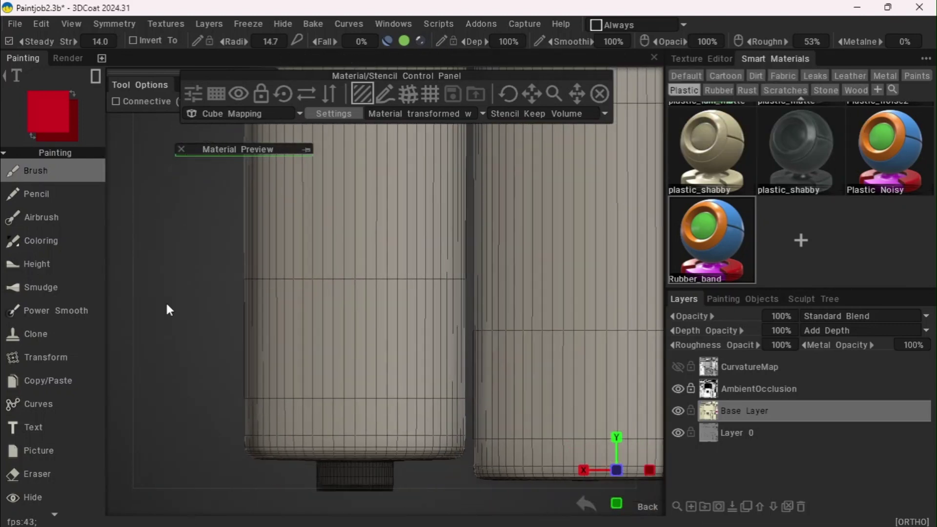
left_click_drag(233, 274, 469, 460)
left_click_drag(422, 59, 420, 52)
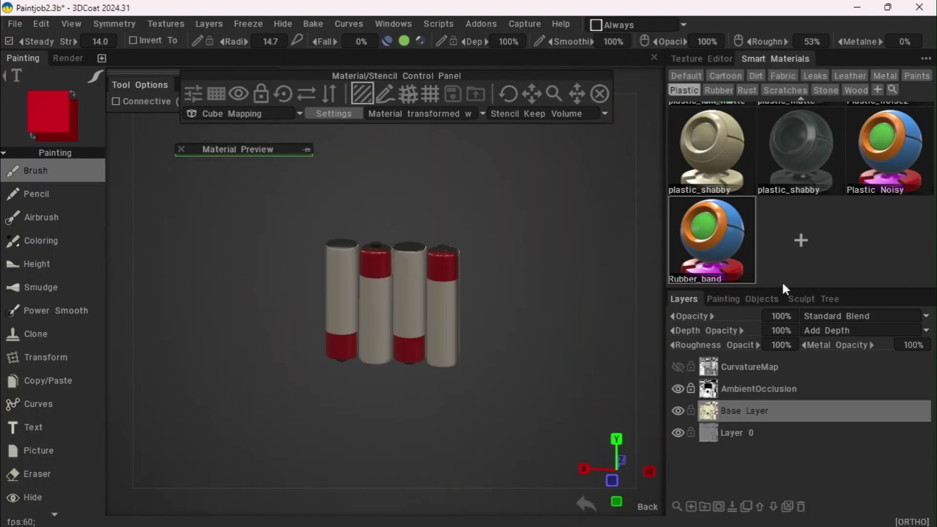
- Unhide the Plane.002 and Plane.003 painting objects and bring the calculator's front into view
left_click(756, 298)
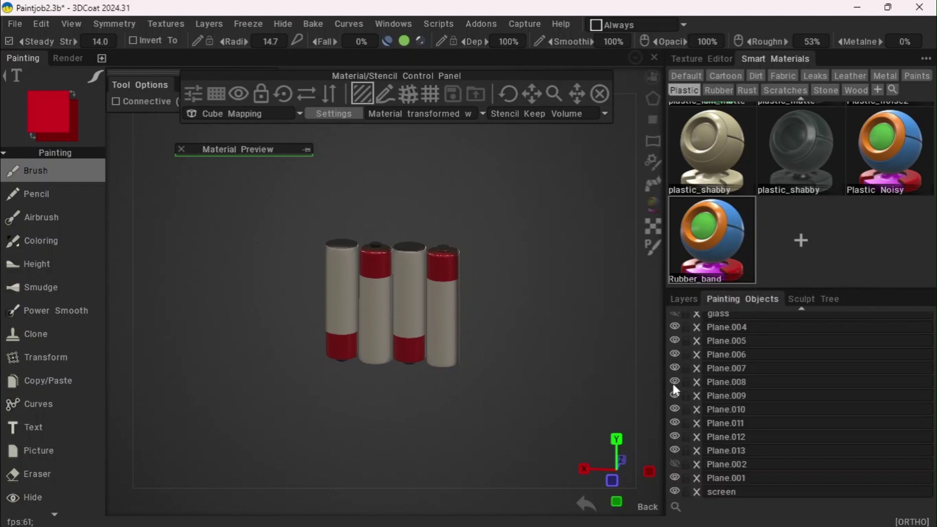
left_click(675, 464)
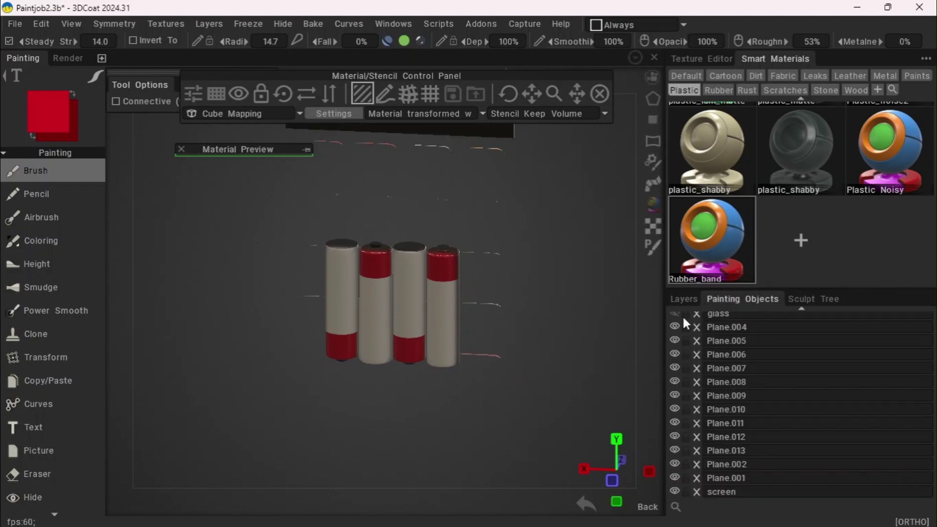
scroll(683, 367, "up", 1)
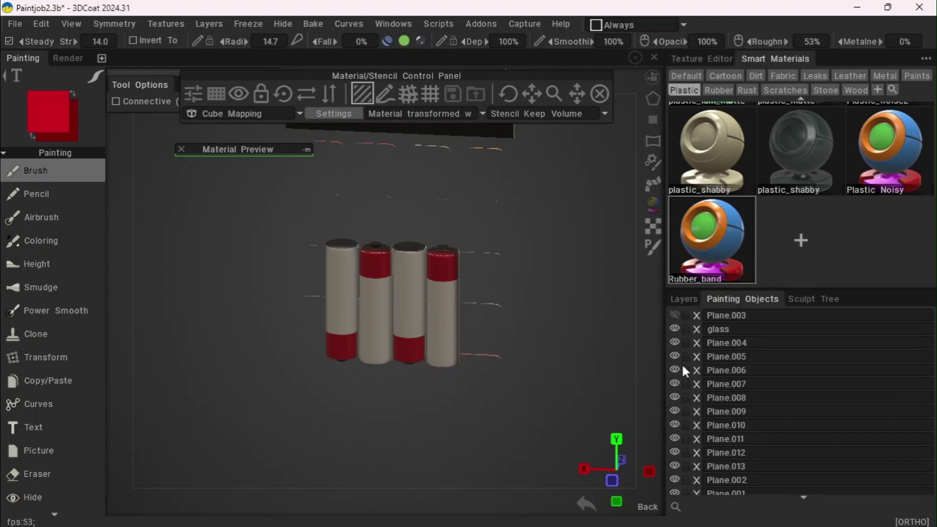
left_click(674, 315)
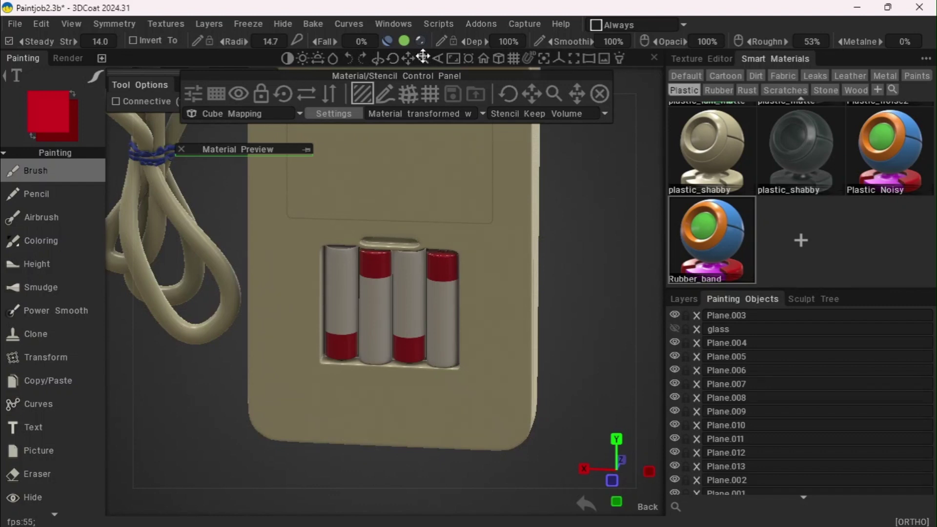
left_click_drag(423, 57, 423, 57)
left_click_drag(525, 356, 187, 301)
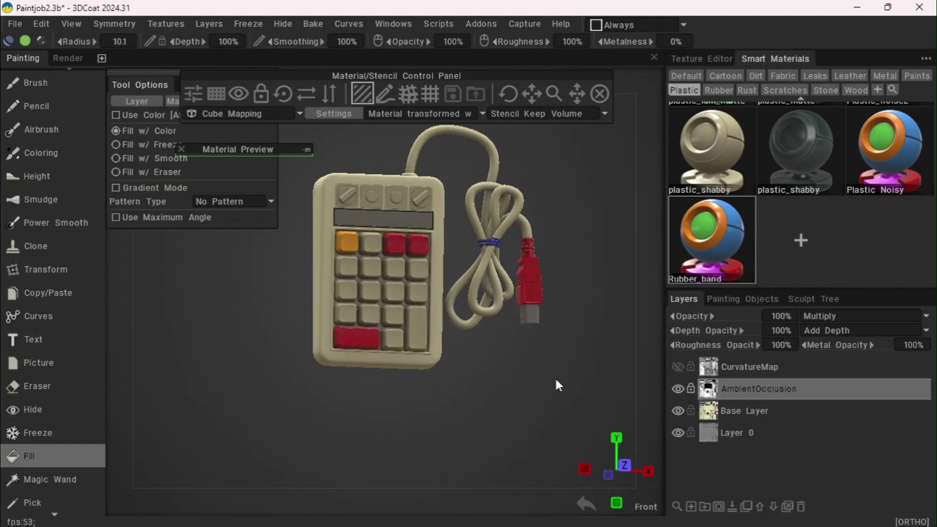
left_click_drag(584, 415, 512, 415)
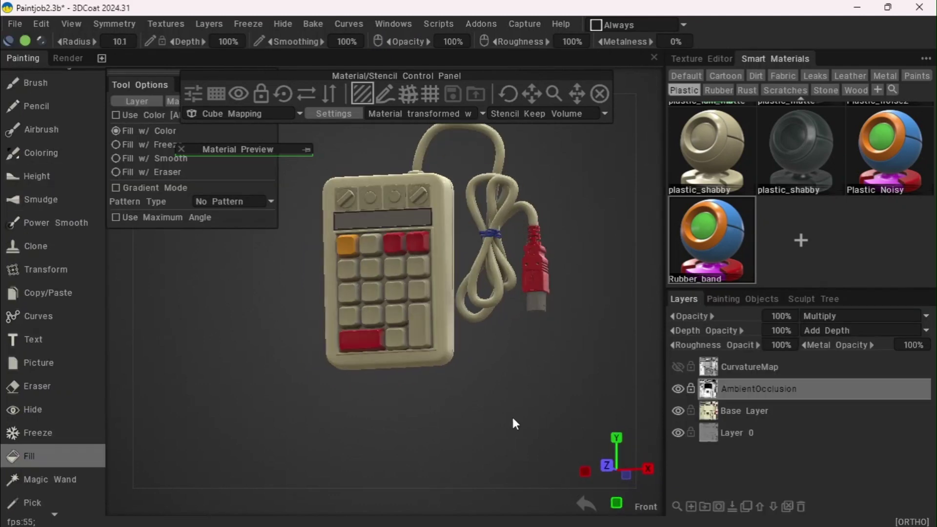
left_click_drag(410, 56, 368, 69)
- Create and save a new metallic smart material in the Default category with 24% roughness and 100% metalness
scroll(792, 201, "up", 6)
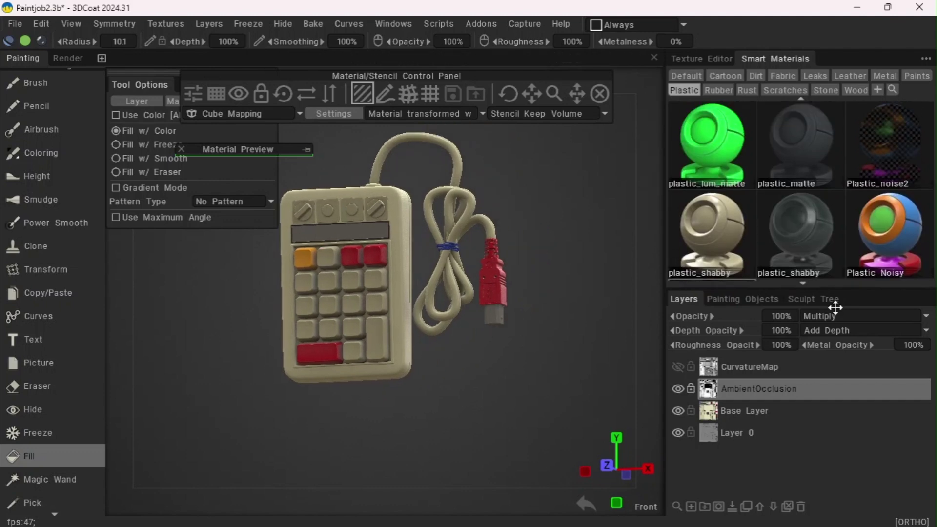
left_click(684, 74)
mouse_move(760, 230)
scroll(761, 220, "down", 10)
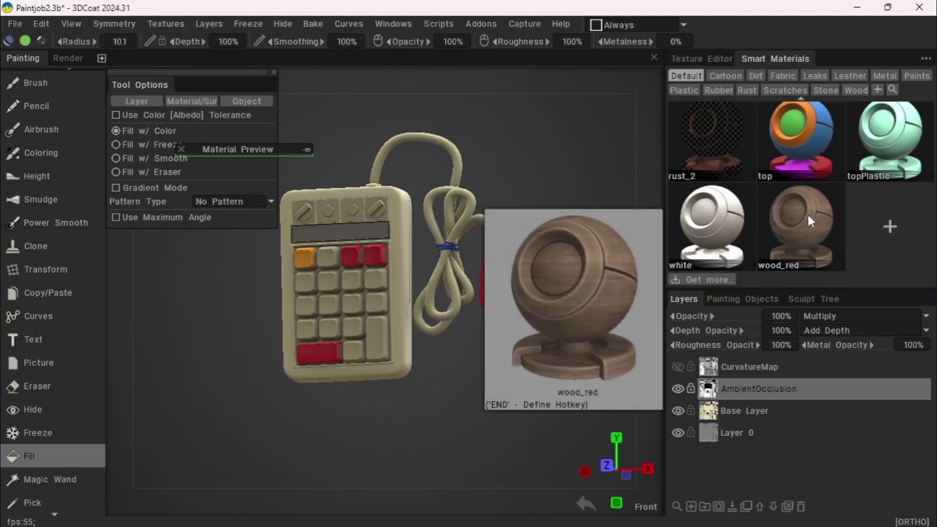
scroll(820, 230, "up", 2)
scroll(807, 196, "down", 2)
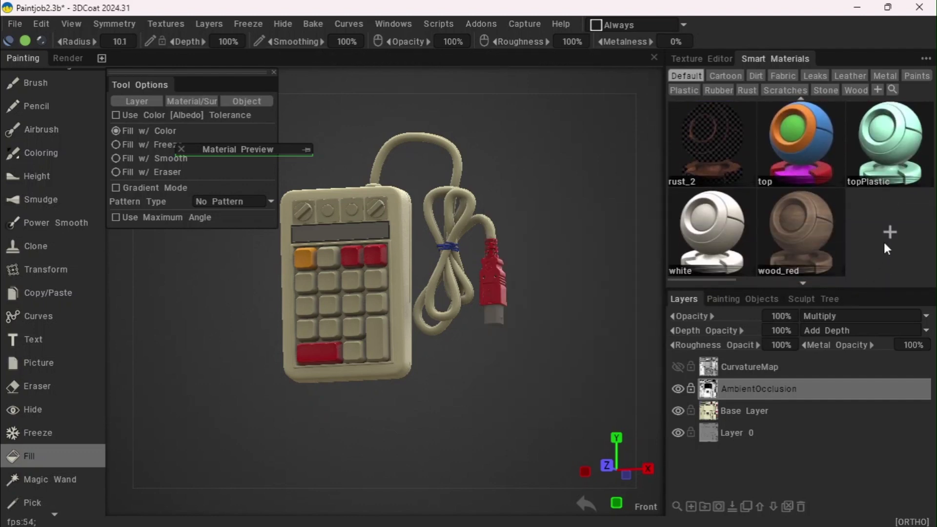
left_click(889, 234)
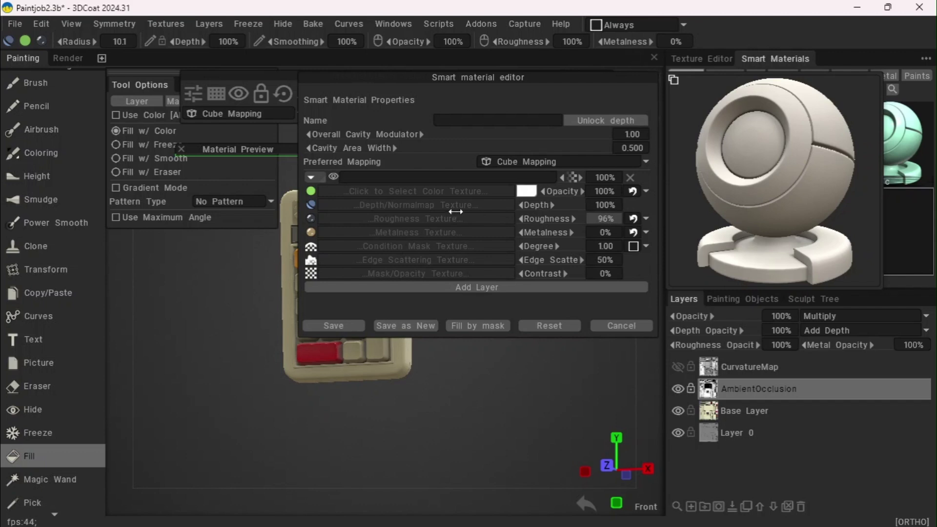
left_click_drag(456, 212, 483, 212)
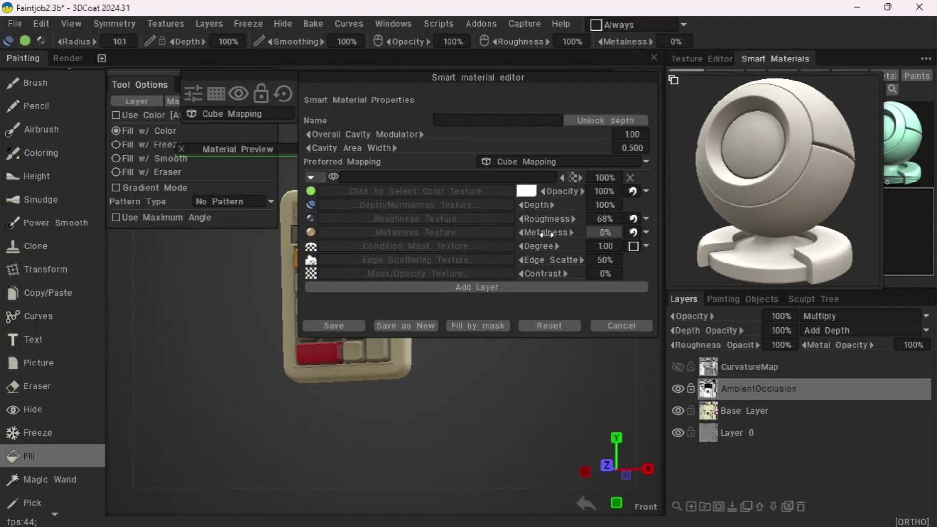
left_click_drag(547, 234, 503, 218)
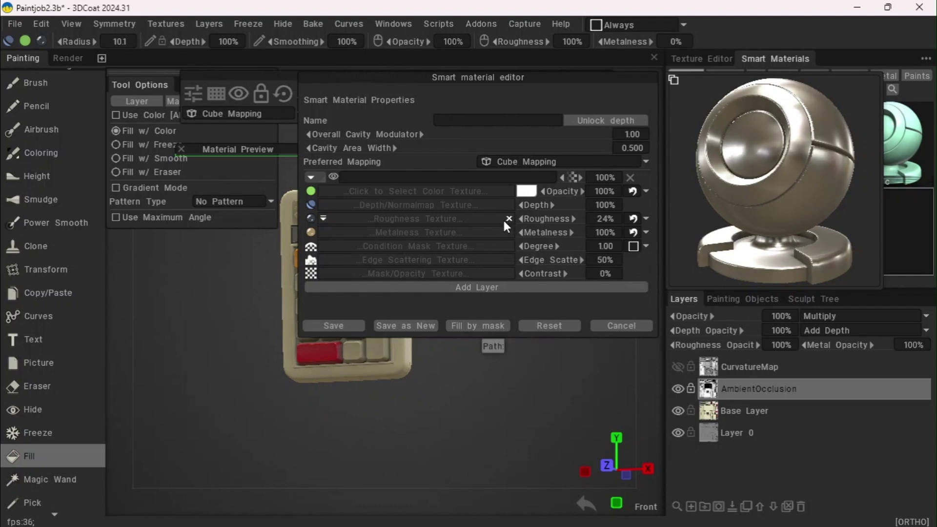
left_click(339, 325)
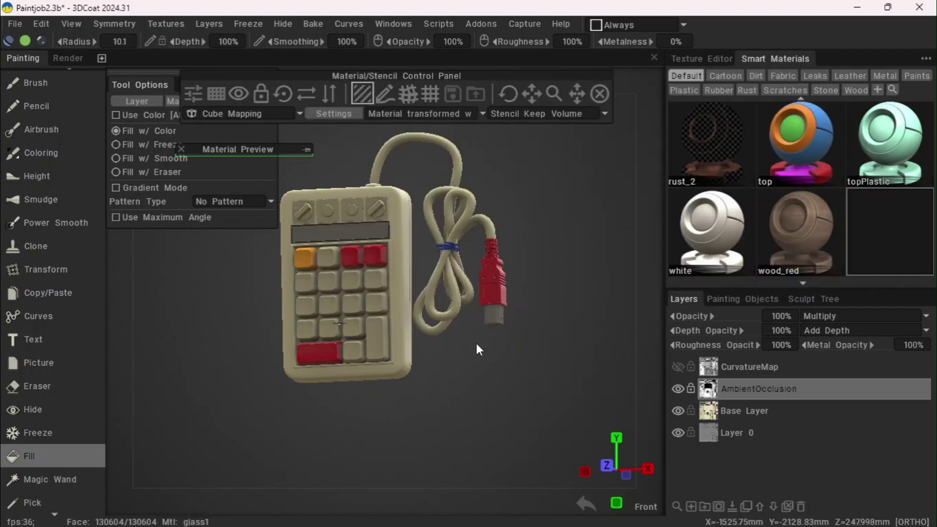
- Fill the metal plug of the USB connector on the Base Layer with the new metallic smart material
mouse_move(455, 49)
mouse_move(409, 58)
left_mouse_down()
mouse_move(429, 58)
mouse_move(420, 59)
left_mouse_up()
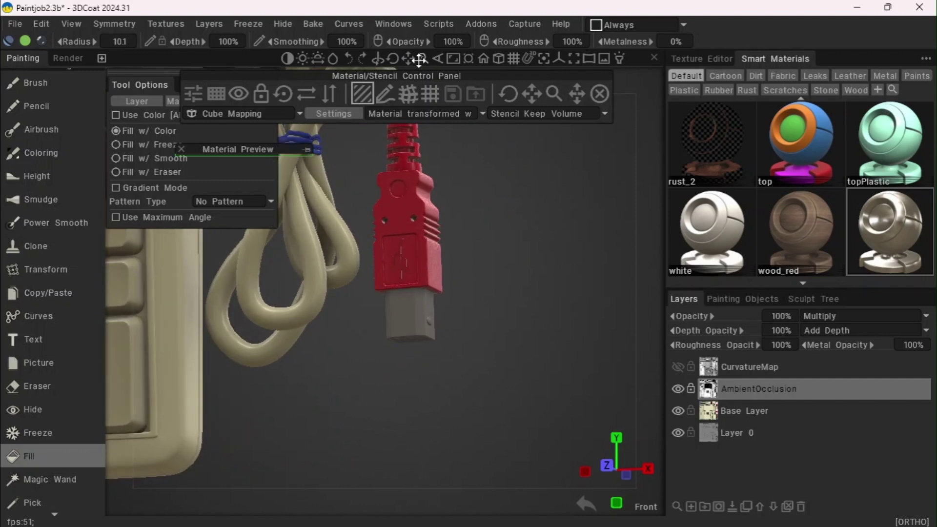
left_click(410, 314)
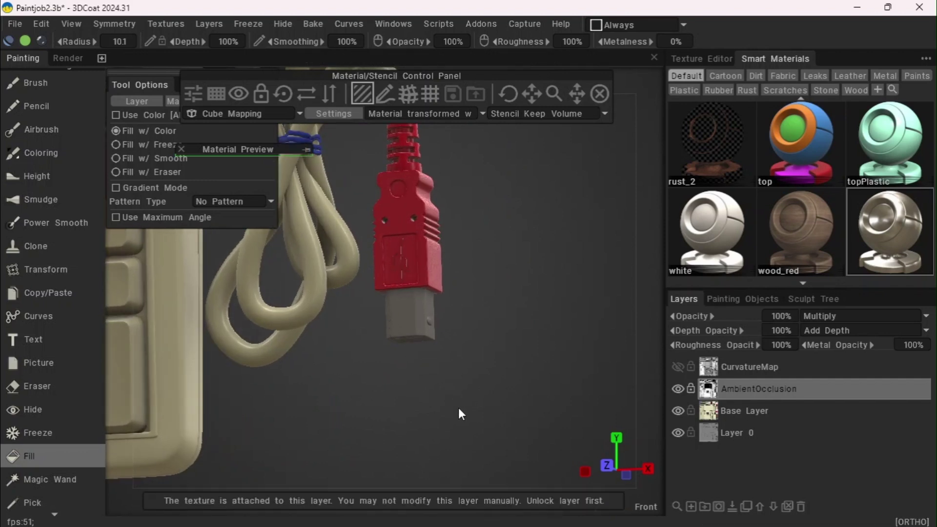
left_click(737, 411)
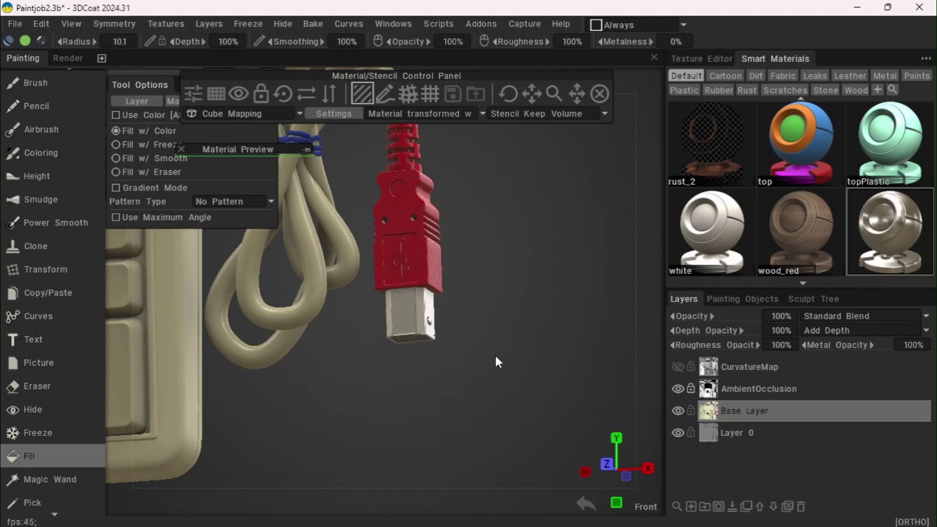
- Disable the depth channel for painting, with the inside of the USB plug in close view
left_click_drag(496, 355, 540, 297)
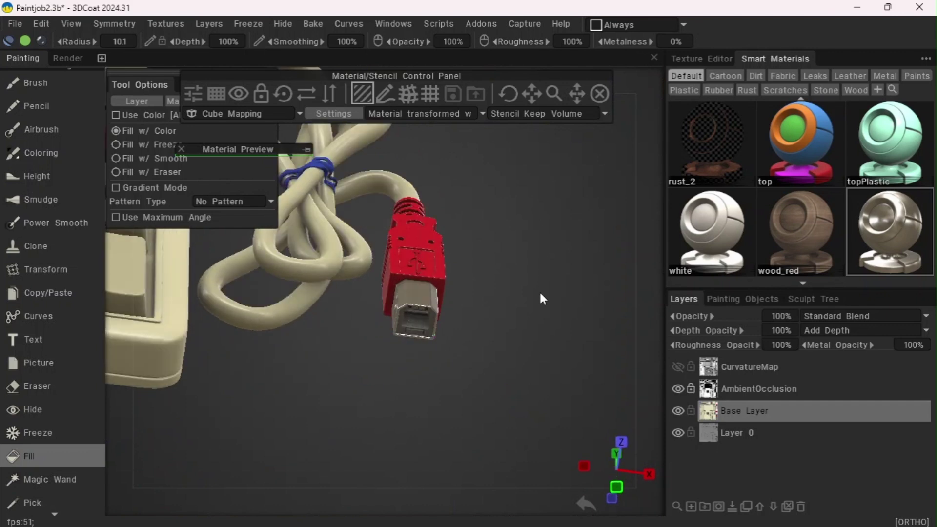
mouse_move(451, 50)
mouse_move(424, 57)
left_mouse_down()
mouse_move(432, 53)
mouse_move(423, 57)
left_mouse_up()
left_click(8, 41)
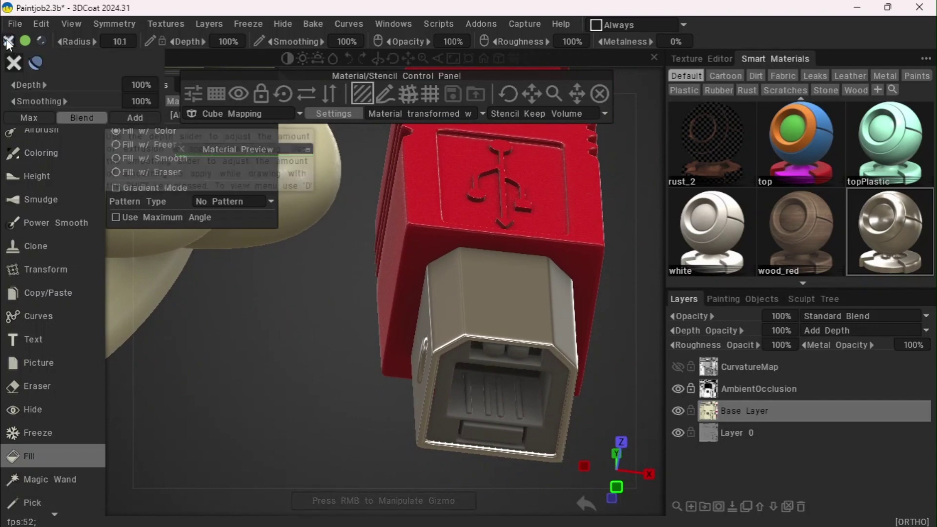
- Fill the inside of the USB plug on the Base Layer with the "white" smart material
mouse_move(783, 239)
scroll(781, 235, "down", 1)
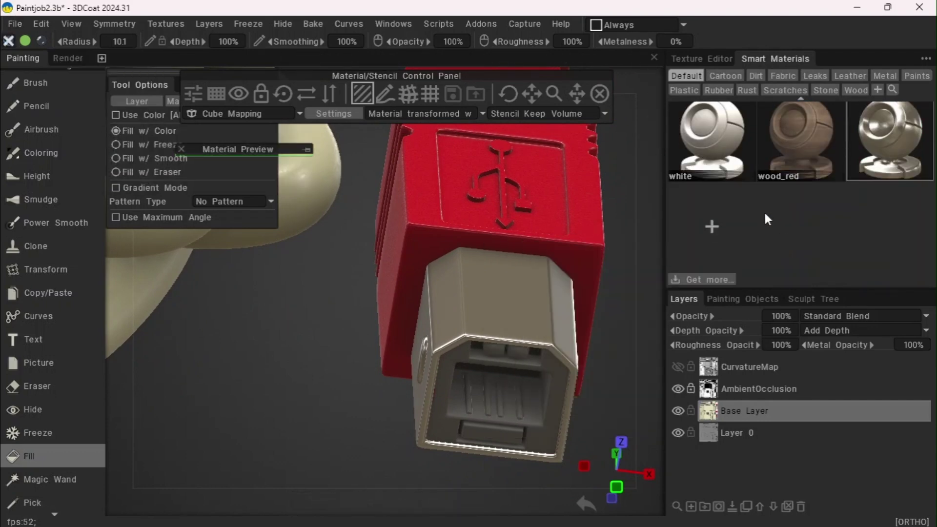
double_click(720, 142)
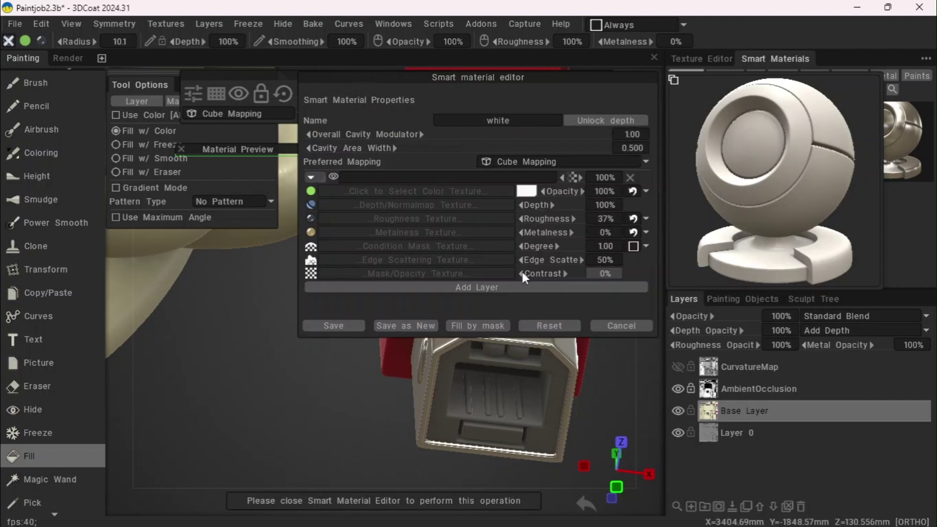
left_click(622, 326)
mouse_move(20, 42)
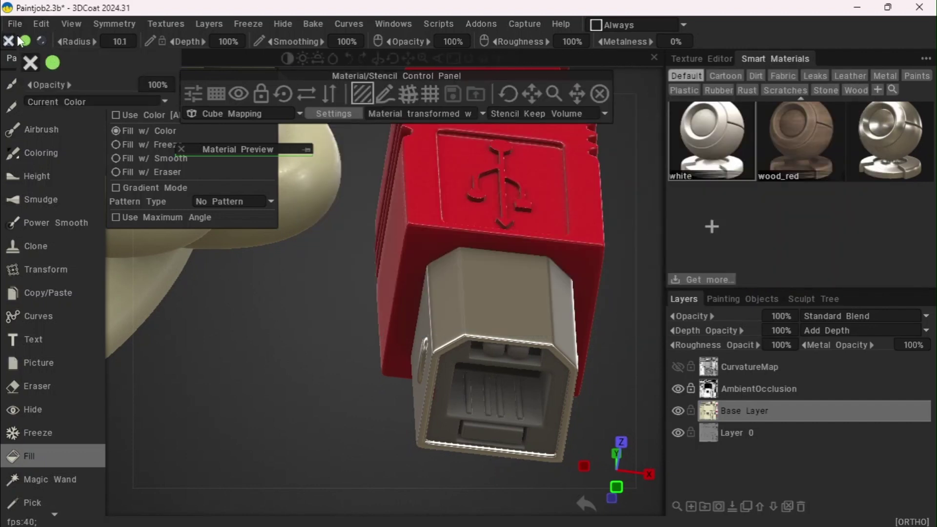
left_click(447, 397)
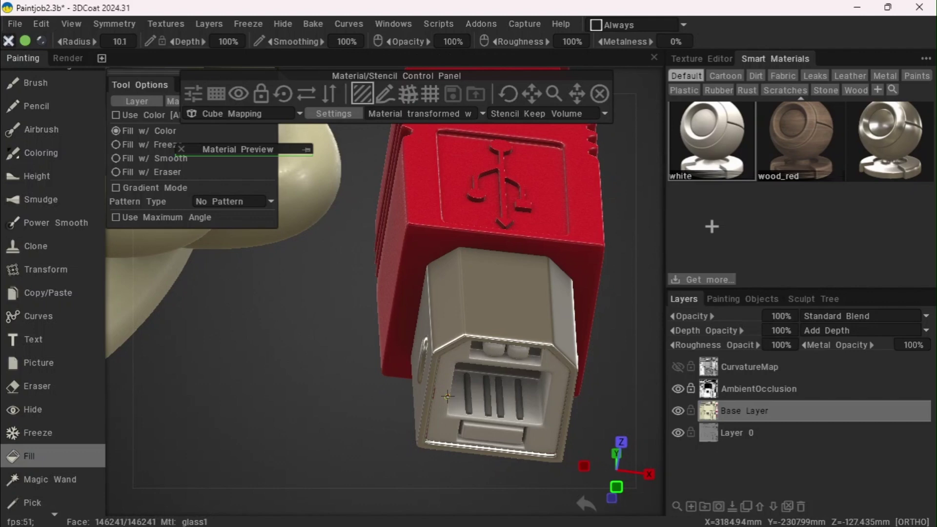
mouse_move(281, 390)
left_mouse_down()
mouse_move(237, 380)
mouse_move(187, 389)
mouse_move(257, 381)
mouse_move(314, 325)
mouse_move(303, 382)
mouse_move(273, 399)
left_mouse_up()
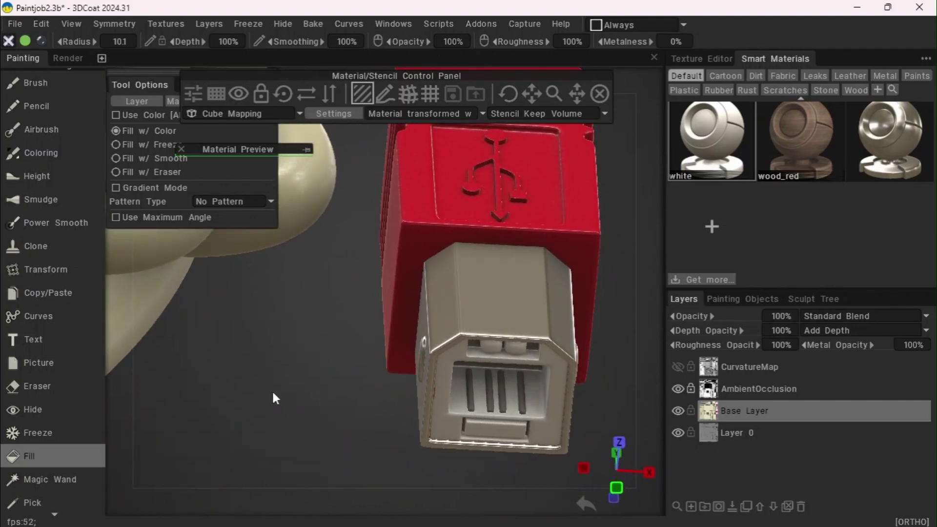
- Change the color of the unnamed metallic smart material in the Default category to a light yellow for a gold look and save it
scroll(788, 173, "up", 2)
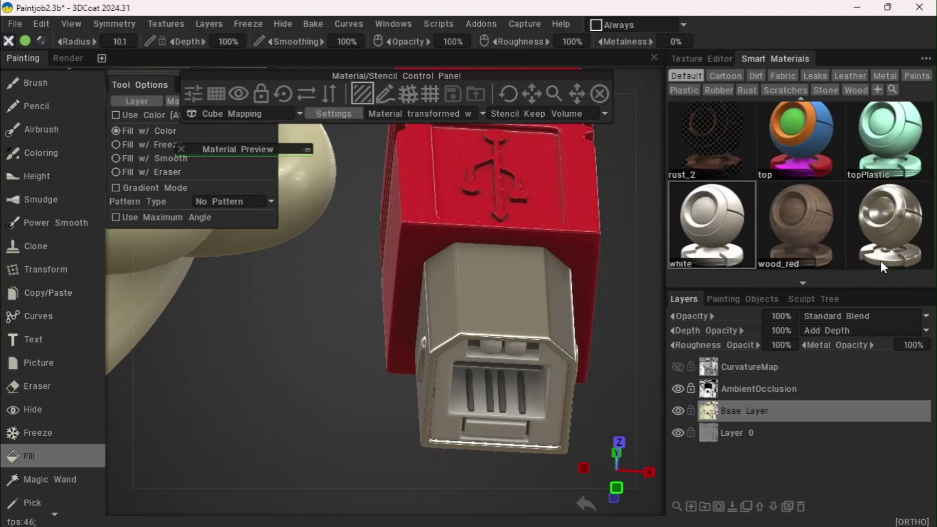
double_click(879, 226)
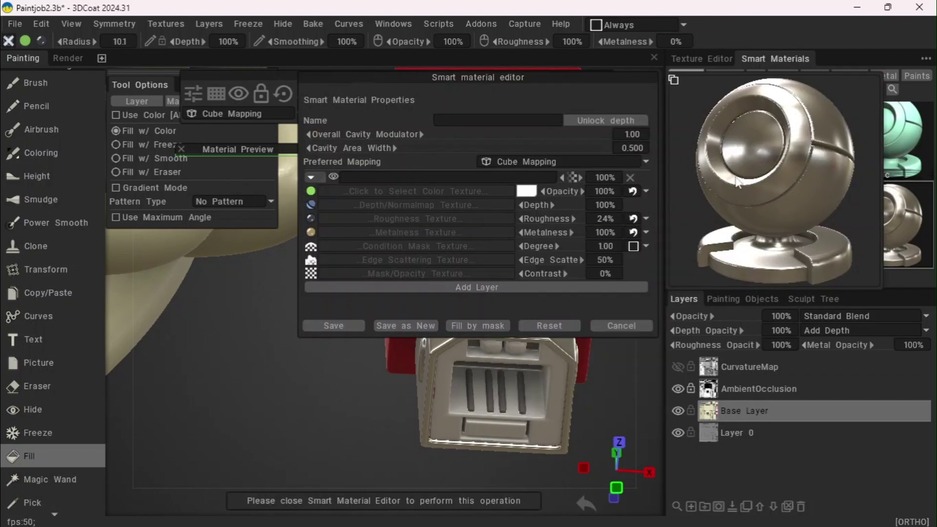
left_click(526, 191)
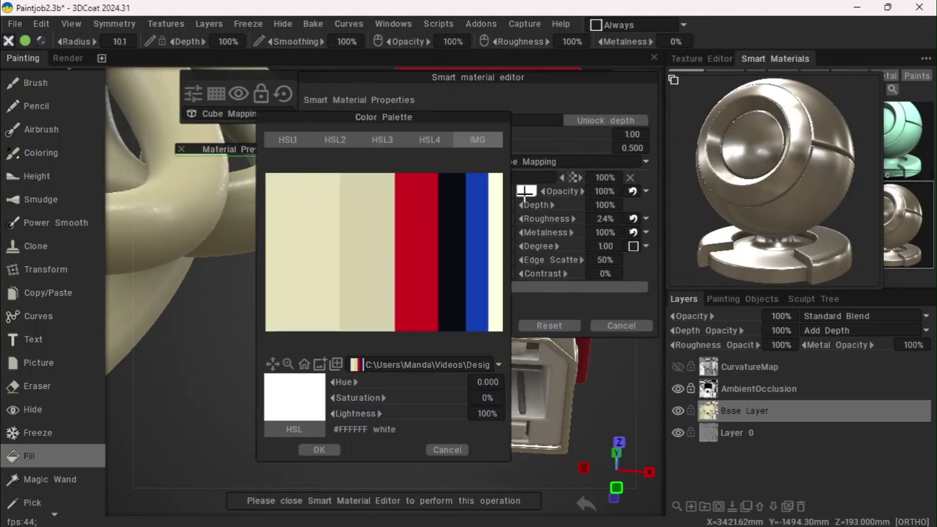
left_click(336, 142)
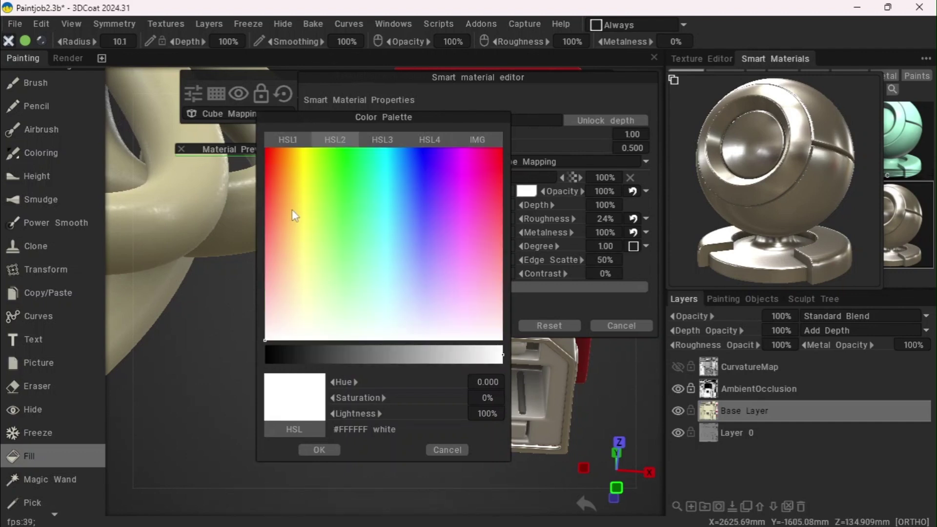
left_click_drag(304, 228, 303, 282)
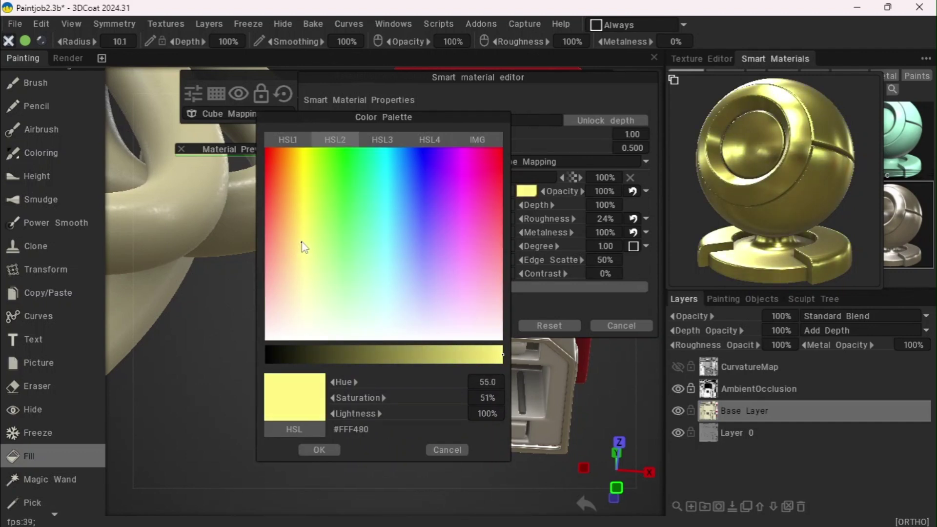
mouse_move(303, 246)
left_mouse_down()
mouse_move(299, 236)
mouse_move(303, 257)
left_mouse_up()
left_click(318, 450)
left_click(332, 325)
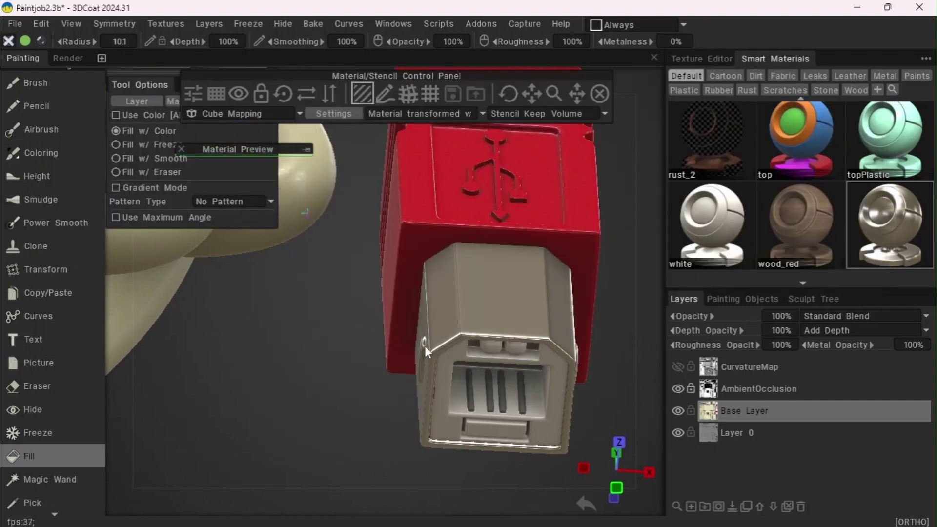
- Fill the four contact pins inside the USB plug with the gold metallic smart material
left_click(473, 395)
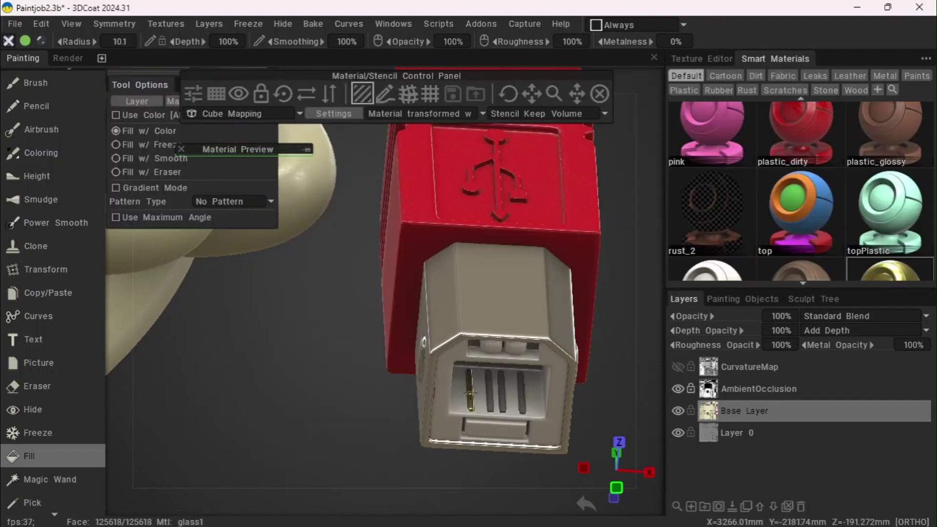
left_click(503, 386)
left_click(521, 393)
- Switch to a perspective view and examine the gold contacts and the plug's interior from several angles
mouse_move(412, 58)
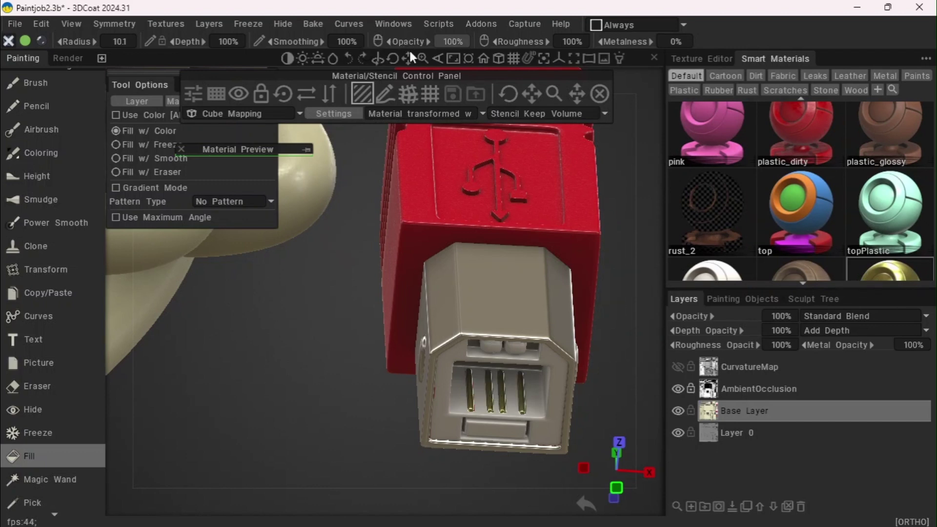
left_click_drag(410, 59, 424, 57)
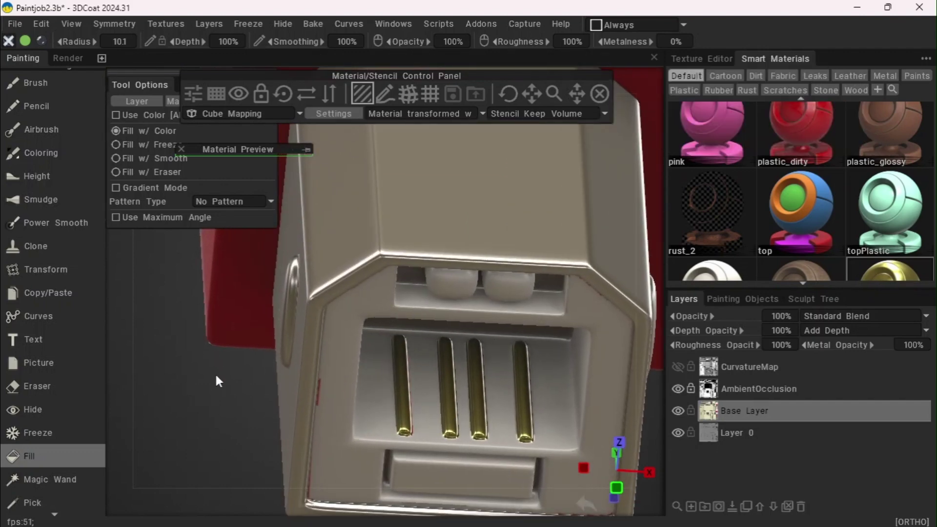
left_click_drag(216, 398, 220, 419)
key("5")
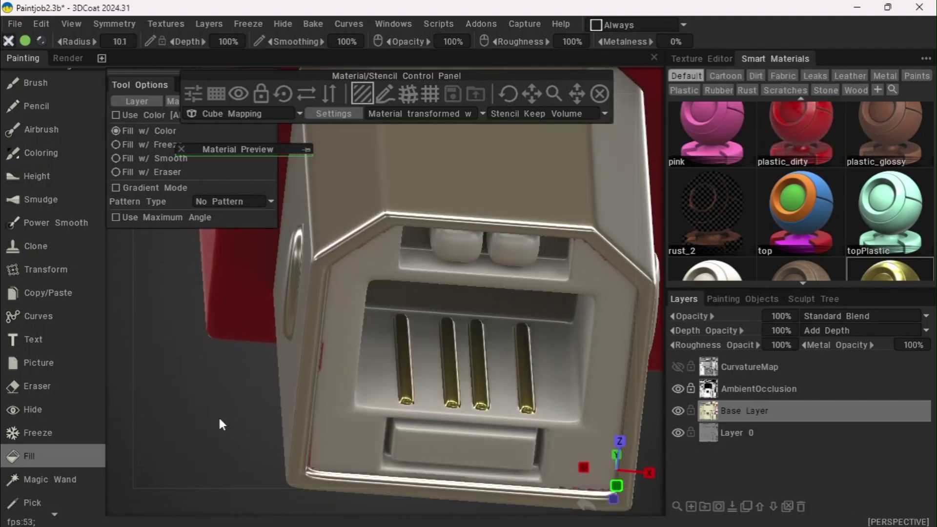
mouse_move(422, 55)
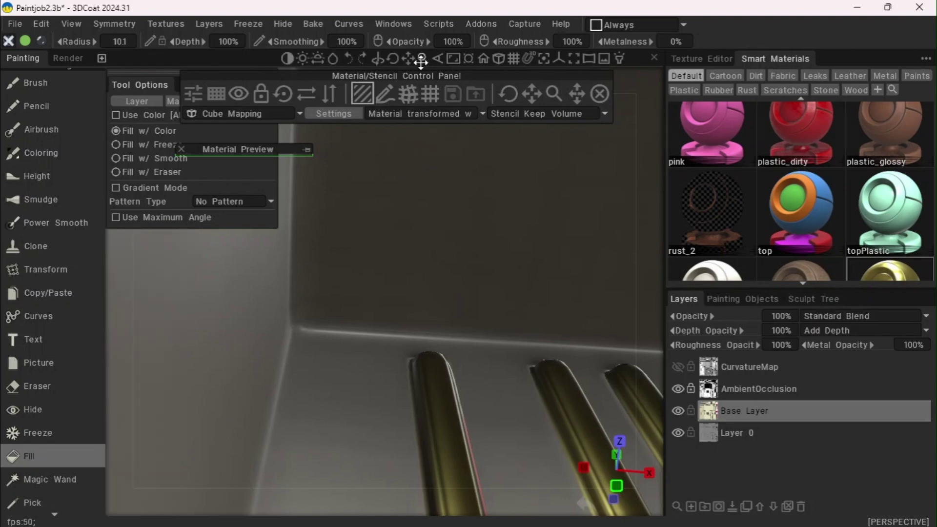
left_click_drag(420, 61, 421, 63)
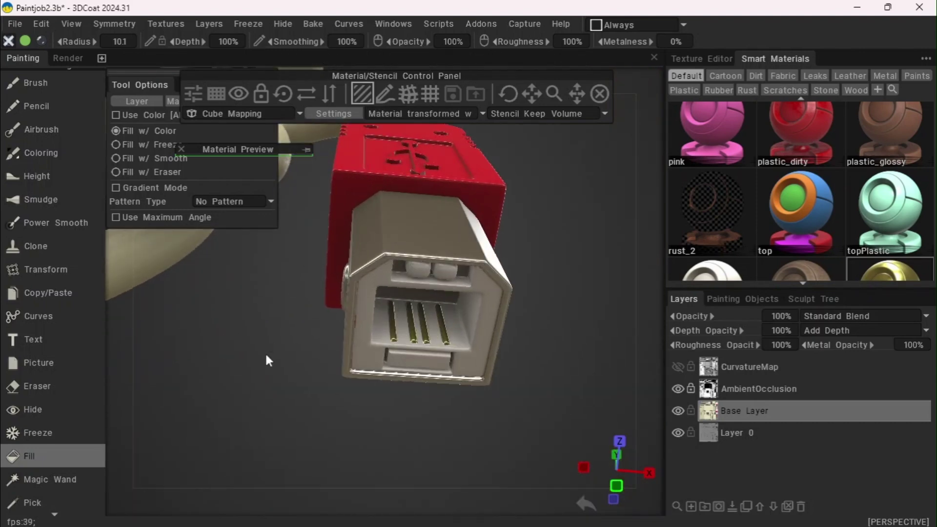
left_click_drag(264, 360, 227, 337)
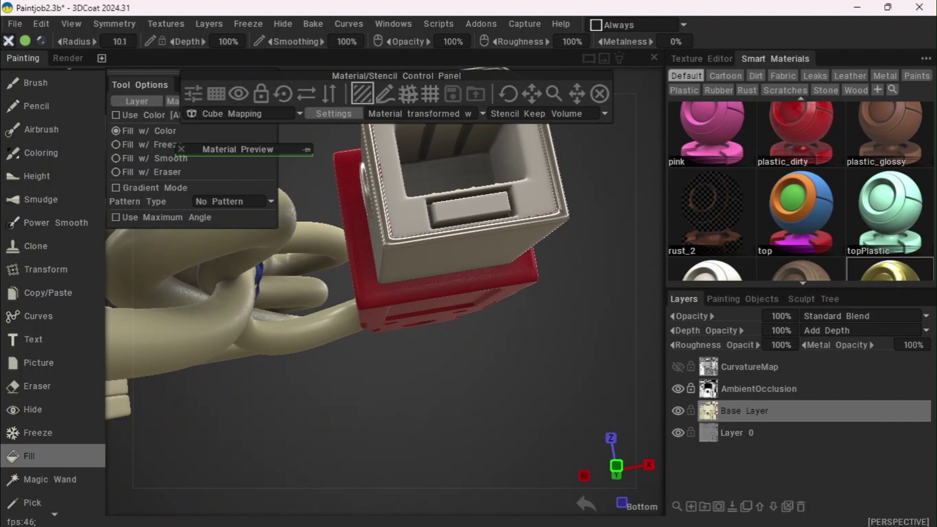
left_click_drag(408, 60, 408, 61)
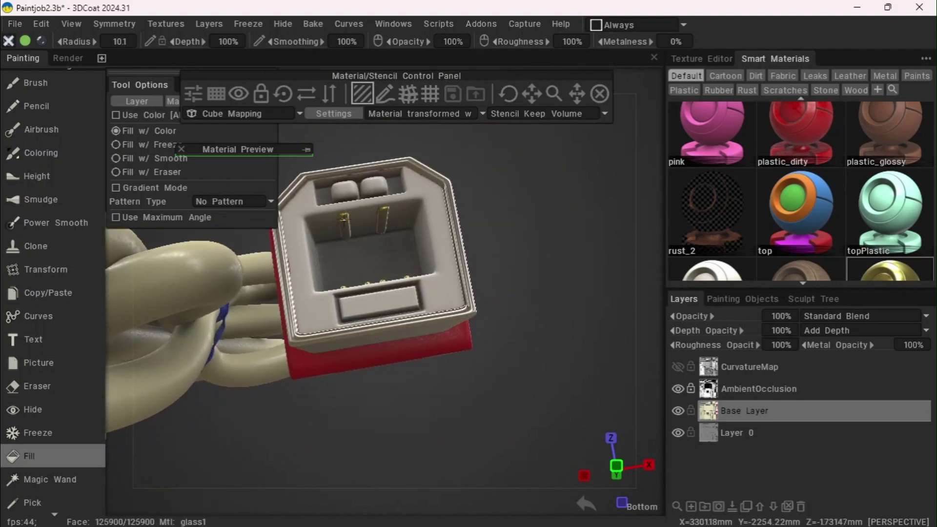
mouse_move(438, 67)
left_click_drag(423, 59, 372, 160)
left_click_drag(380, 254, 402, 407)
- Frame the calculator's display in a front orthographic view and look through the Default smart materials
mouse_move(413, 59)
left_mouse_down()
mouse_move(521, 131)
mouse_move(413, 58)
mouse_move(423, 61)
left_mouse_up()
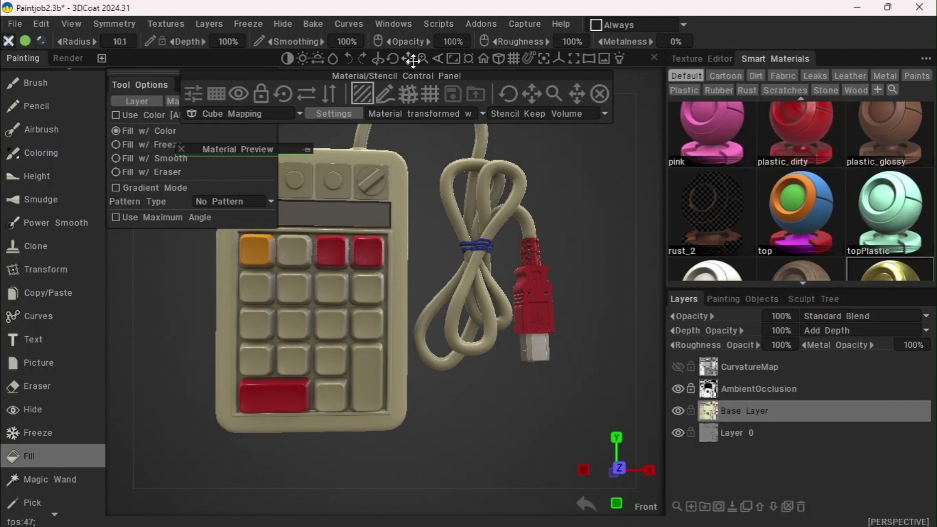
left_click_drag(398, 60, 399, 59)
key("KP_2")
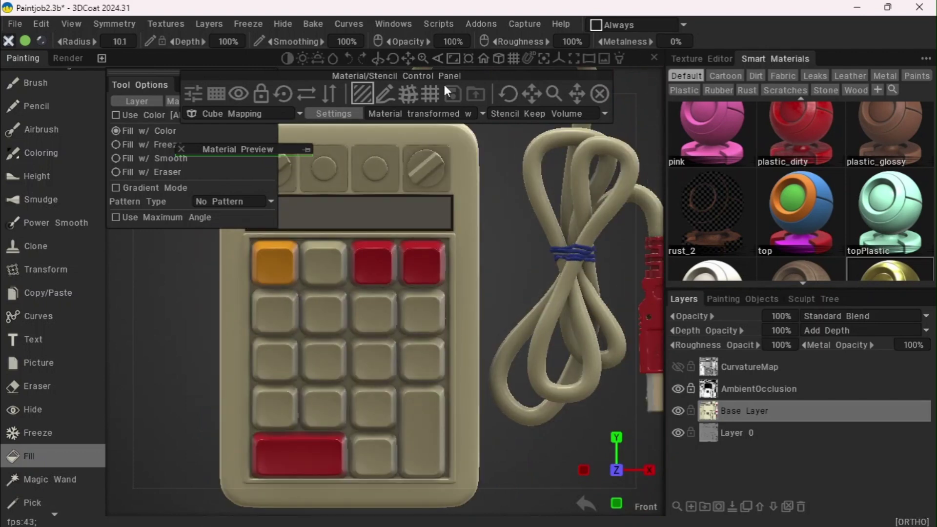
left_click_drag(415, 57, 491, 108)
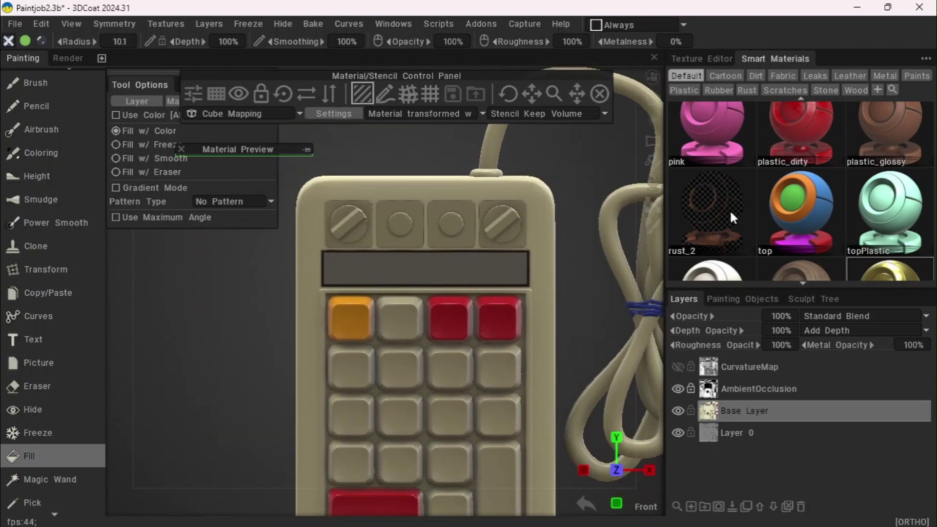
left_click_drag(418, 57, 418, 58)
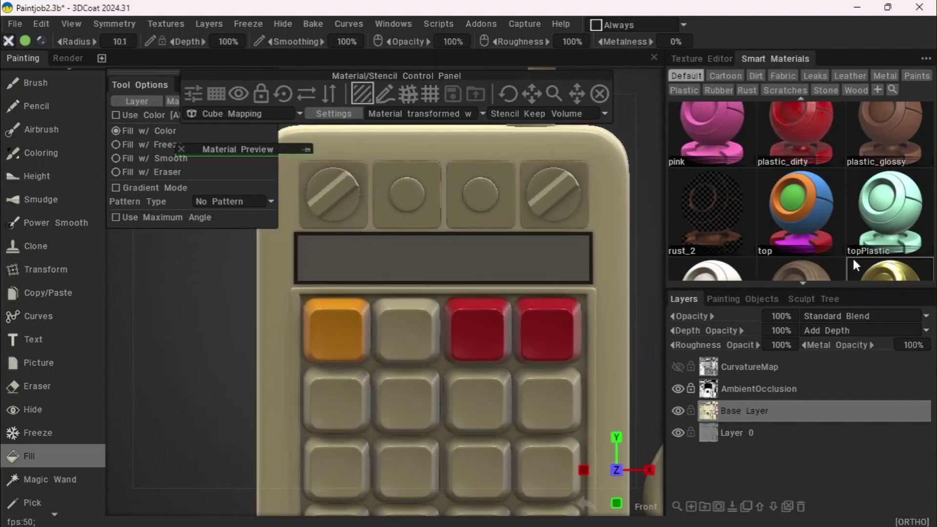
scroll(853, 257, "down", 3)
scroll(854, 263, "up", 1)
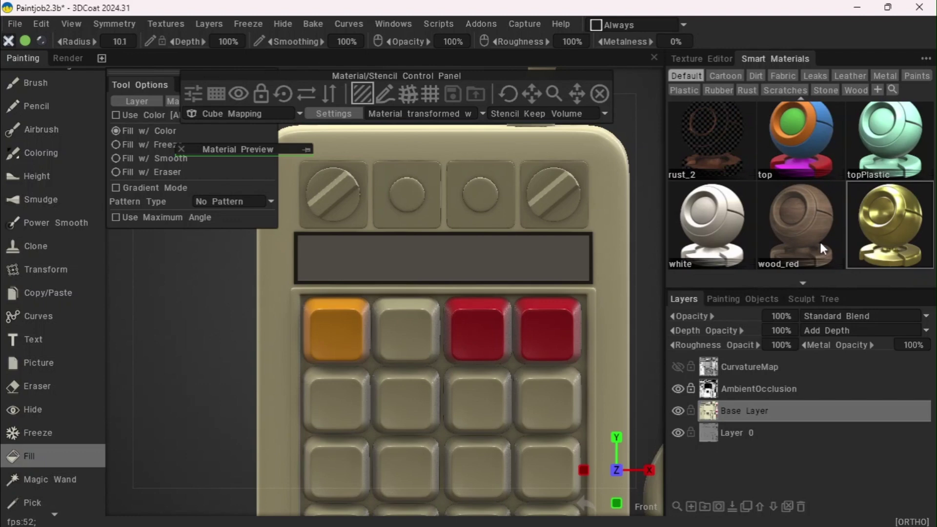
scroll(819, 241, "down", 1)
scroll(706, 205, "up", 1)
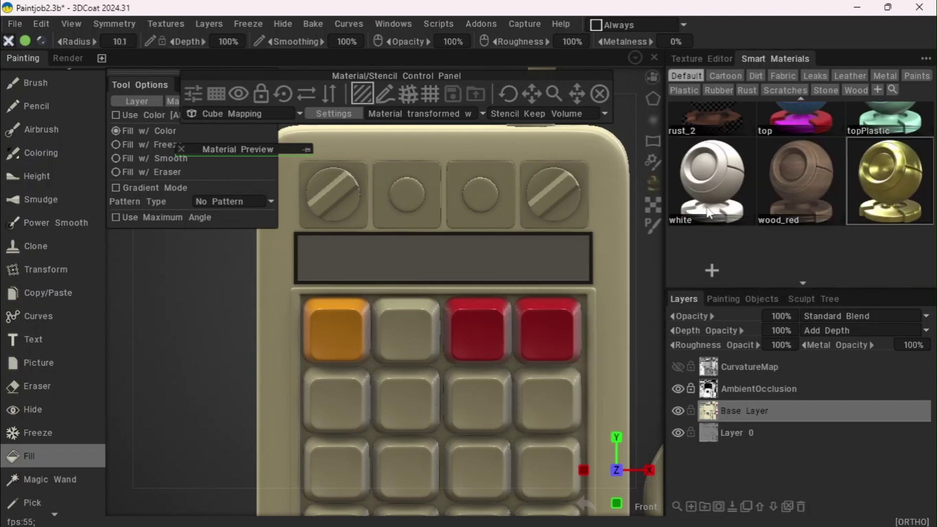
- Set the roughness of the Rubber_band smart material in the Plastic category to 19% and save the material
left_click(689, 91)
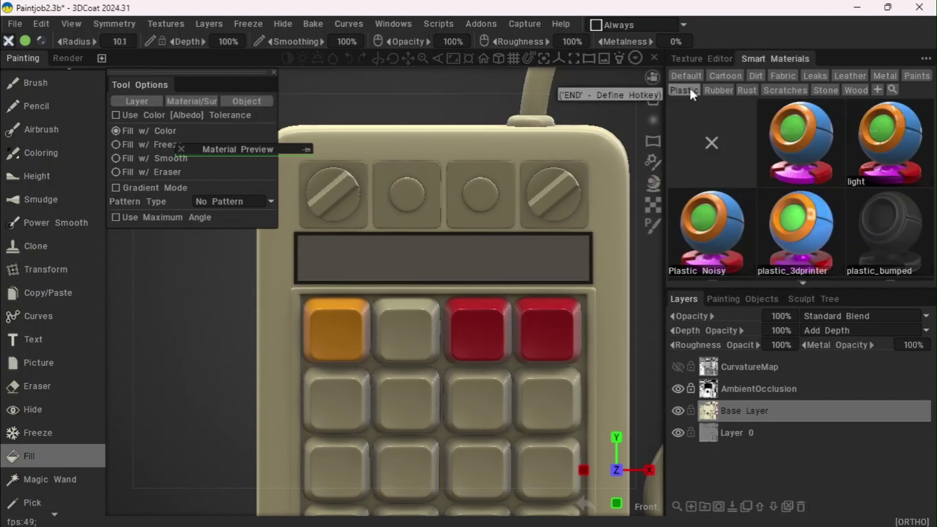
scroll(730, 165, "down", 3)
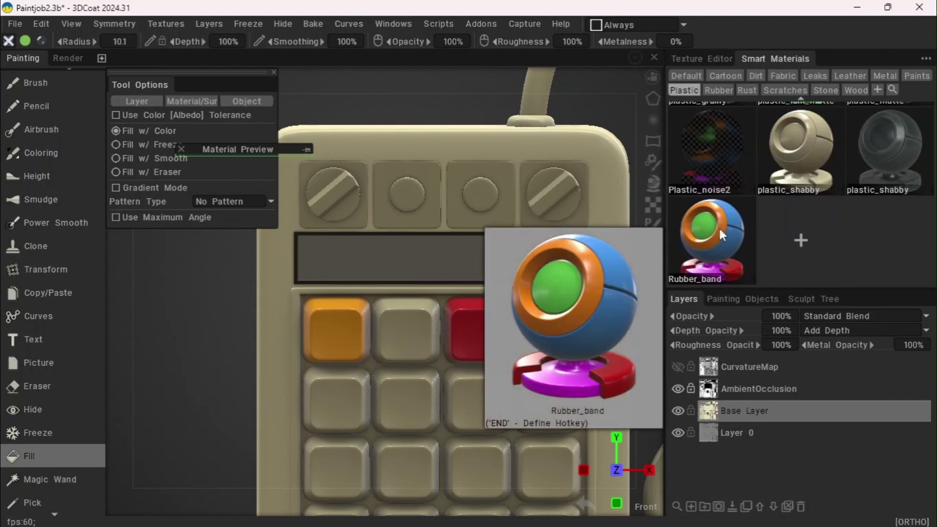
double_click(718, 226)
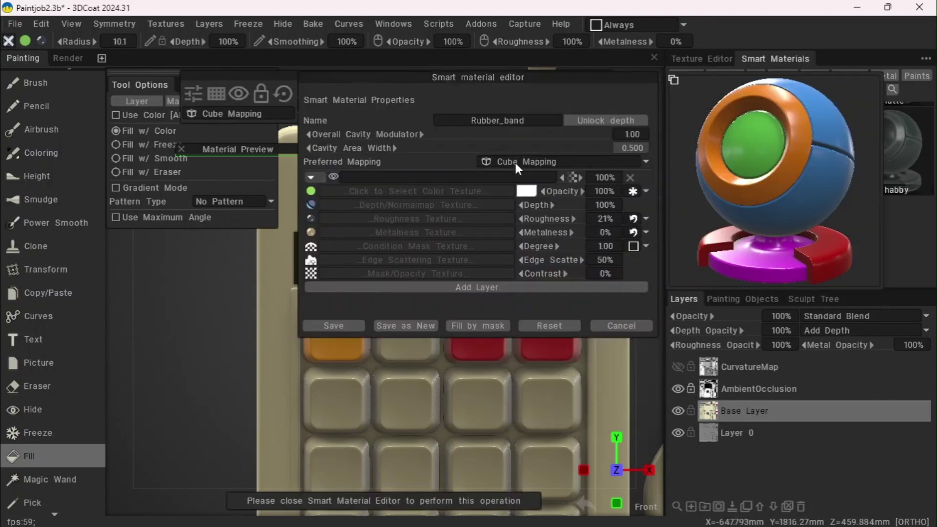
left_click(527, 191)
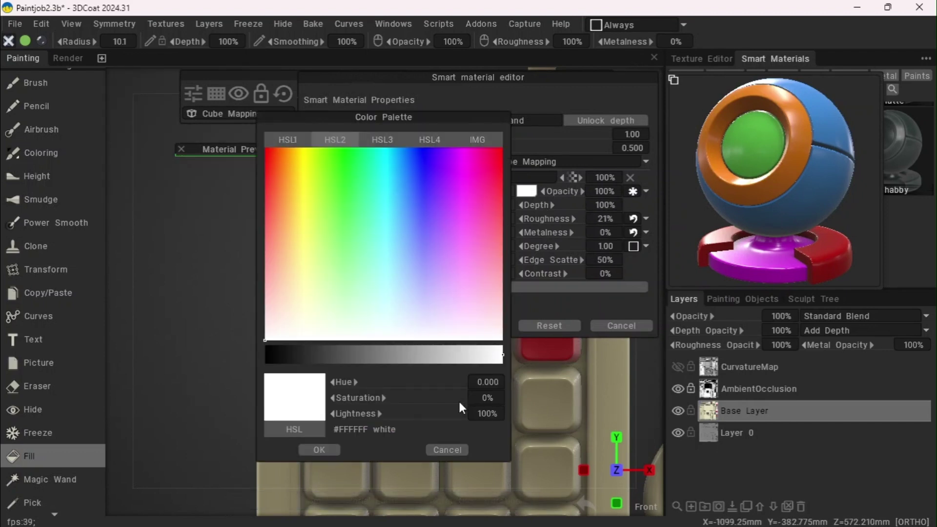
left_click(448, 449)
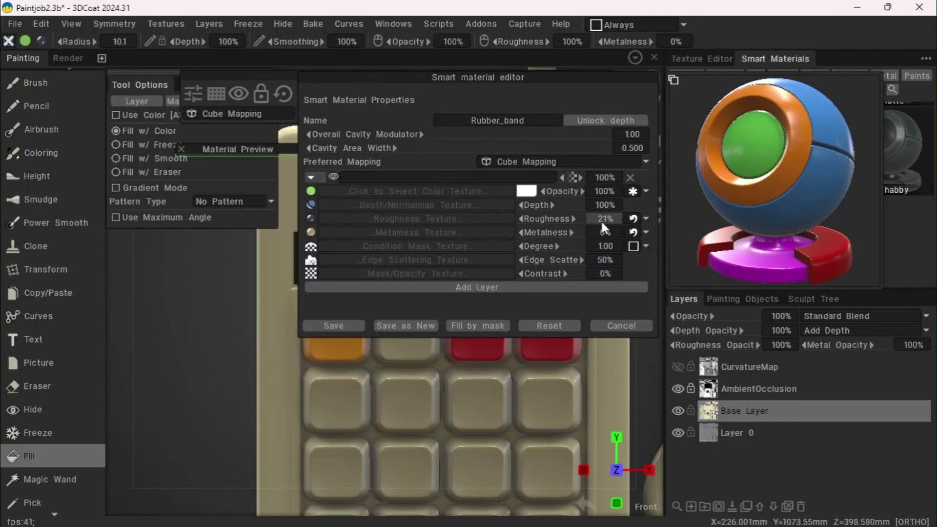
mouse_move(536, 219)
left_mouse_down()
mouse_move(546, 219)
mouse_move(538, 219)
left_mouse_up()
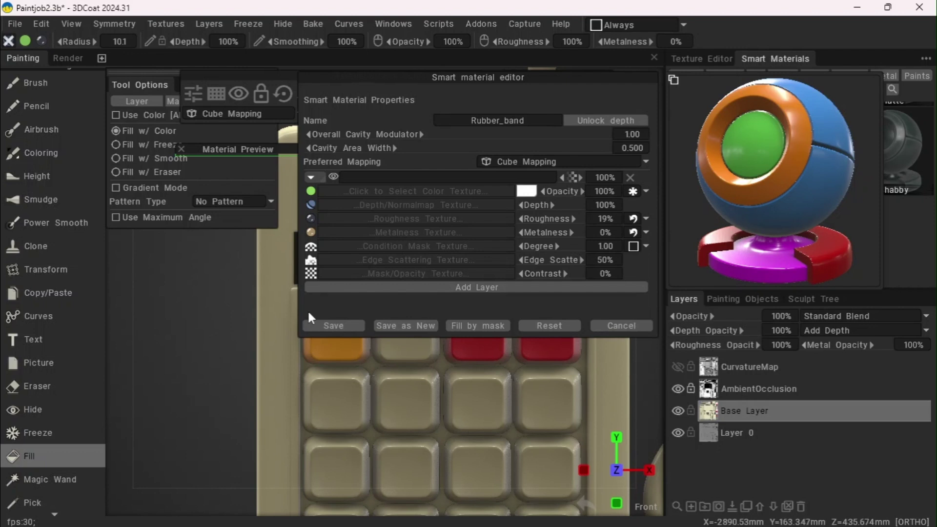
left_click(334, 325)
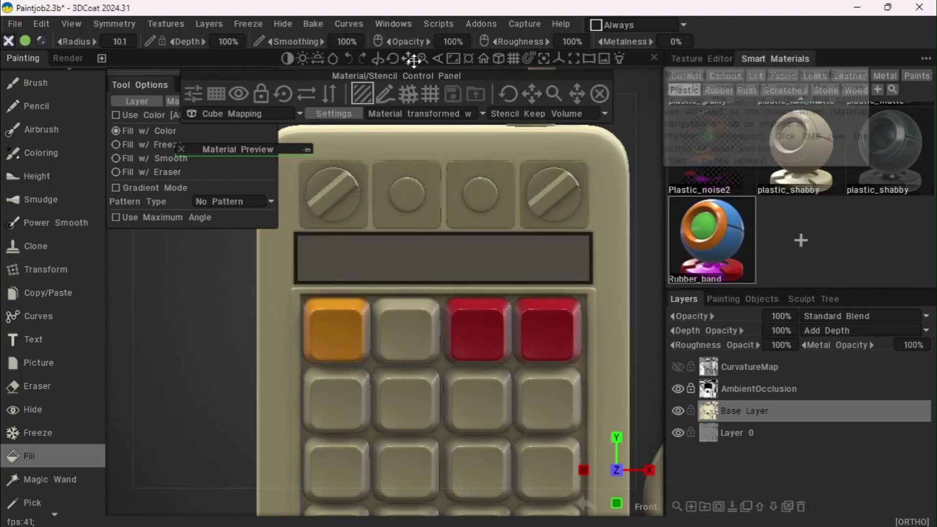
- Fill the calculator's display with olive green using the Rubber_band smart material
left_click_drag(412, 60, 518, 59)
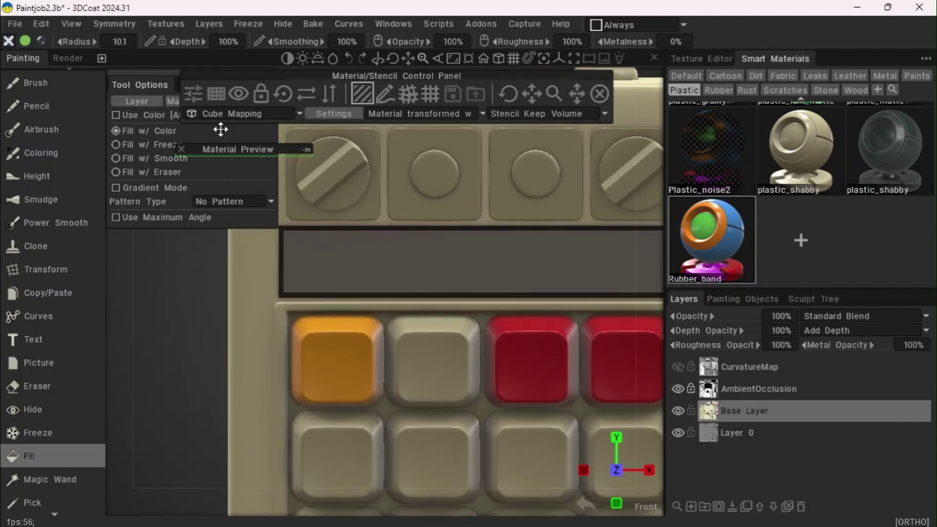
scroll(56, 153, "up", 3)
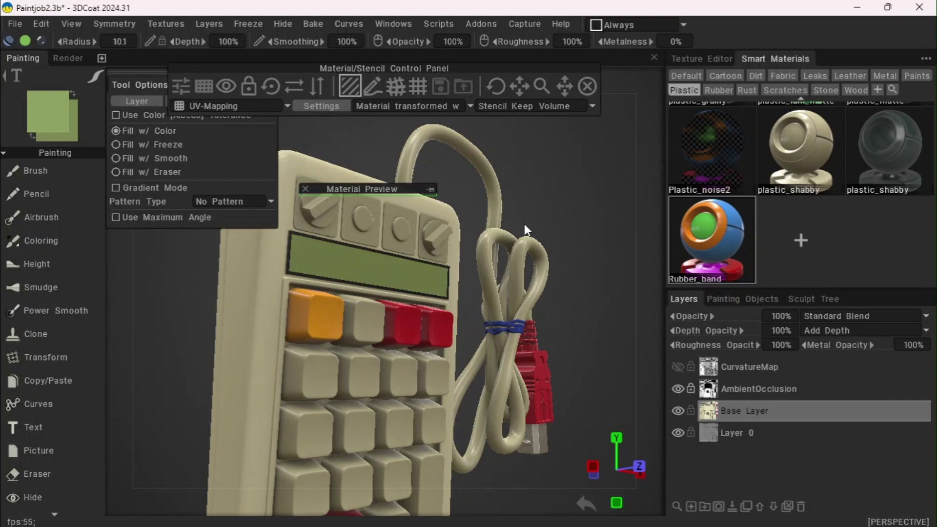
left_click_drag(524, 223, 508, 201)
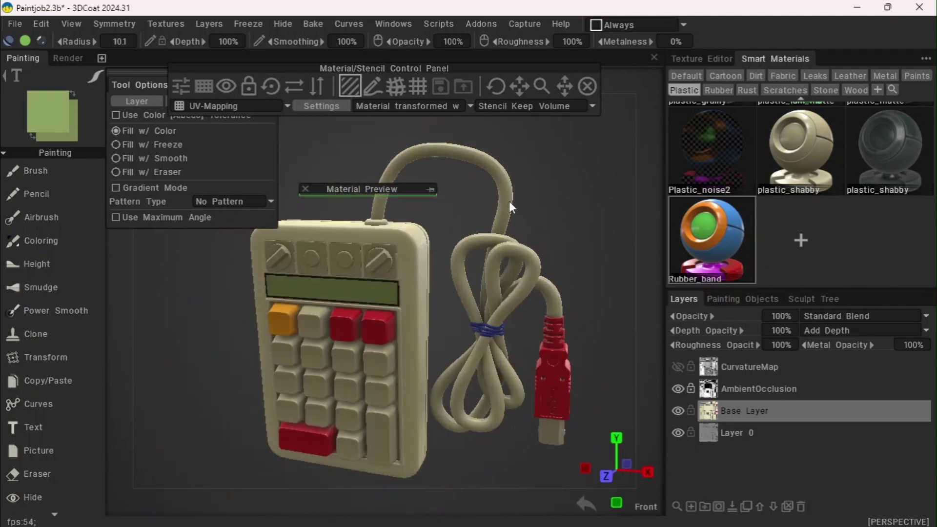
- Add a new layer above the Base Layer and name it Top Layer
left_click_drag(341, 147, 444, 167)
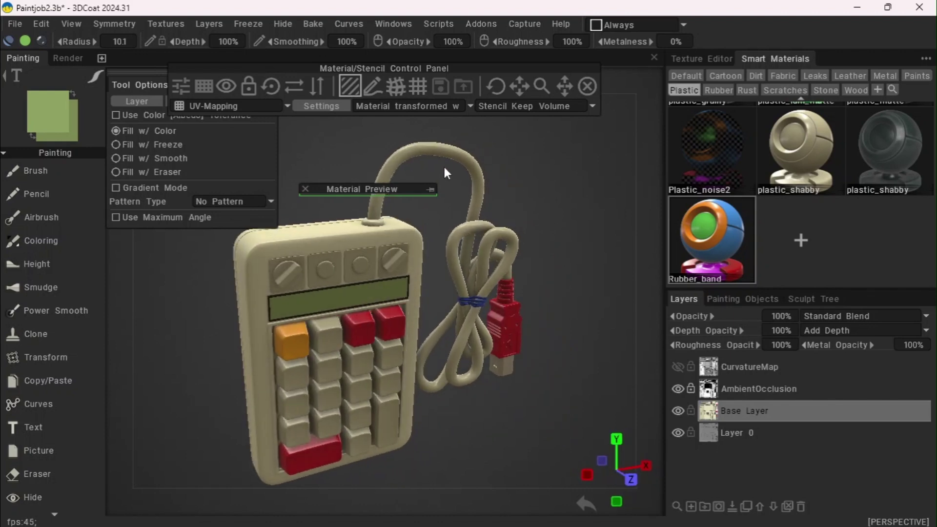
left_click_drag(522, 193, 534, 149)
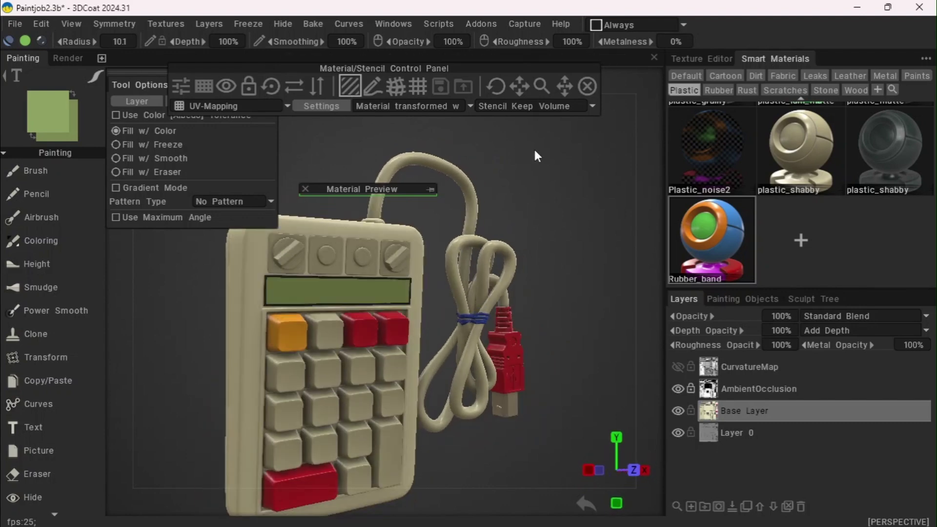
left_click_drag(409, 59, 454, 30)
left_click(691, 507)
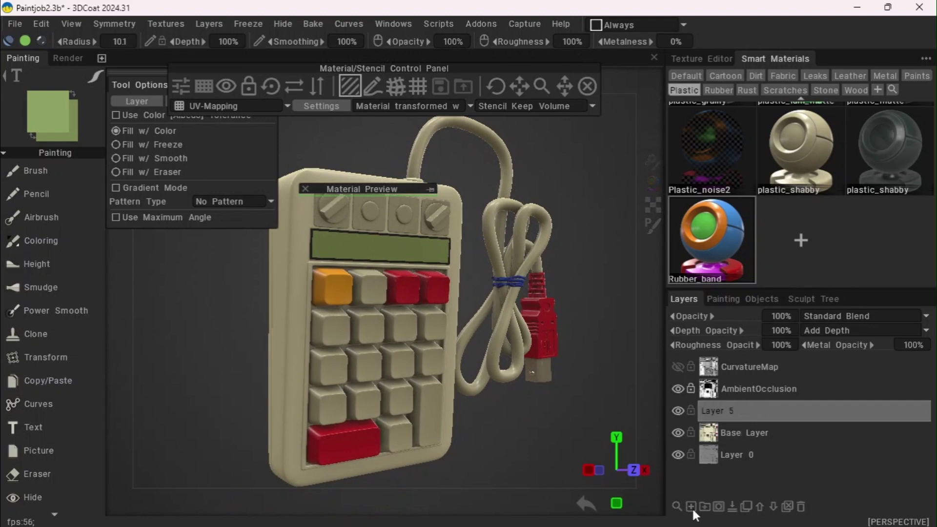
double_click(722, 413)
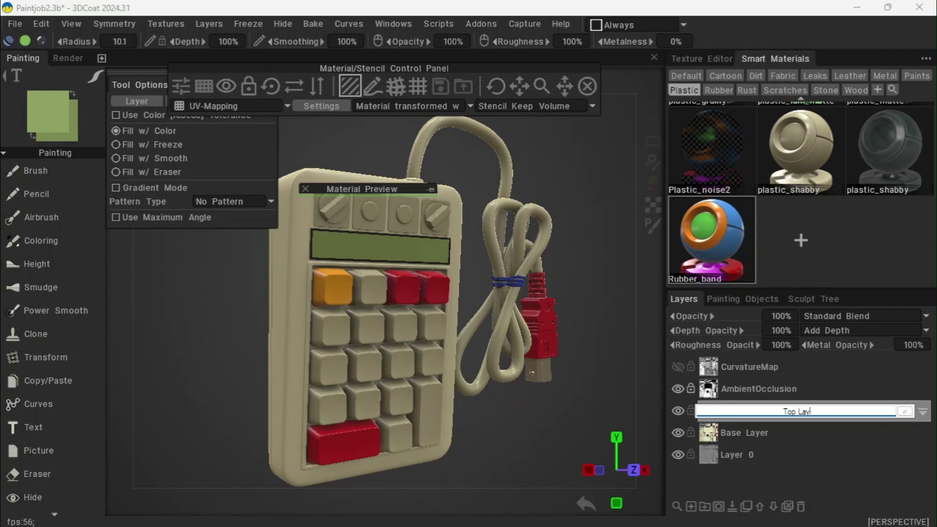
key("Return")
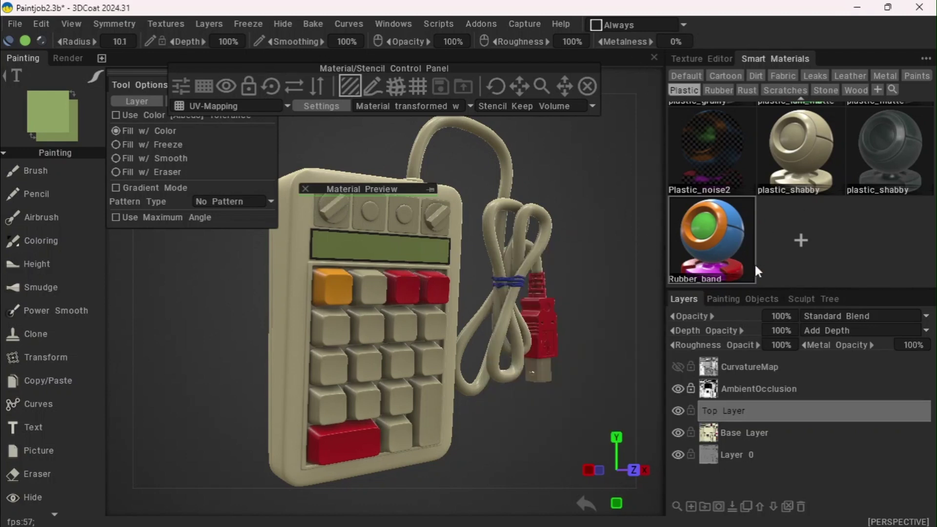
- Set the roughness of the Rubber_band smart material to 40% and save the material
double_click(701, 243)
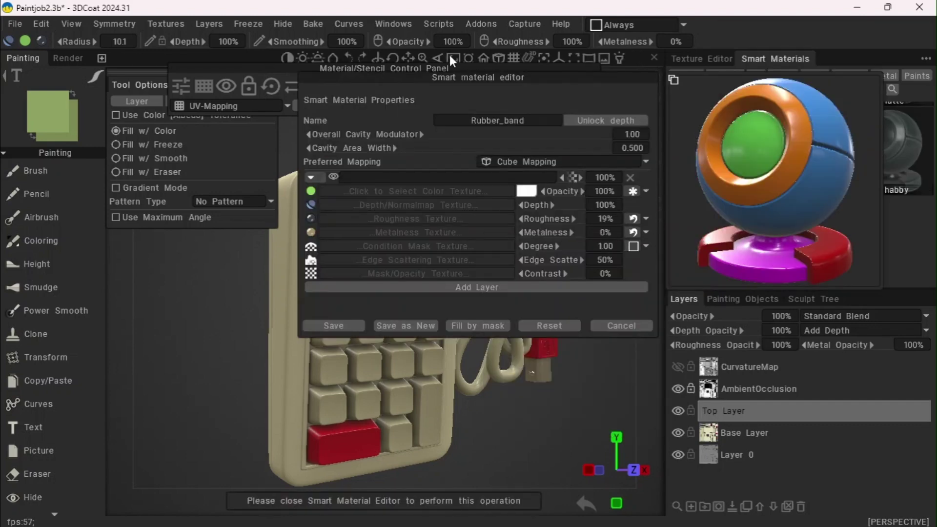
left_click_drag(534, 218, 562, 226)
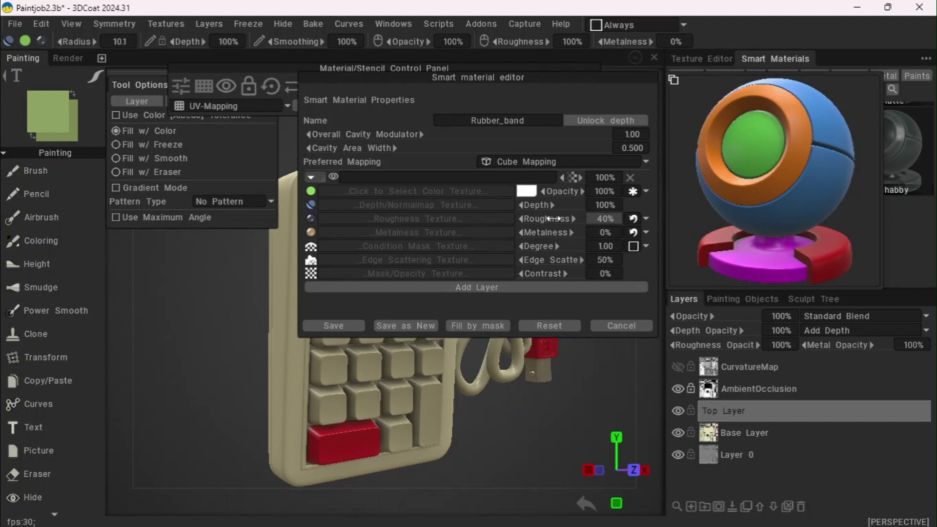
left_click(339, 327)
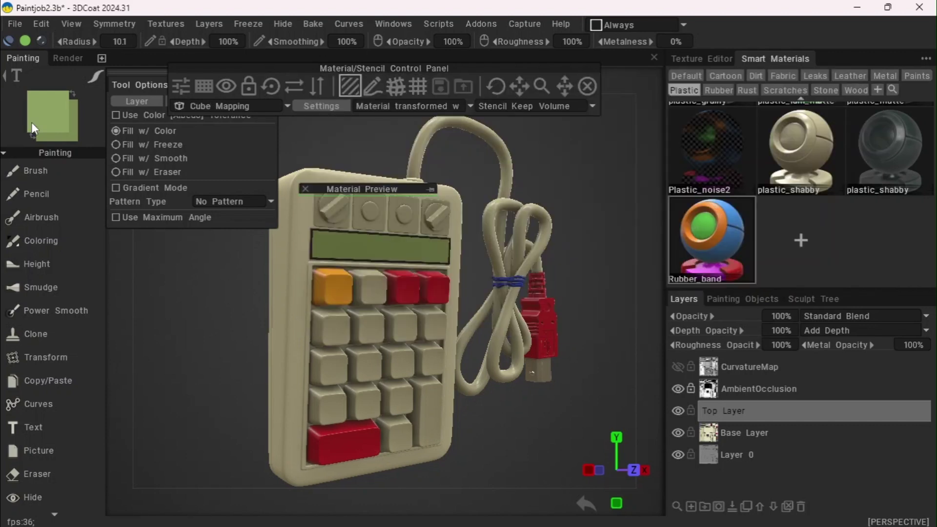
- Pick the darker beige #D5D0AB from the palette image as the painting color
left_click(31, 122)
left_click(478, 140)
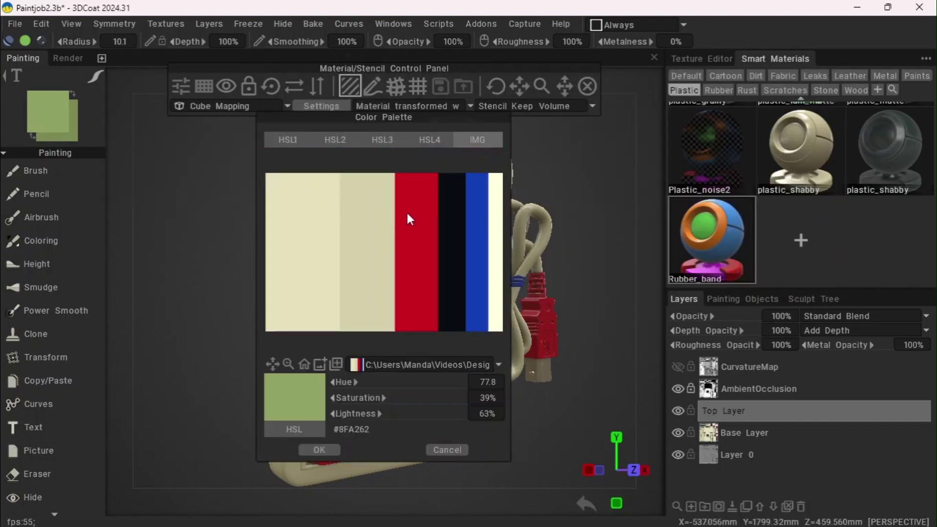
left_click(364, 244)
left_click(318, 448)
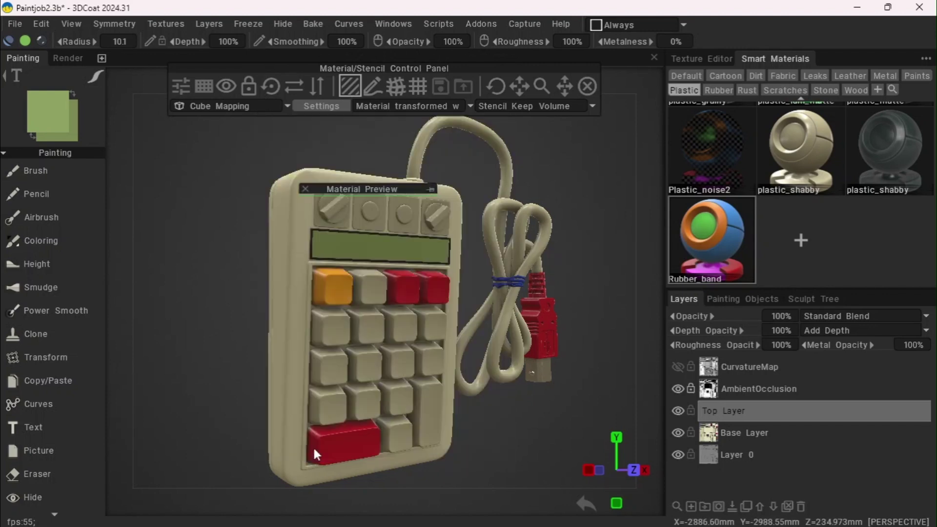
- Move the material preview over the orange key and the keys below it, and pin it there
left_click_drag(404, 59, 408, 138)
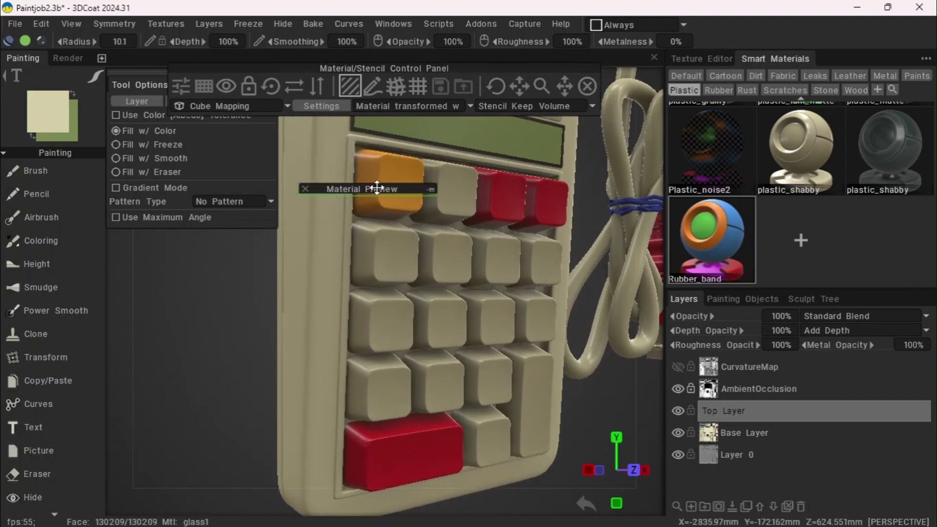
left_click_drag(426, 193, 406, 174)
left_click(411, 172)
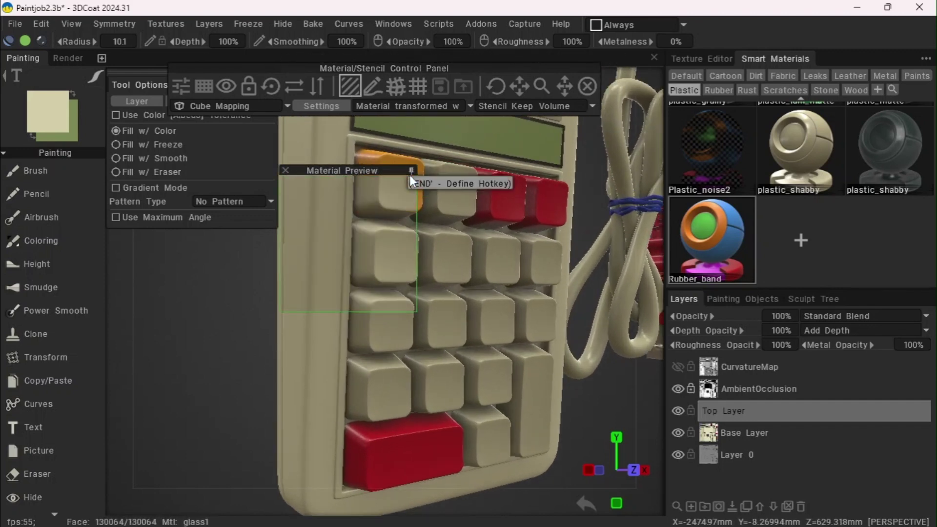
- Set the painting condition to More on Convex and turn off depth painting
left_click(611, 26)
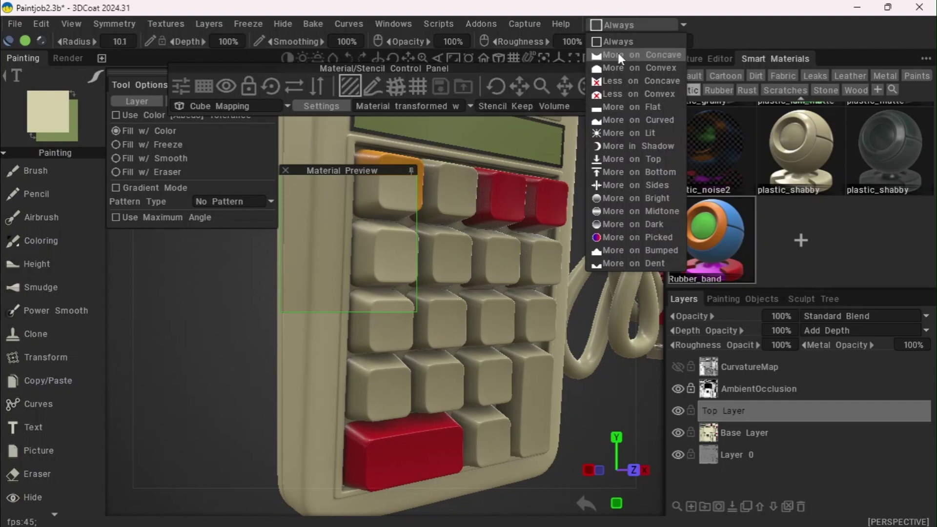
left_click(619, 68)
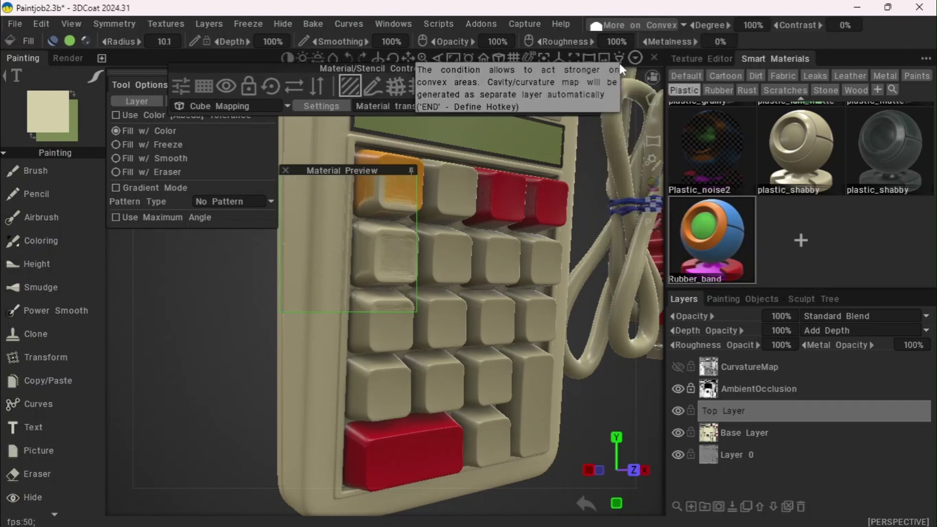
mouse_move(48, 38)
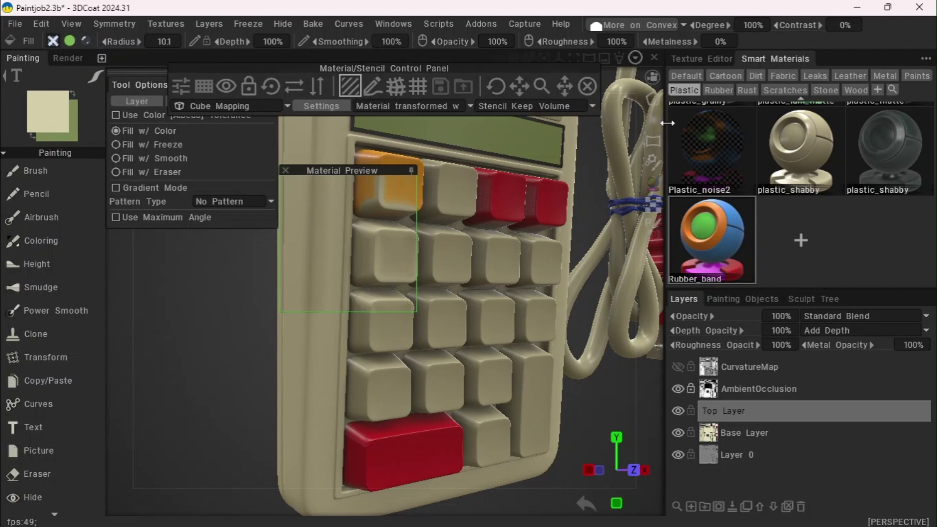
- Compare the More on Concave and More on Curved conditions in the preview, and return to More on Convex
left_click(662, 27)
left_click(630, 58)
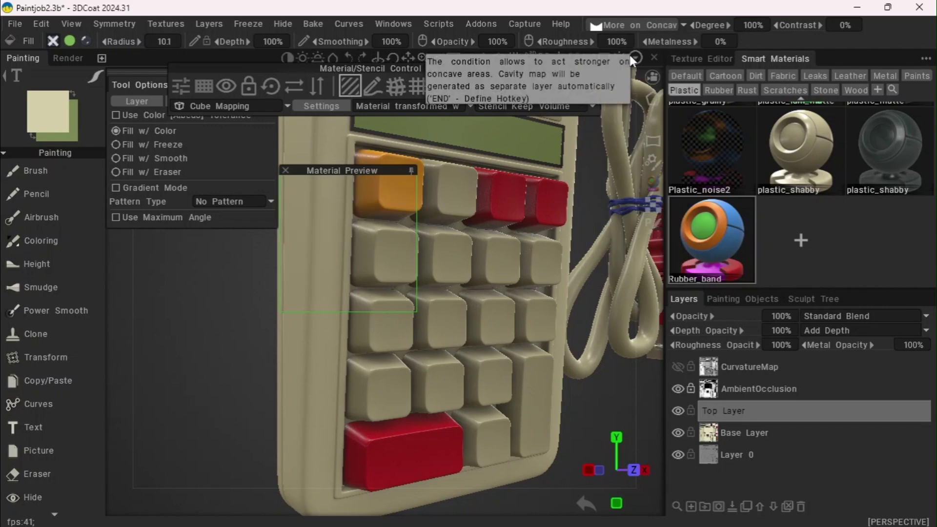
left_click(628, 25)
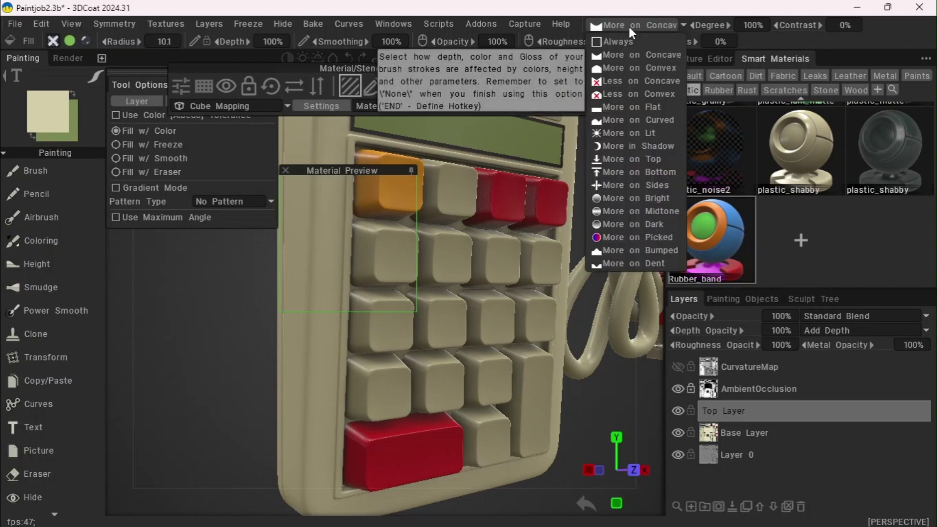
left_click(628, 71)
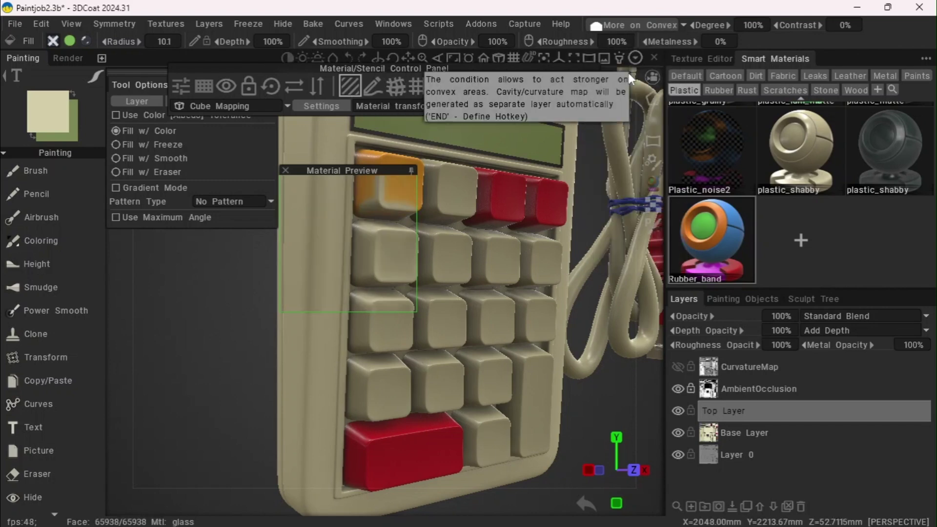
left_click(627, 24)
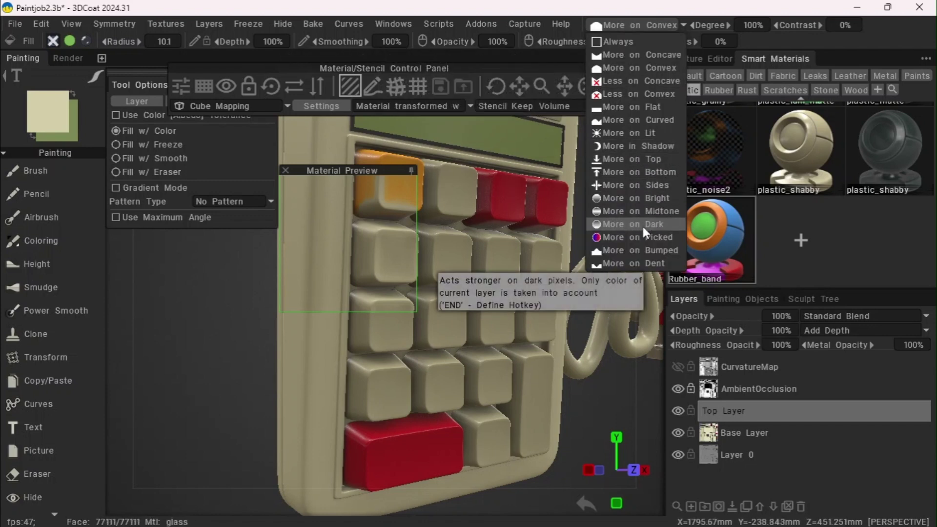
left_click(633, 120)
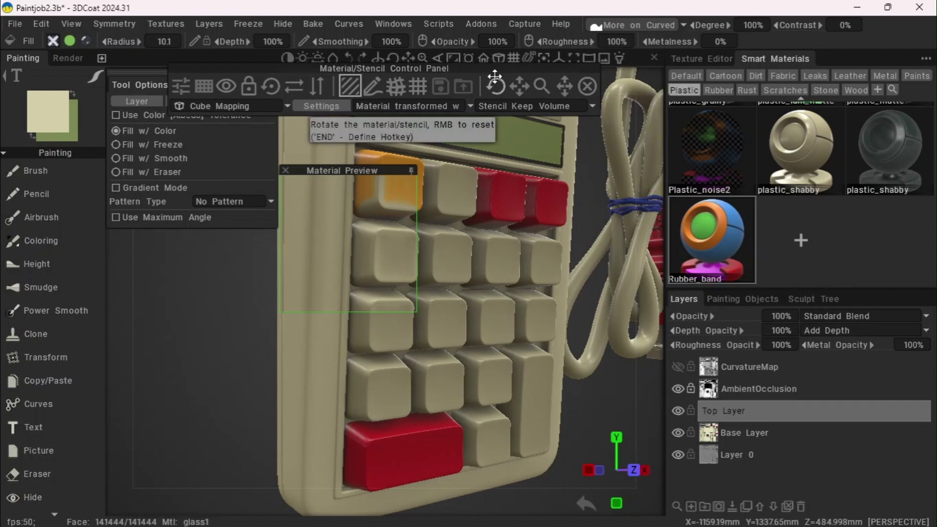
left_click(619, 27)
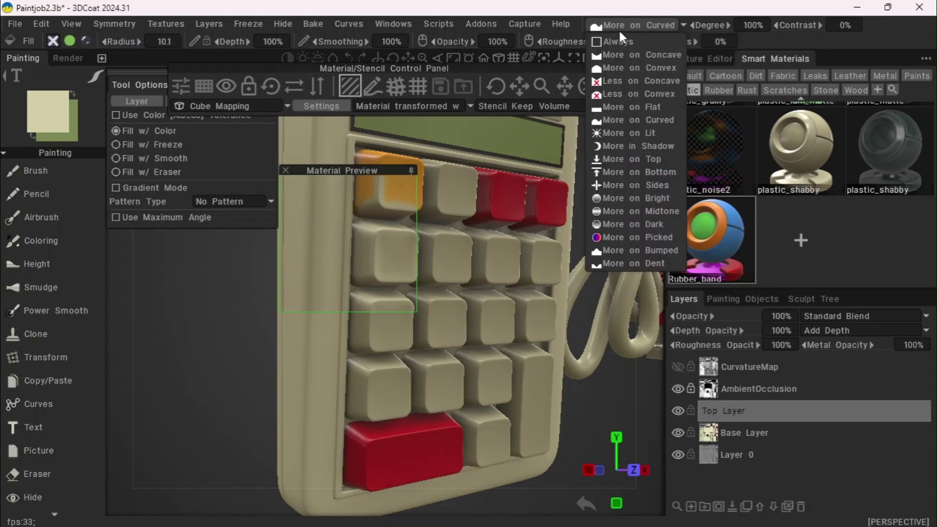
left_click(619, 66)
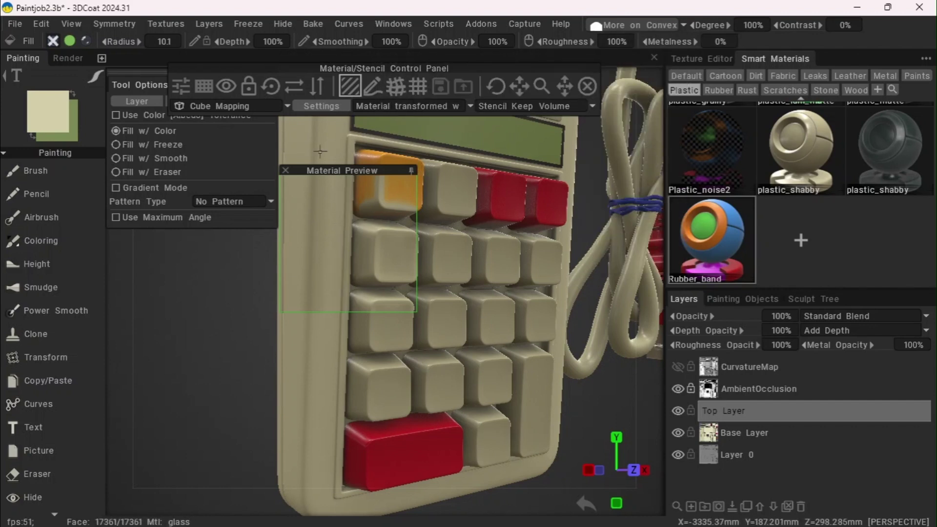
- Raise the lightness of the beige painting color to 100%
left_click(48, 118)
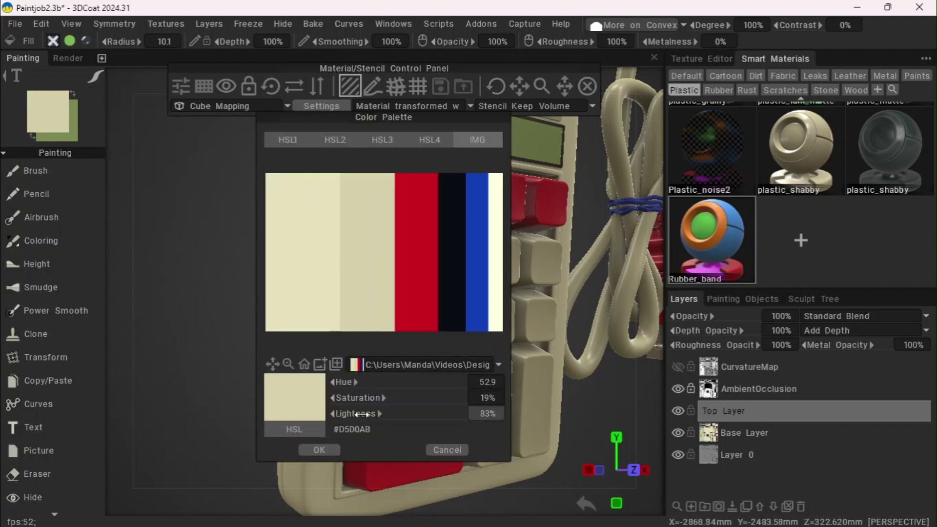
left_click_drag(361, 415, 365, 425)
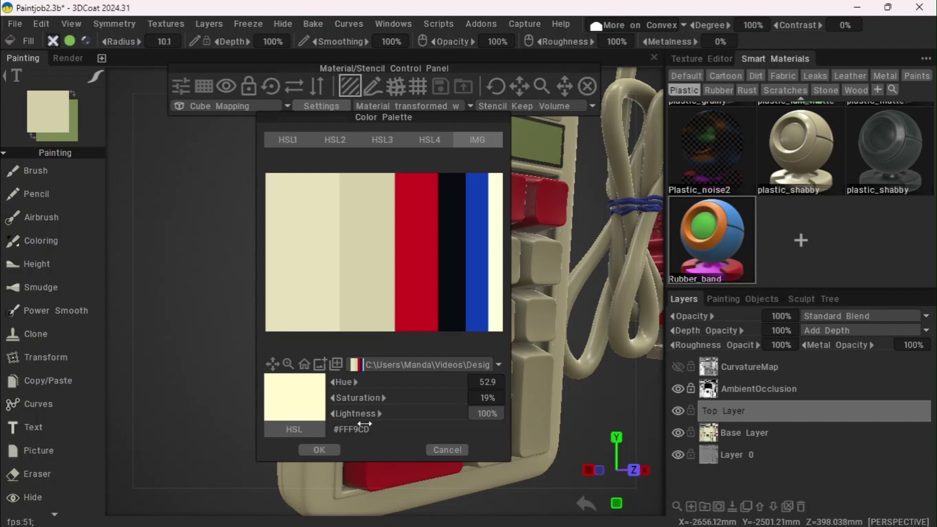
left_click(320, 449)
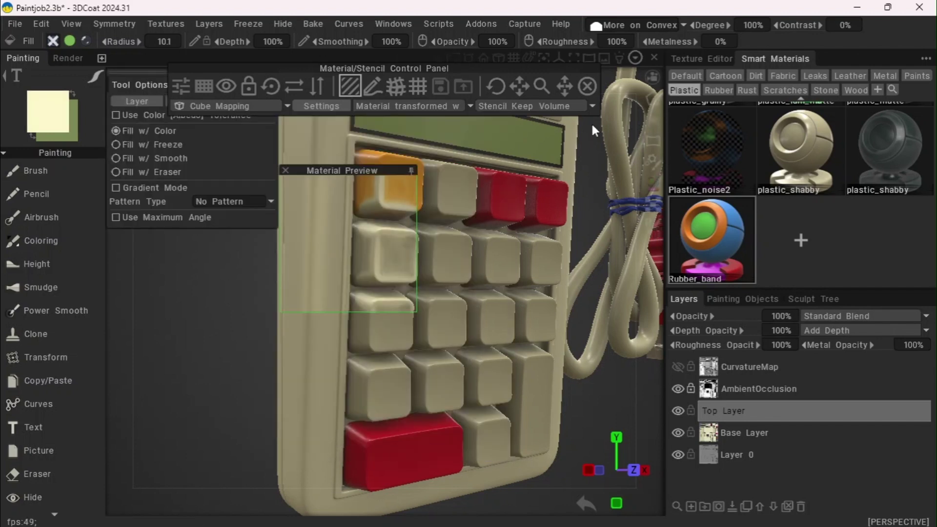
- Tune the More on Convex condition on the keys to a degree of 26% and a contrast of -47%
left_click_drag(799, 22, 830, 22)
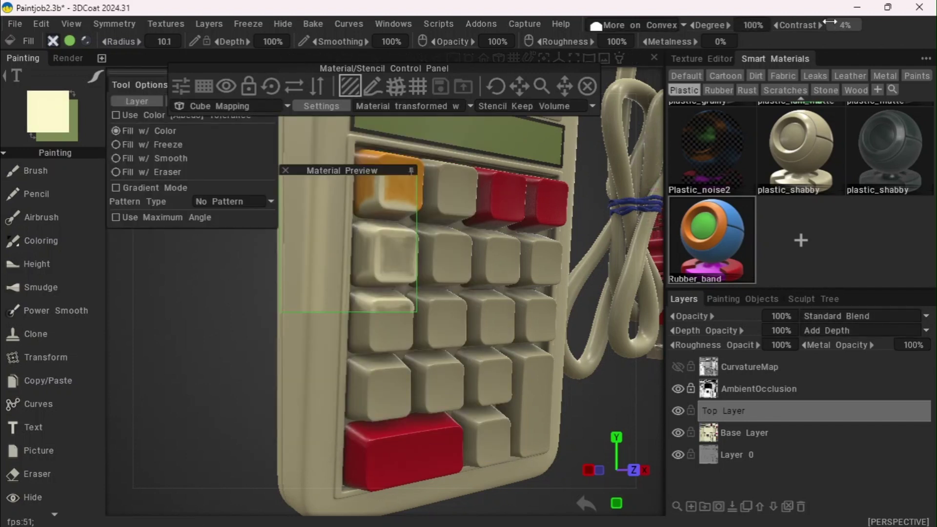
left_click_drag(767, 22, 698, 25)
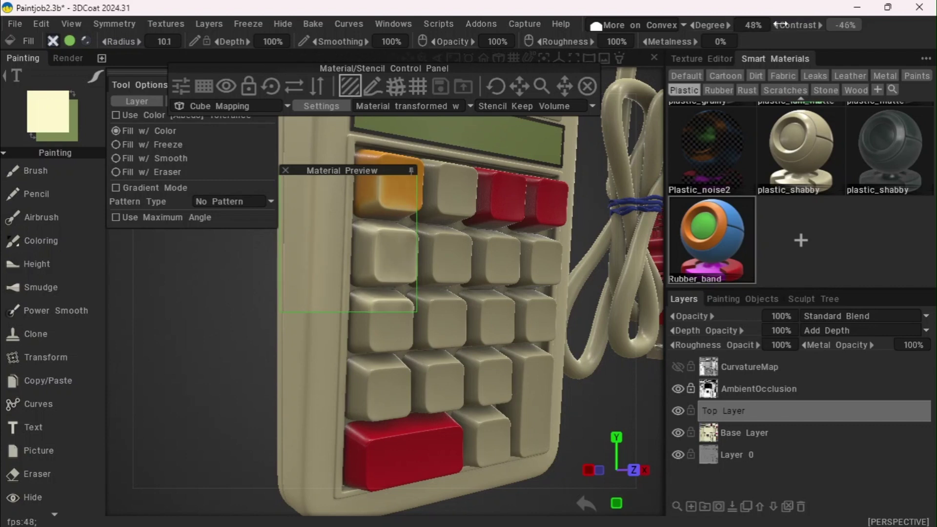
left_click_drag(785, 24, 792, 24)
mouse_move(717, 25)
left_mouse_down()
mouse_move(693, 26)
mouse_move(705, 27)
left_mouse_up()
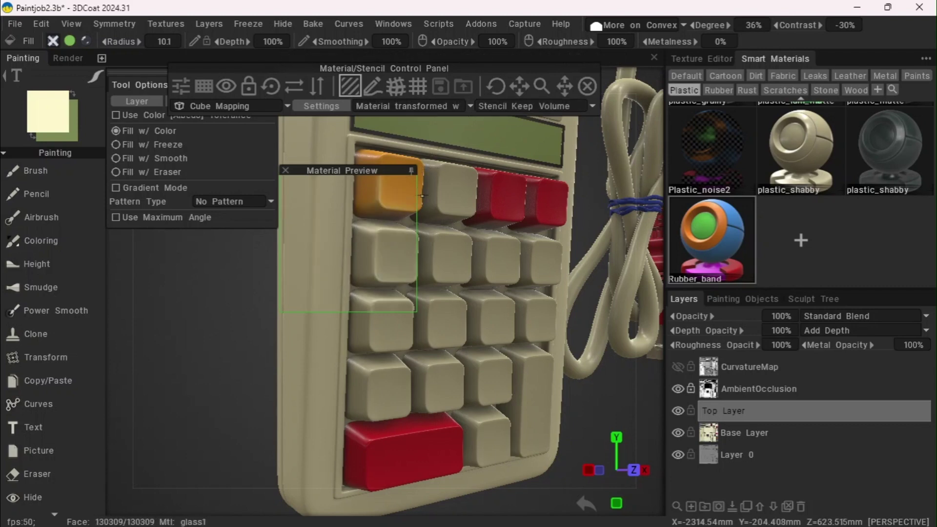
left_click_drag(215, 352, 214, 318)
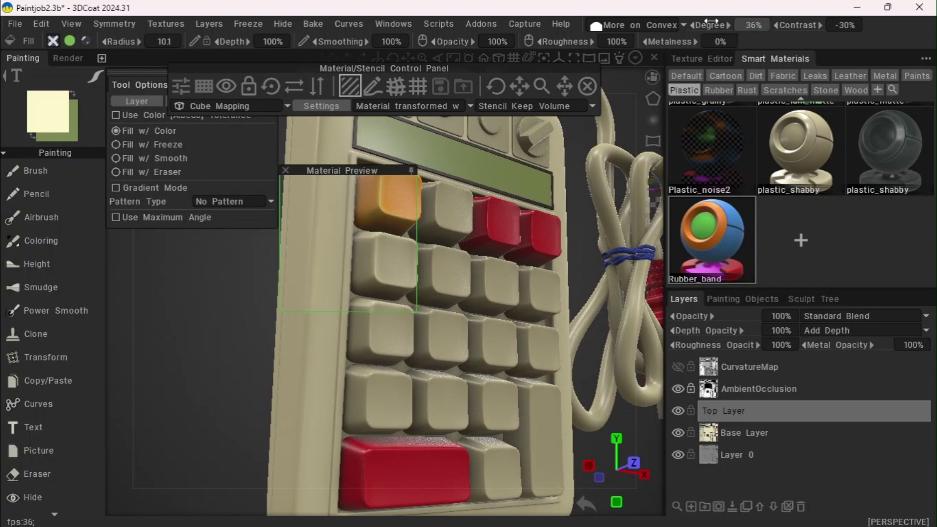
left_click_drag(712, 21, 710, 22)
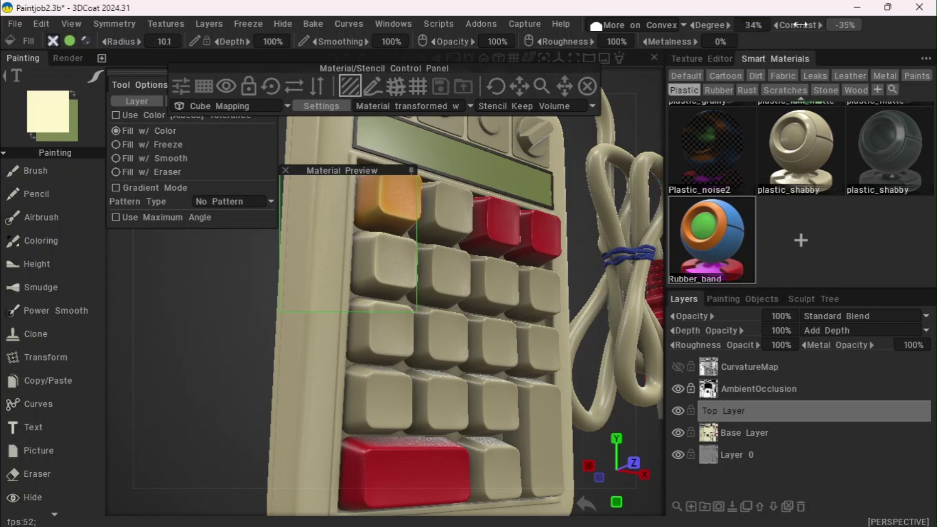
left_click_drag(800, 25, 790, 23)
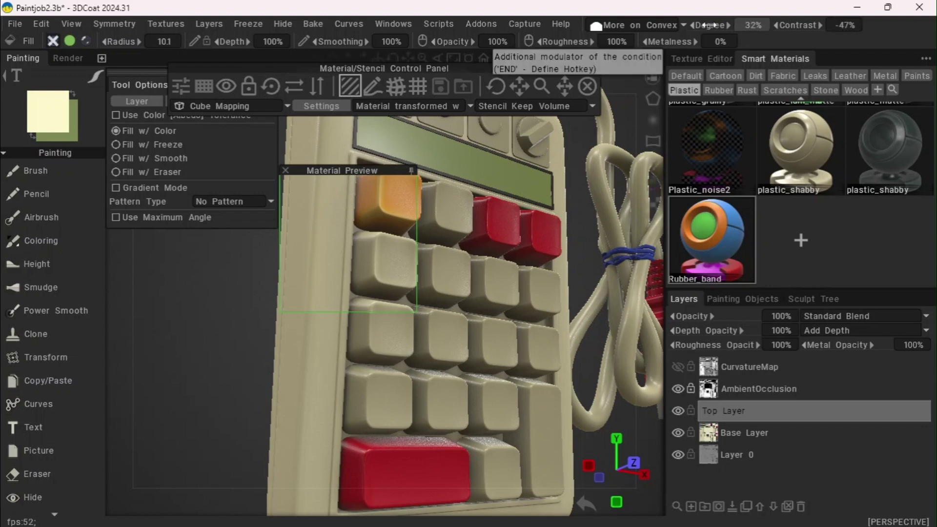
left_click_drag(710, 24, 708, 25)
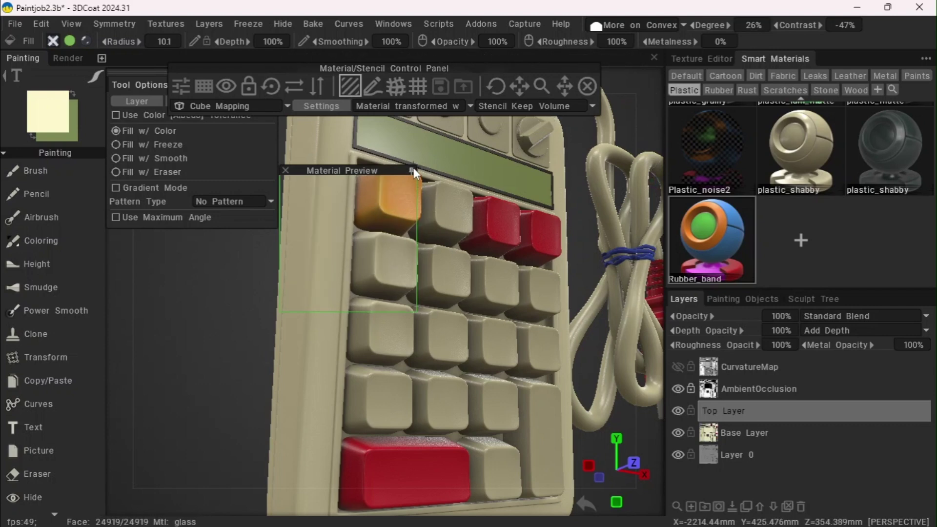
- Set the roughness of the Rubber_band smart material to 33% and save the material
double_click(711, 229)
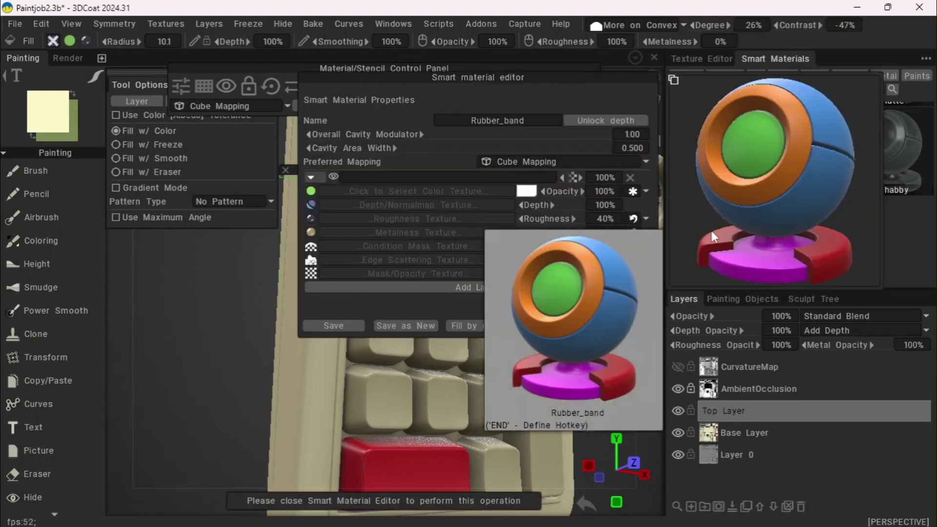
left_click(520, 219)
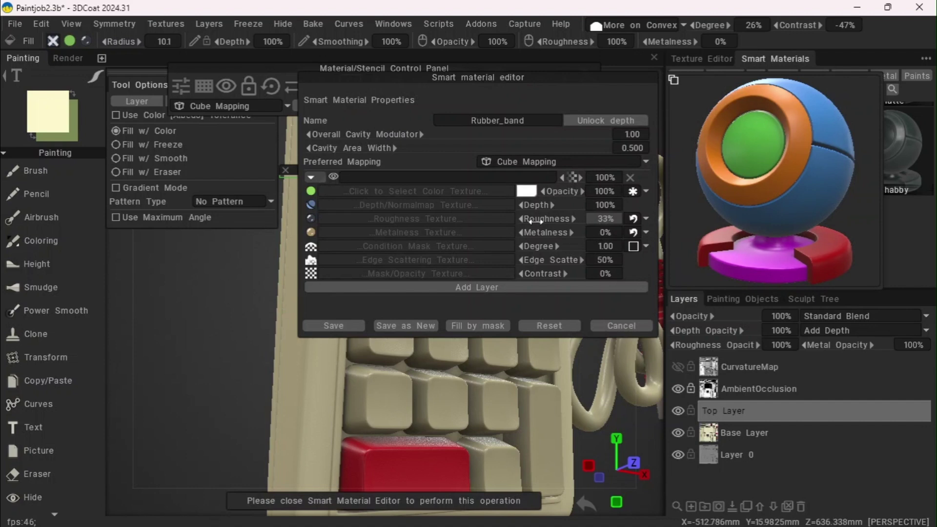
left_click(341, 324)
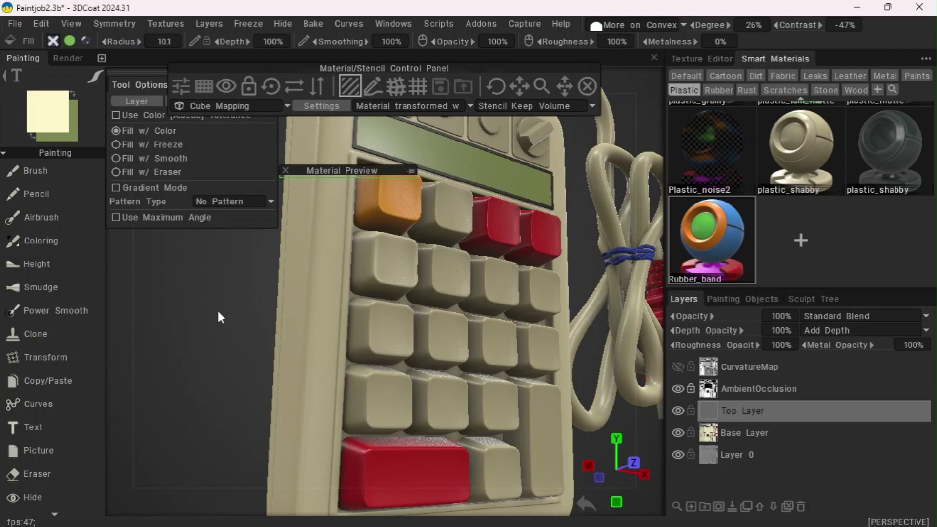
- Expand the material preview on the calculator body and lower the beige painting color's lightness to 60%
left_click_drag(217, 309, 207, 326)
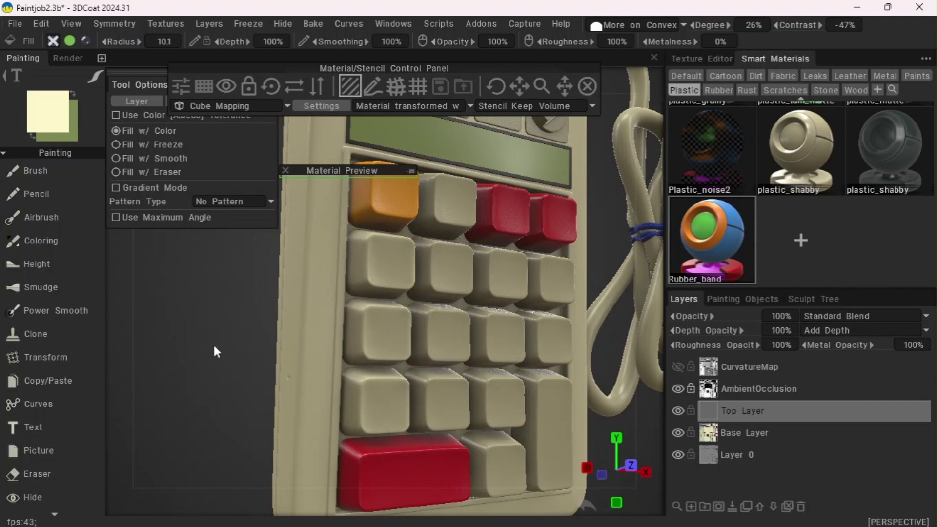
left_click_drag(214, 348, 325, 318)
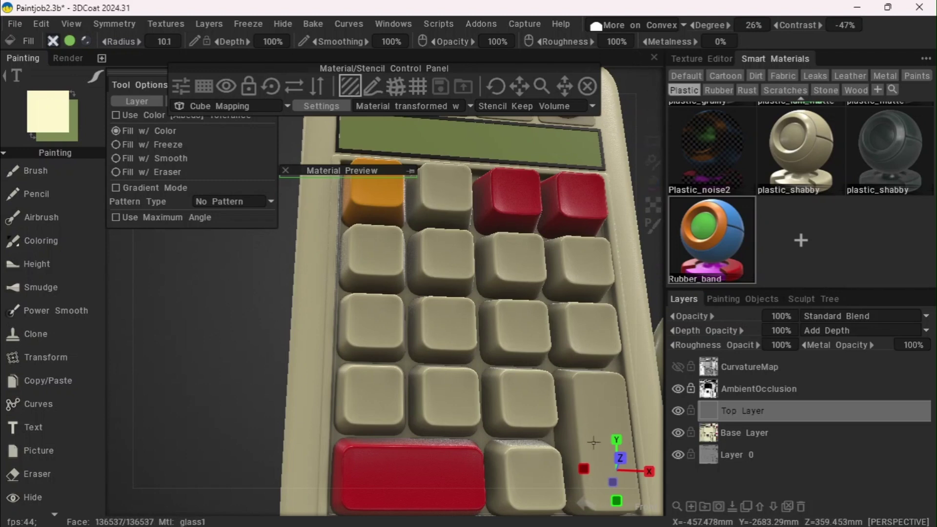
left_click_drag(219, 297, 337, 338)
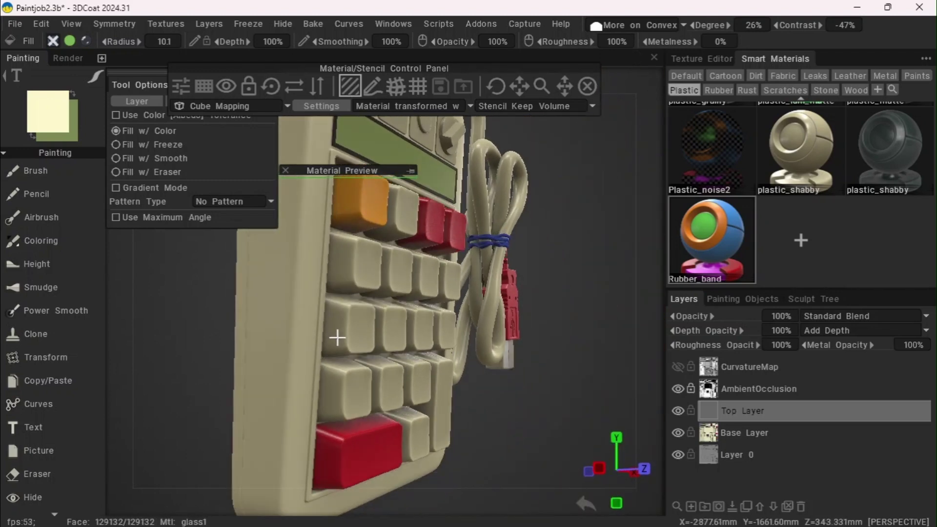
mouse_move(408, 58)
left_mouse_down()
mouse_move(426, 88)
mouse_move(408, 58)
left_mouse_up()
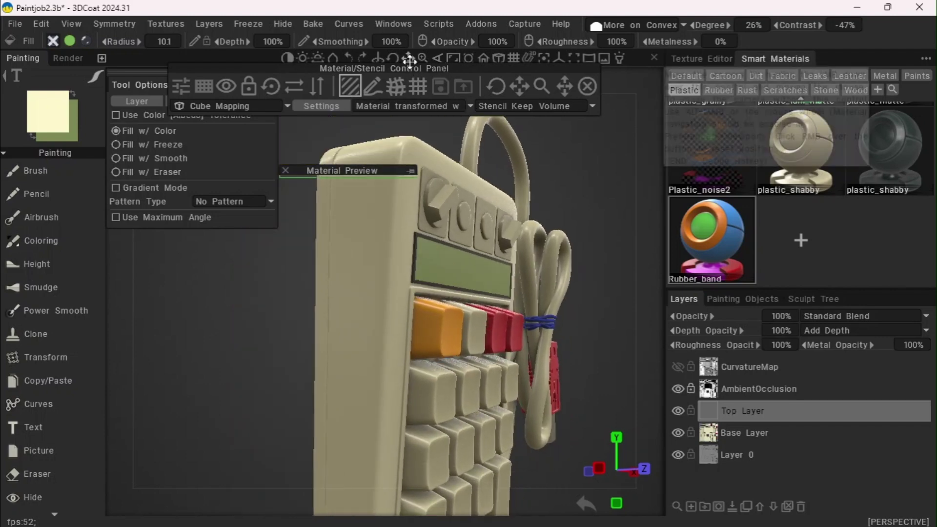
left_click(412, 170)
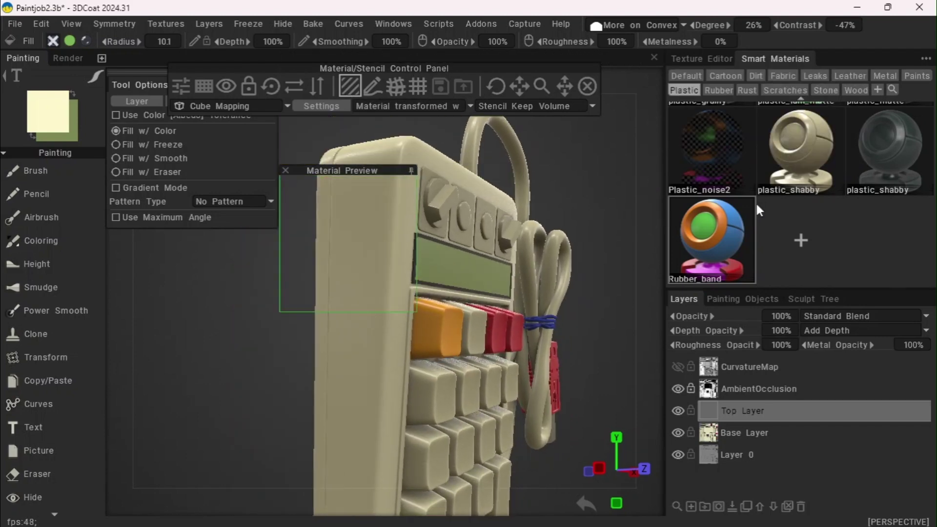
mouse_move(695, 238)
left_click(36, 119)
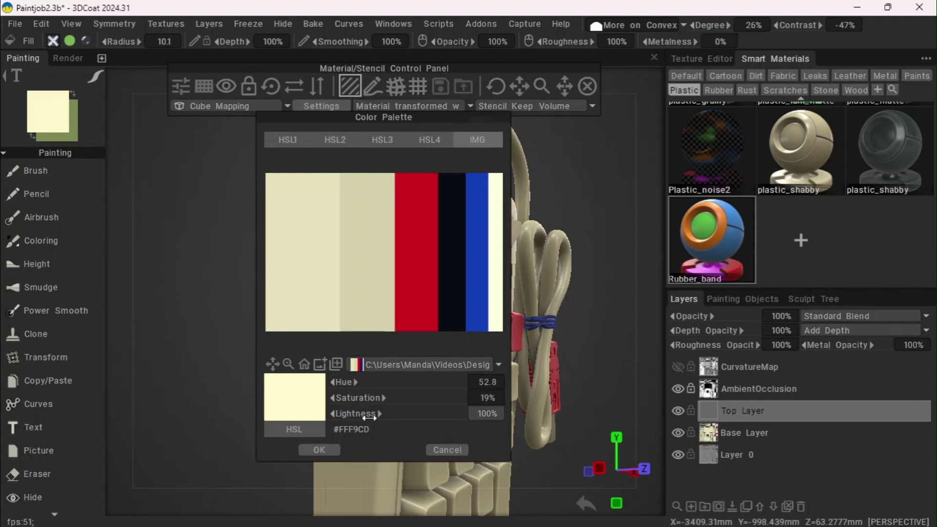
left_click(332, 140)
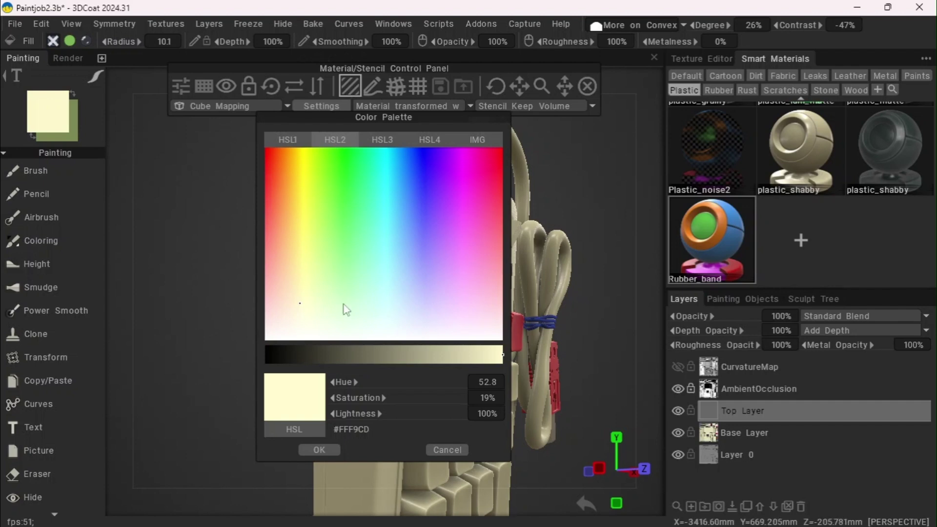
left_click(414, 355)
left_click(310, 447)
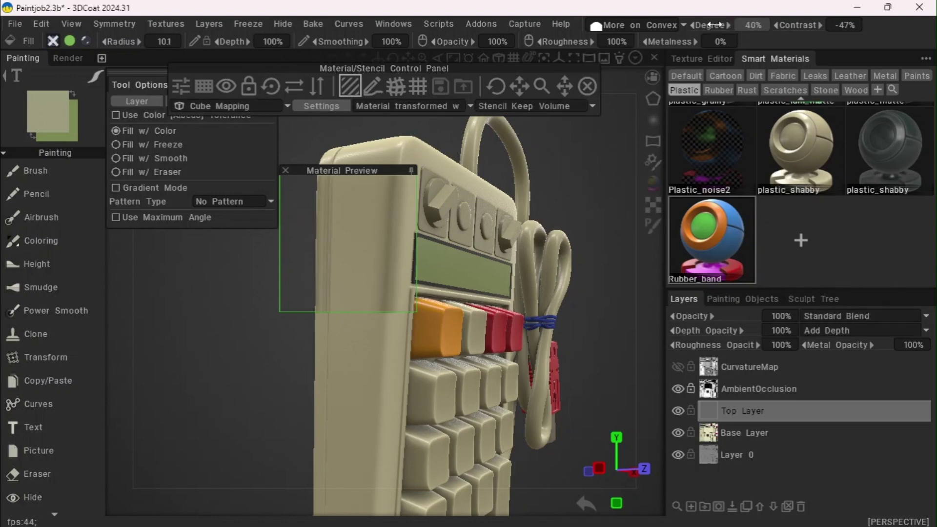
- Tune the More on Convex condition on the calculator body to a degree of 18% and a contrast of -60%, and collapse the preview
left_click_drag(710, 24, 706, 25)
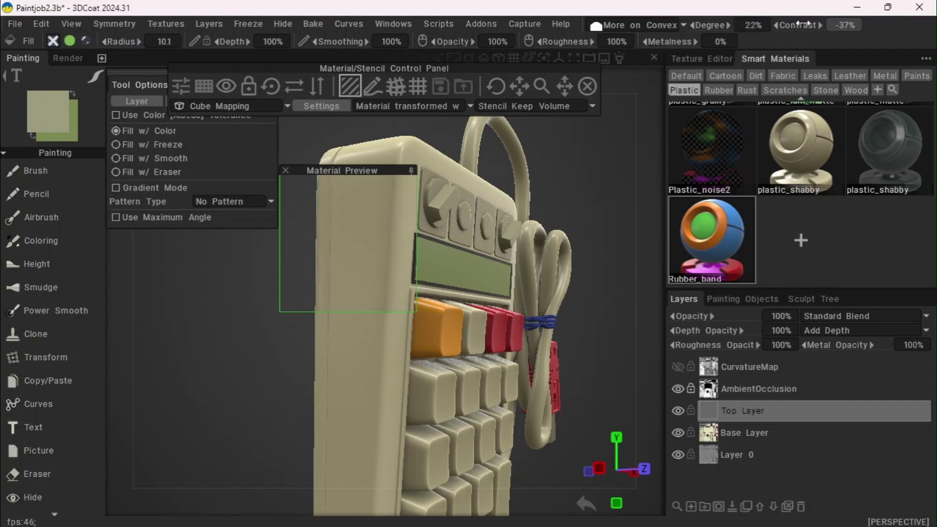
mouse_move(801, 26)
left_mouse_down()
mouse_move(785, 27)
mouse_move(800, 27)
left_mouse_up()
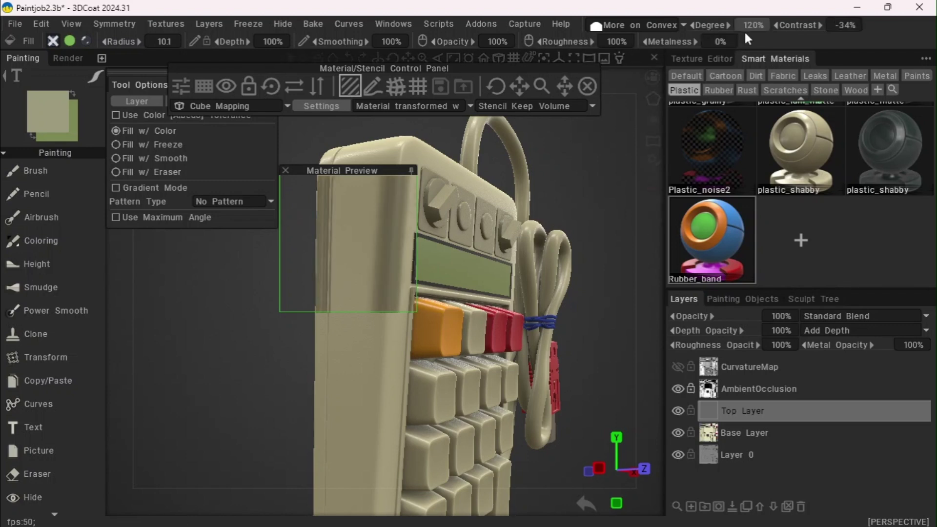
left_click_drag(710, 24, 708, 24)
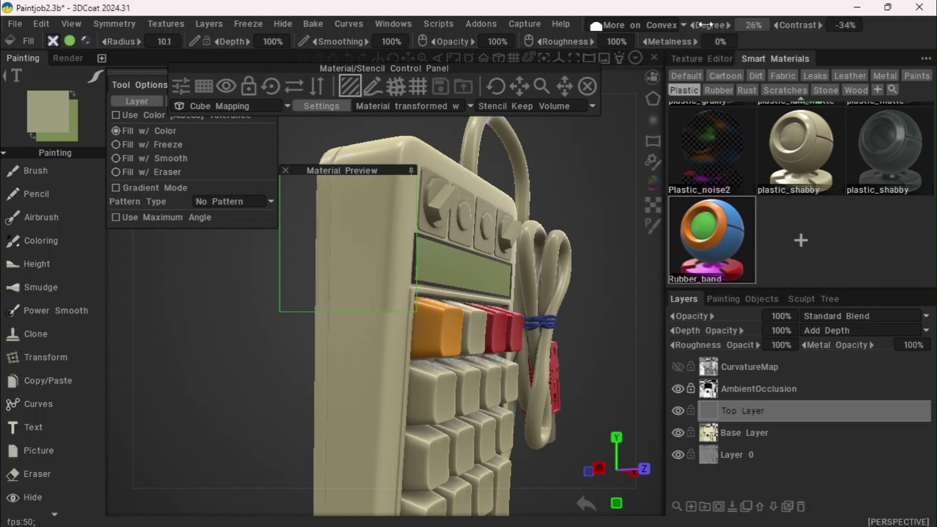
mouse_move(806, 25)
left_mouse_down()
mouse_move(770, 20)
mouse_move(779, 22)
left_mouse_up()
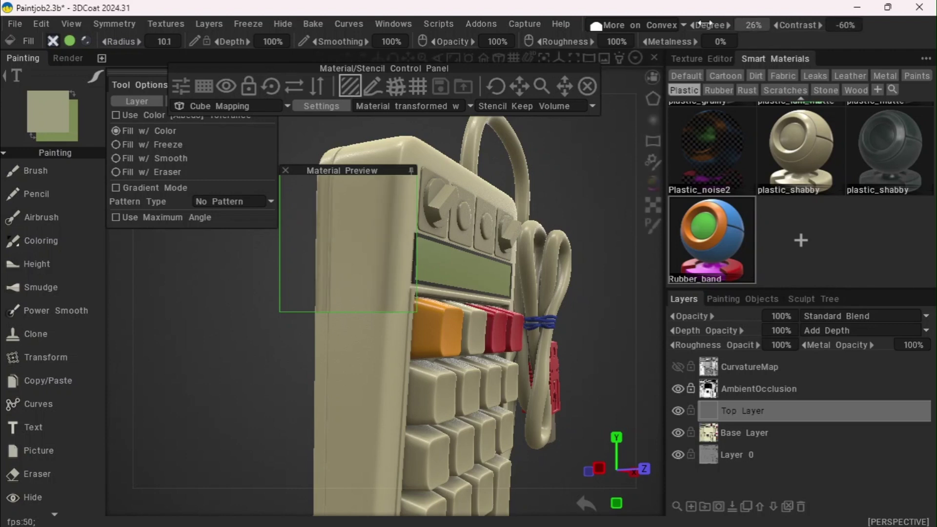
mouse_move(704, 24)
left_mouse_down()
mouse_move(713, 25)
mouse_move(700, 25)
left_mouse_up()
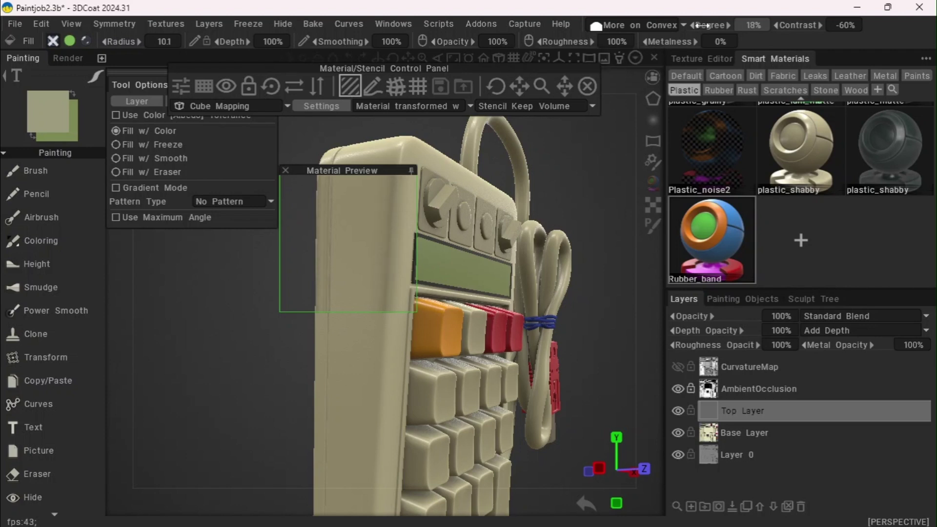
left_click(413, 170)
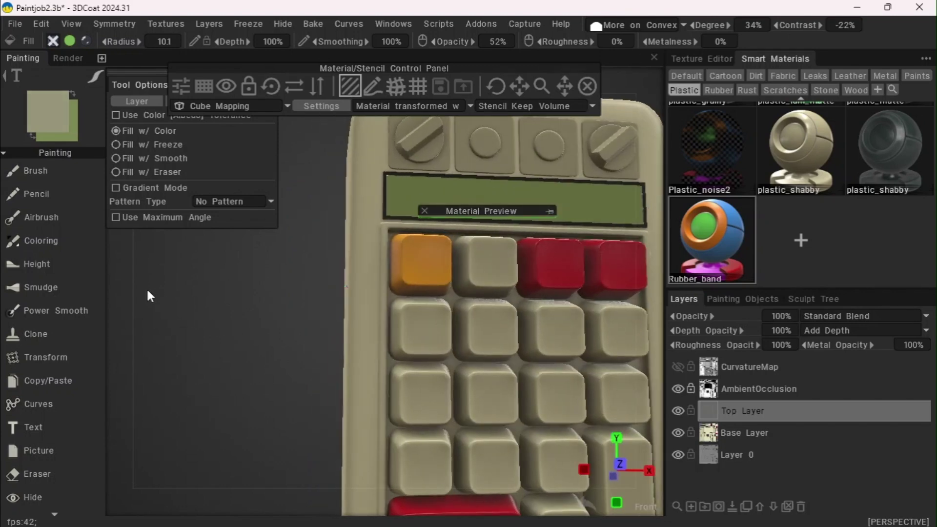
- Open the painting color palette beside the model, sample the orange key's color and raise its lightness to 100%
left_click_drag(148, 291, 186, 318)
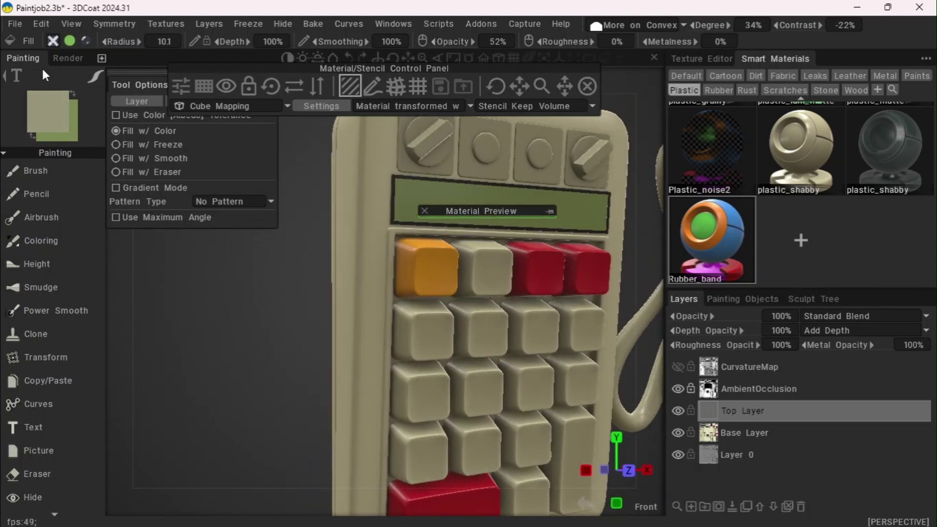
left_click(49, 111)
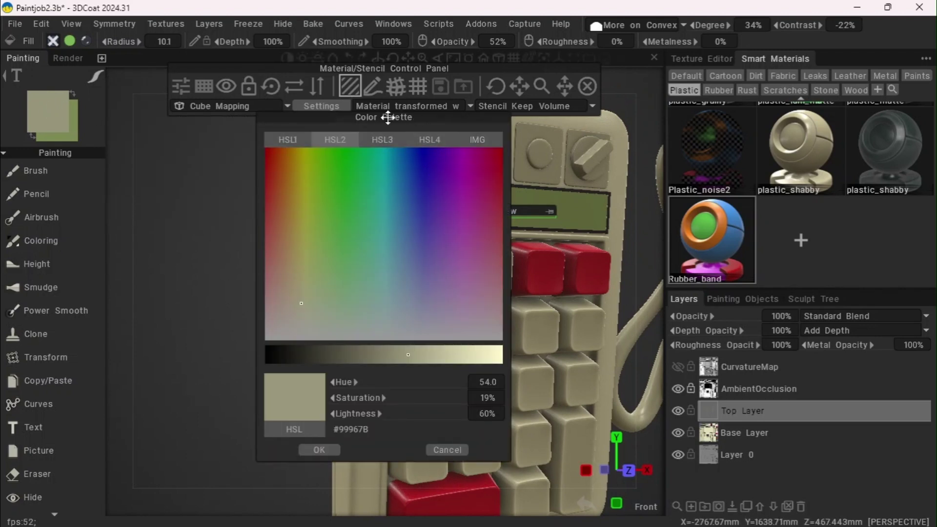
left_click_drag(398, 119, 297, 123)
left_click(441, 276)
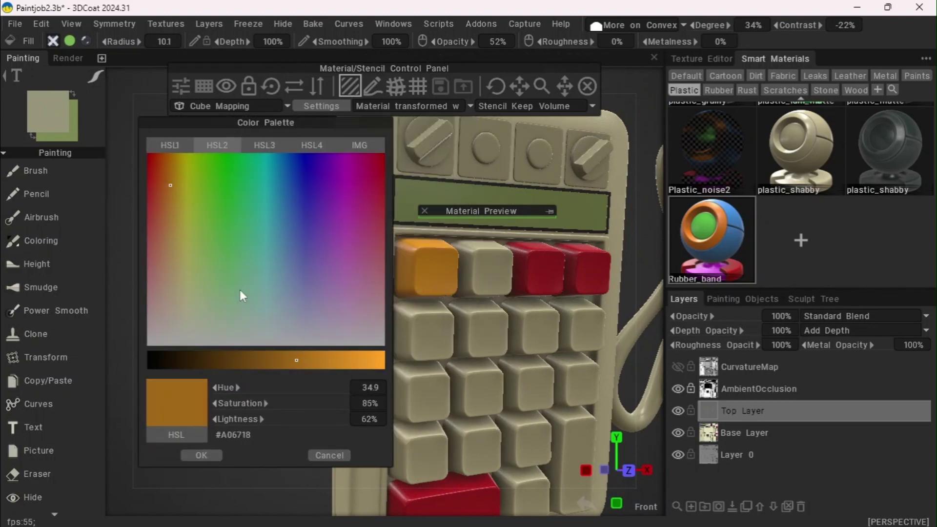
left_click_drag(368, 360, 385, 360)
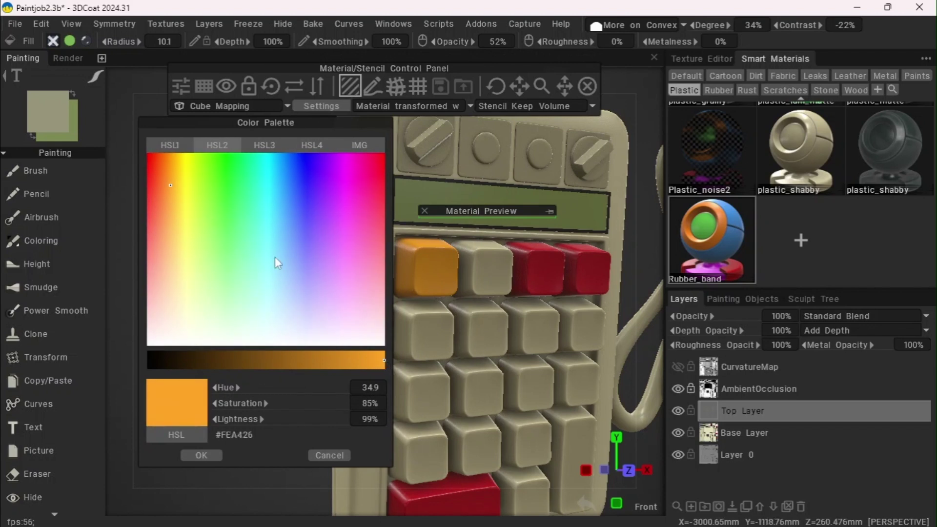
left_click_drag(235, 416, 256, 419)
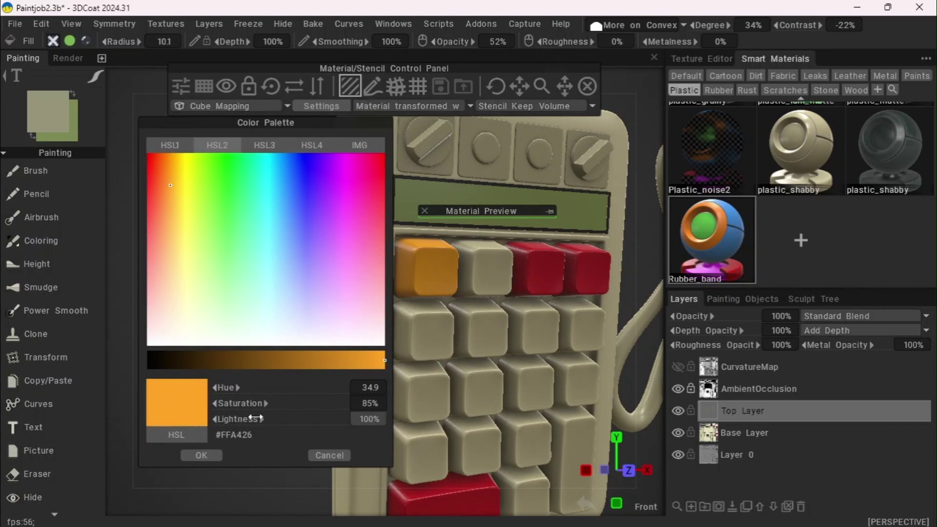
left_click(452, 213)
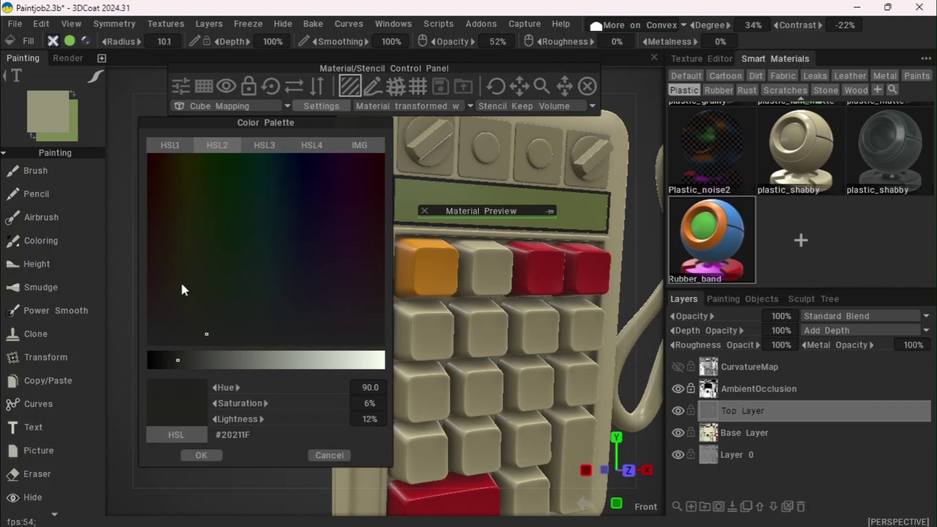
- Resample the orange key and set the painting color to hue 34.2, saturation 69% and lightness 99%
left_click(432, 275)
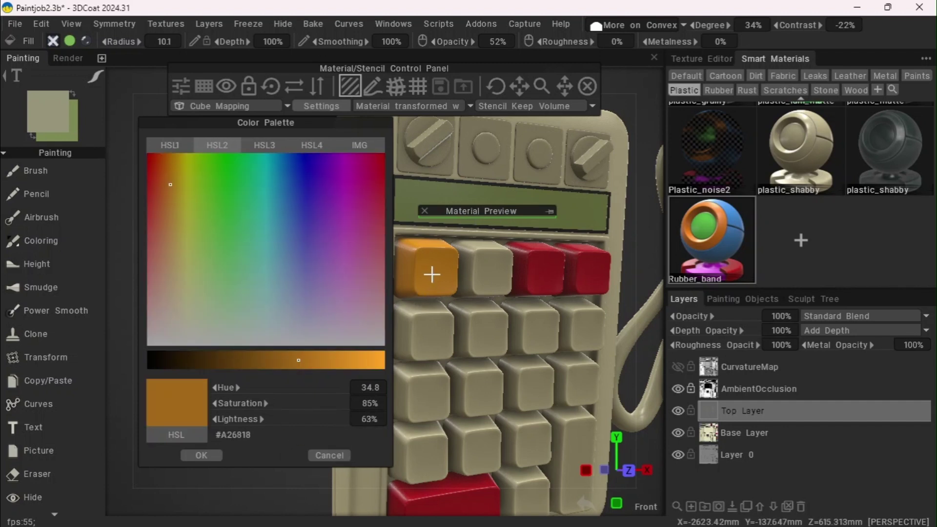
left_click(383, 360)
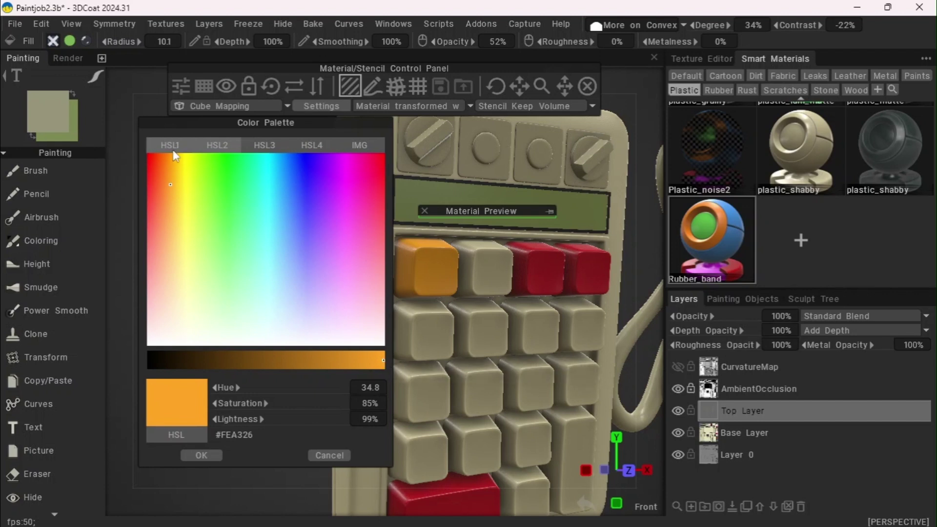
left_click(170, 182)
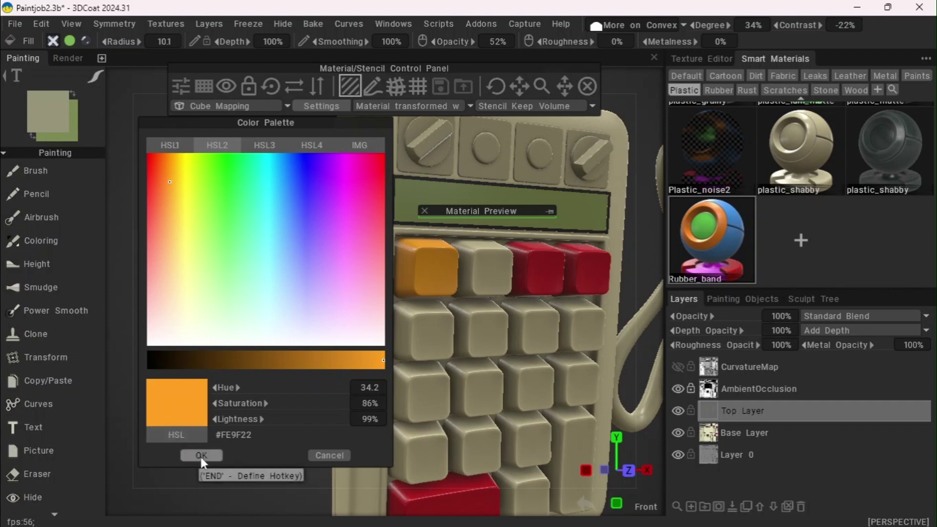
left_click_drag(252, 403, 237, 403)
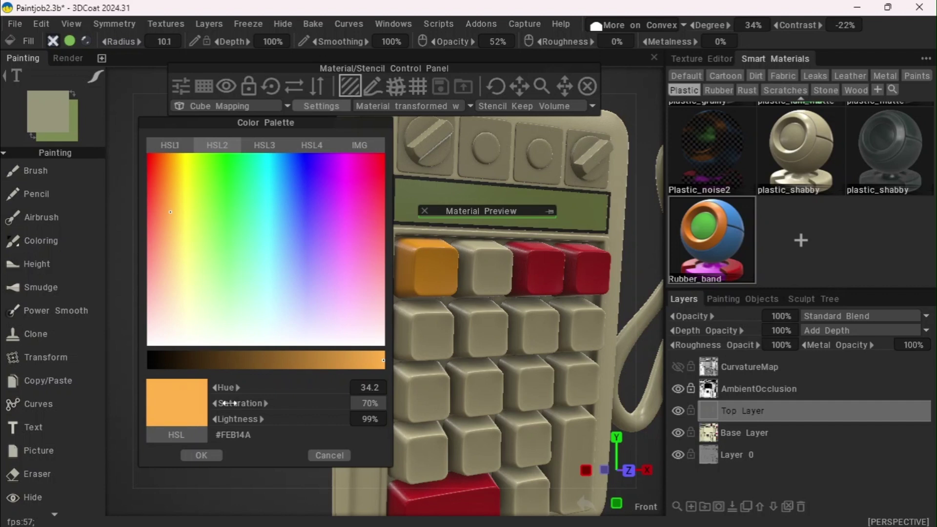
left_click(201, 454)
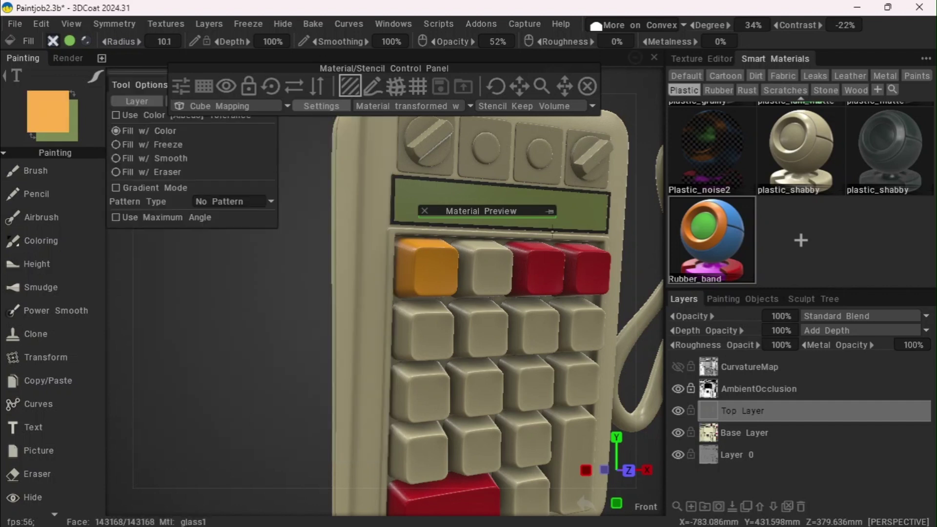
- Place the expanded material preview over the orange key and darken the orange painting color to 61% lightness
left_click(550, 212)
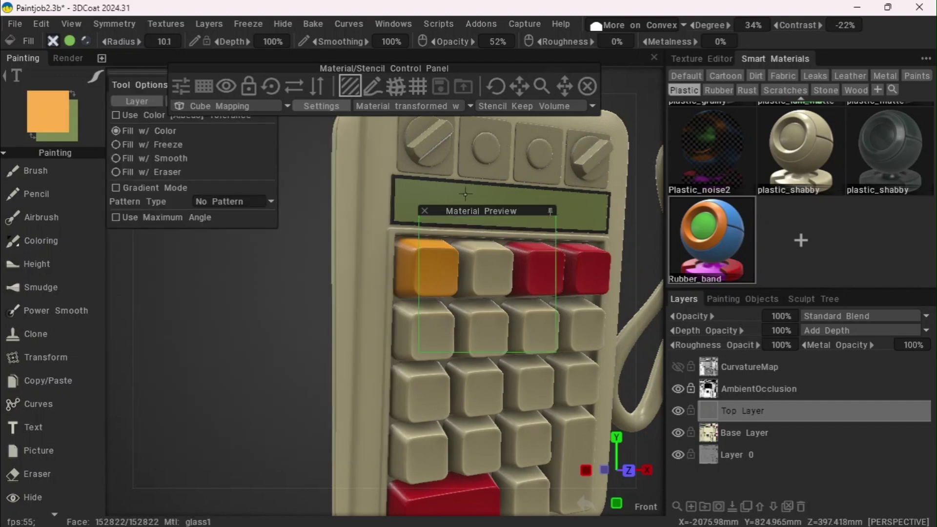
left_click_drag(466, 214, 401, 211)
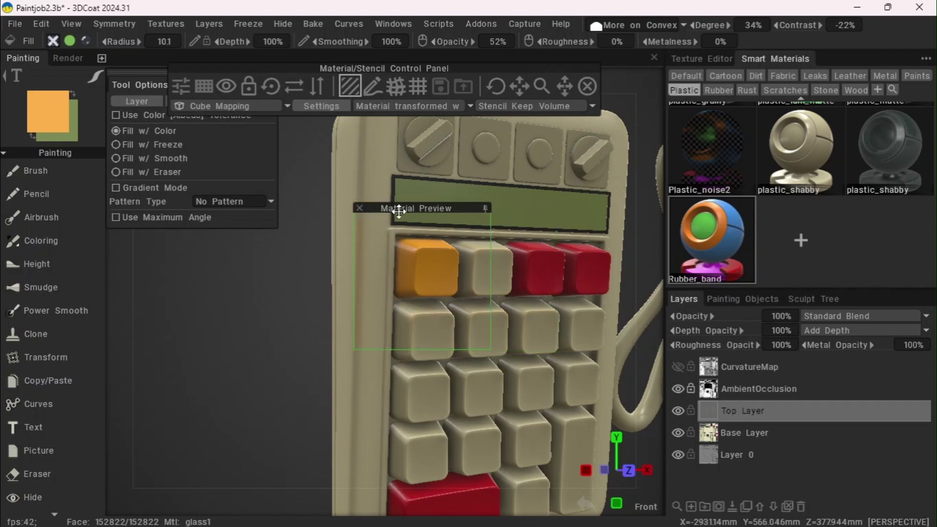
left_click(37, 111)
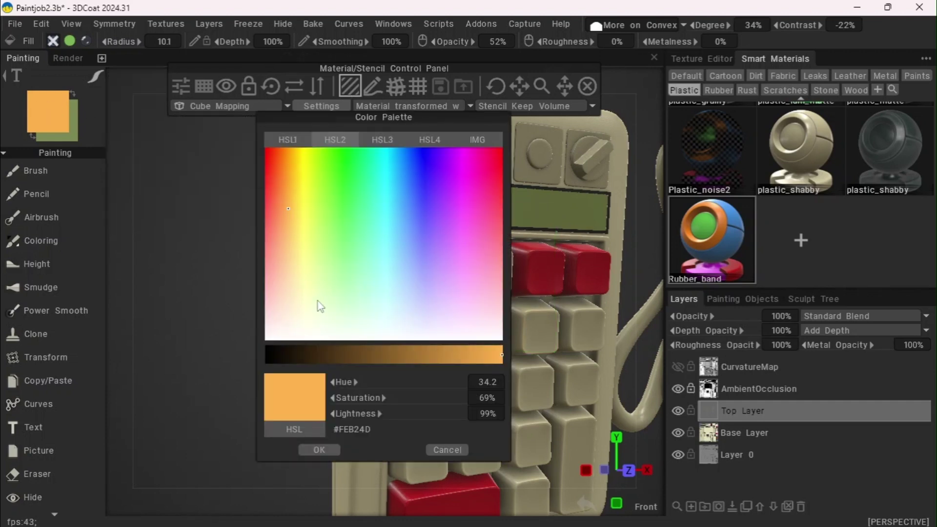
left_click_drag(426, 119, 201, 131)
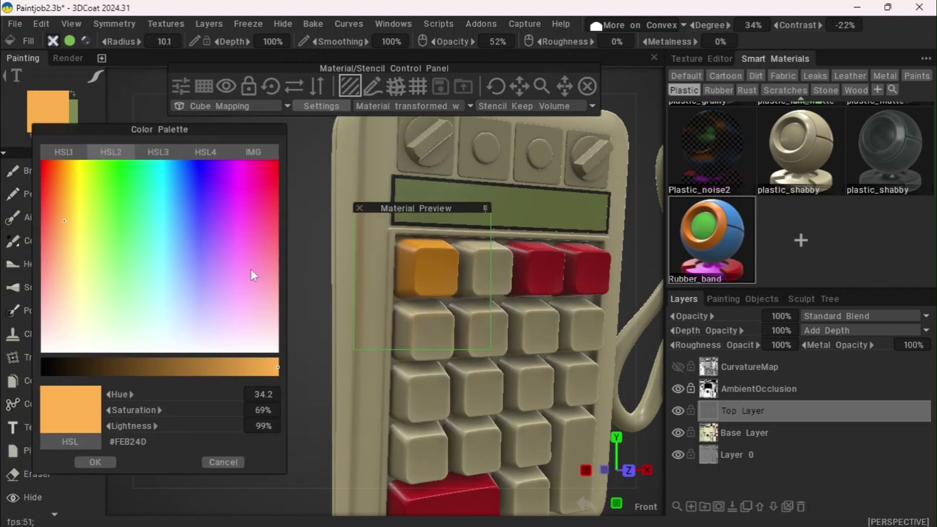
left_click_drag(244, 362, 175, 367)
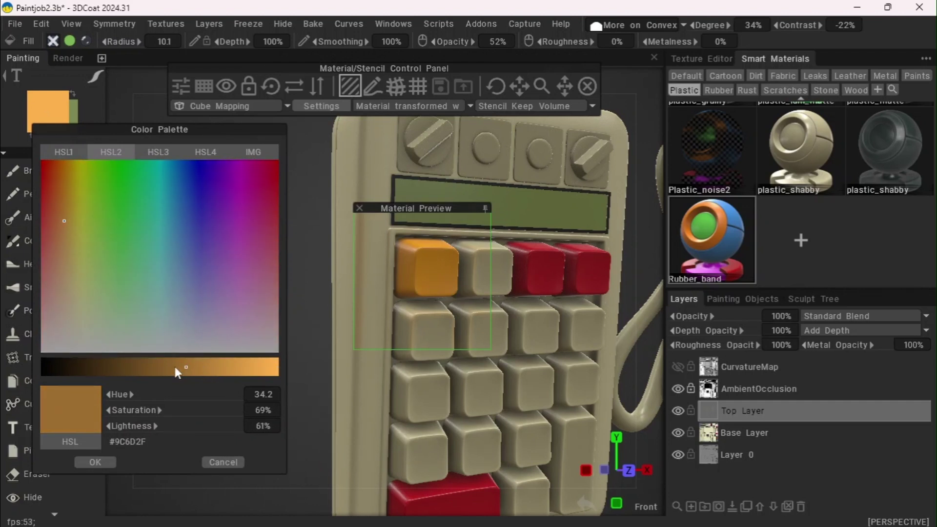
left_click(92, 461)
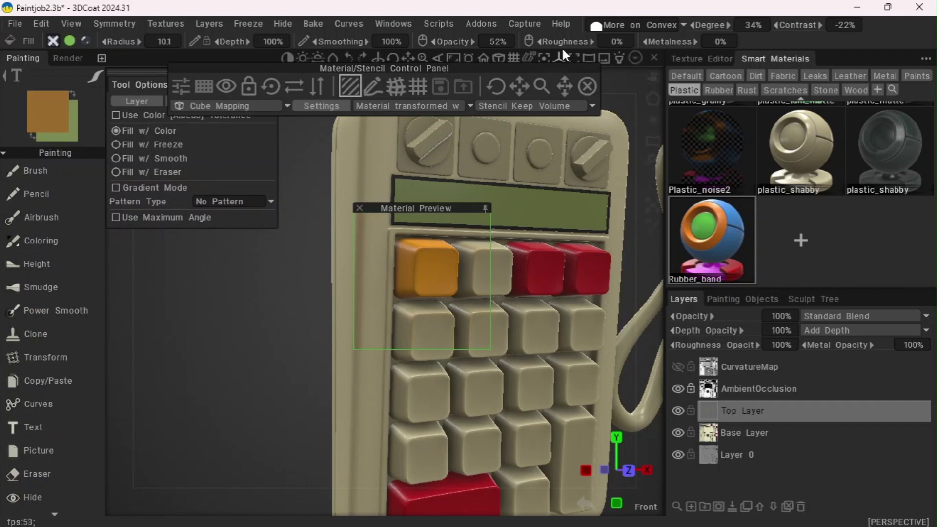
- Tune the More on Convex condition to a degree of 40% and a contrast of -27%, with an opacity of 37%
mouse_move(562, 42)
left_mouse_down()
mouse_move(573, 43)
mouse_move(552, 42)
left_mouse_up()
mouse_move(699, 25)
left_mouse_down()
mouse_move(711, 25)
mouse_move(700, 25)
left_mouse_up()
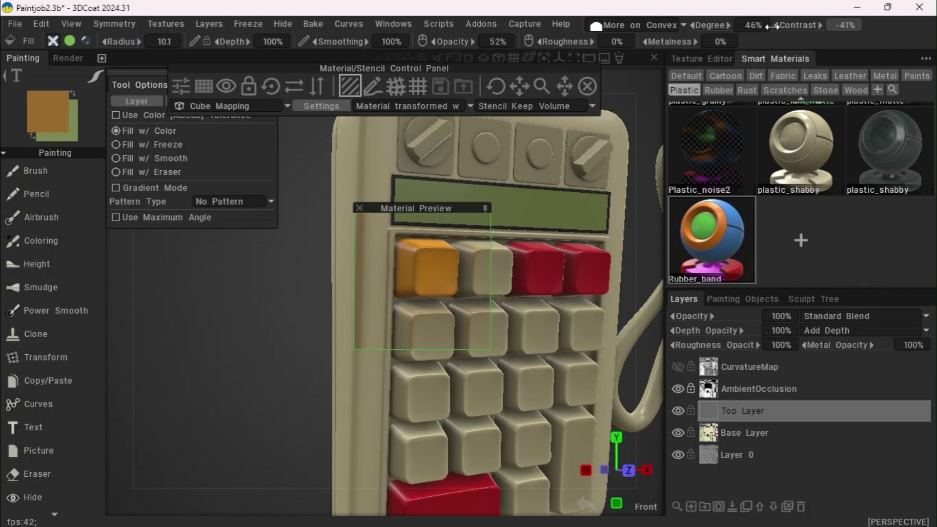
left_click_drag(773, 26, 785, 26)
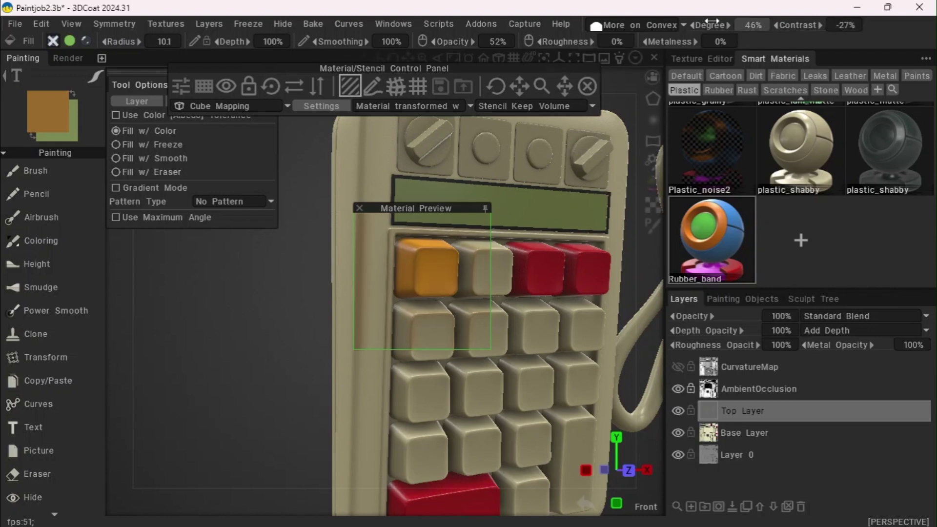
left_click_drag(708, 22, 701, 24)
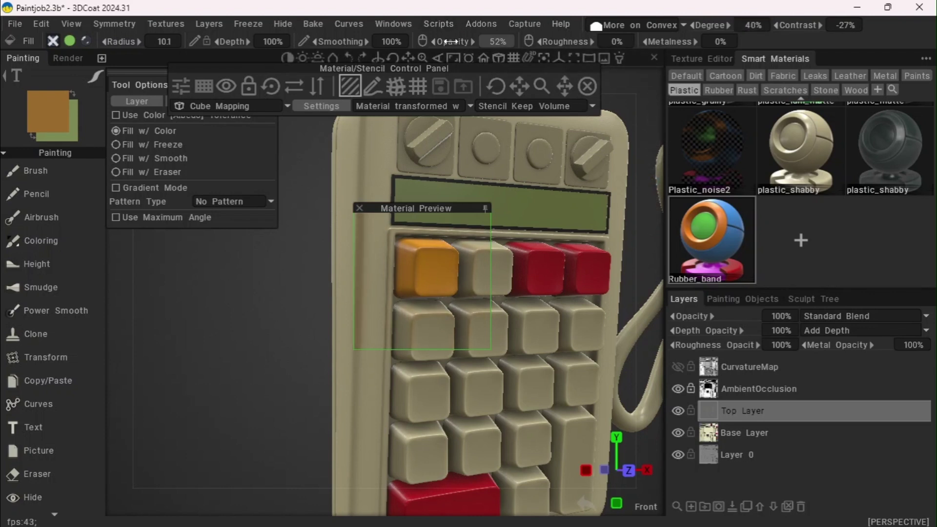
left_click_drag(450, 41, 431, 42)
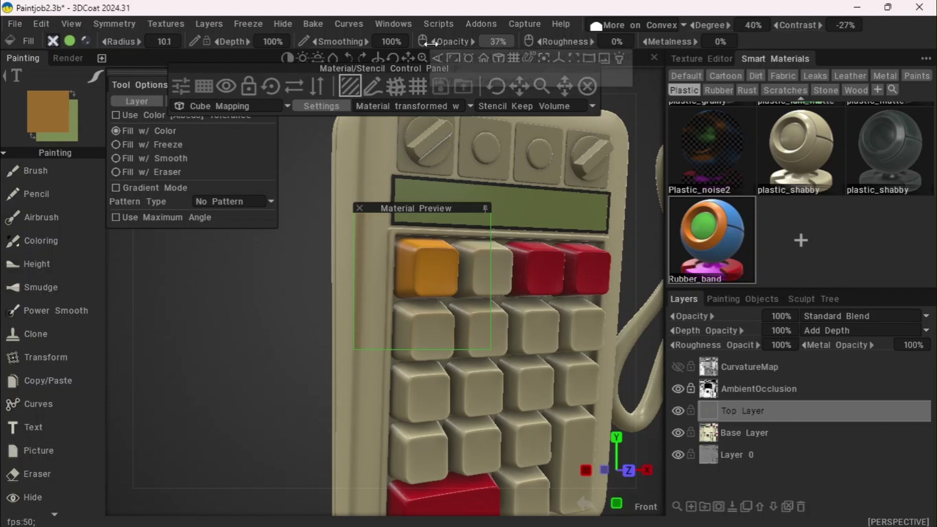
- Collapse the material preview and set the fill opacity to 41% for the orange key's edge highlights
left_click(485, 209)
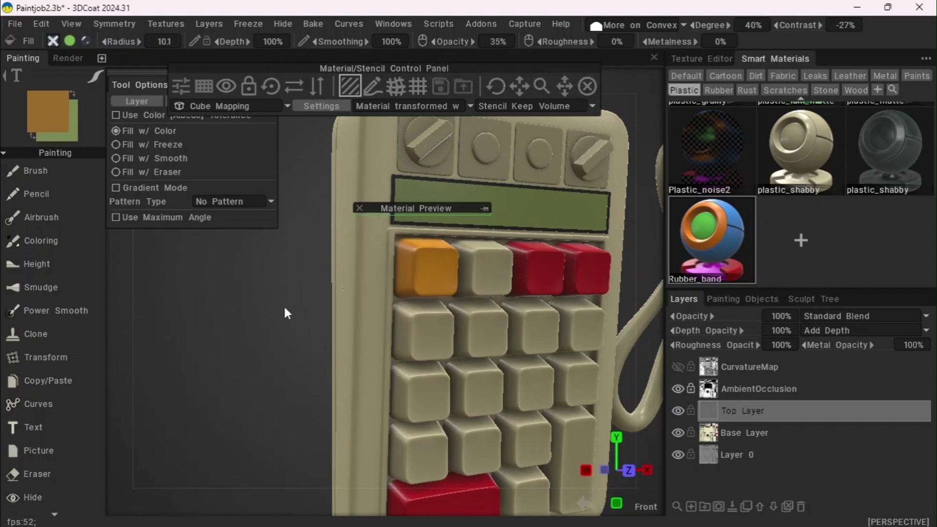
left_click_drag(283, 305, 274, 244)
left_click_drag(410, 58, 421, 93)
- Pick the red from the palette image as painting color, with saturation 78% and lightness 100%
left_click(48, 121)
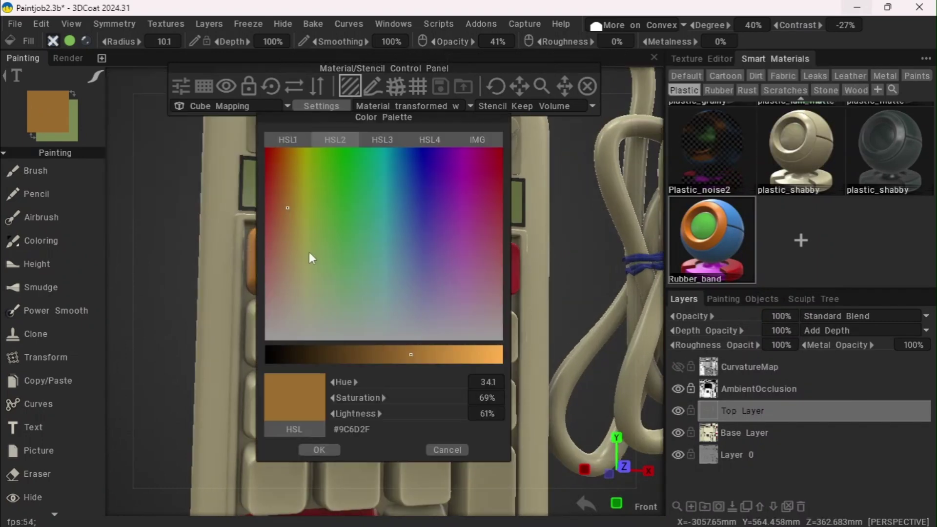
left_click(473, 143)
left_click(424, 248)
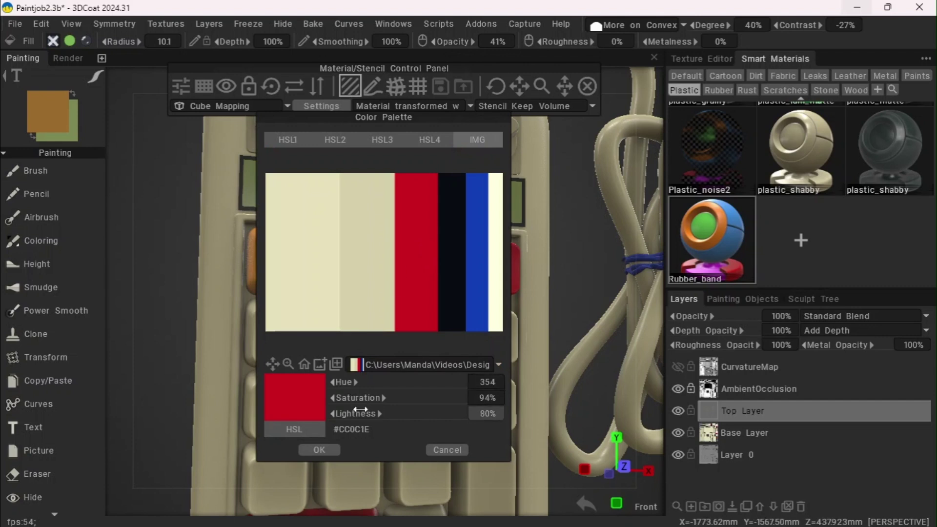
left_click_drag(361, 410, 447, 431)
left_click_drag(356, 399, 346, 399)
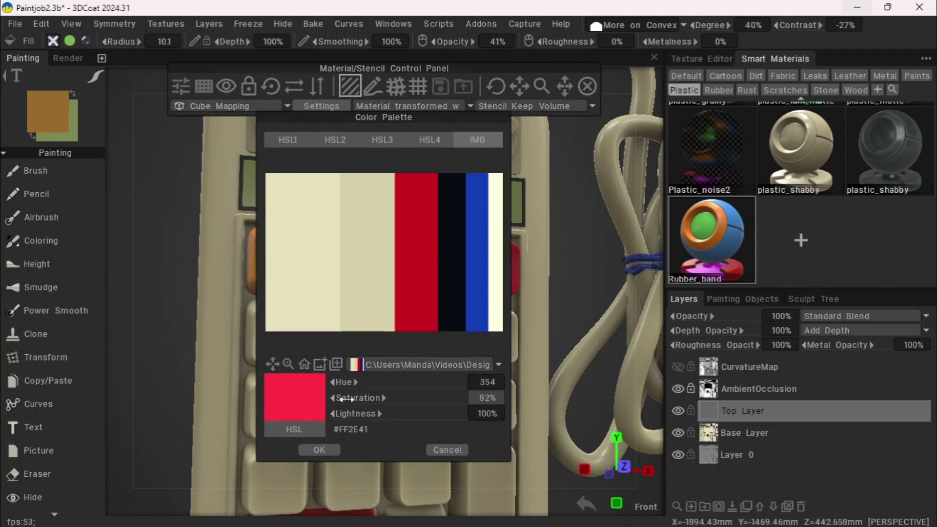
left_click(314, 448)
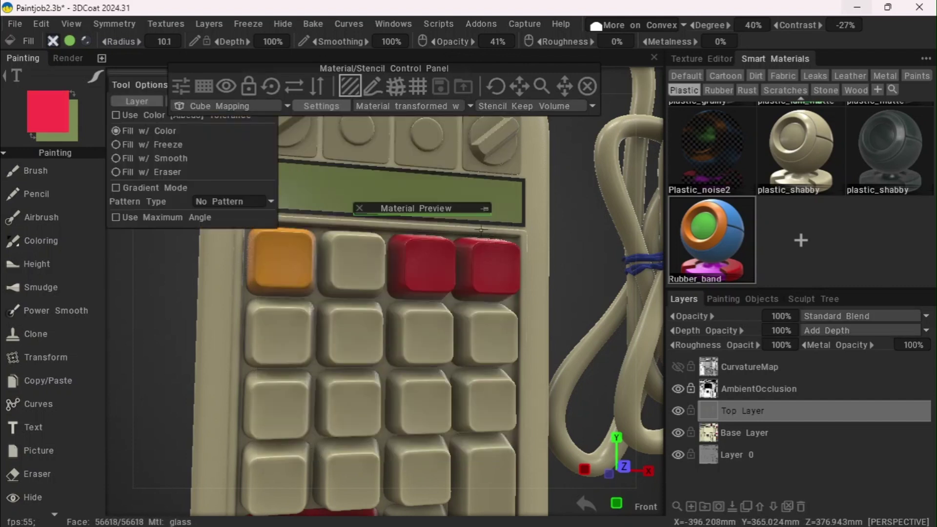
- Expand the material preview over the red keys at 100% opacity and soften the painting color to pink with hue 359 and saturation 44%
left_click(485, 209)
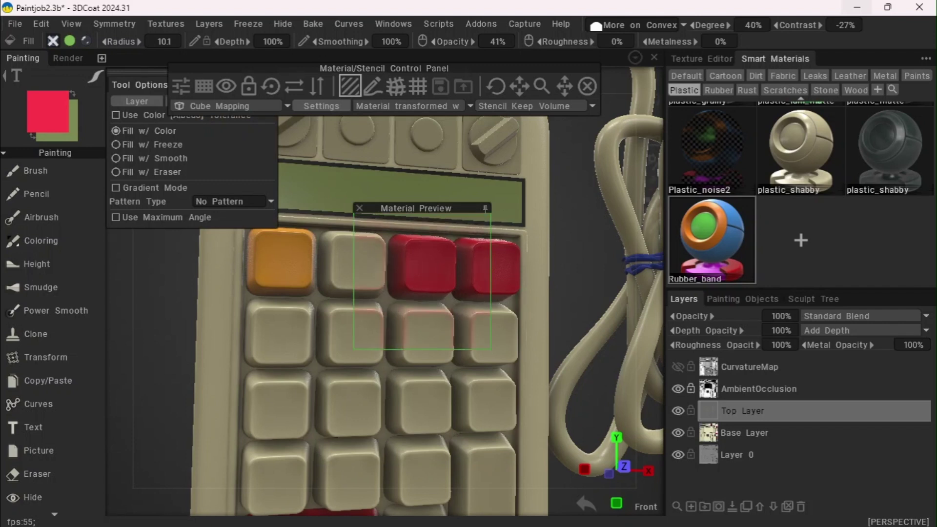
left_click_drag(456, 35, 576, 48)
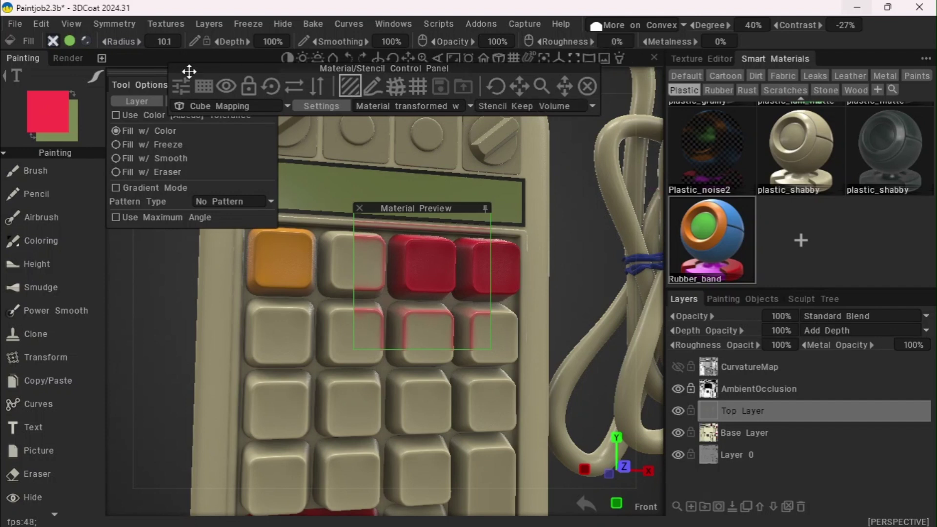
left_click(43, 117)
left_click(324, 139)
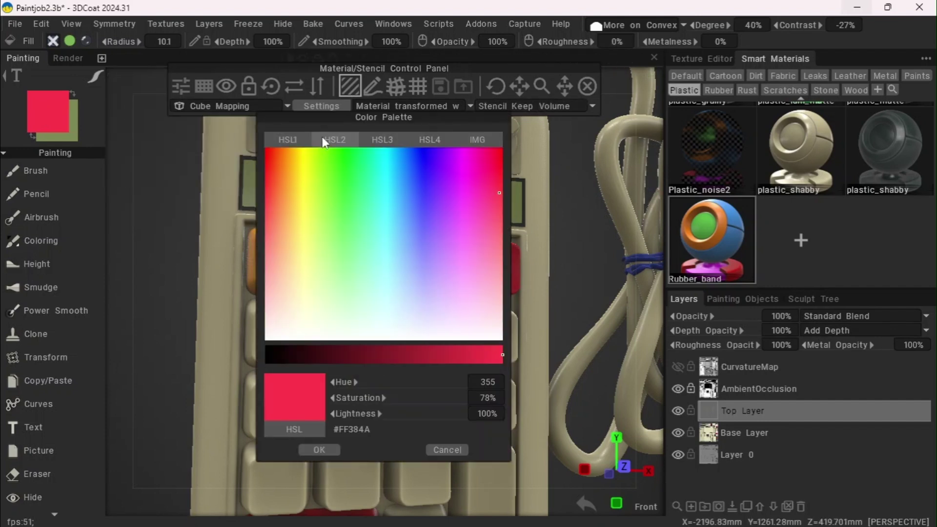
left_click_drag(418, 119, 626, 119)
left_click_drag(711, 193, 711, 255)
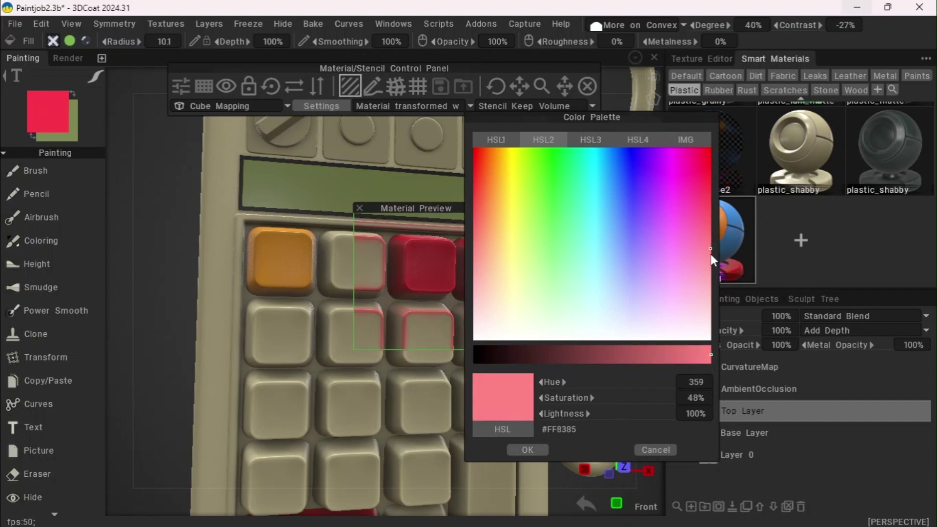
left_click(528, 450)
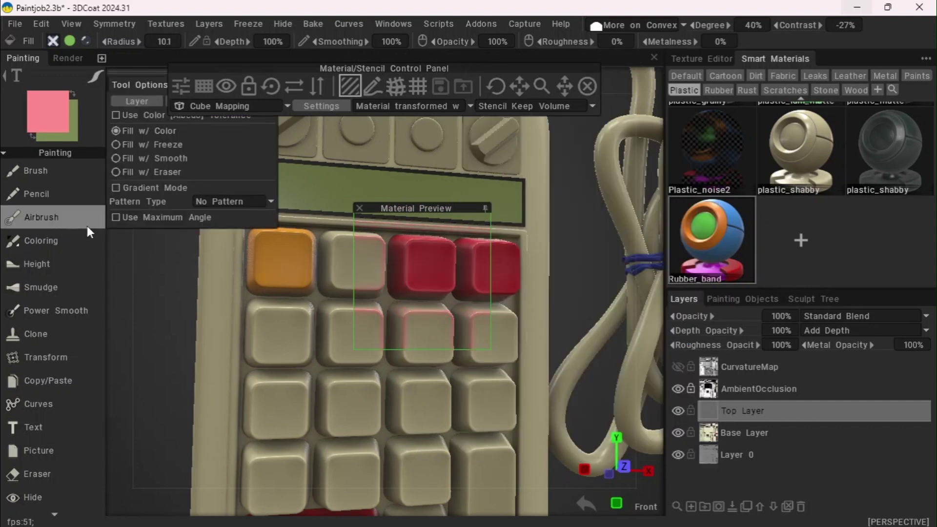
- Collapse the material preview, fill the red keys' convex edges with the pink highlight and set the condition degree to 32%
left_click(485, 209)
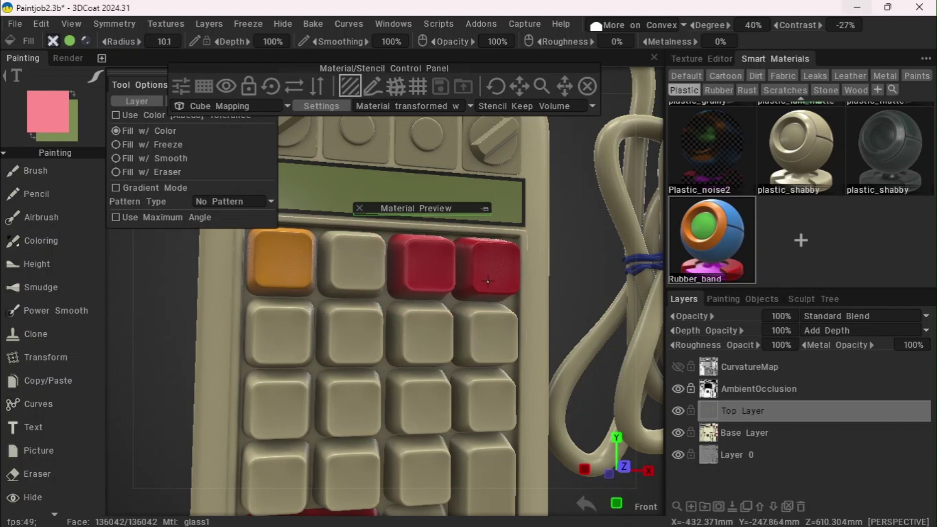
left_click_drag(152, 320, 190, 308)
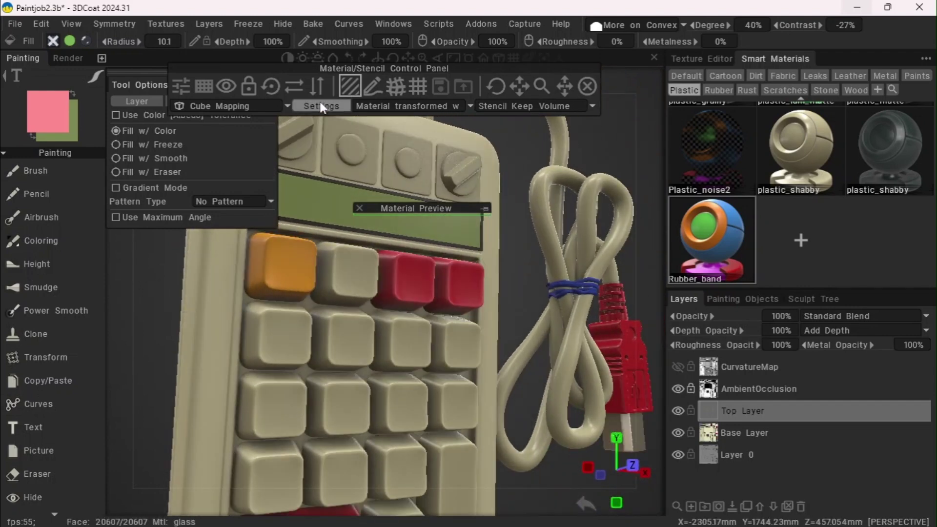
mouse_move(410, 56)
left_click_drag(407, 58, 332, 407)
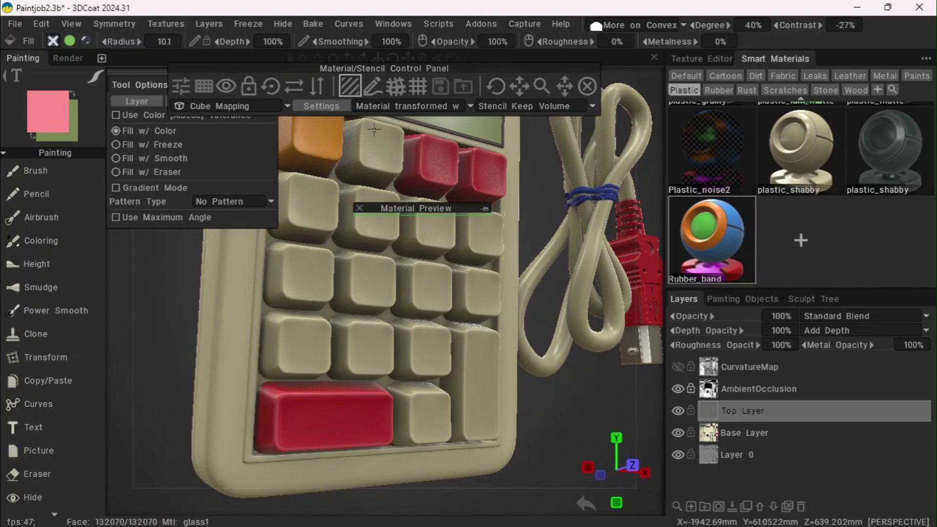
mouse_move(417, 58)
mouse_move(417, 58)
left_mouse_down()
mouse_move(379, 59)
mouse_move(423, 61)
left_mouse_up()
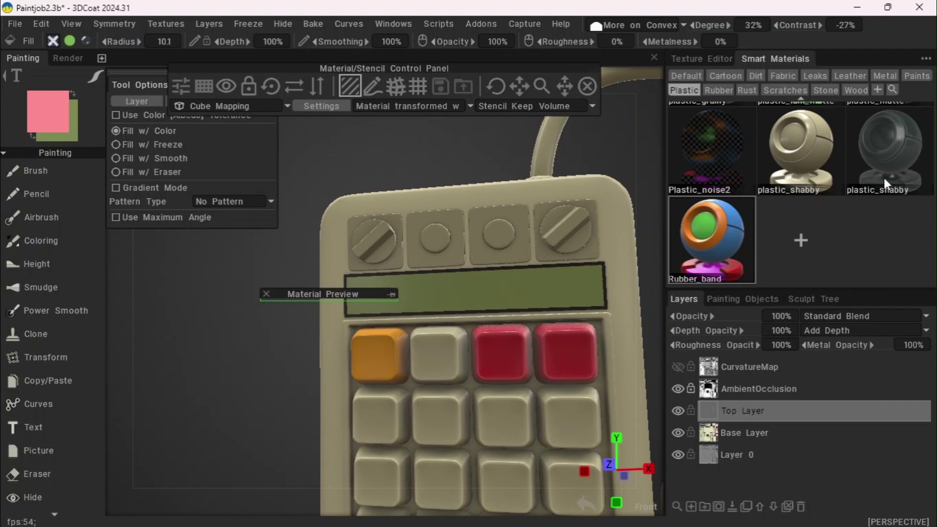
- Place the expanded material preview over the first rotary knob above the display
mouse_move(885, 179)
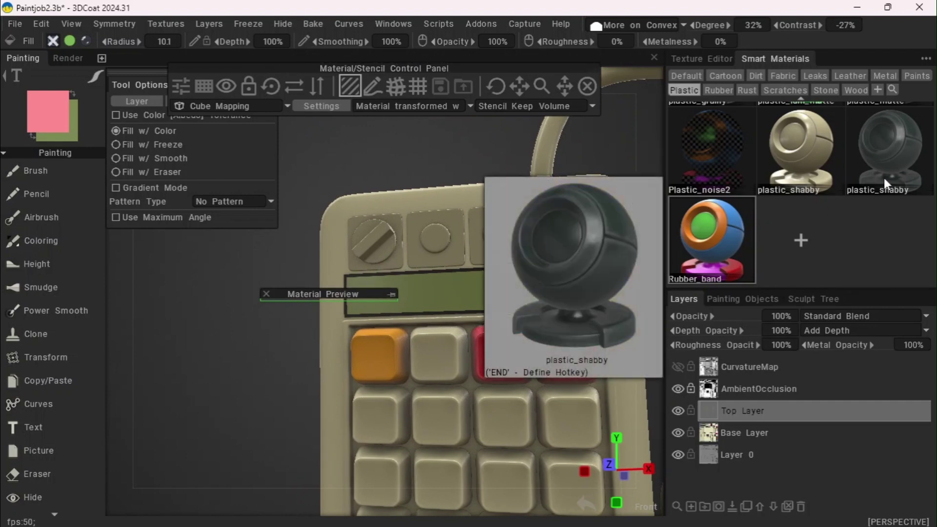
mouse_move(392, 52)
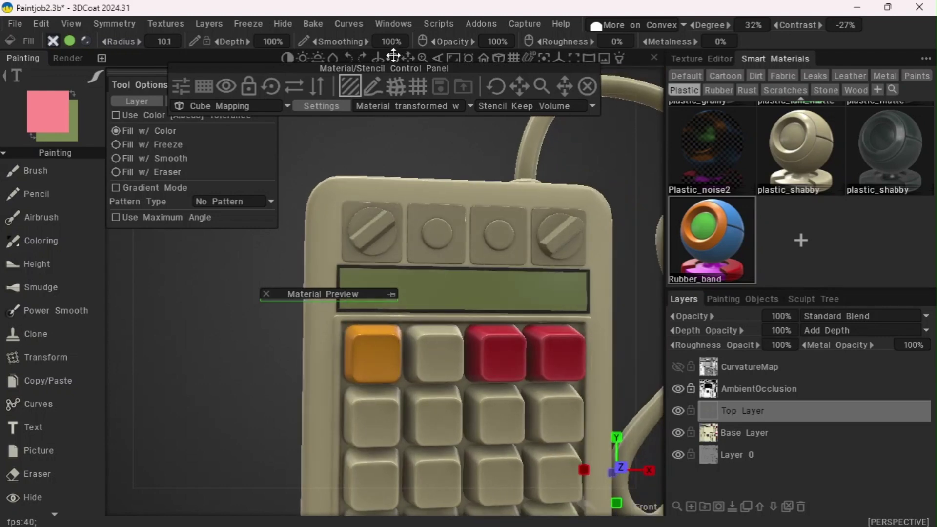
left_click_drag(408, 56, 425, 59)
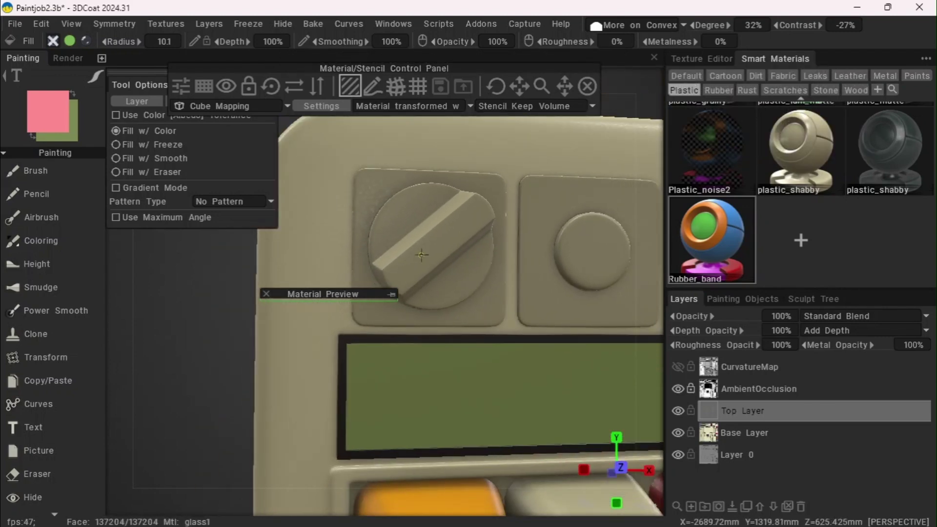
left_click_drag(367, 292, 427, 172)
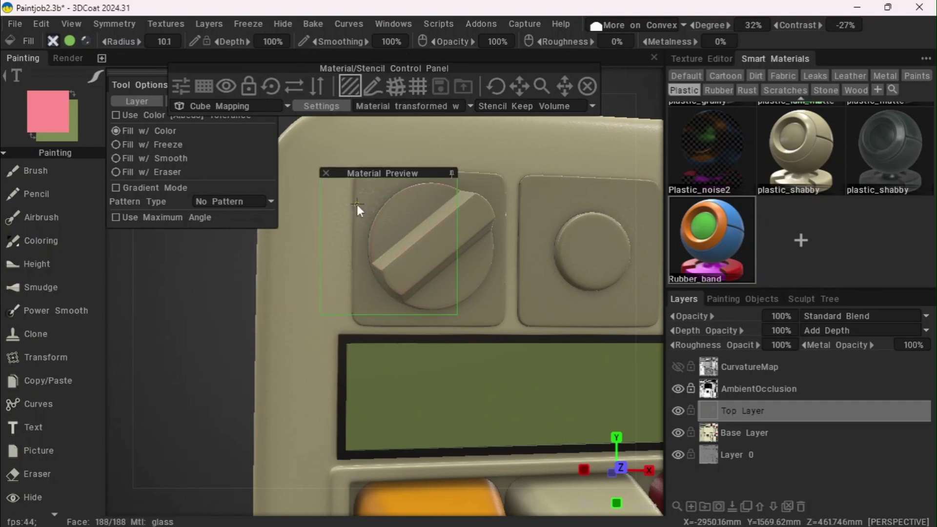
- Set the painting color to the palette image's pale cream, with hue 58.1, saturation 12% and lightness 100%
left_click(29, 112)
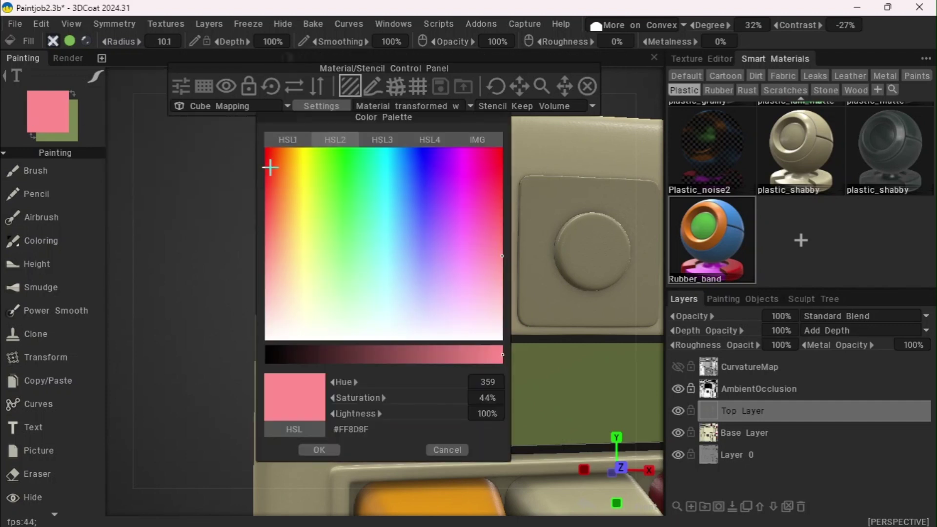
left_click(475, 139)
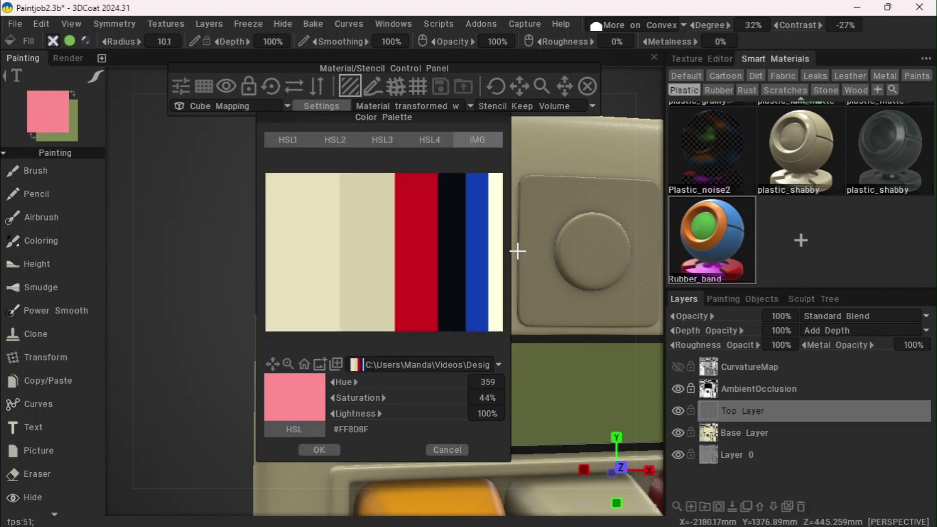
left_click(496, 251)
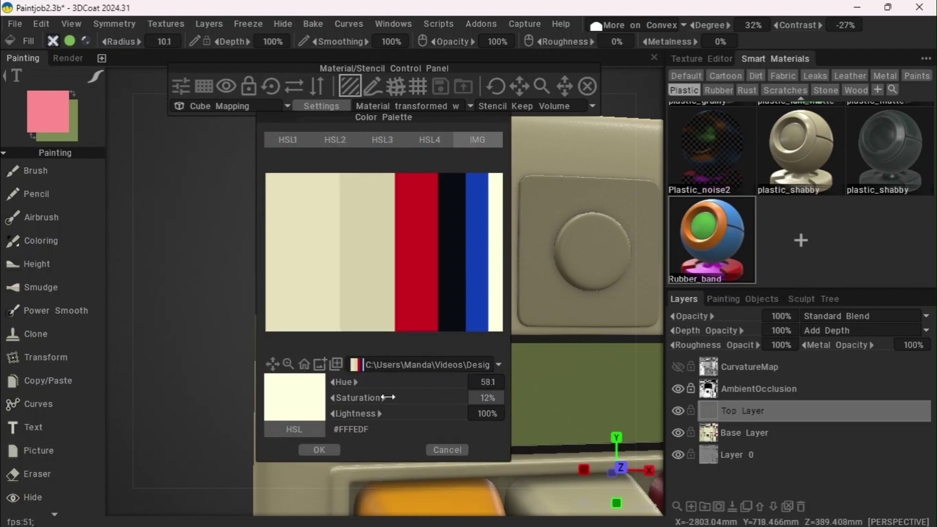
left_click(322, 450)
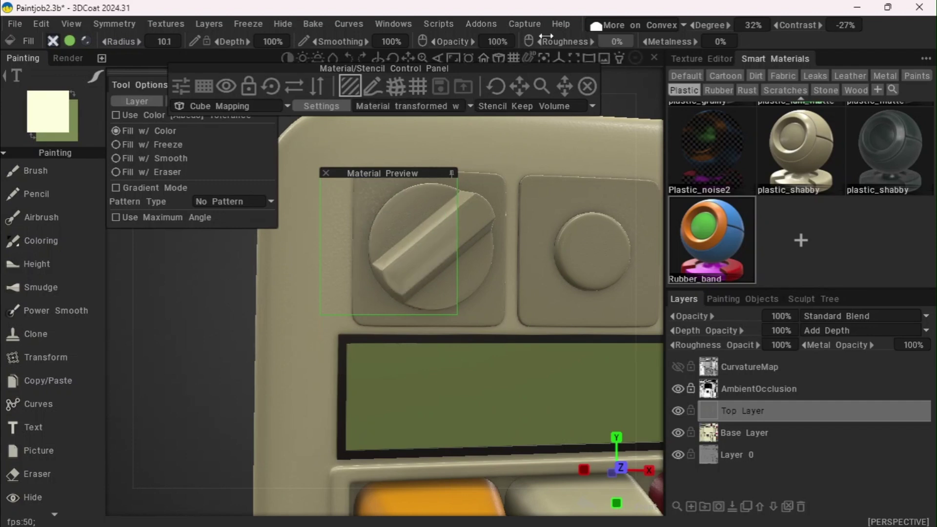
- Try the More on Convex condition on the knob with a degree of 32% and a contrast of 16%
mouse_move(712, 26)
left_mouse_down()
mouse_move(695, 25)
mouse_move(706, 24)
left_mouse_up()
mouse_move(795, 25)
left_mouse_down()
mouse_move(834, 31)
mouse_move(825, 31)
left_mouse_up()
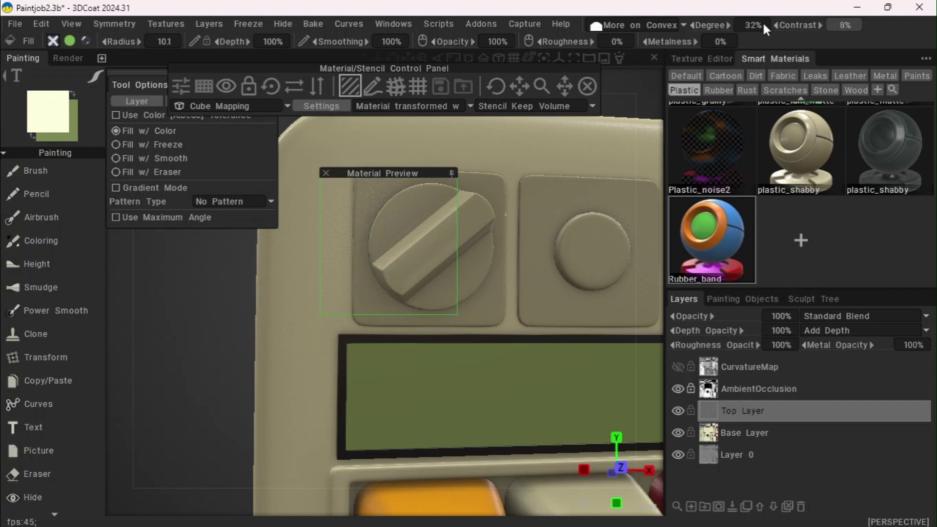
mouse_move(708, 25)
left_mouse_down()
mouse_move(733, 26)
mouse_move(706, 23)
left_mouse_up()
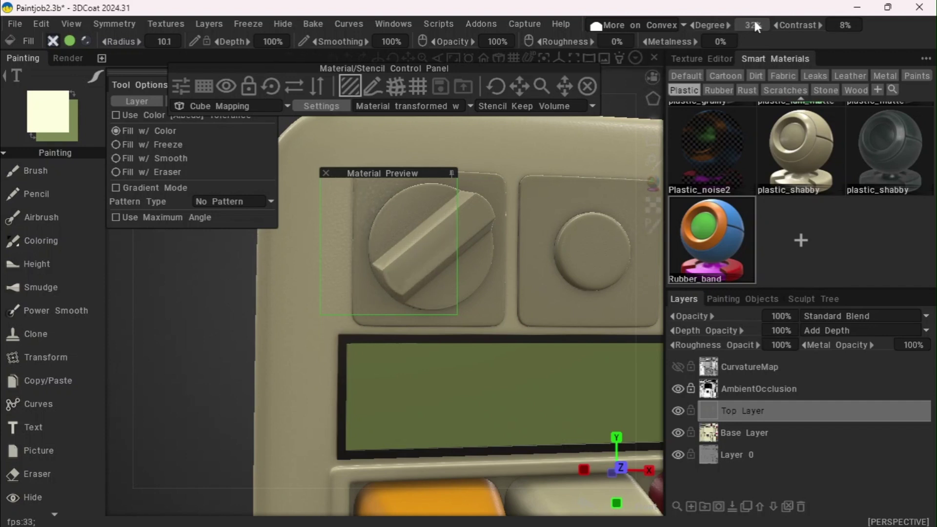
mouse_move(811, 30)
left_mouse_down()
mouse_move(752, 16)
mouse_move(834, 33)
left_mouse_up()
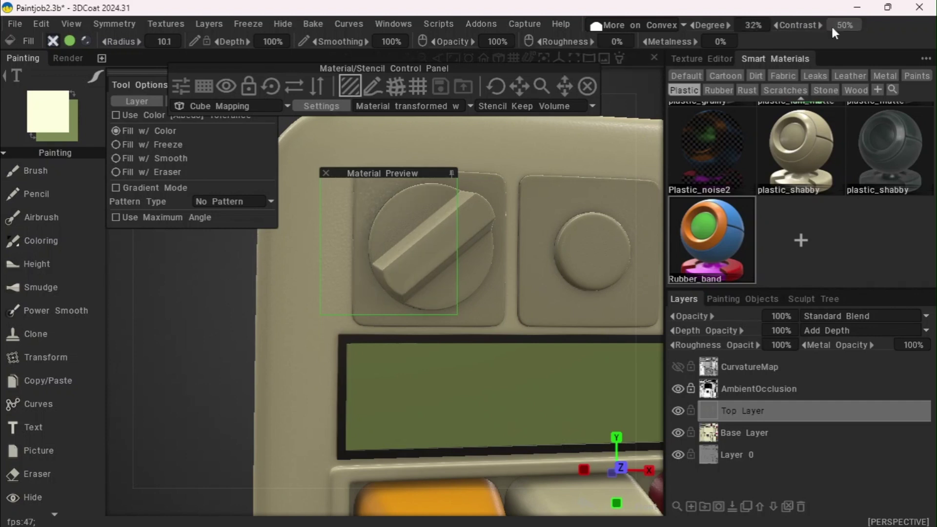
left_click(666, 26)
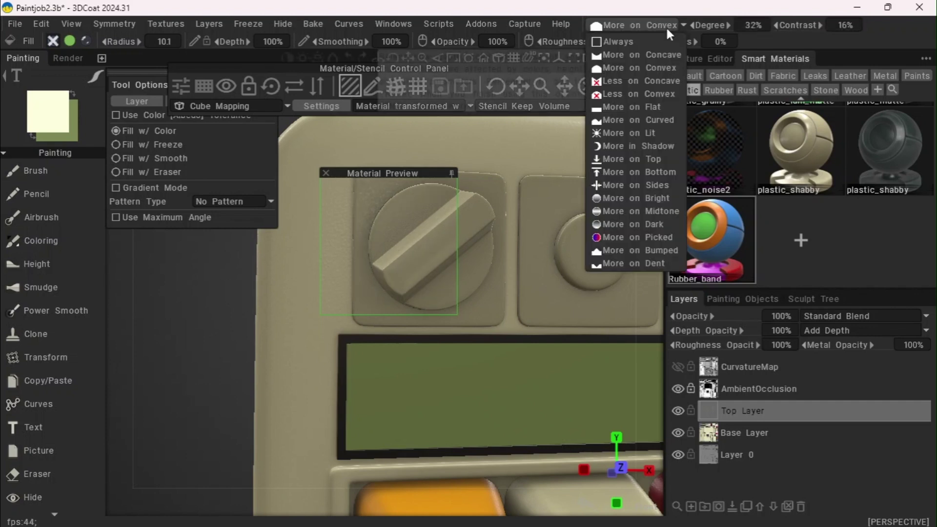
left_click(622, 67)
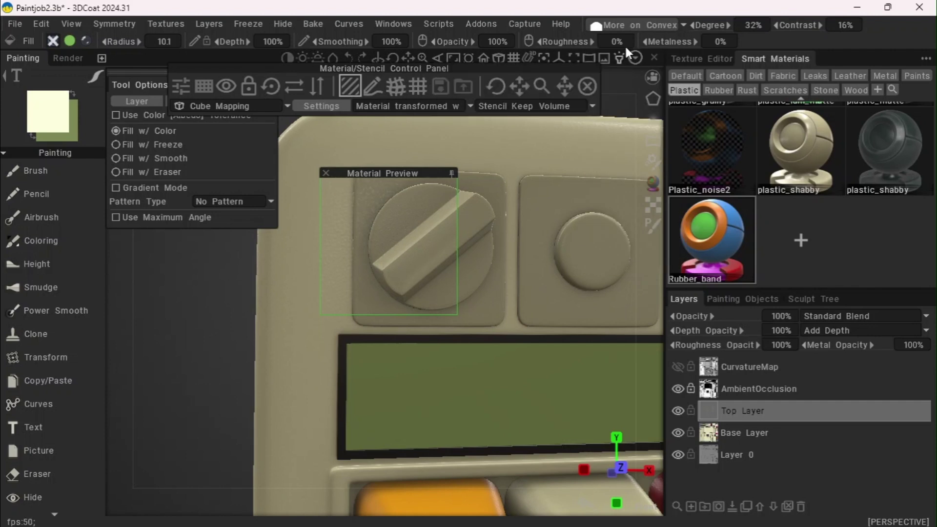
- Try the More on Concave condition with a degree of 46% and compare the knob with and without the material preview
left_click(629, 27)
left_click(623, 54)
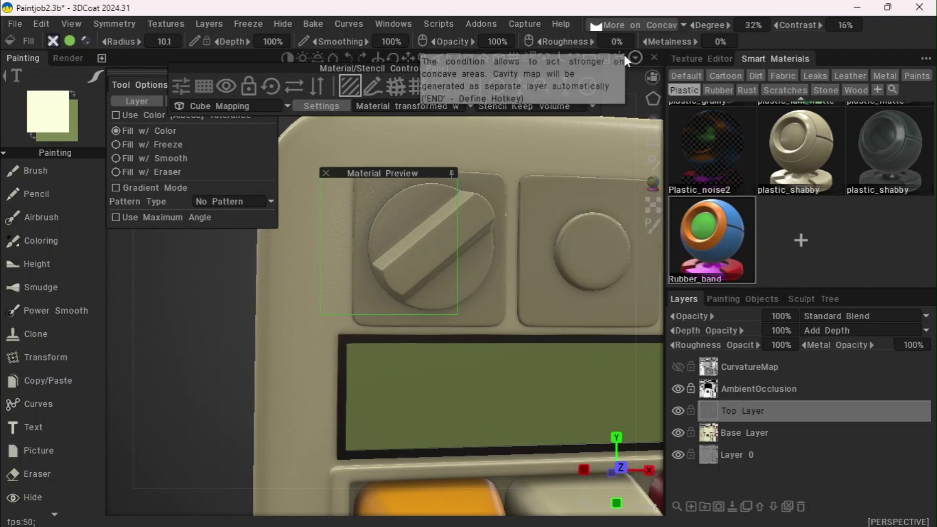
left_click_drag(709, 26, 715, 26)
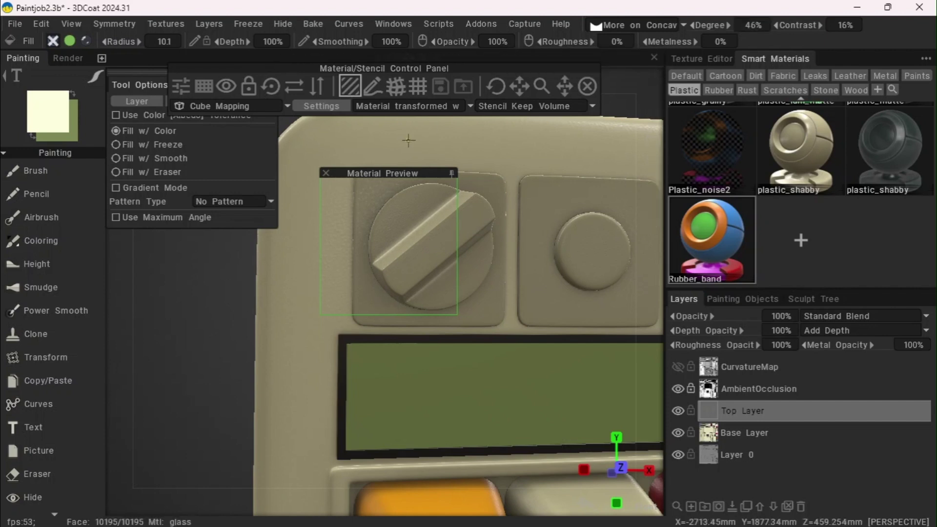
left_click(453, 174)
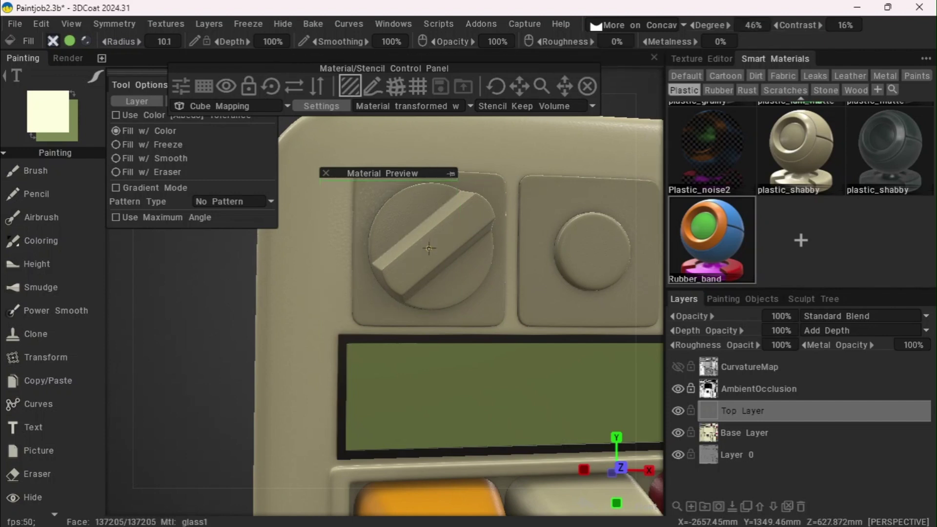
left_click(453, 174)
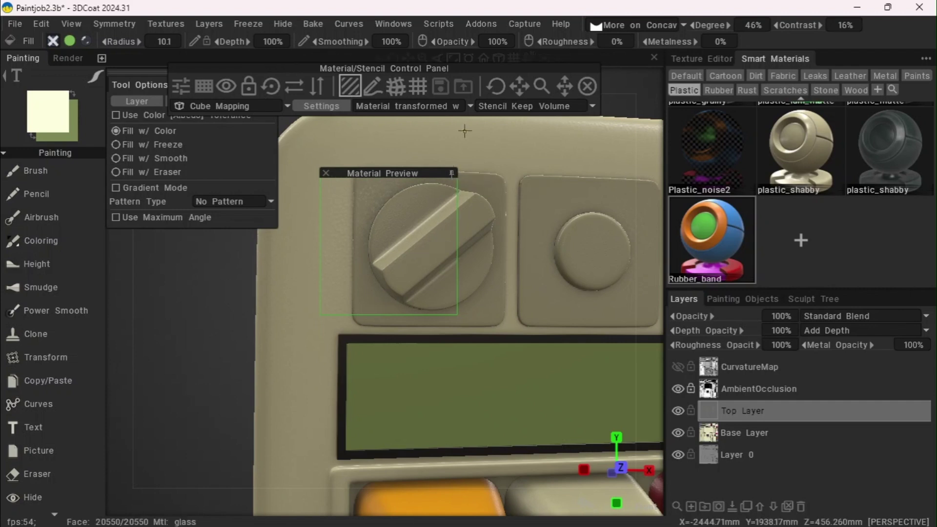
- Switch the condition back to More on Convex with a degree of 36%, a contrast of 52% and an opacity of 70%
left_click(614, 24)
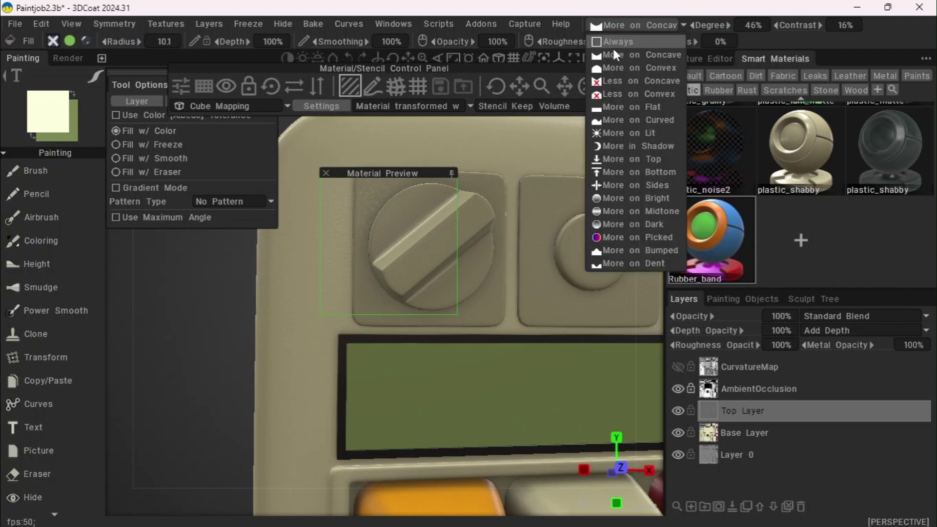
left_click(613, 70)
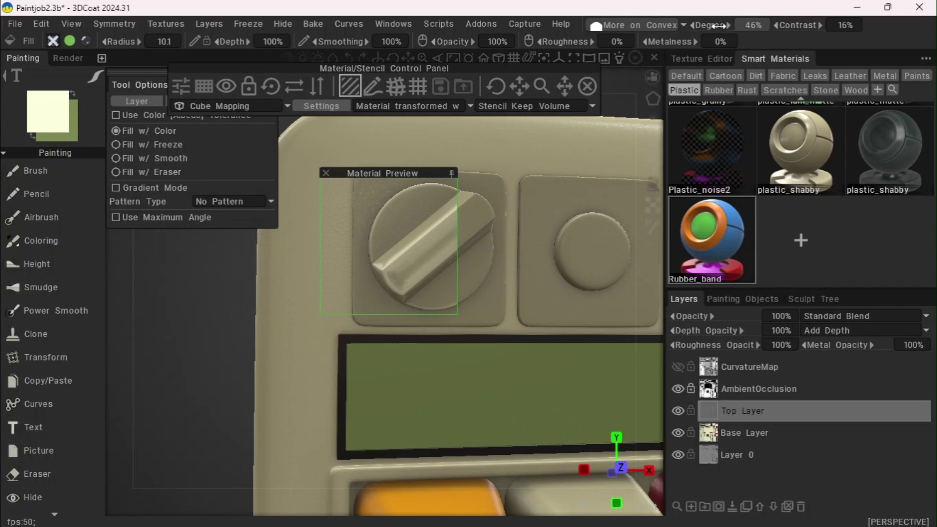
left_click_drag(709, 25, 761, 24)
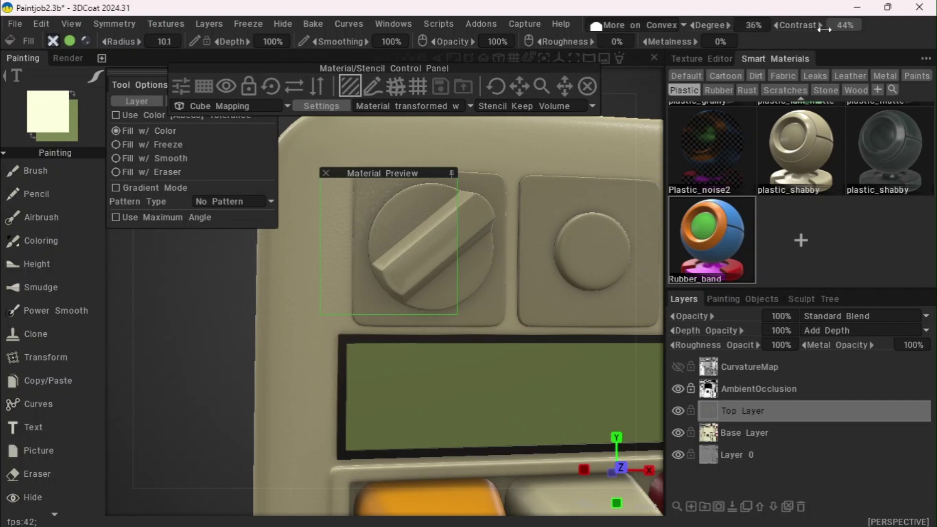
left_click_drag(847, 37, 842, 36)
mouse_move(720, 22)
left_mouse_down()
mouse_move(733, 25)
mouse_move(719, 24)
left_mouse_up()
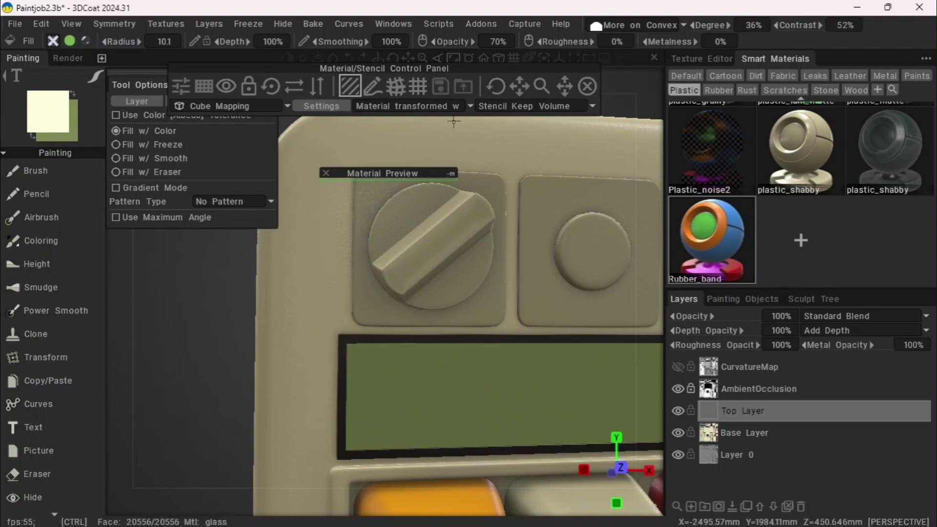
- Reduce the fill opacity to 48% for the highlights on the calculator
left_click_drag(449, 42, 392, 95)
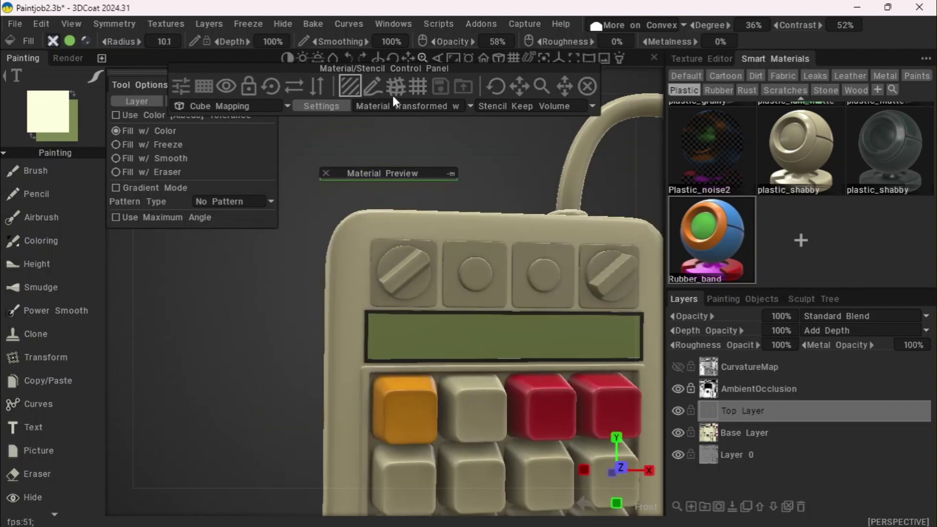
left_click_drag(345, 204, 324, 204)
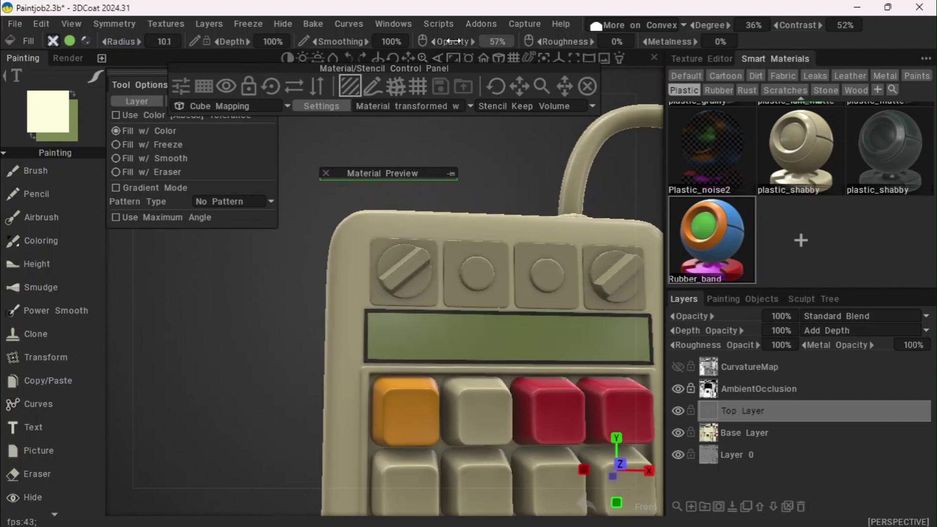
left_click_drag(448, 42, 445, 42)
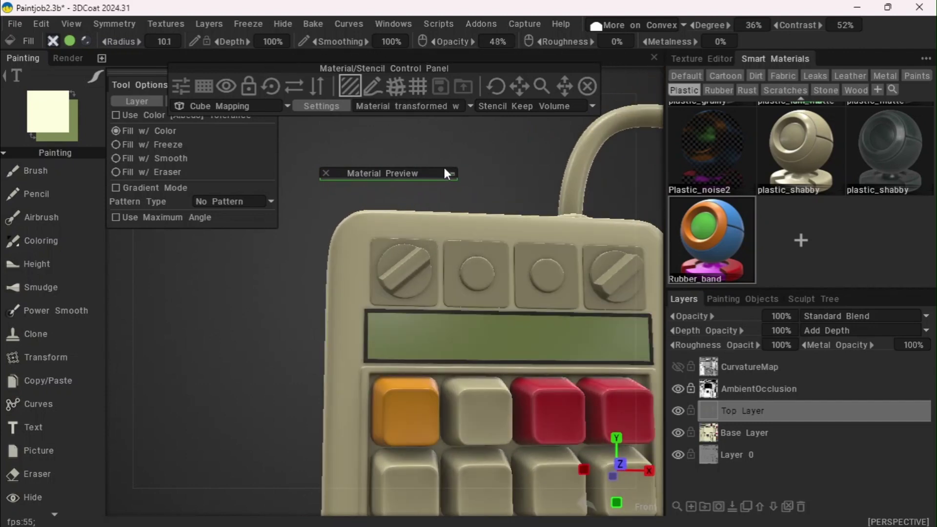
left_click_drag(225, 356, 184, 421)
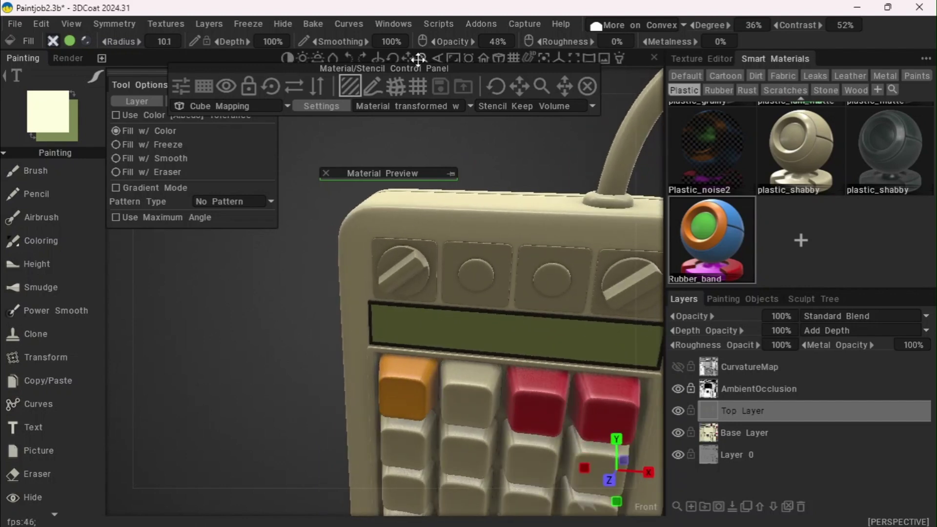
left_click_drag(418, 60, 304, 54)
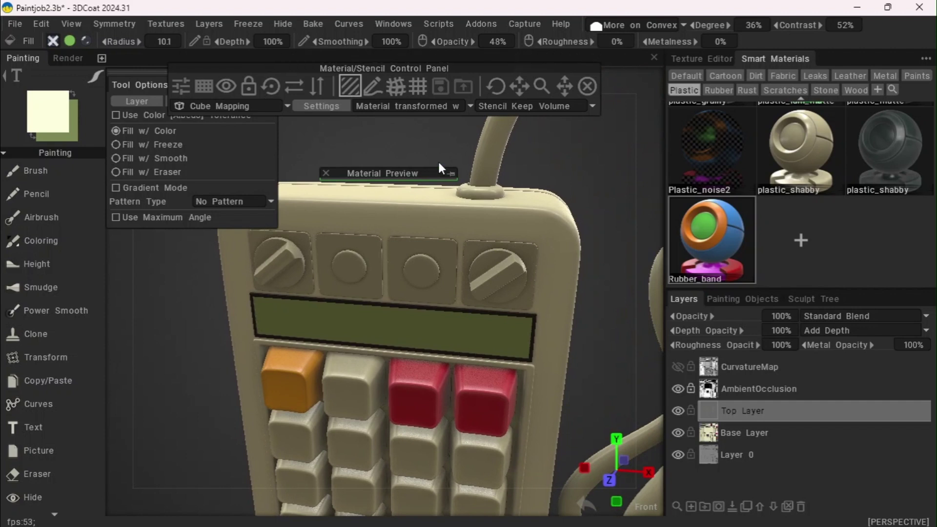
- Reposition the material preview and show it over the cable collar on the calculator's top edge
left_click_drag(424, 175, 484, 175)
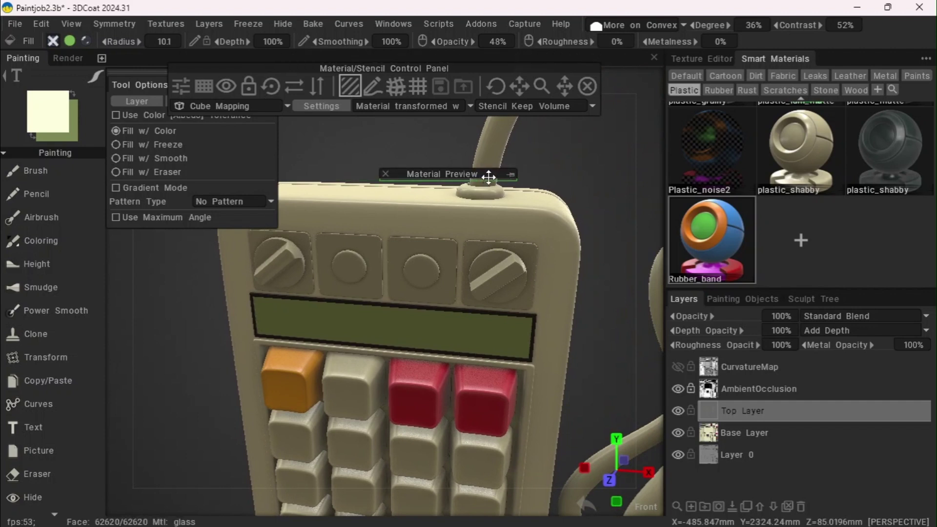
left_click(516, 177)
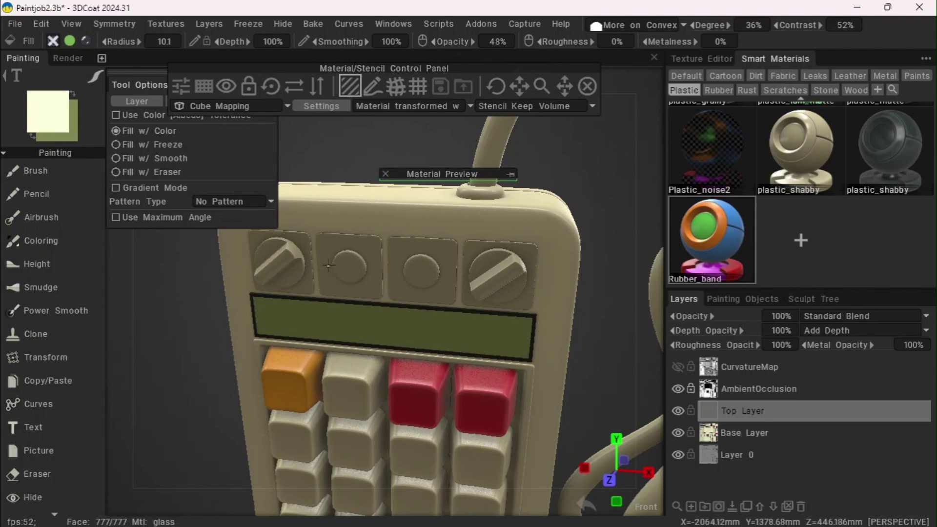
left_click_drag(361, 151, 429, 166)
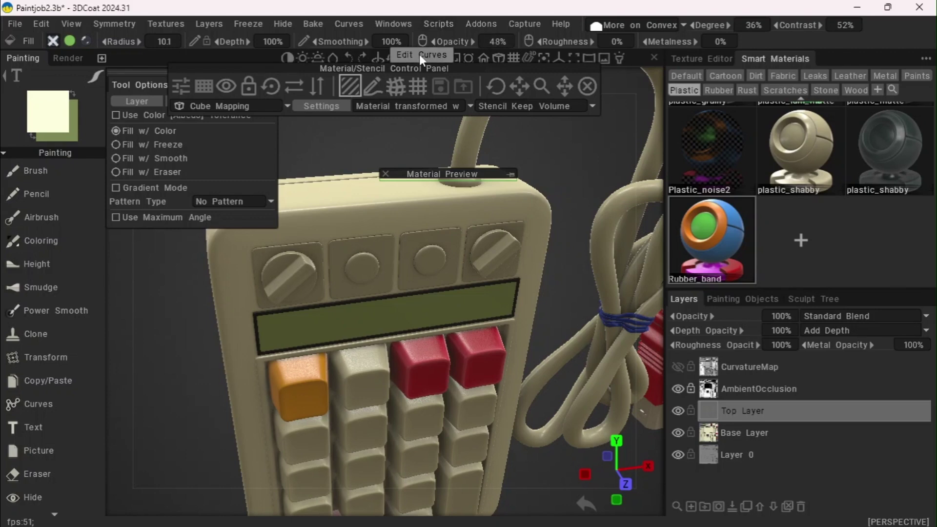
mouse_move(396, 72)
left_mouse_down()
mouse_move(405, 58)
mouse_move(424, 60)
mouse_move(405, 60)
left_mouse_up()
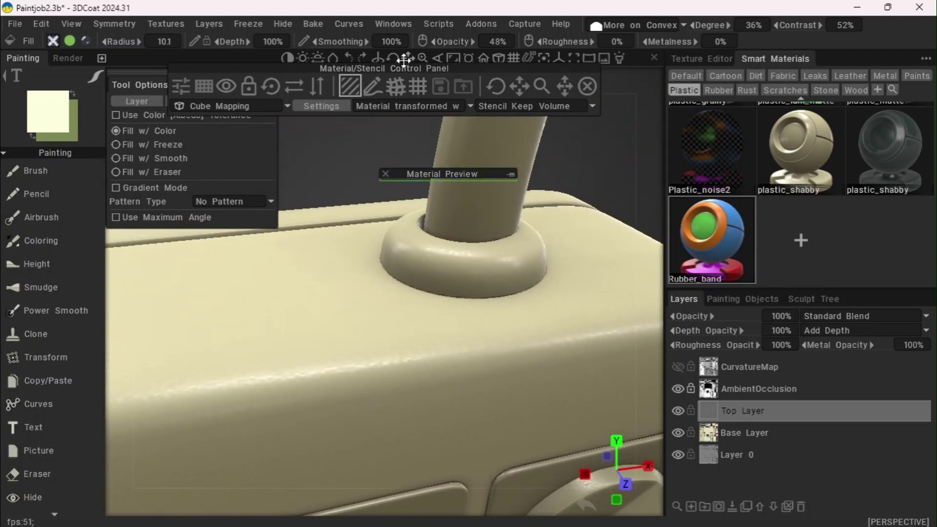
left_click(512, 171)
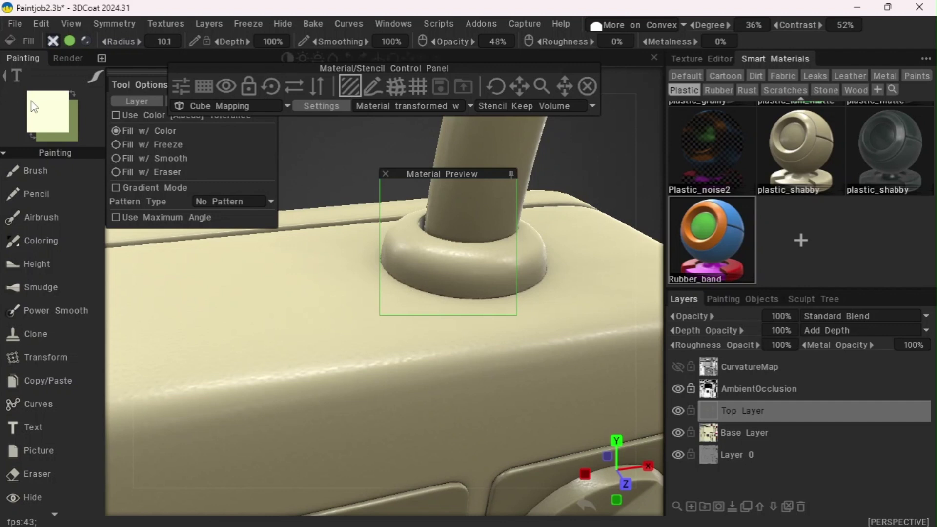
- Darken the painting color from pale cream to a muted grey-beige
left_click(33, 107)
left_click_drag(366, 414, 297, 415)
left_click(319, 450)
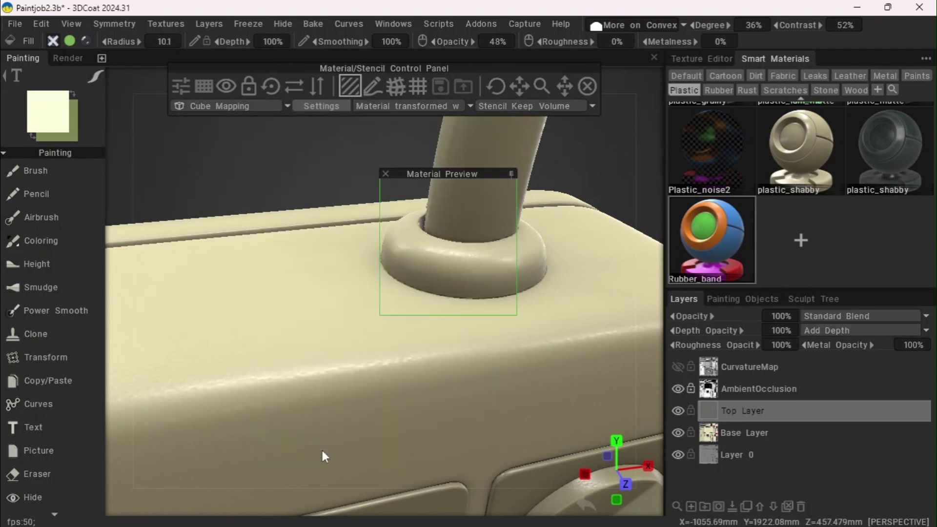
- Set the More on Convex degree to 48% and contrast to 5%, and compare the cable collar without the material preview
left_click_drag(712, 24, 709, 25)
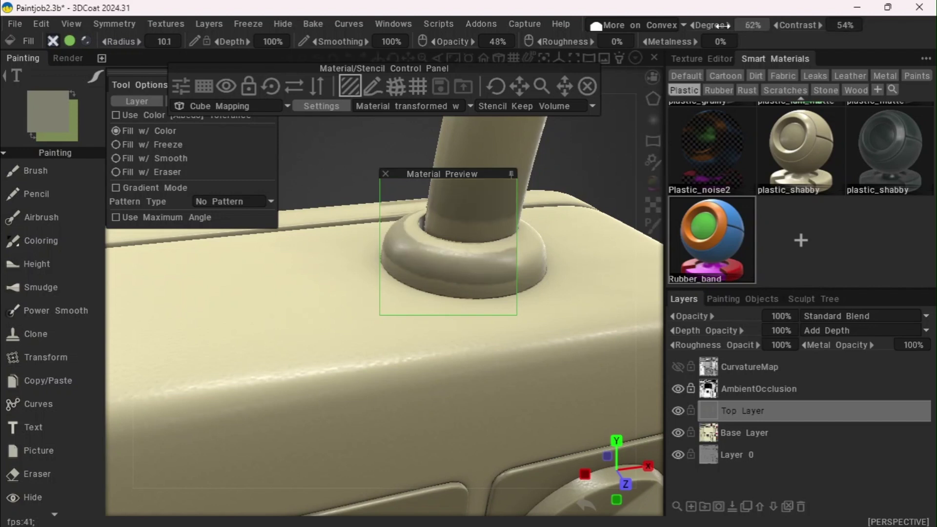
left_click_drag(708, 26, 790, 25)
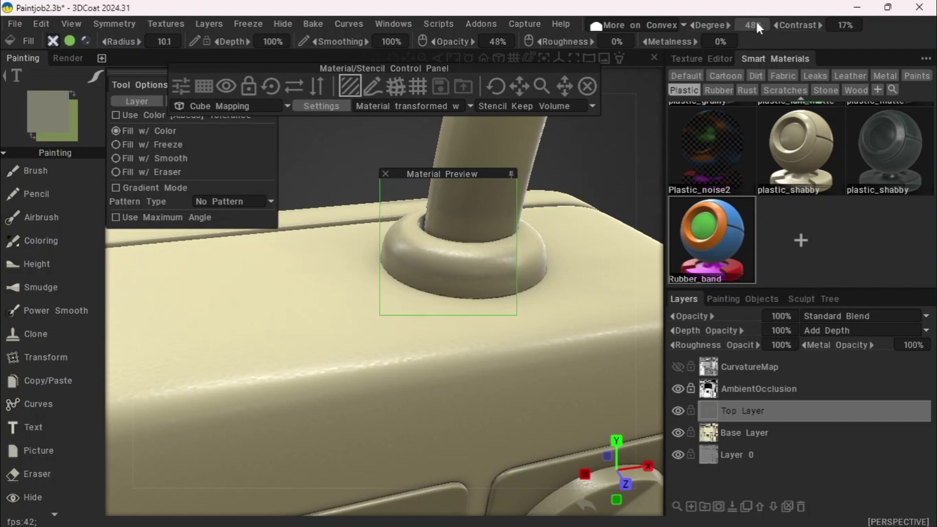
mouse_move(751, 23)
left_mouse_down()
mouse_move(699, 25)
mouse_move(718, 27)
left_mouse_up()
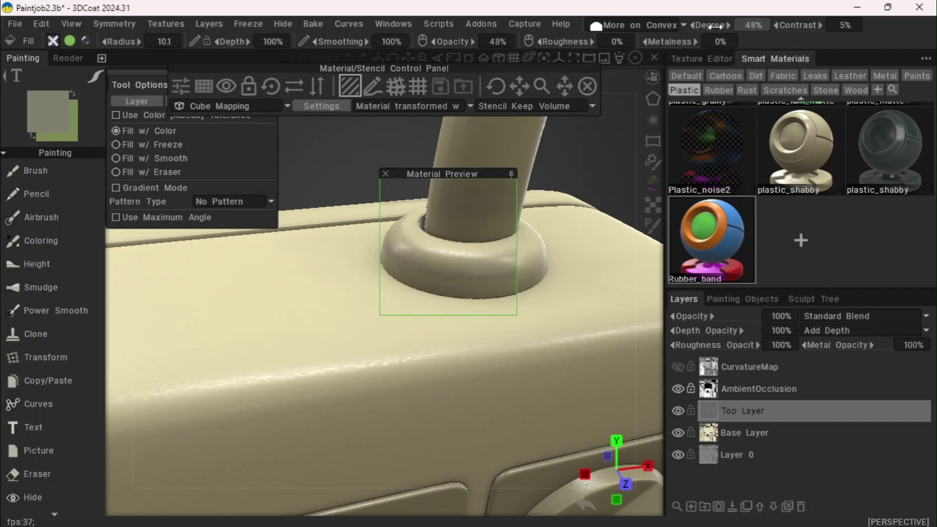
left_click(513, 176)
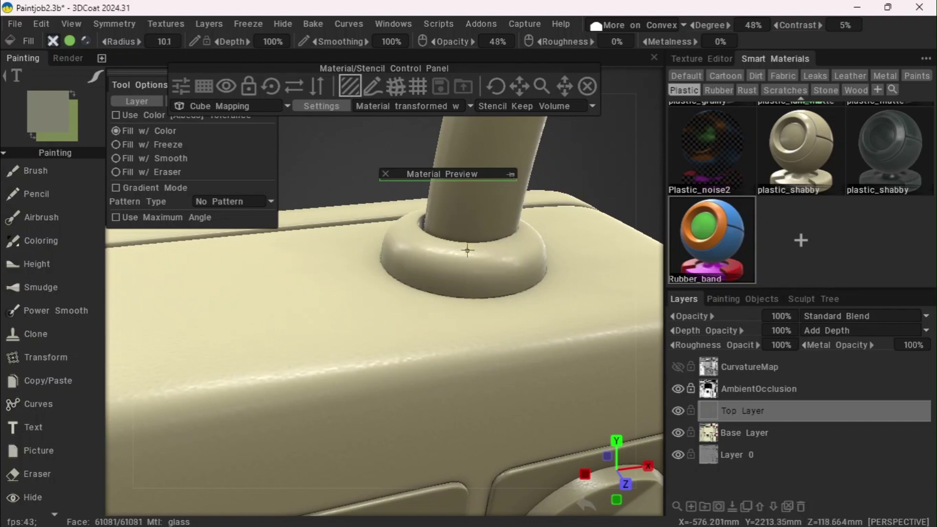